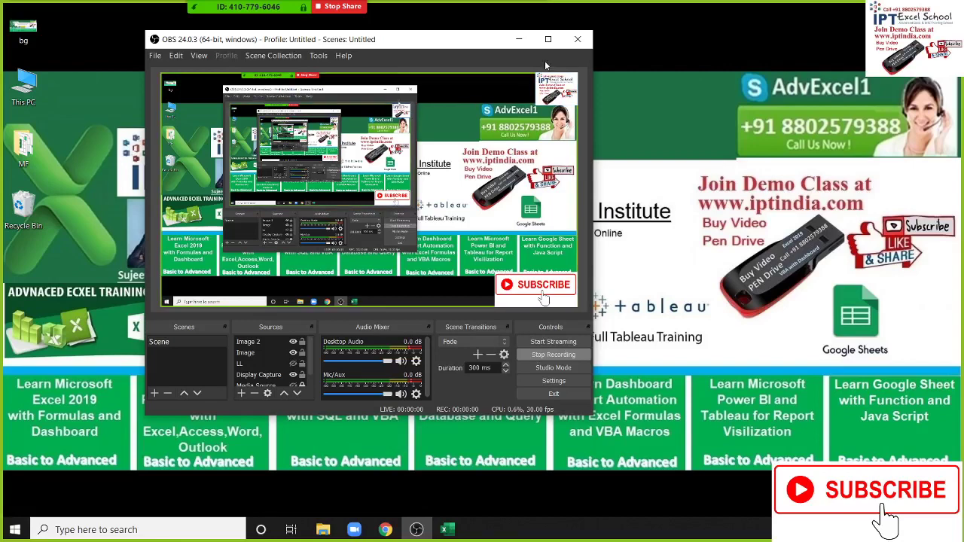
Step: Hide OBS and open the Zoom meeting's participant list
{"action": "left_click", "coordinate": [518, 39]}
{"action": "left_click", "coordinate": [527, 11]}
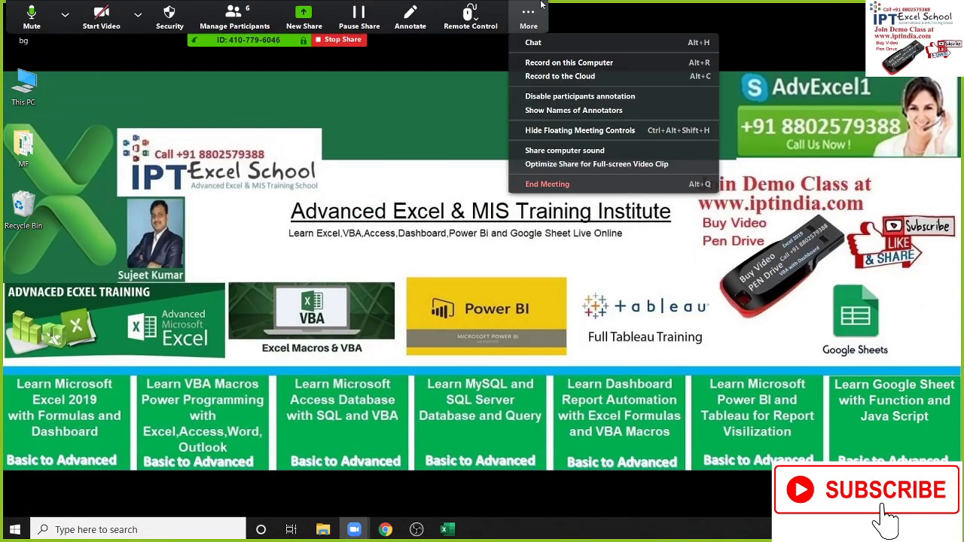
{"action": "left_click", "coordinate": [251, 17]}
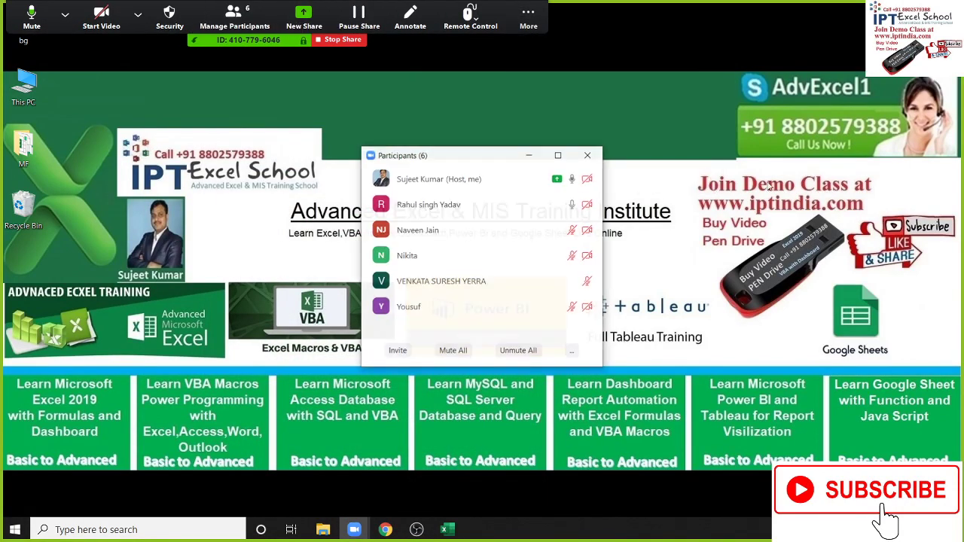
Step: Allow every attendee to record, then close the participant list and bring Excel forward
{"action": "left_click", "coordinate": [574, 204]}
{"action": "left_click", "coordinate": [620, 256]}
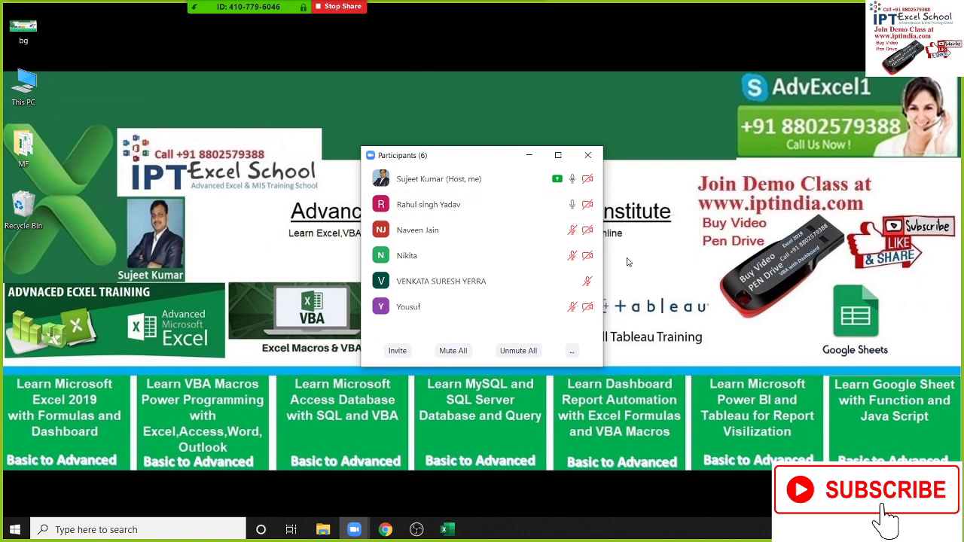
{"action": "left_click", "coordinate": [574, 230]}
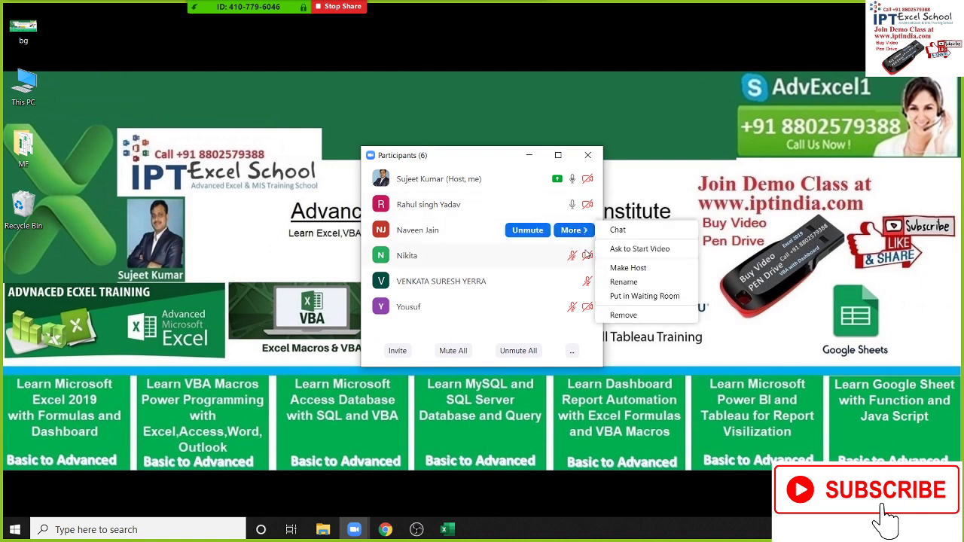
{"action": "left_click", "coordinate": [574, 255]}
{"action": "left_click", "coordinate": [574, 255]}
{"action": "left_click", "coordinate": [634, 309]}
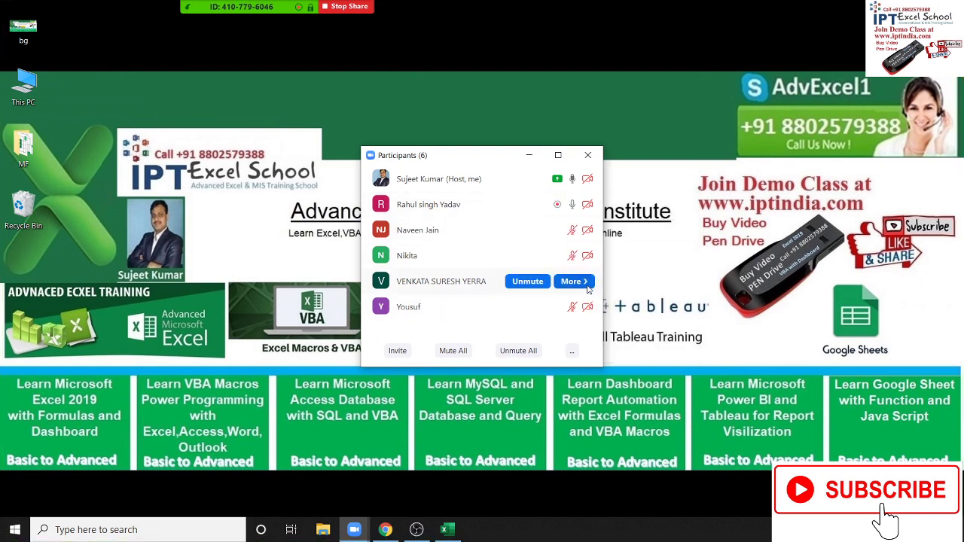
{"action": "left_click", "coordinate": [573, 280]}
{"action": "left_click", "coordinate": [631, 313]}
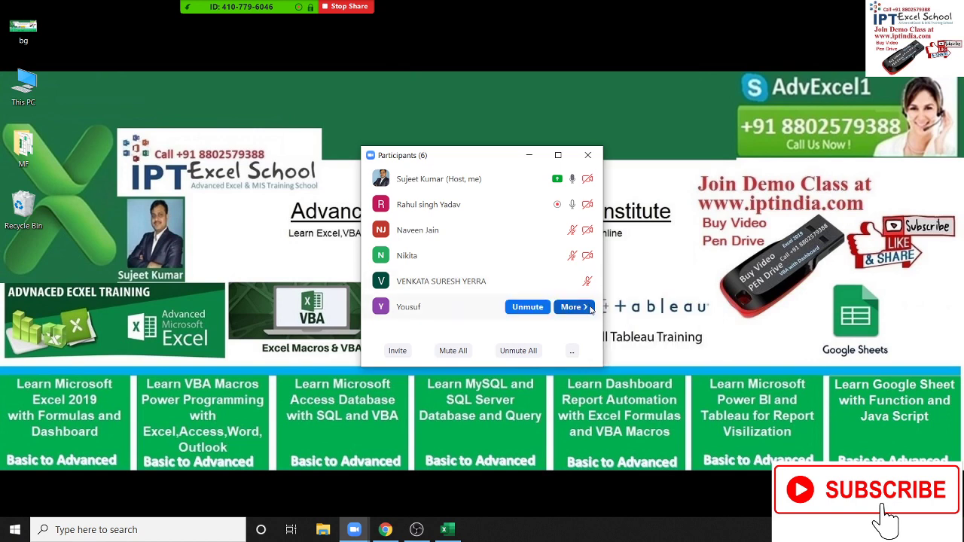
{"action": "left_click", "coordinate": [574, 306]}
{"action": "left_click", "coordinate": [635, 357]}
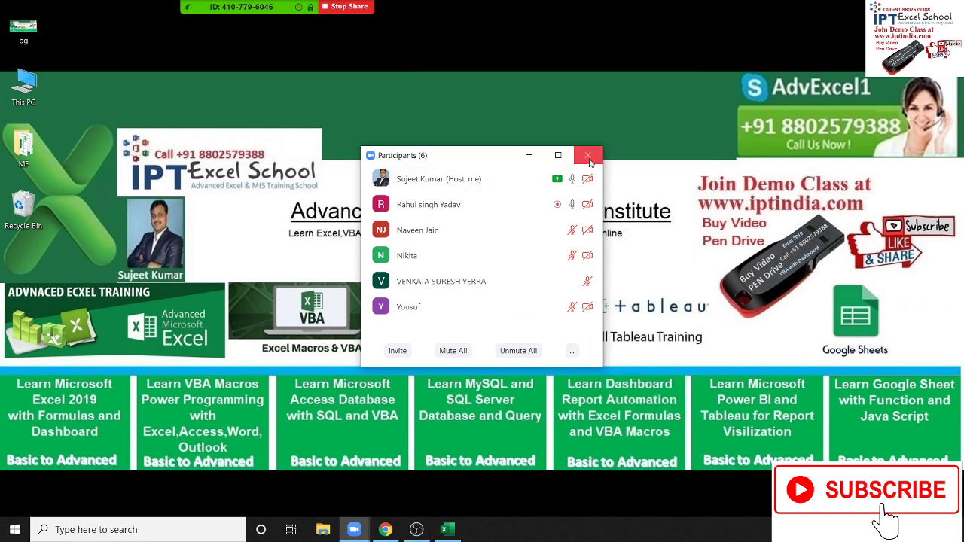
{"action": "left_click", "coordinate": [587, 155]}
{"action": "left_click", "coordinate": [449, 531]}
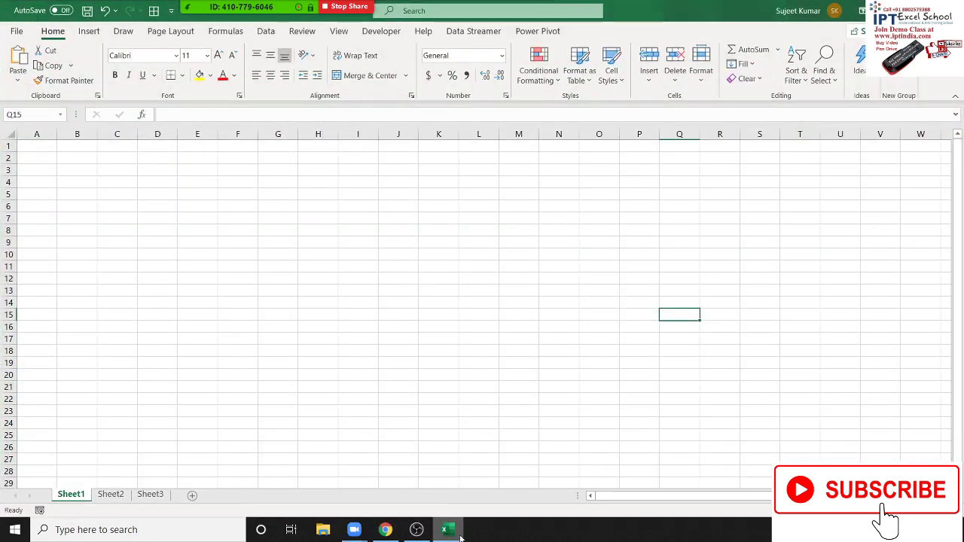
Step: Rename the Sheet1 tab to Data, then select cell A1
{"action": "double_click", "coordinate": [72, 493]}
{"action": "type", "text": "Data"}
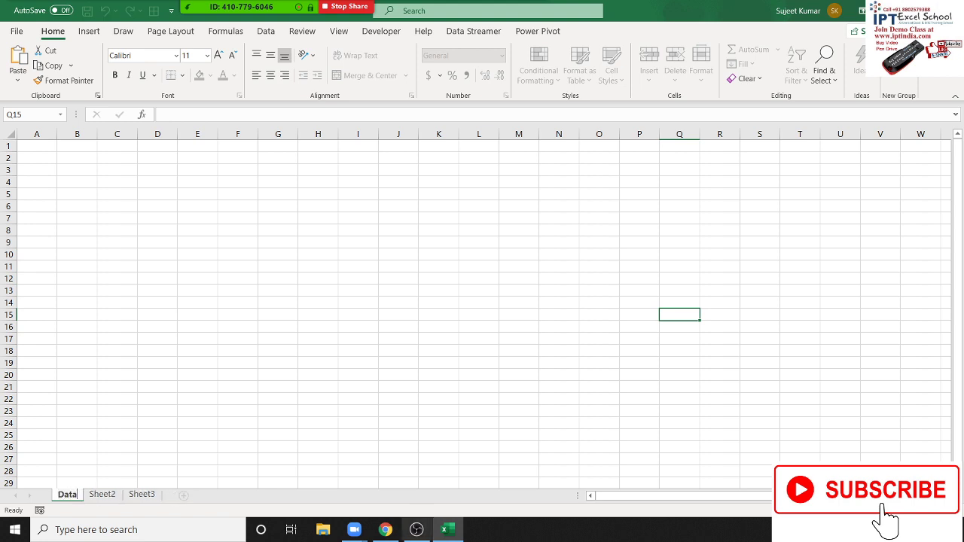
{"action": "left_click", "coordinate": [172, 256]}
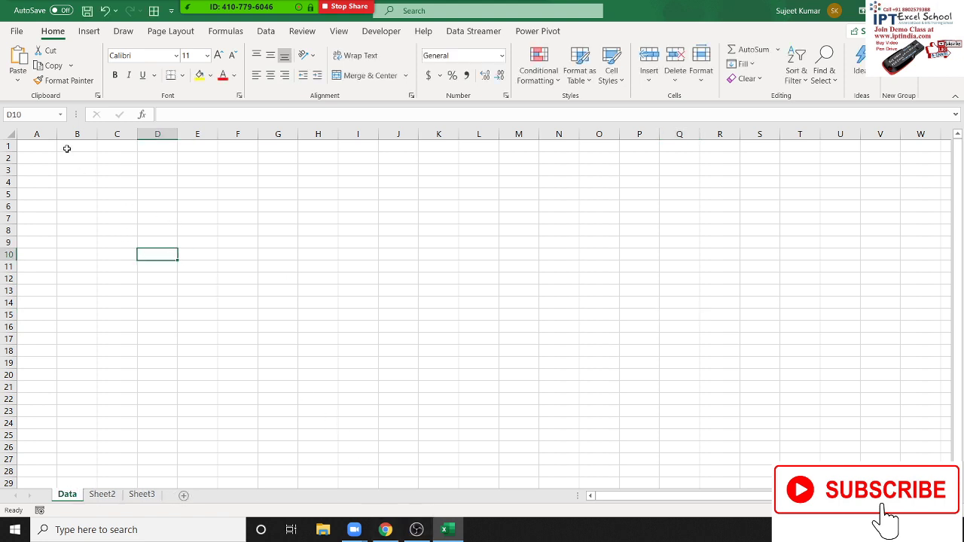
{"action": "left_click", "coordinate": [44, 148]}
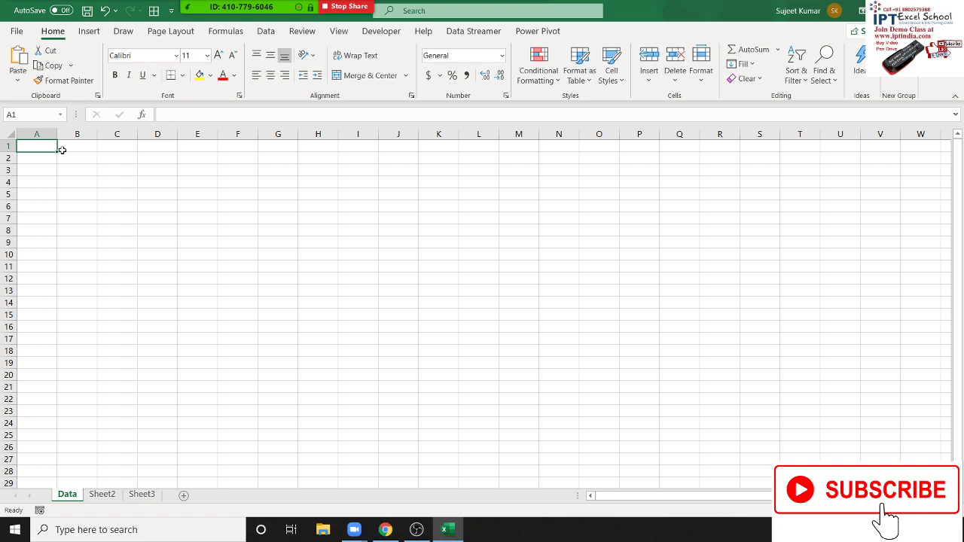
Step: Type the headers C.No., Name and Date across A1:C1
{"action": "type", "text": "C.No"}
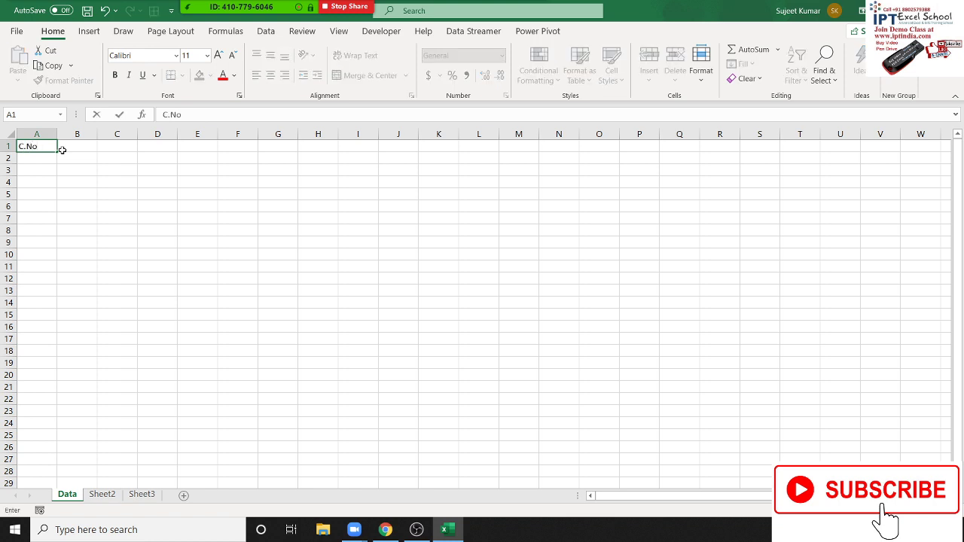
{"action": "type", "text": "."}
{"action": "key", "text": "Tab"}
{"action": "type", "text": "Name"}
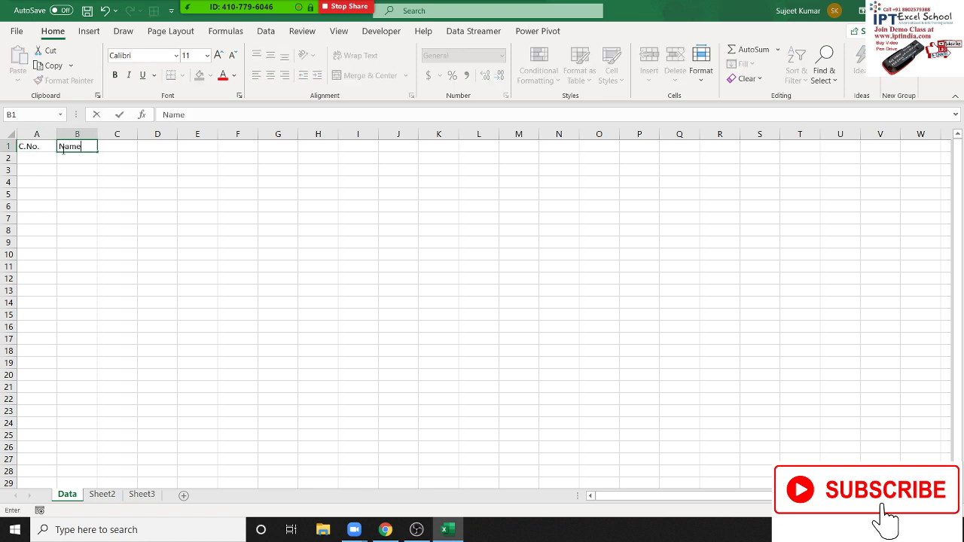
{"action": "key", "text": "Tab"}
{"action": "type", "text": "Date"}
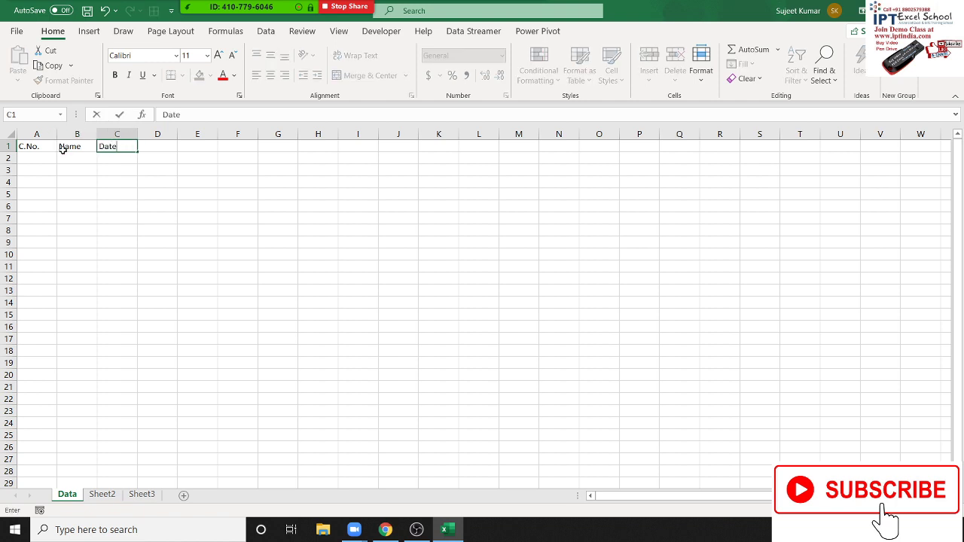
{"action": "key", "text": "Tab"}
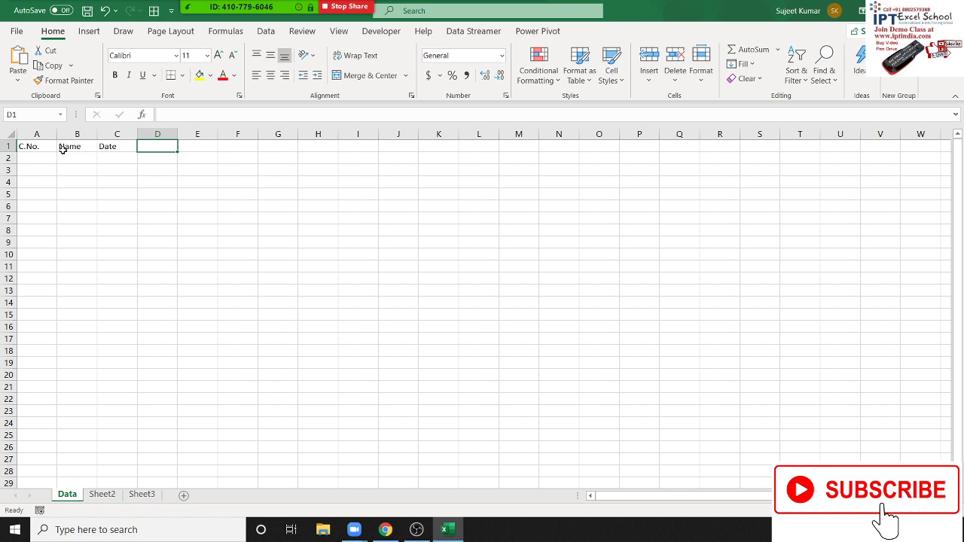
Step: Move the Name header after Date and delete the emptied column B
{"action": "key", "text": "Left"}
{"action": "key", "text": "Left"}
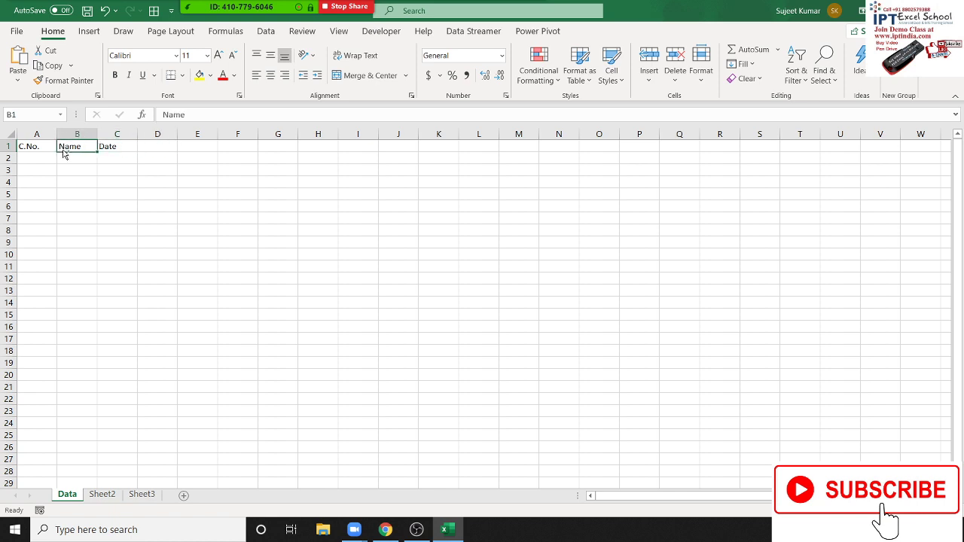
{"action": "key", "text": "ctrl+c"}
{"action": "key", "text": "Right"}
{"action": "key", "text": "Right"}
{"action": "key", "text": "ctrl+v"}
{"action": "key", "text": "Left"}
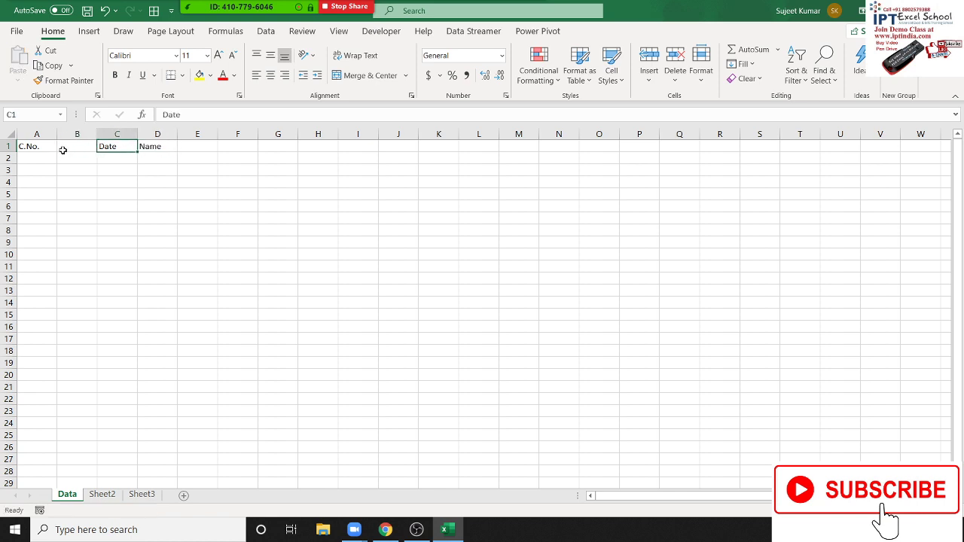
{"action": "key", "text": "Left"}
{"action": "key", "text": "ctrl+space"}
{"action": "key", "text": "ctrl+minus"}
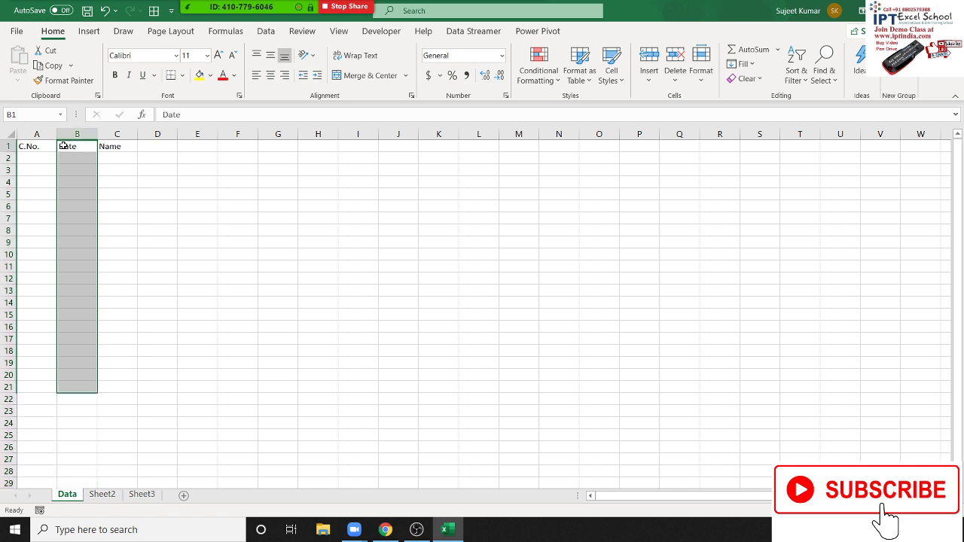
{"action": "left_click", "coordinate": [63, 147]}
{"action": "key", "text": "Right"}
{"action": "key", "text": "Right"}
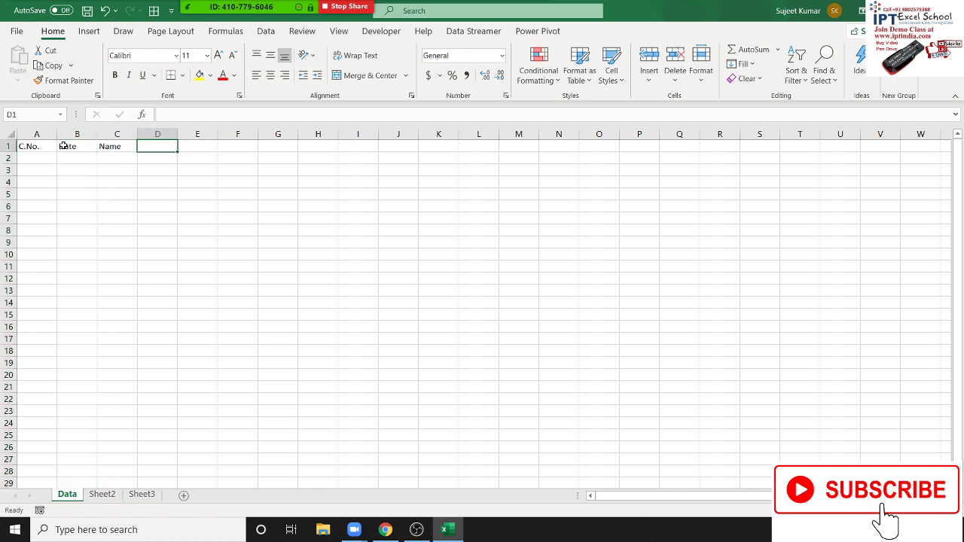
Step: Add headers Fname, DOB, Mobile, Email and Qul. after Name
{"action": "type", "text": "Fat"}
{"action": "key", "text": "BackSpace"}
{"action": "key", "text": "BackSpace"}
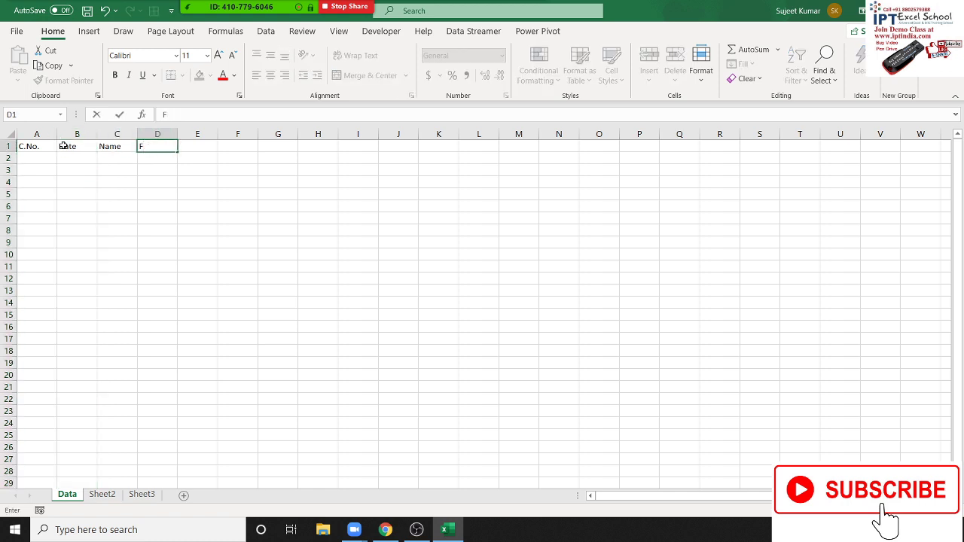
{"action": "type", "text": "name"}
{"action": "key", "text": "Tab"}
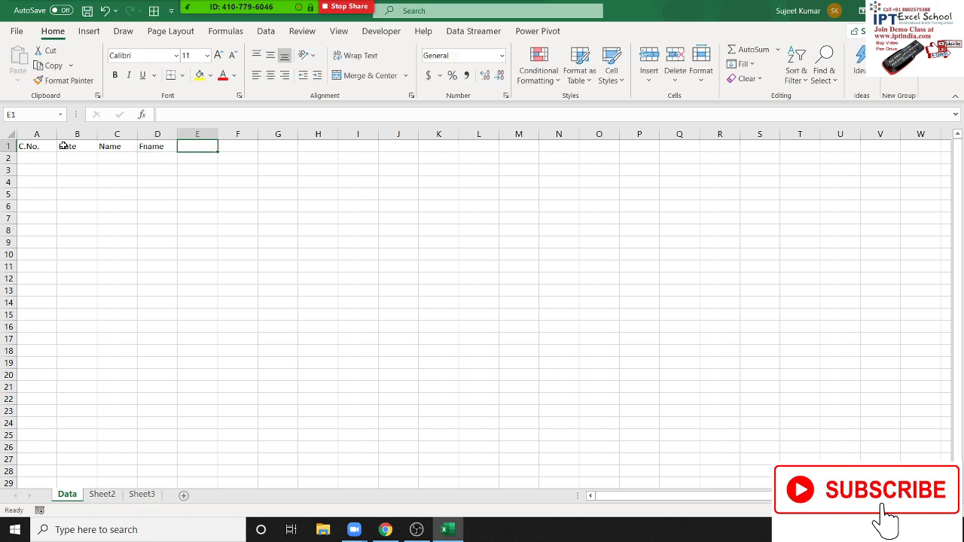
{"action": "type", "text": "DOB"}
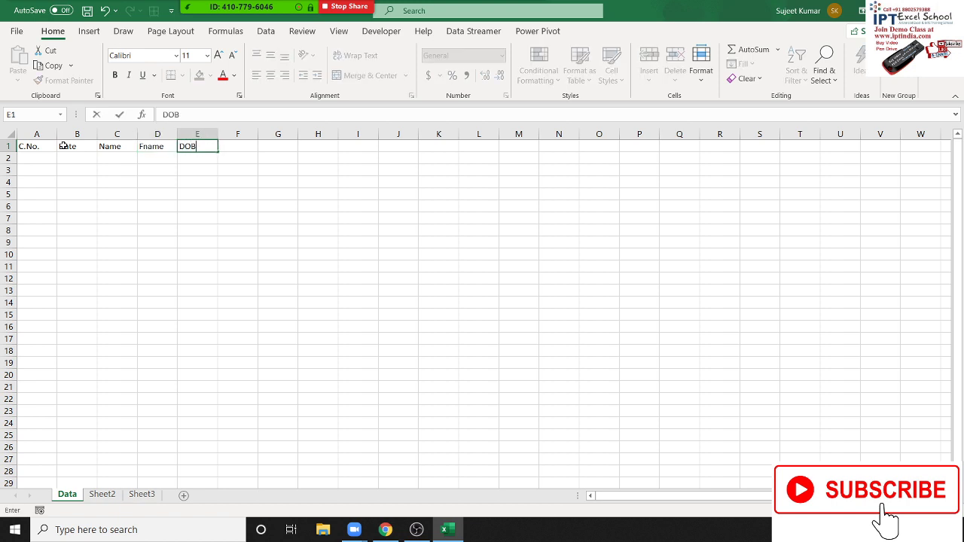
{"action": "key", "text": "Tab"}
{"action": "type", "text": "Mo"}
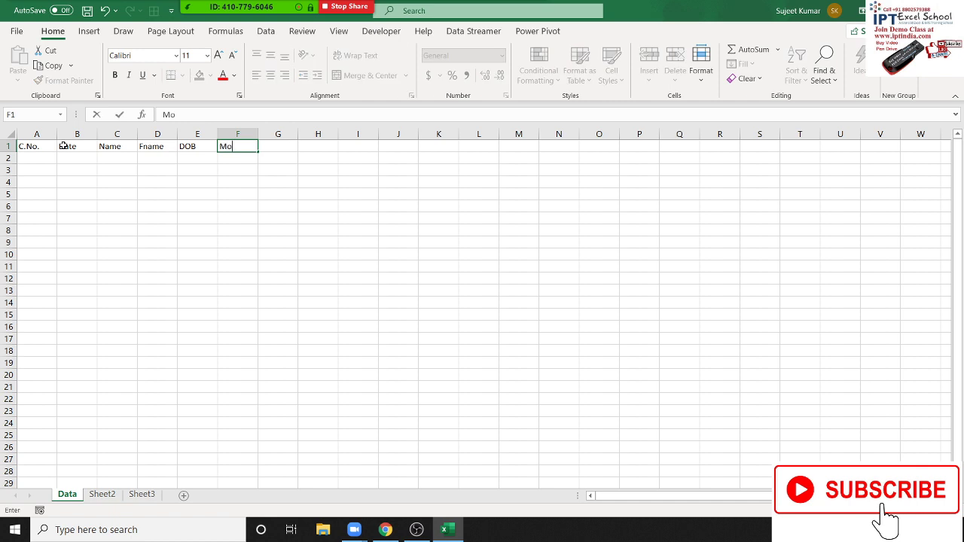
{"action": "type", "text": "bile"}
{"action": "key", "text": "Tab"}
{"action": "type", "text": "E"}
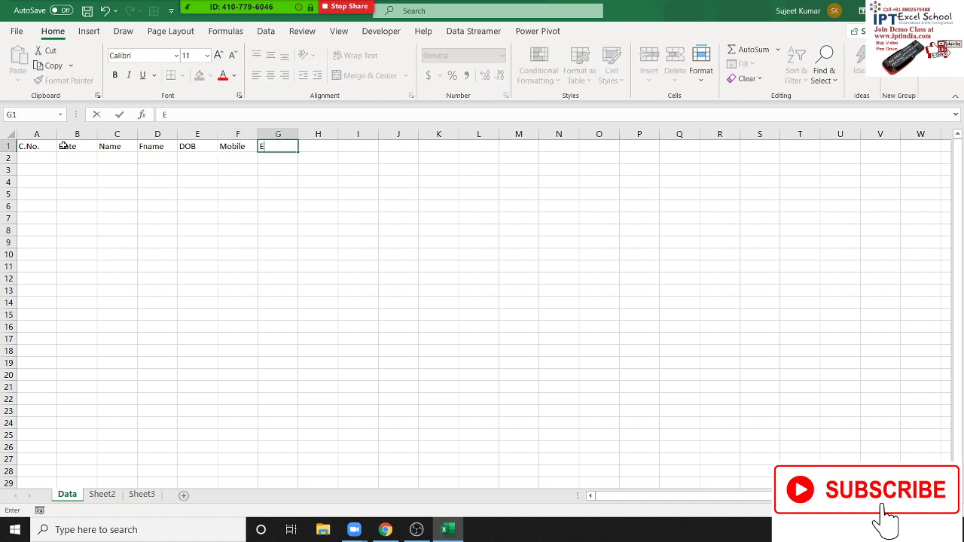
{"action": "type", "text": "mail"}
{"action": "key", "text": "Tab"}
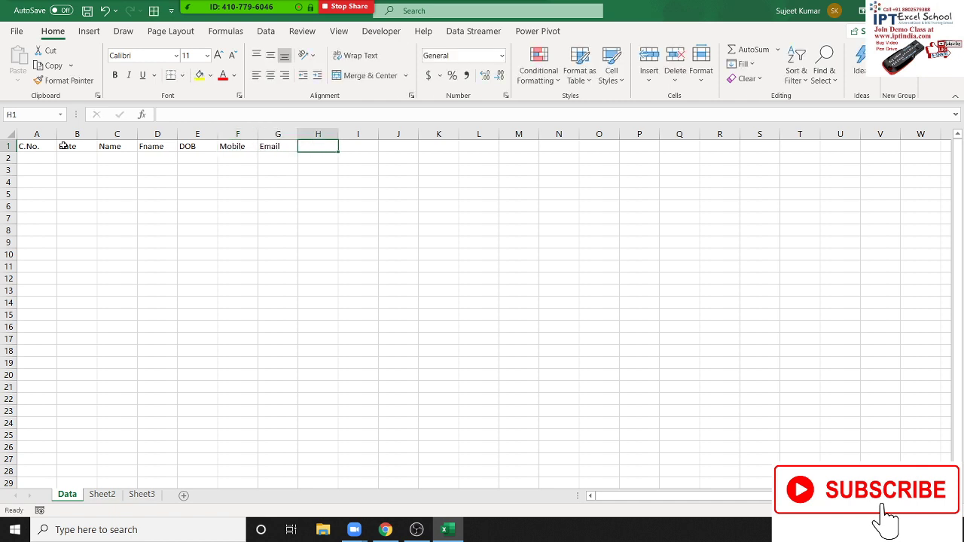
{"action": "type", "text": "Qu"}
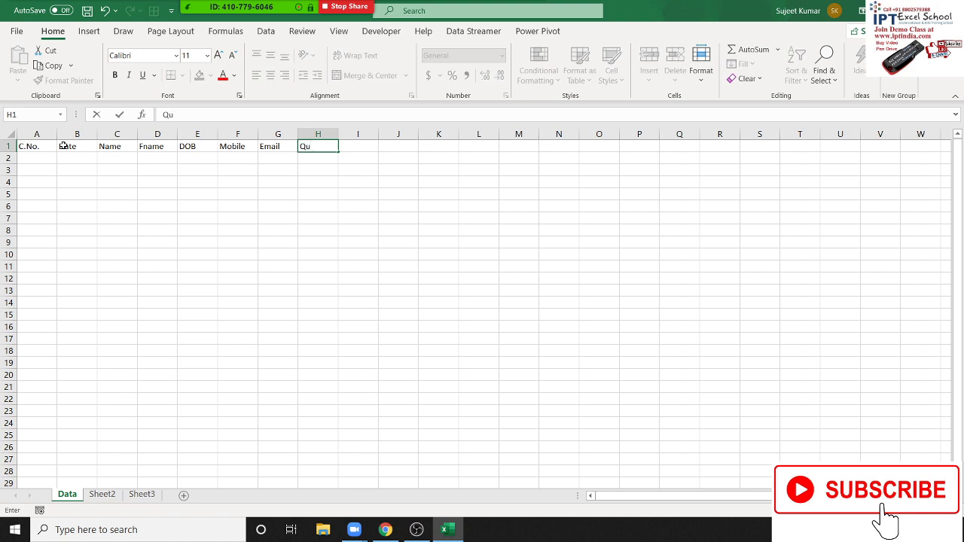
{"action": "type", "text": "l/"}
{"action": "key", "text": "Tab"}
Step: Add Exp. and Last.Company headers and autofit column J to Last.Company
{"action": "type", "text": "E"}
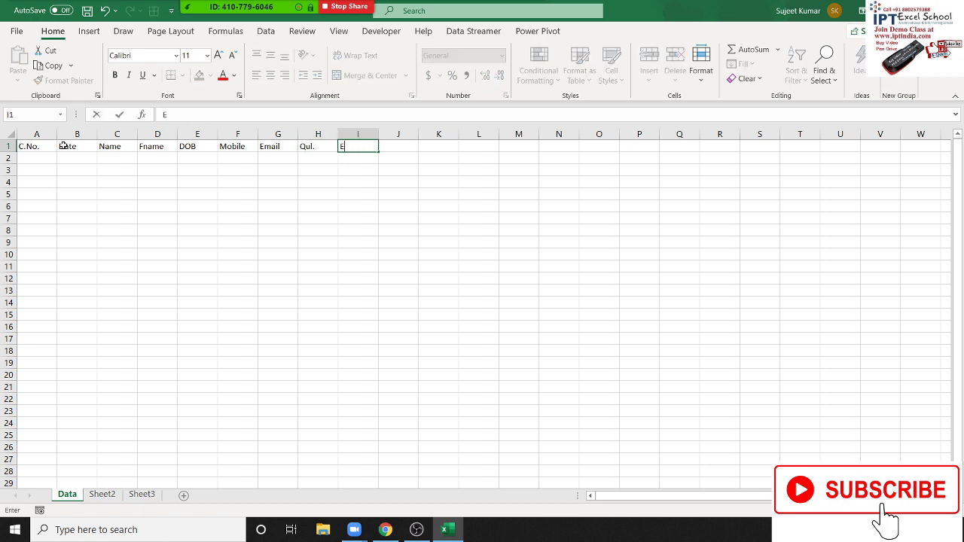
{"action": "type", "text": "x."}
{"action": "key", "text": "BackSpace"}
{"action": "type", "text": "p."}
{"action": "key", "text": "Tab"}
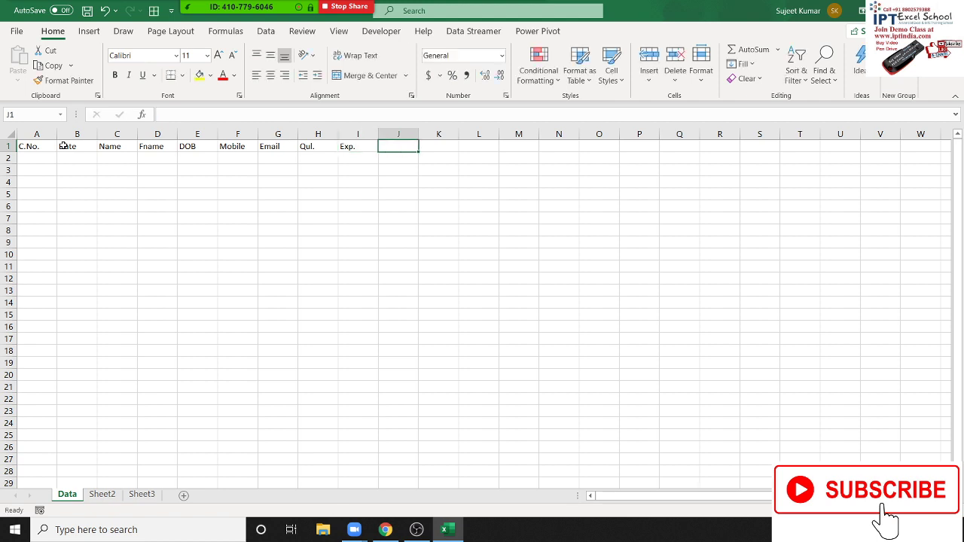
{"action": "type", "text": "L"}
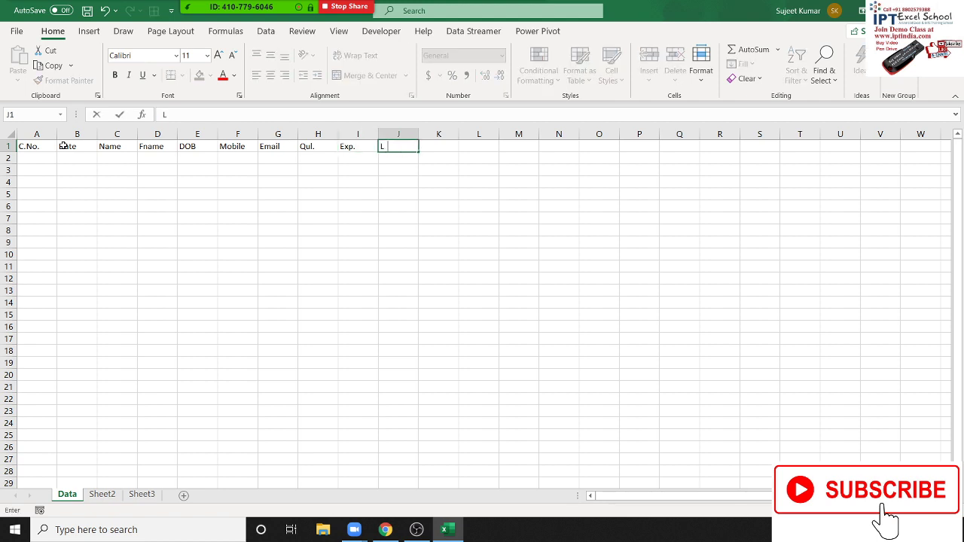
{"action": "type", "text": "st"}
{"action": "key", "text": "BackSpace"}
{"action": "key", "text": "BackSpace"}
{"action": "type", "text": "a"}
{"action": "type", "text": "st.C"}
{"action": "type", "text": "ompan"}
{"action": "type", "text": "y"}
{"action": "key", "text": "Tab"}
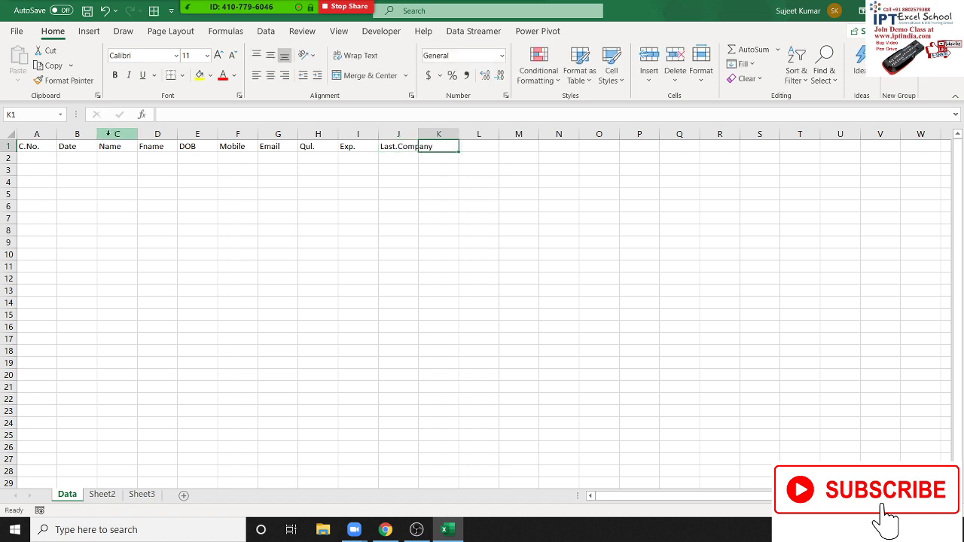
{"action": "double_click", "coordinate": [419, 135]}
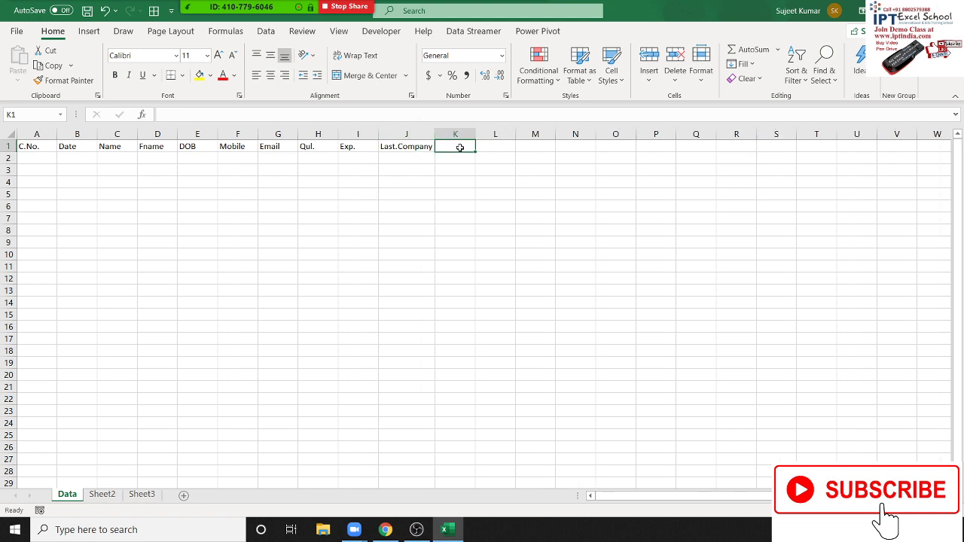
Step: Add headers Int., Status and Reason to finish the row at M1
{"action": "type", "text": "Int."}
{"action": "key", "text": "Tab"}
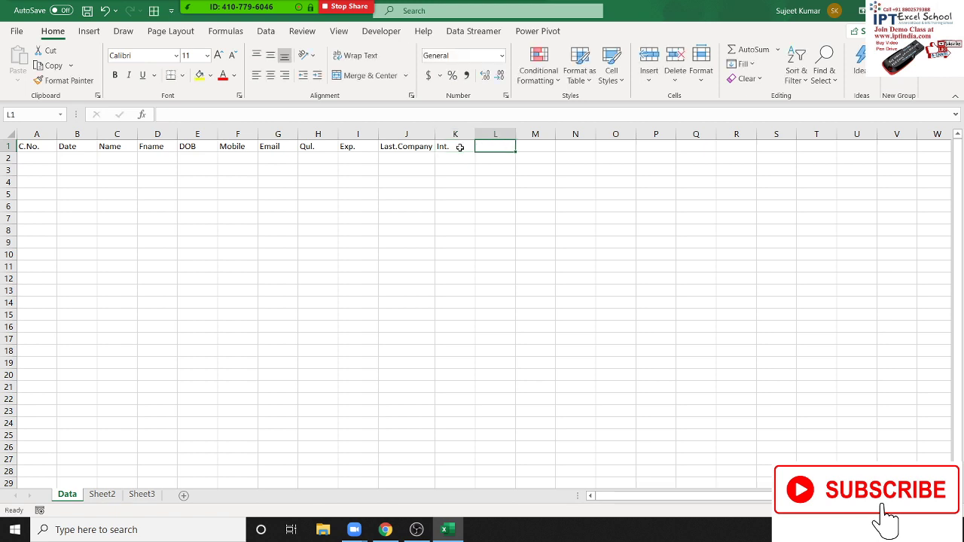
{"action": "type", "text": "Statu"}
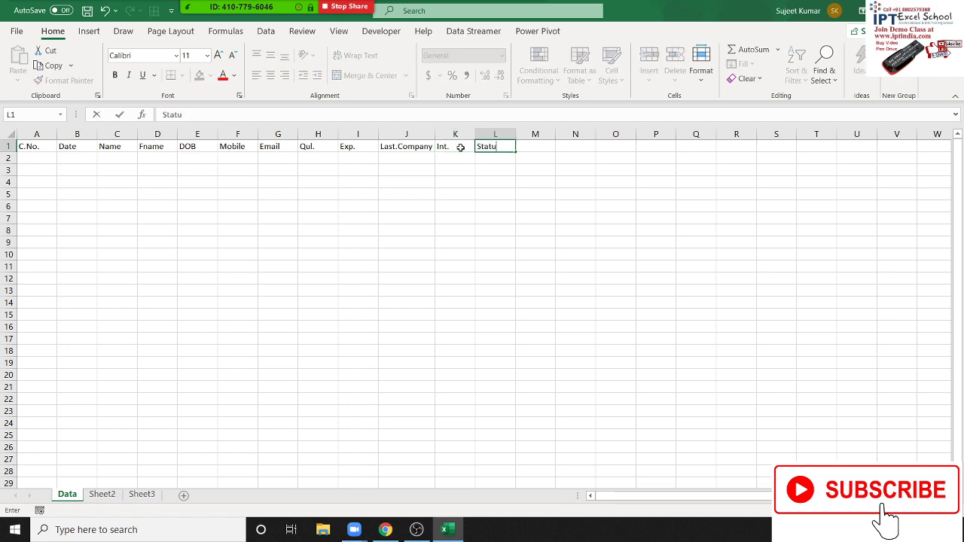
{"action": "type", "text": "s"}
{"action": "key", "text": "Tab"}
{"action": "type", "text": "R"}
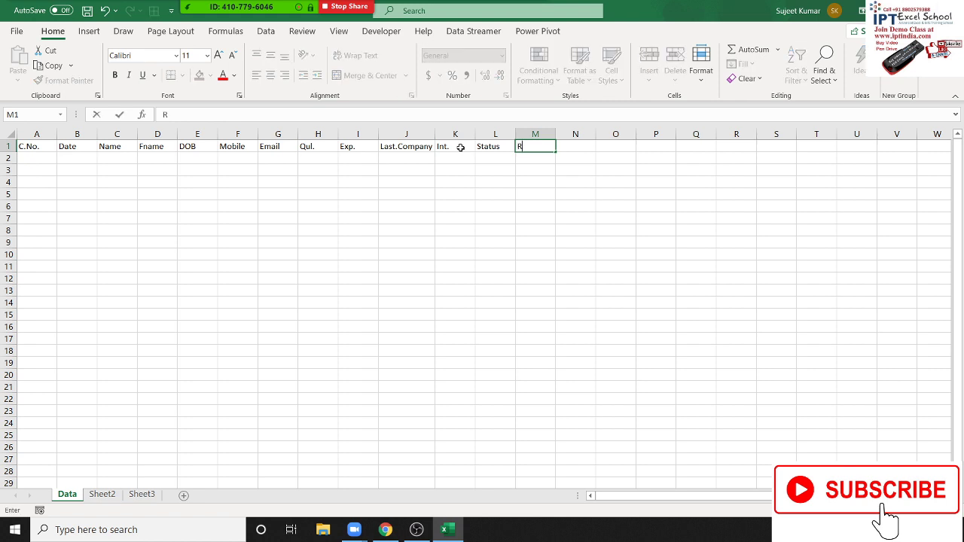
{"action": "type", "text": "ea"}
{"action": "type", "text": "son"}
{"action": "key", "text": "Return"}
{"action": "key", "text": "Home"}
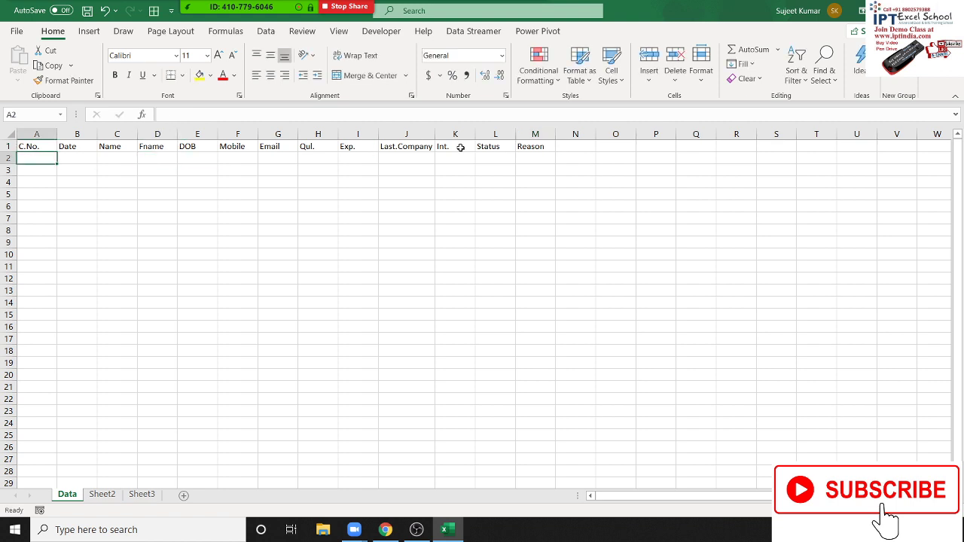
Step: Enter C.No. 1, today's date, the candidate's names and DOB 1/1/1990 in row 2
{"action": "type", "text": "1"}
{"action": "key", "text": "Tab"}
{"action": "key", "text": "ctrl+semicolon"}
{"action": "key", "text": "Tab"}
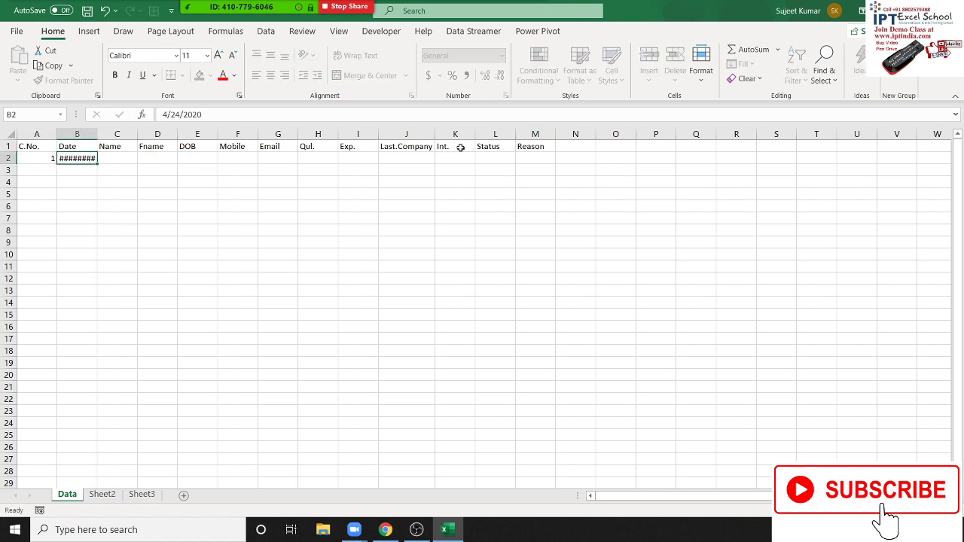
{"action": "type", "text": "P"}
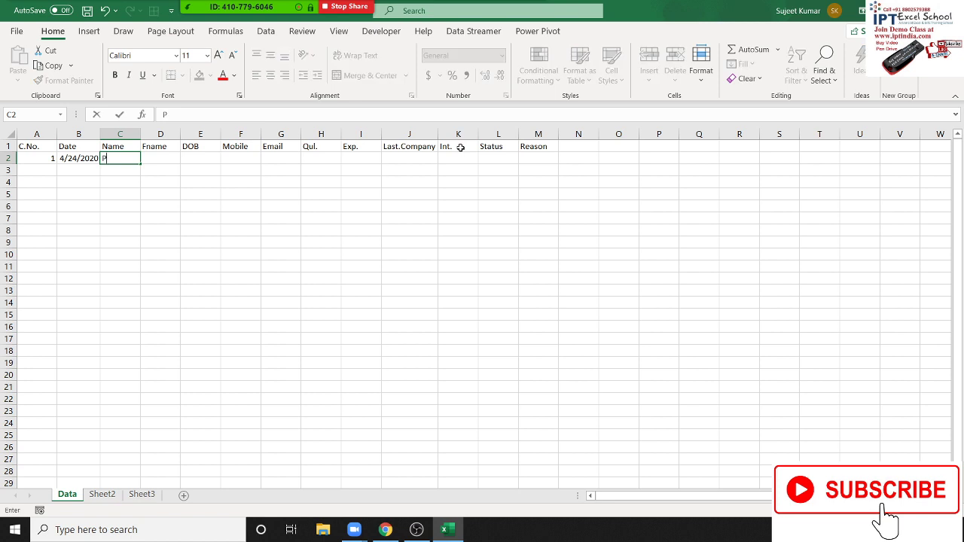
{"action": "type", "text": "uja"}
{"action": "key", "text": "Tab"}
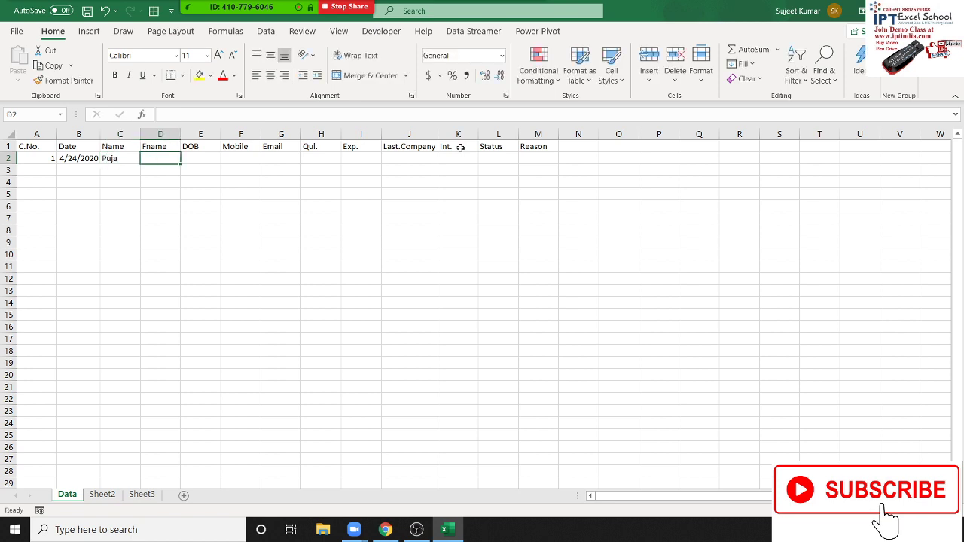
{"action": "type", "text": "Ravi"}
{"action": "key", "text": "Tab"}
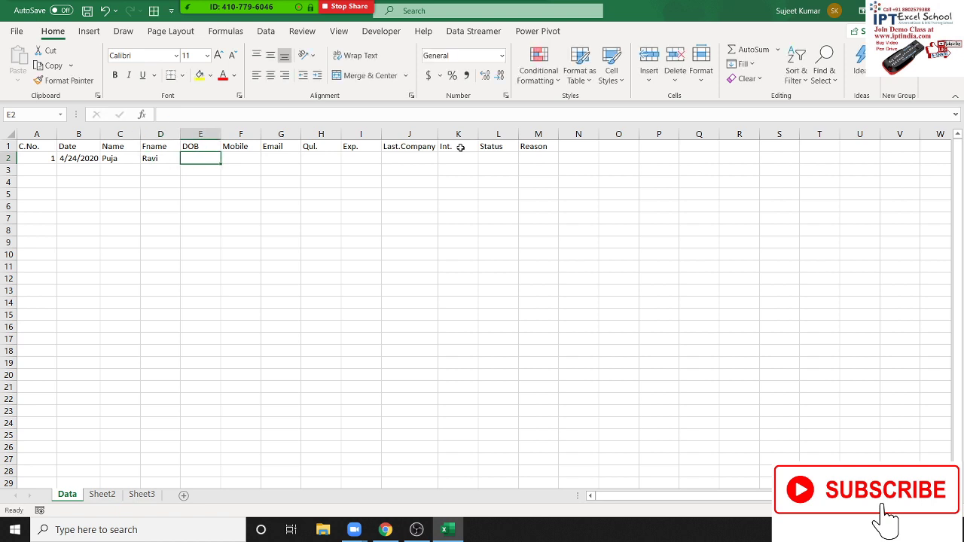
{"action": "type", "text": "1/1/"}
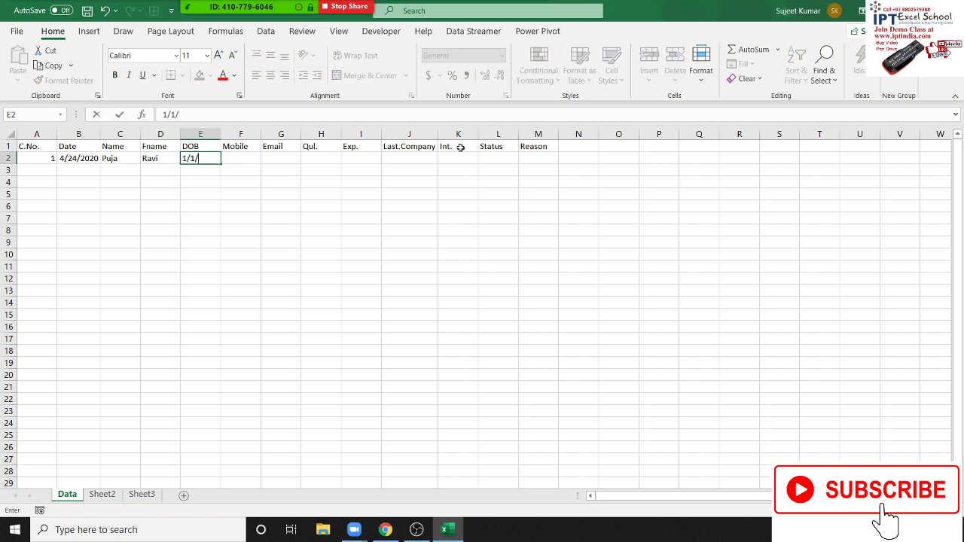
{"action": "type", "text": "1990"}
{"action": "key", "text": "Return"}
Step: Fill in the candidate's mobile number and e-mail address in row 2
{"action": "key", "text": "Up"}
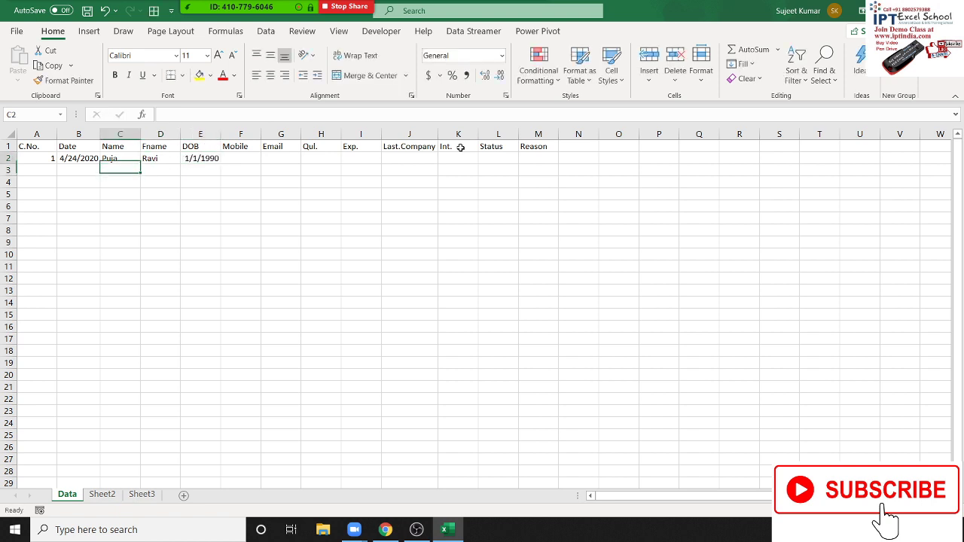
{"action": "key", "text": "Up"}
{"action": "key", "text": "Right"}
{"action": "key", "text": "Right"}
{"action": "key", "text": "Right"}
{"action": "key", "text": "Down"}
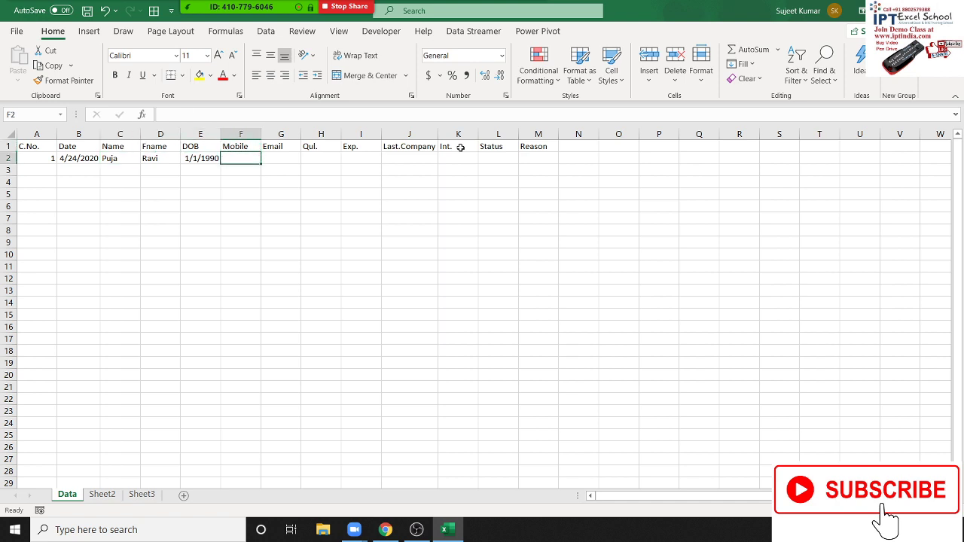
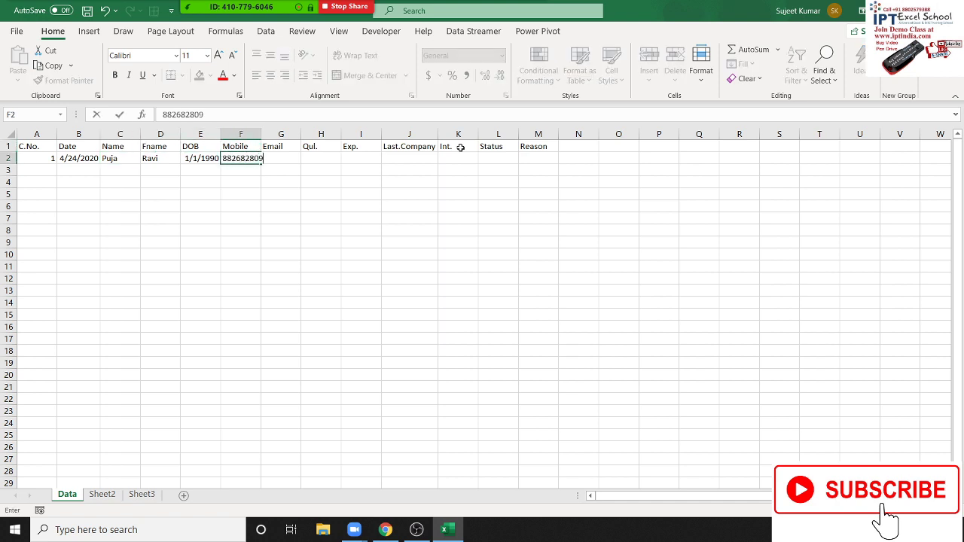
{"action": "key", "text": "Tab"}
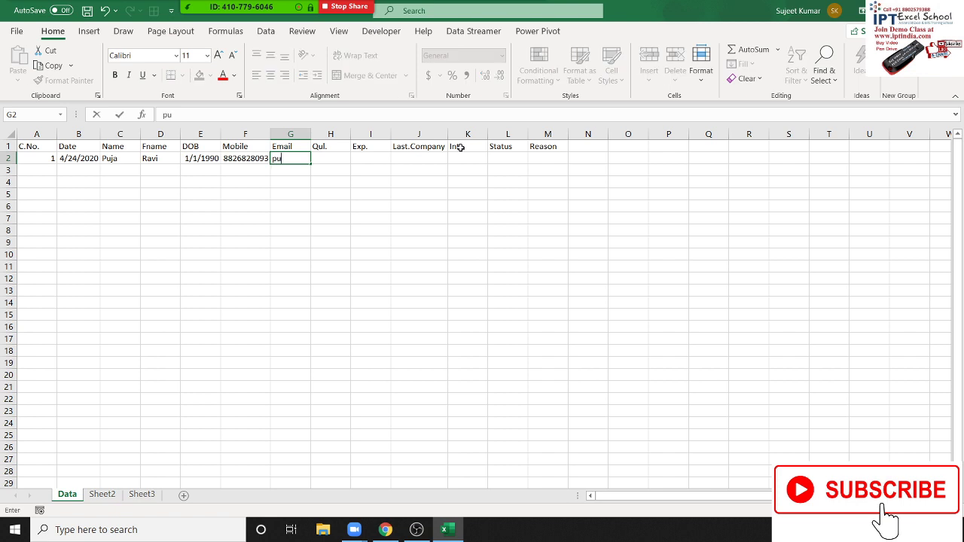
{"action": "key", "text": "Tab"}
Step: Enter BCOM, 3 years, company ABC, the interviewer's name, status Rejected, reason Los Expr
{"action": "type", "text": "B"}
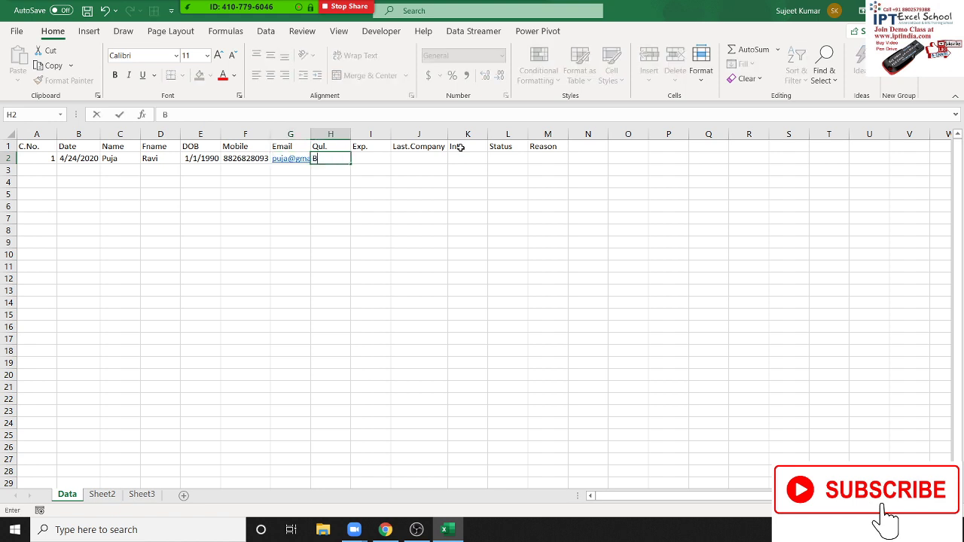
{"action": "type", "text": "COM"}
{"action": "key", "text": "Tab"}
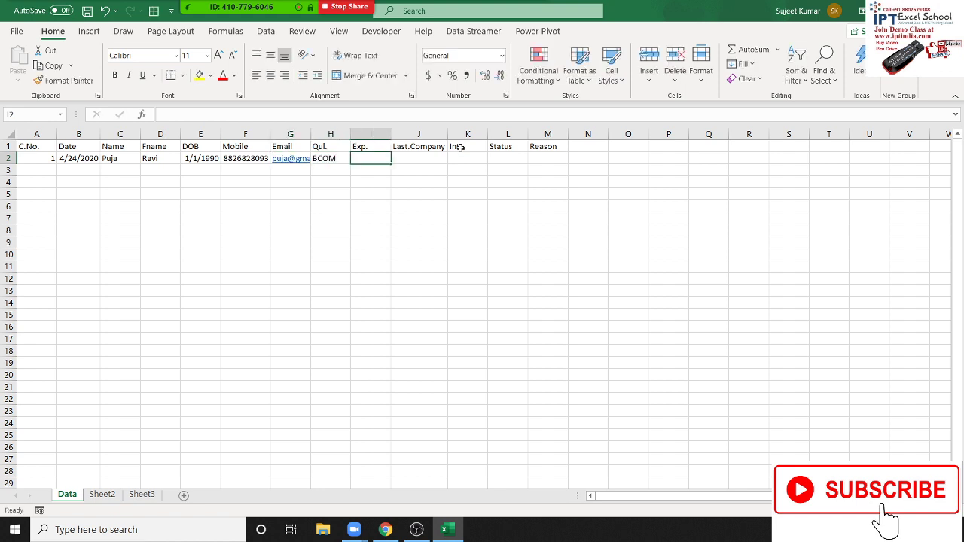
{"action": "type", "text": "3"}
{"action": "key", "text": "Tab"}
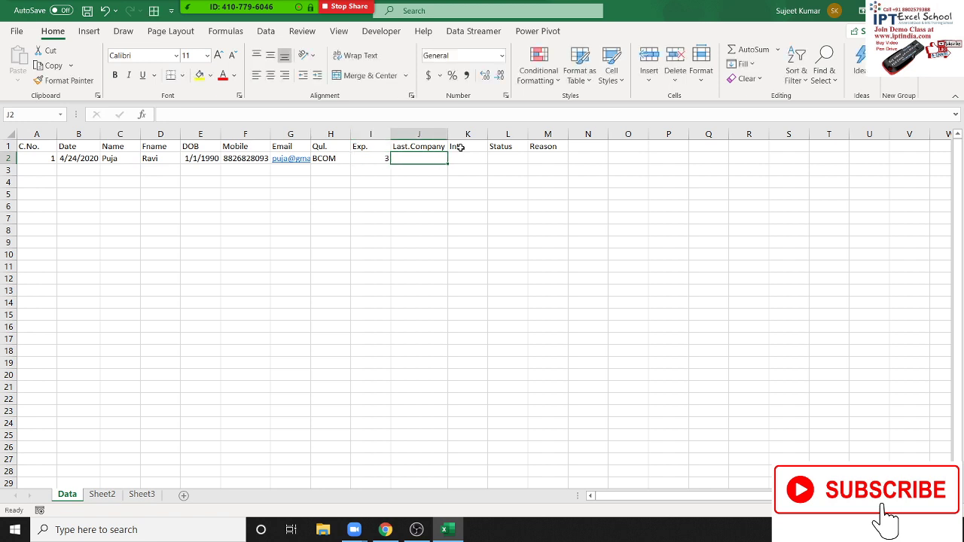
{"action": "type", "text": "ABC"}
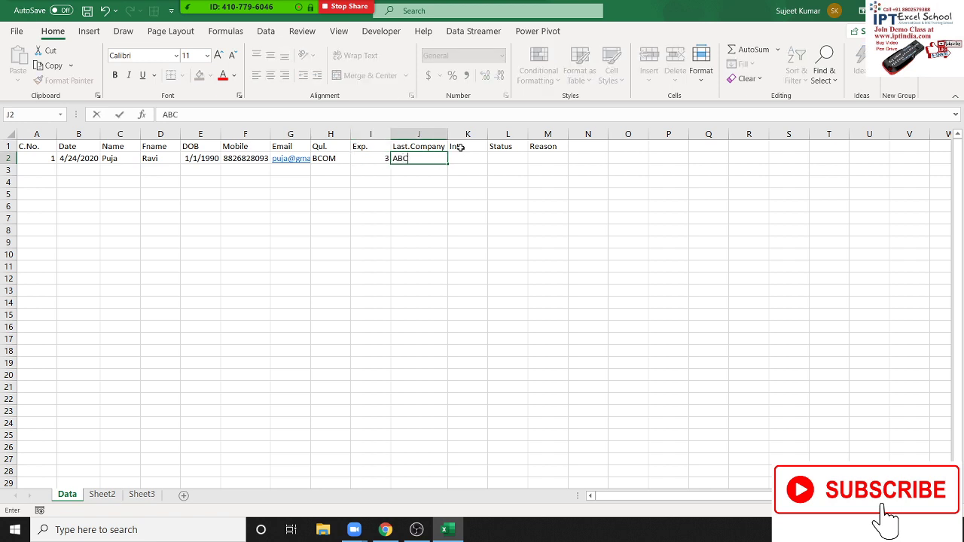
{"action": "key", "text": "Tab"}
{"action": "type", "text": "Ra"}
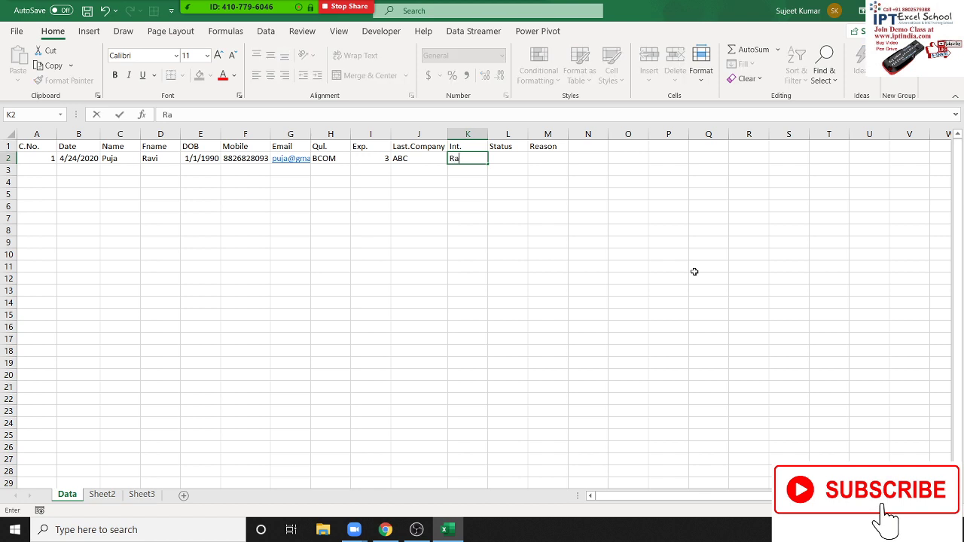
{"action": "type", "text": "mesh"}
{"action": "key", "text": "Tab"}
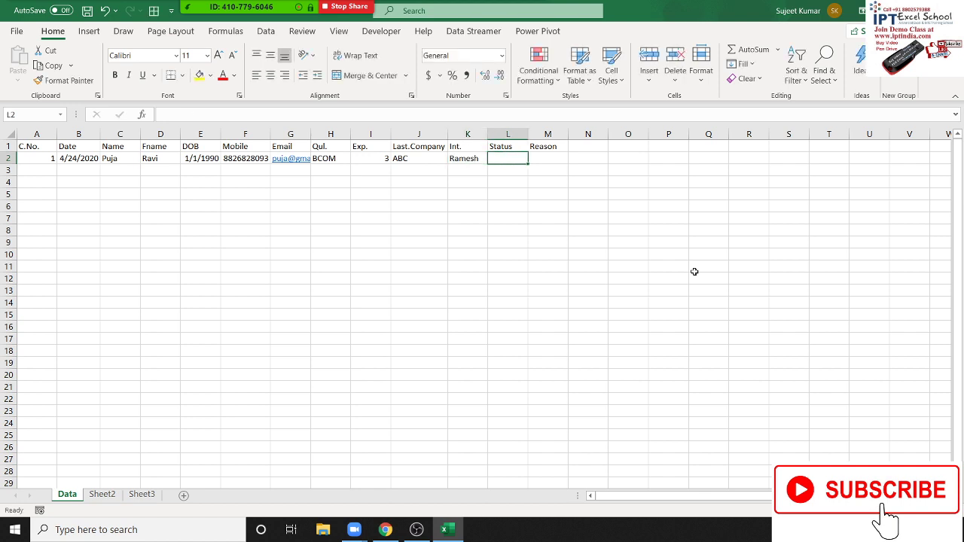
{"action": "type", "text": "Reject"}
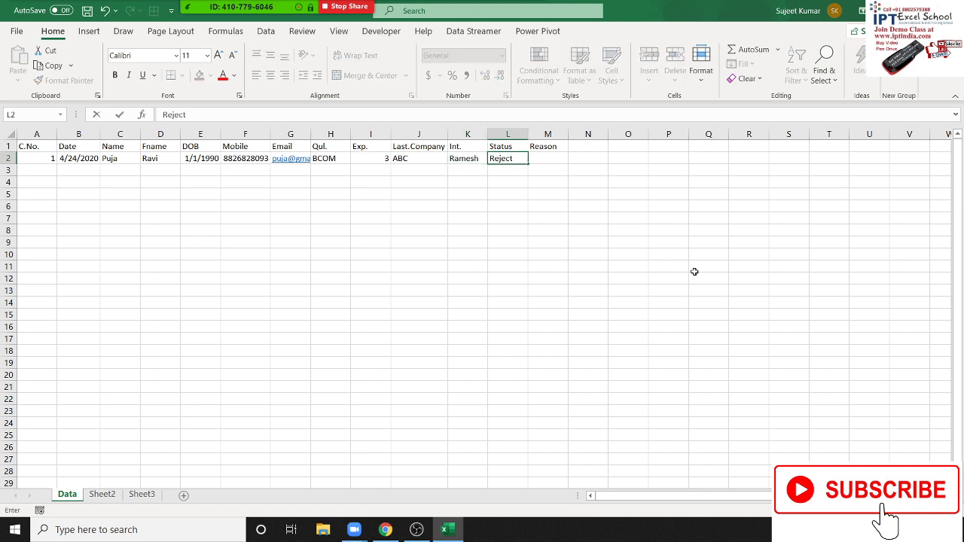
{"action": "type", "text": "ed"}
{"action": "key", "text": "Tab"}
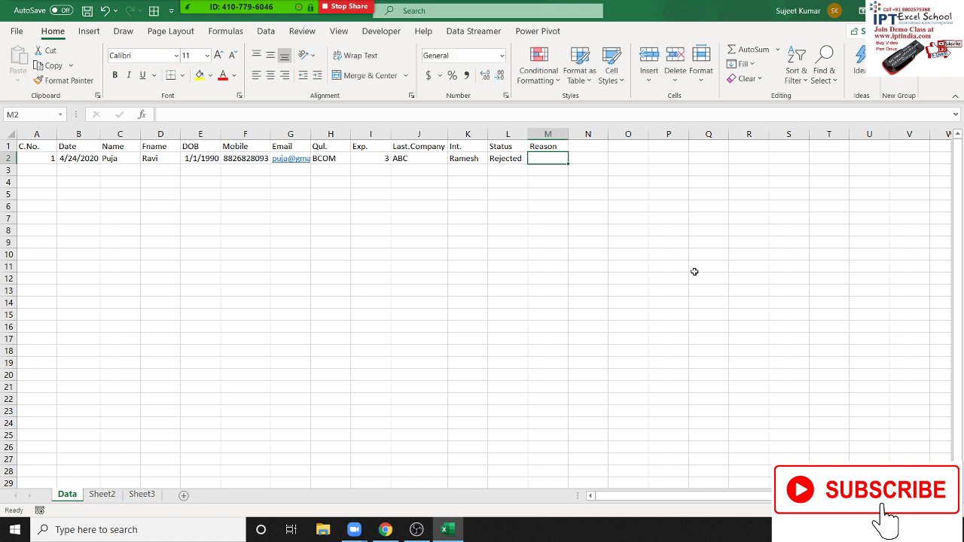
{"action": "type", "text": "Los Ex"}
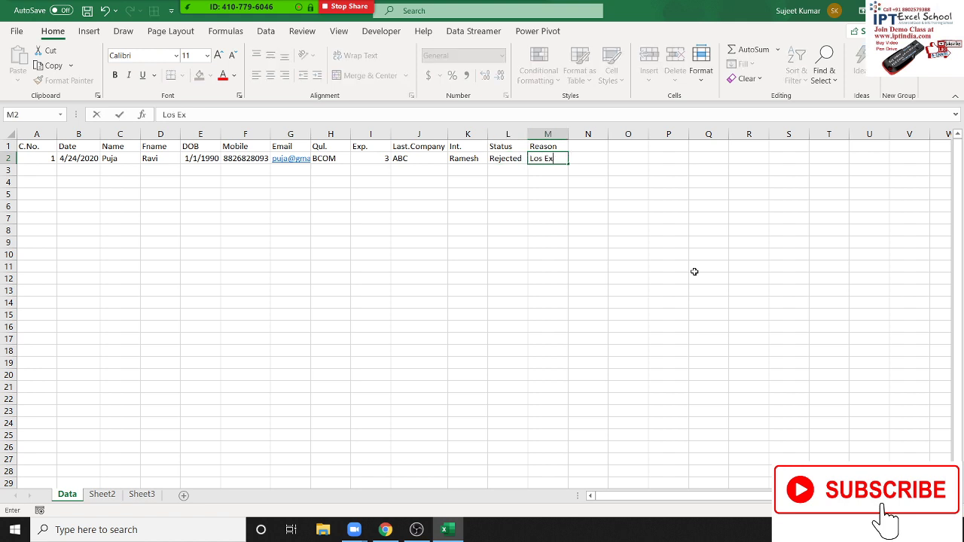
{"action": "type", "text": "pr."}
{"action": "key", "text": "Return"}
Step: Review the completed row 2 record by moving across its cells
{"action": "key", "text": "Up"}
{"action": "key", "text": "Right"}
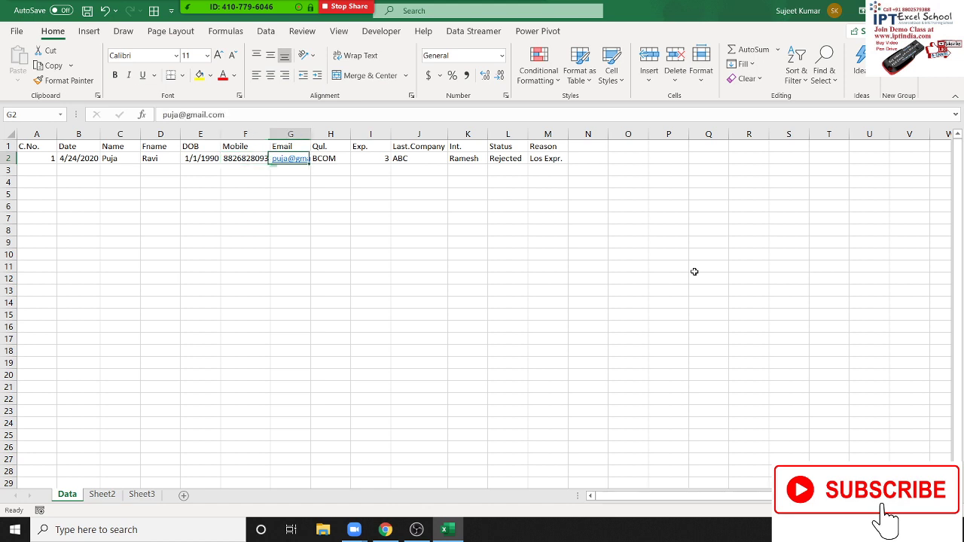
{"action": "key", "text": "Right"}
{"action": "key", "text": "Right"}
{"action": "key", "text": "Right"}
{"action": "key", "text": "Right"}
{"action": "key", "text": "Right"}
{"action": "key", "text": "Right"}
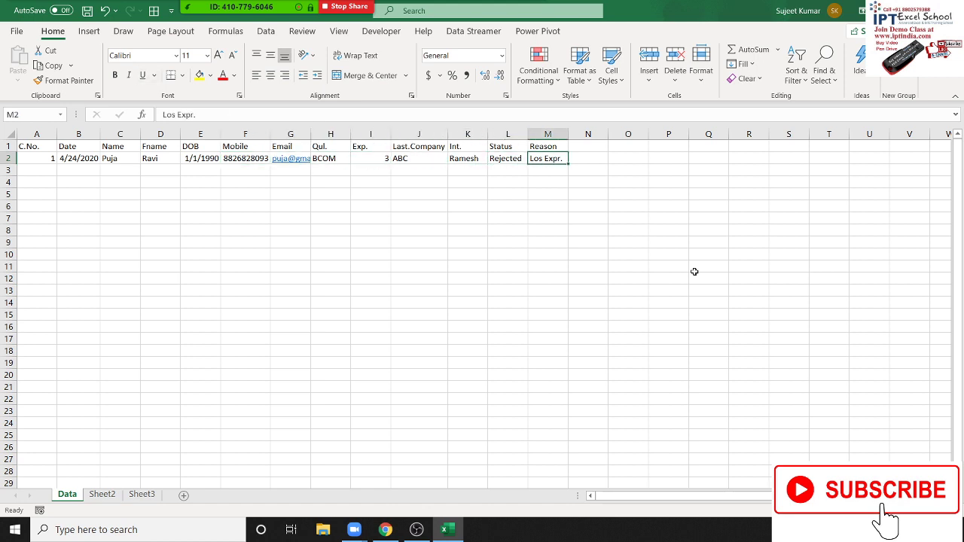
{"action": "key", "text": "Left"}
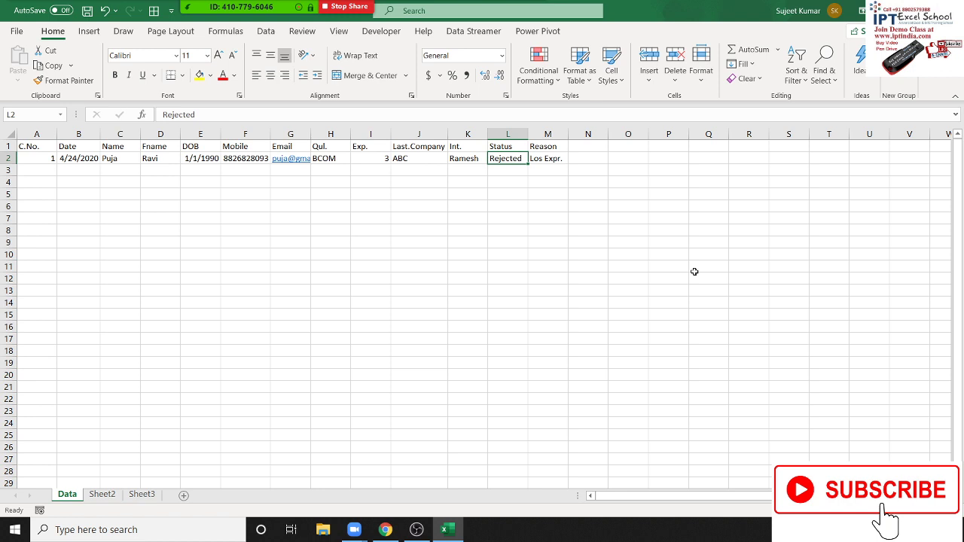
{"action": "key", "text": "Right"}
{"action": "key", "text": "Right"}
{"action": "key", "text": "Right"}
{"action": "key", "text": "Right"}
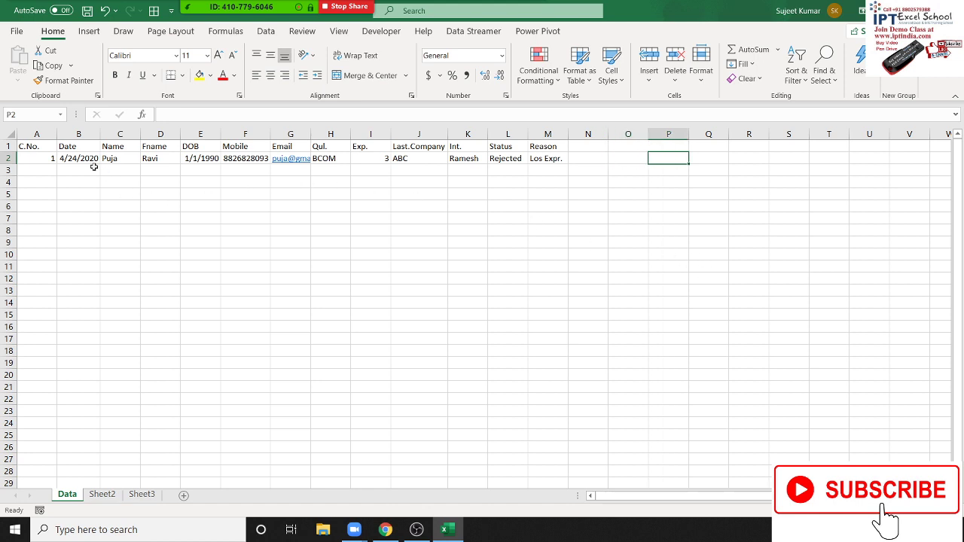
Step: Copy the Data header row A1:M1 and paste it into Sheet2 at A8
{"action": "left_click", "coordinate": [82, 147]}
{"action": "key", "text": "shift+Right"}
{"action": "key", "text": "shift+Right"}
{"action": "key", "text": "shift+Right"}
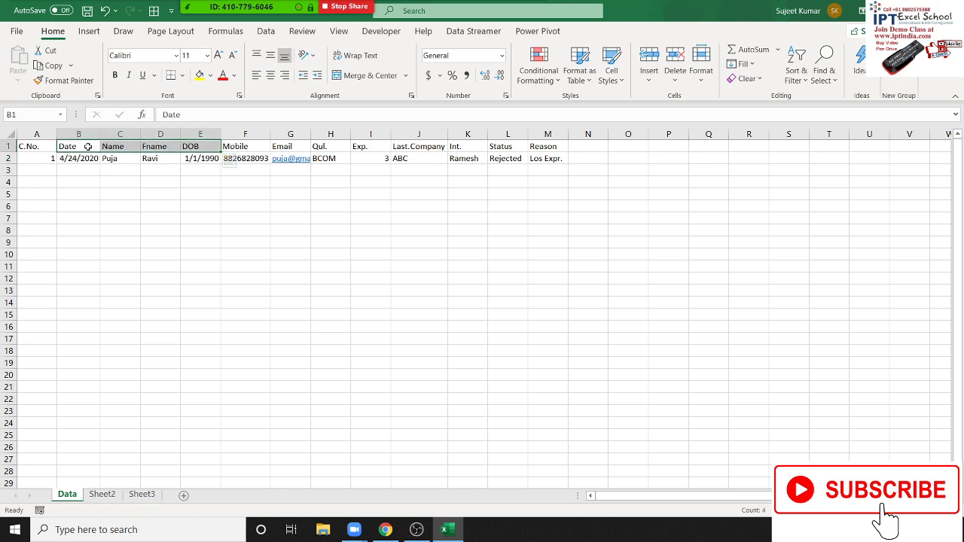
{"action": "left_click_drag", "start_coordinate": [46, 148], "coordinate": [538, 134]}
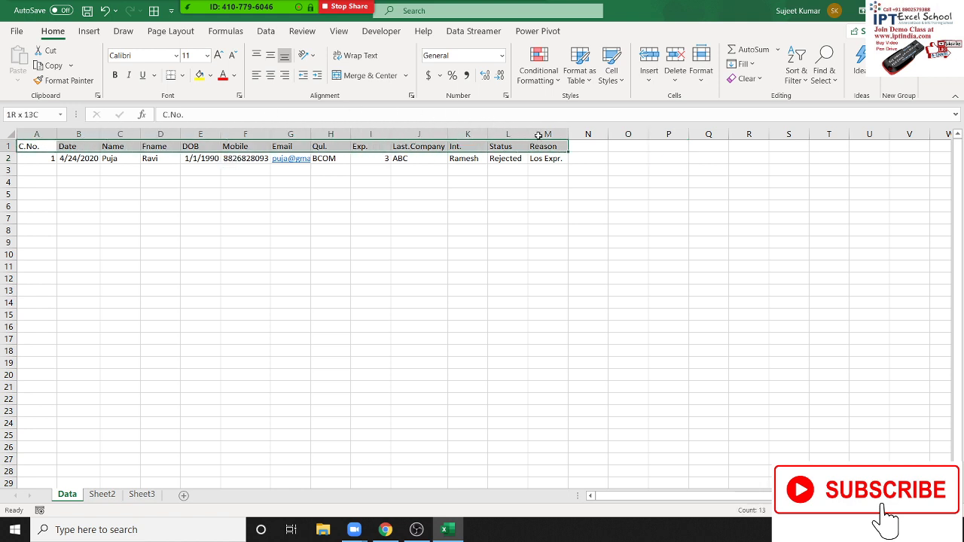
{"action": "key", "text": "ctrl+c"}
{"action": "left_click", "coordinate": [102, 494]}
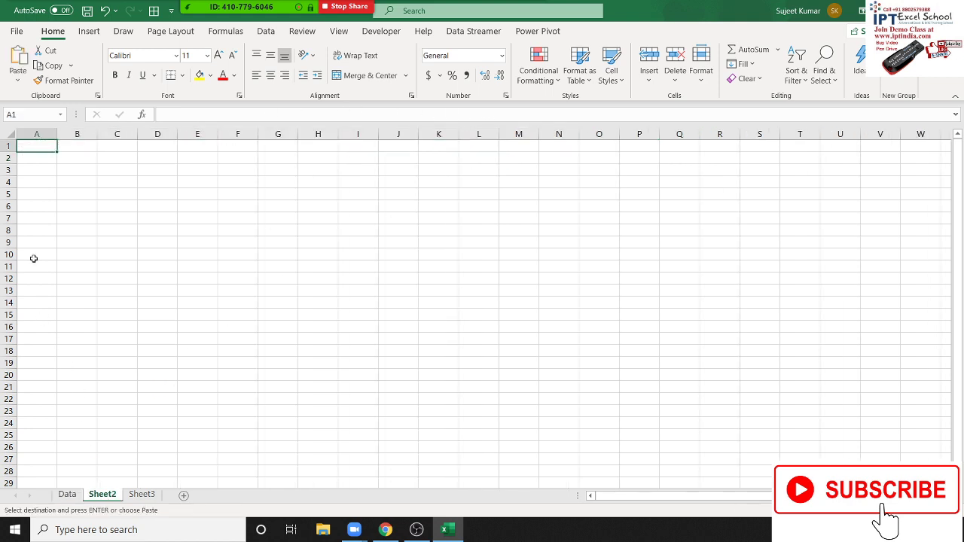
{"action": "left_click", "coordinate": [38, 230]}
{"action": "key", "text": "ctrl+v"}
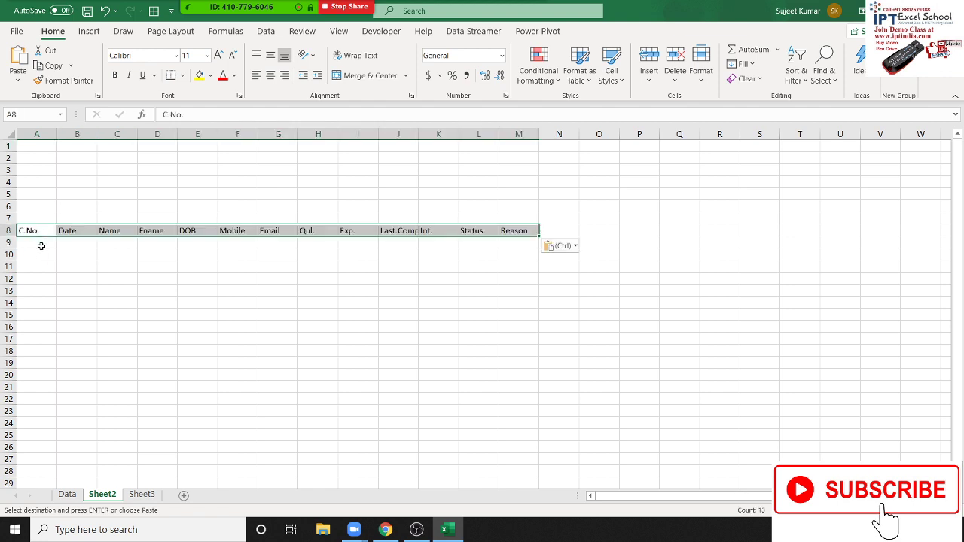
Step: Insert a new column A on Sheet2 with header Sr. in A8, then return to Data
{"action": "left_click", "coordinate": [36, 134]}
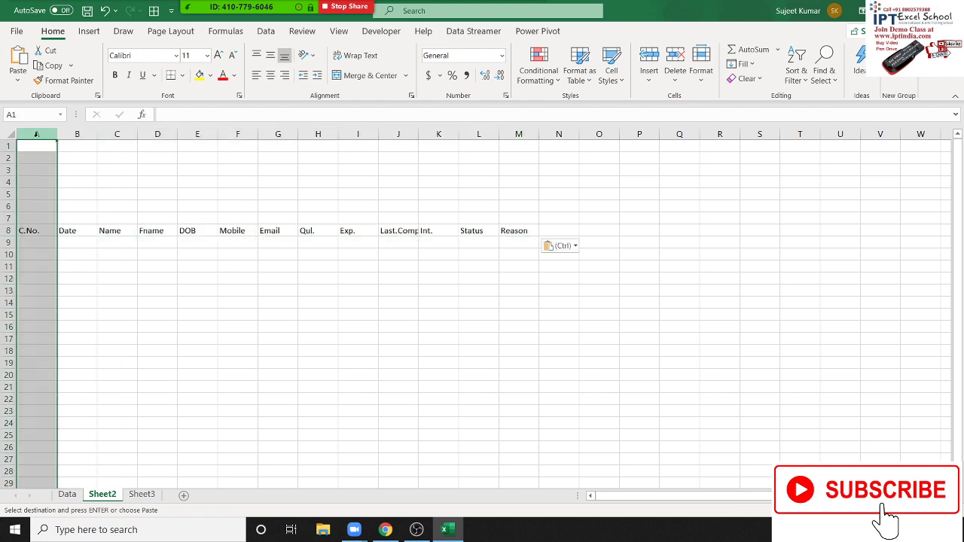
{"action": "key", "text": "ctrl+shift+plus"}
{"action": "key", "text": "Down"}
{"action": "key", "text": "Down"}
{"action": "key", "text": "Down"}
{"action": "key", "text": "Down"}
{"action": "key", "text": "Down"}
{"action": "key", "text": "Down"}
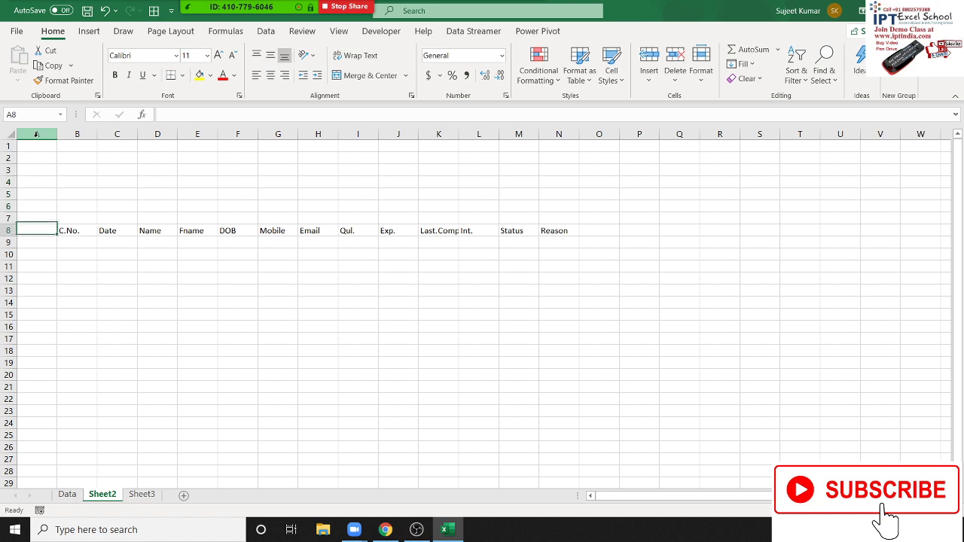
{"action": "type", "text": "Sr"}
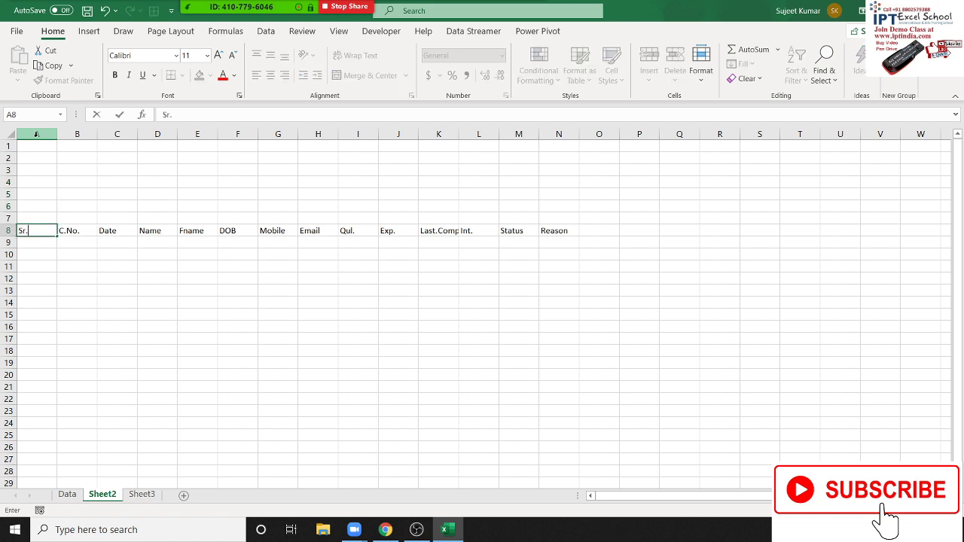
{"action": "type", "text": "."}
{"action": "key", "text": "Return"}
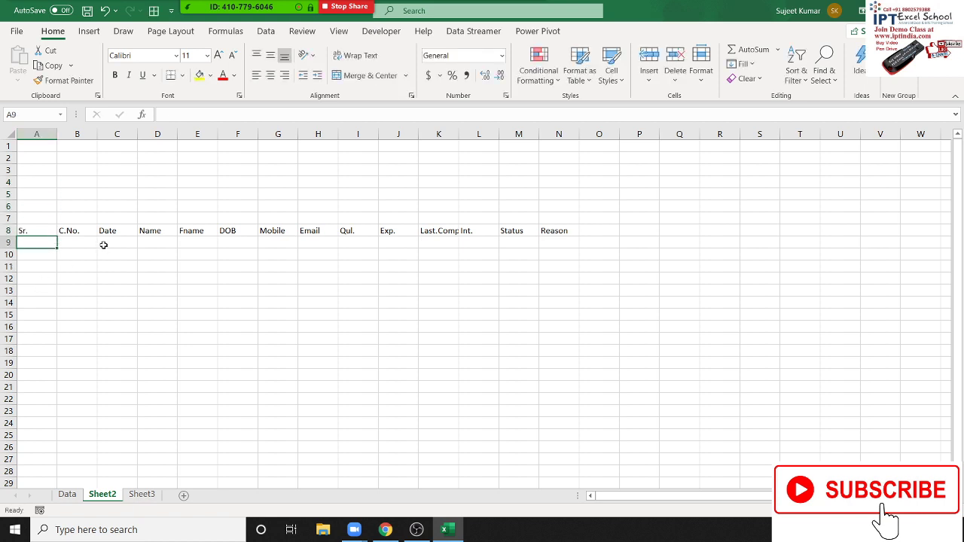
{"action": "left_click", "coordinate": [67, 494]}
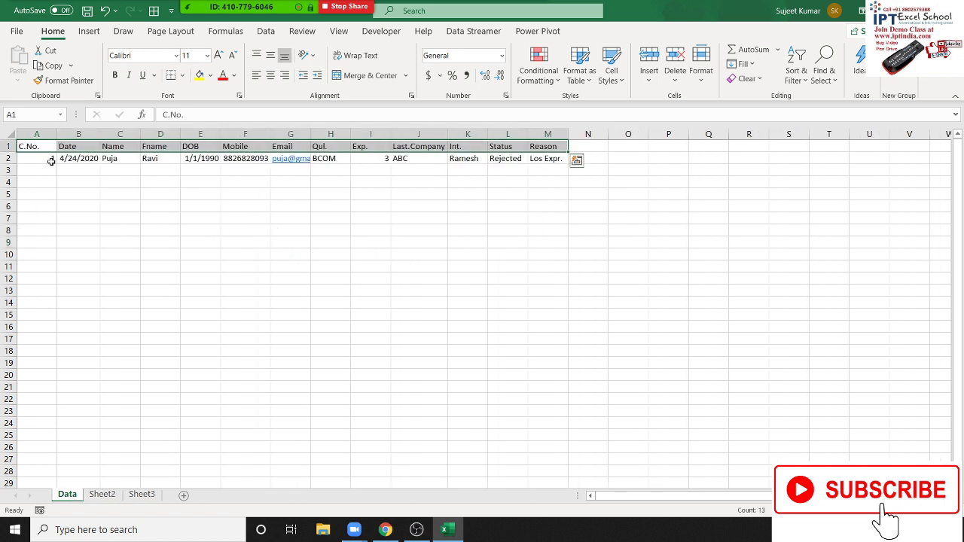
Step: Insert a blank column before C.No. and label it ID
{"action": "left_click", "coordinate": [38, 162]}
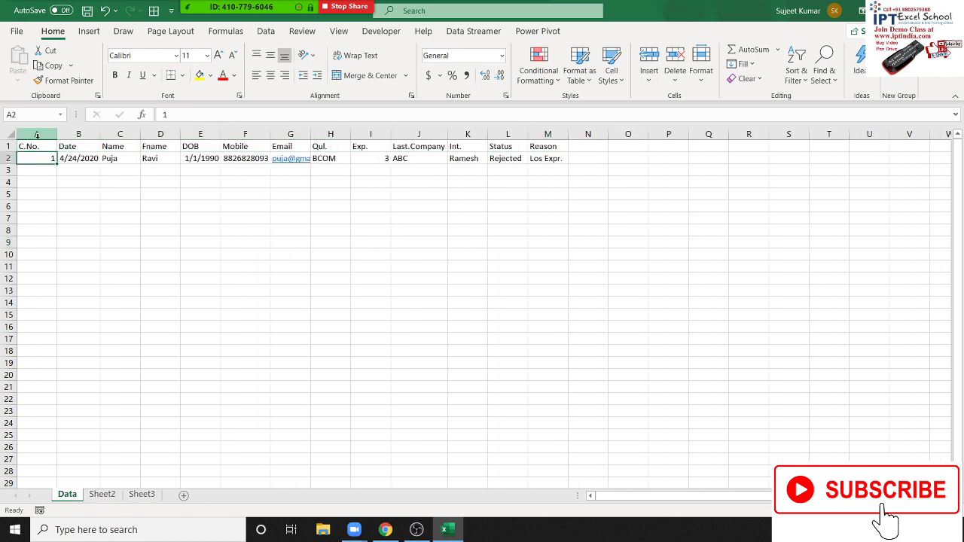
{"action": "left_click", "coordinate": [37, 136]}
{"action": "key", "text": "ctrl+shift+plus"}
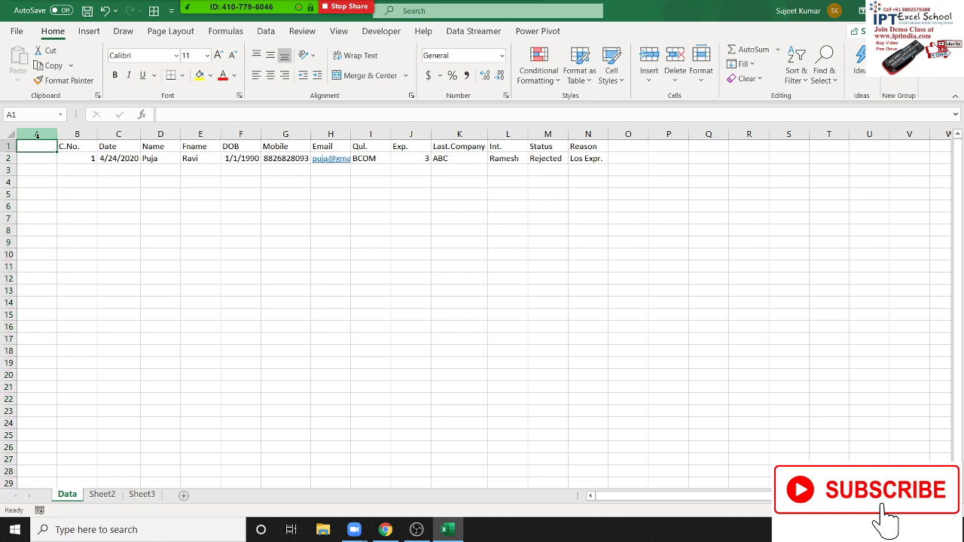
{"action": "type", "text": "ID"}
{"action": "key", "text": "Return"}
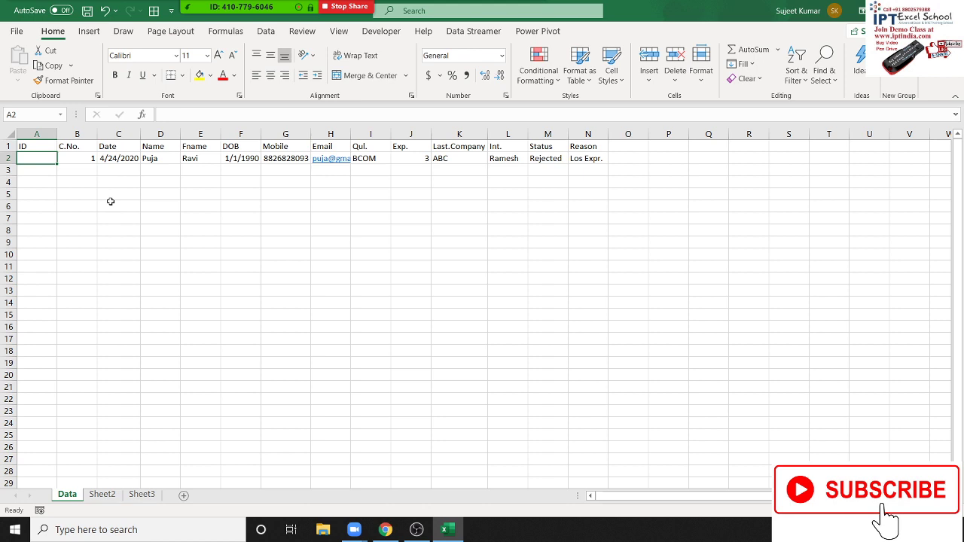
Step: Abandon a started COUNTIF formula and relabel the new column header Find Type
{"action": "type", "text": "=cou"}
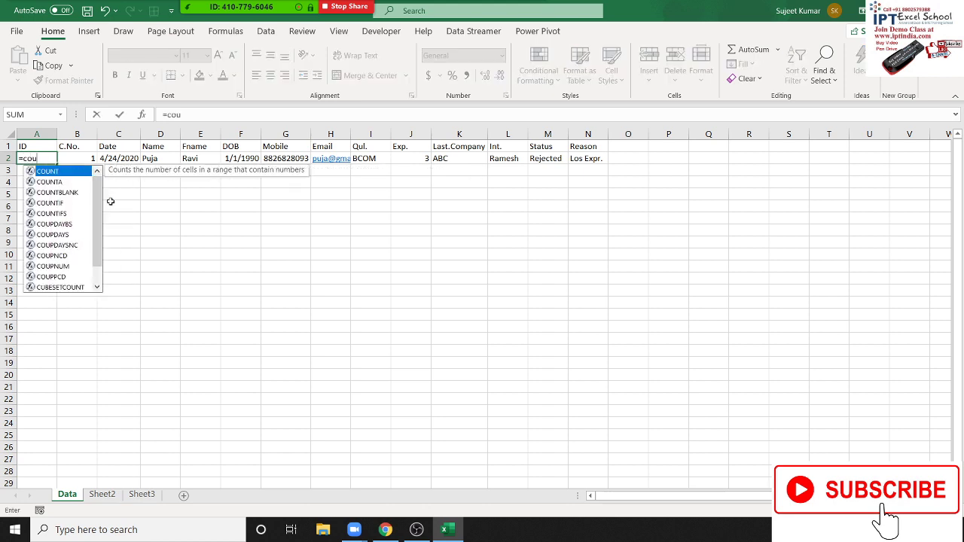
{"action": "key", "text": "Down"}
{"action": "key", "text": "Down"}
{"action": "key", "text": "Down"}
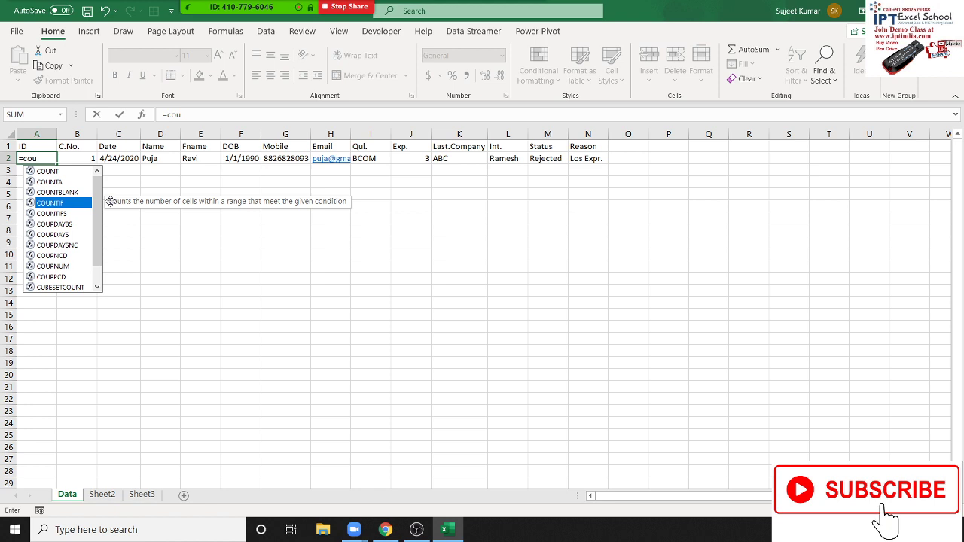
{"action": "key", "text": "Tab"}
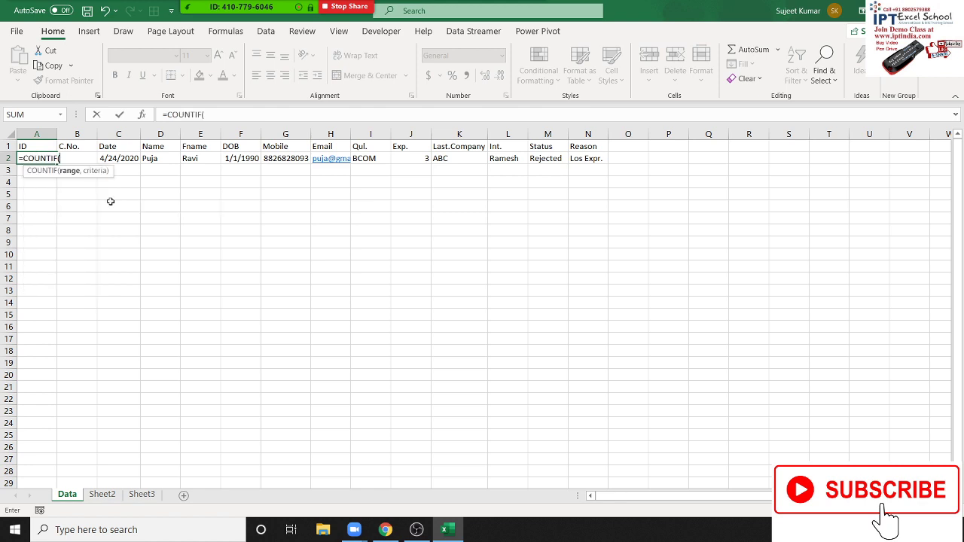
{"action": "key", "text": "Right"}
{"action": "key", "text": "Right"}
{"action": "key", "text": "Right"}
{"action": "key", "text": "Right"}
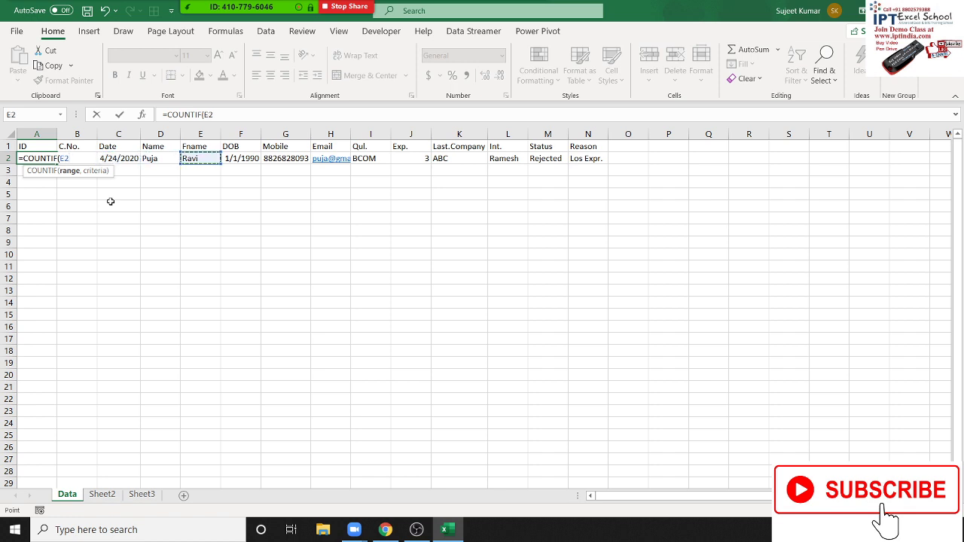
{"action": "key", "text": "Escape"}
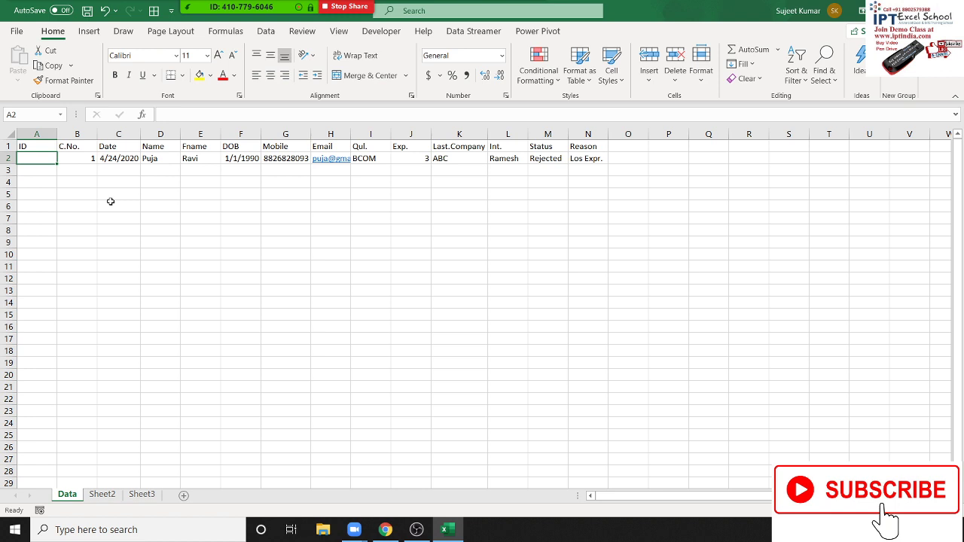
{"action": "key", "text": "Up"}
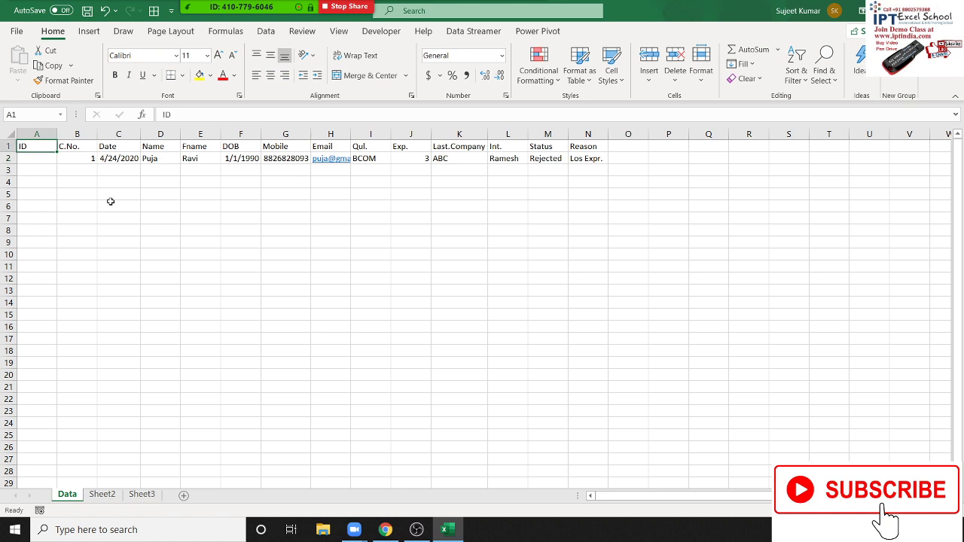
{"action": "type", "text": "Find T"}
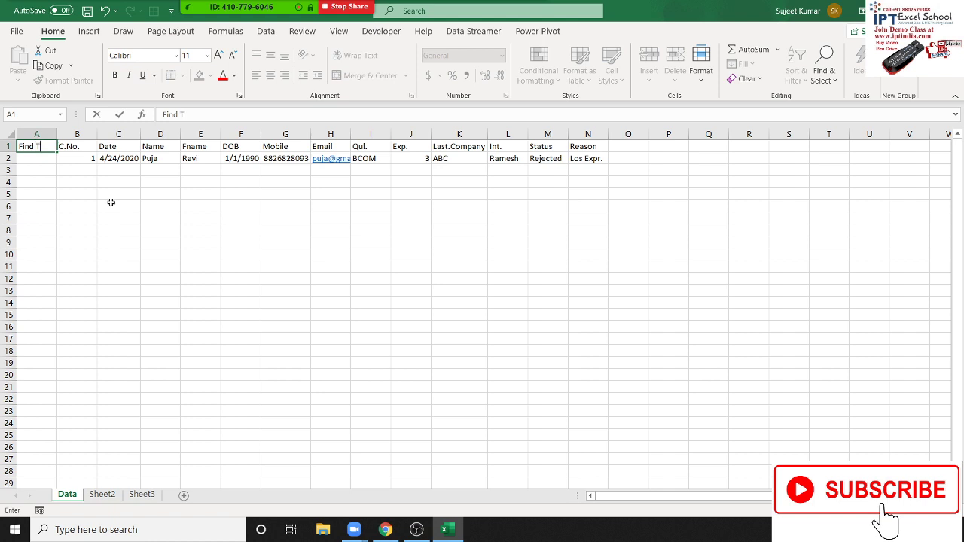
{"action": "type", "text": "ype"}
{"action": "key", "text": "ctrl+Return"}
Step: Insert another column before Find Type and label it ID
{"action": "key", "text": "ctrl+space"}
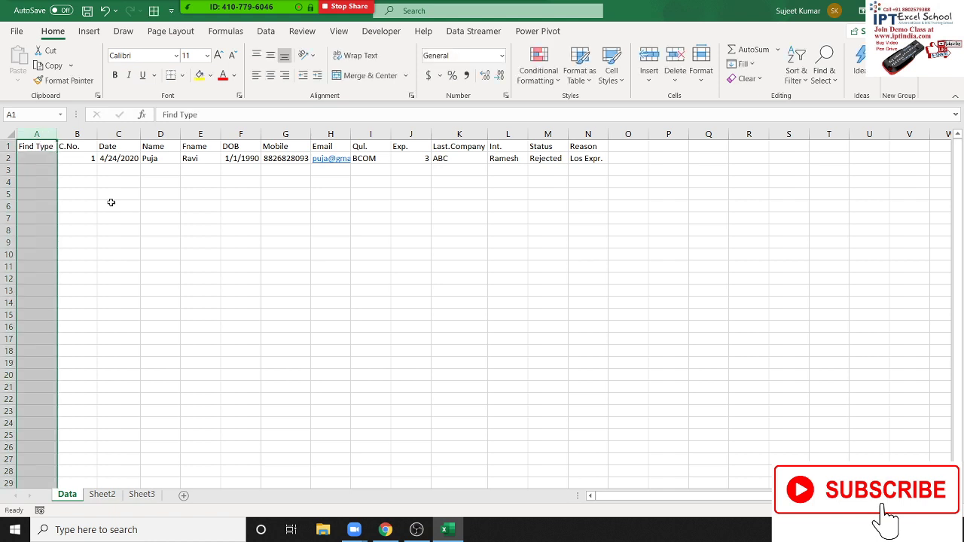
{"action": "key", "text": "ctrl+shift+plus"}
{"action": "key", "text": "Up"}
{"action": "type", "text": "ID"}
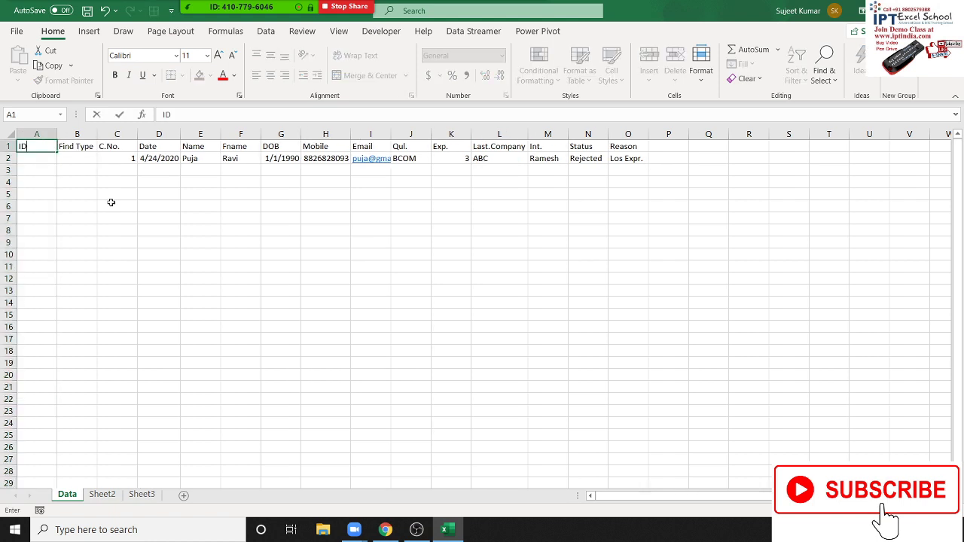
{"action": "key", "text": "Return"}
Step: On Sheet2, enter the search labels 'Mobile' in B3 and 'Emial' in E3
{"action": "left_click", "coordinate": [102, 495]}
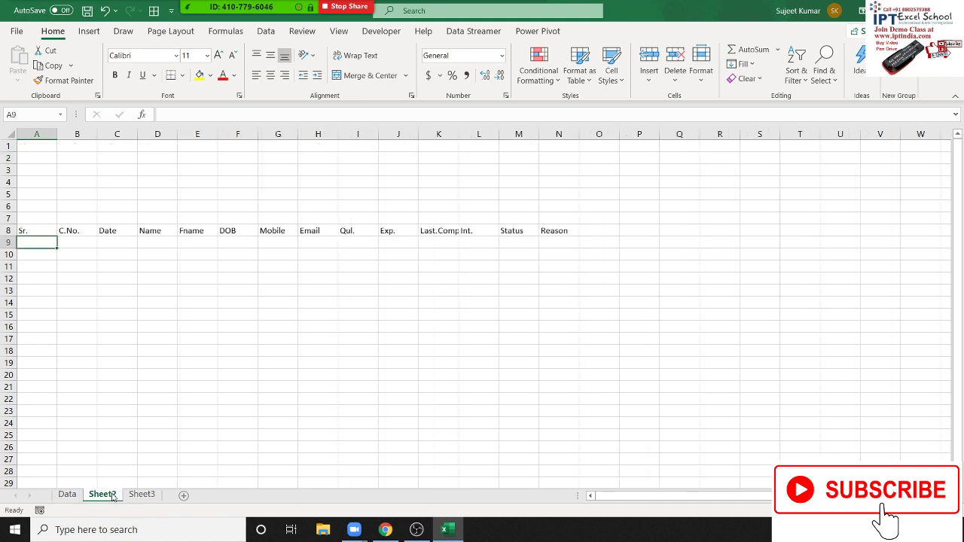
{"action": "left_click", "coordinate": [80, 172]}
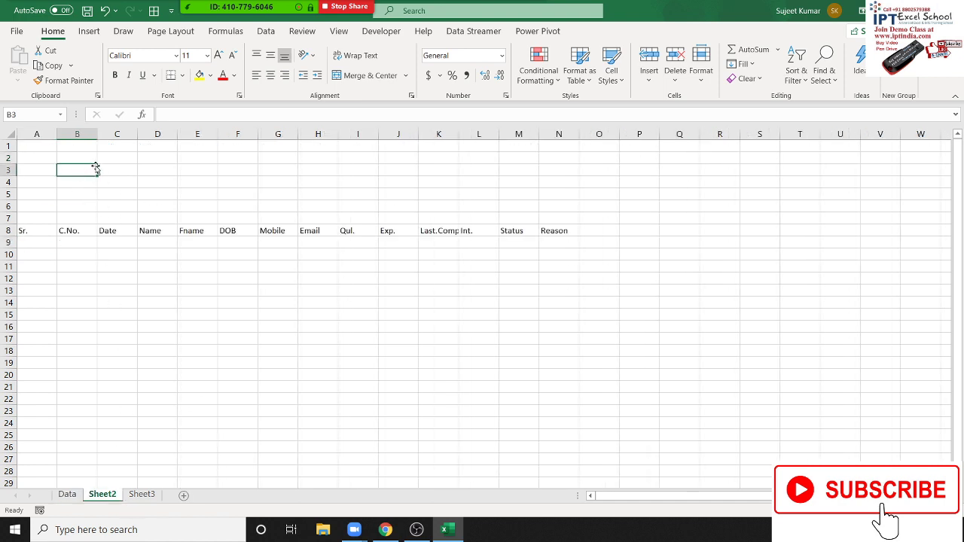
{"action": "type", "text": "Mobile"}
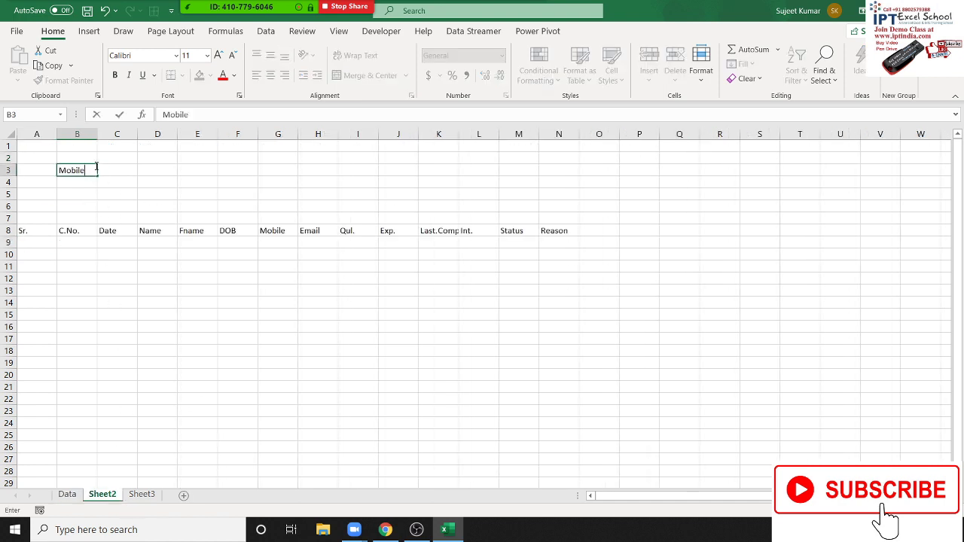
{"action": "key", "text": "Escape"}
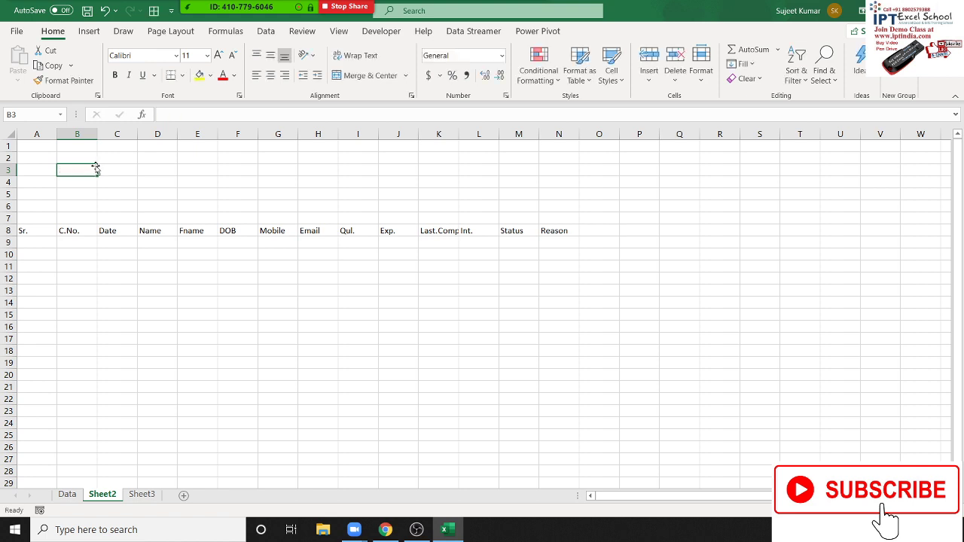
{"action": "type", "text": "Mobile"}
{"action": "key", "text": "Tab"}
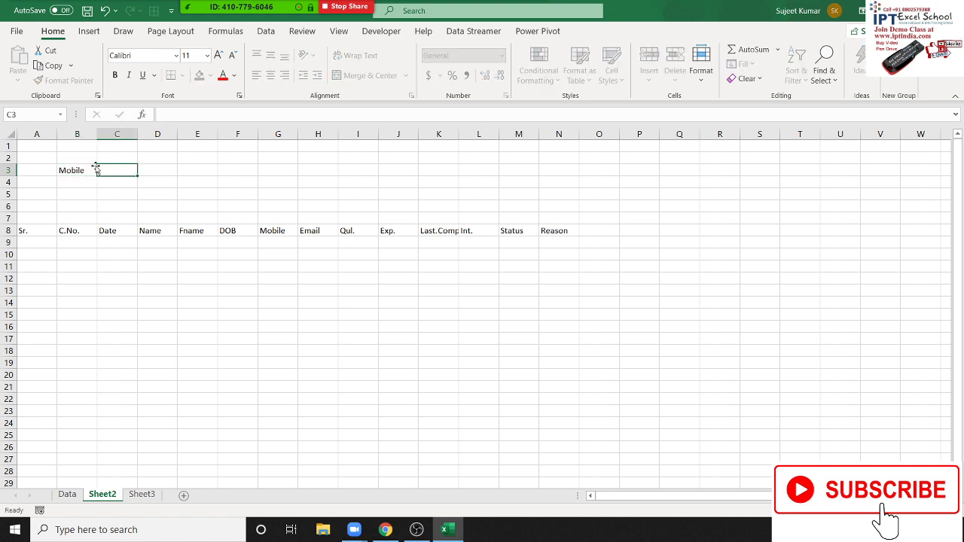
{"action": "key", "text": "Tab"}
{"action": "key", "text": "Tab"}
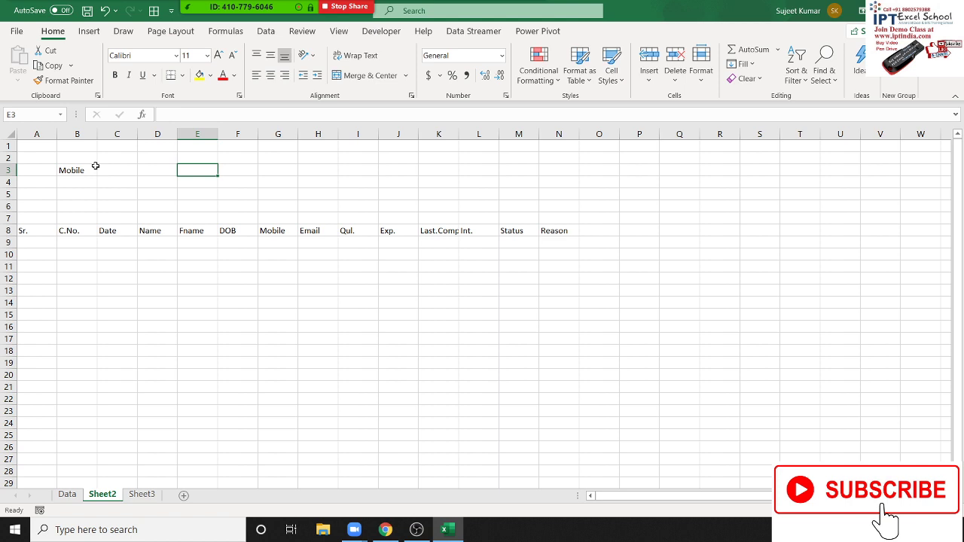
{"action": "type", "text": "Emial"}
{"action": "key", "text": "Tab"}
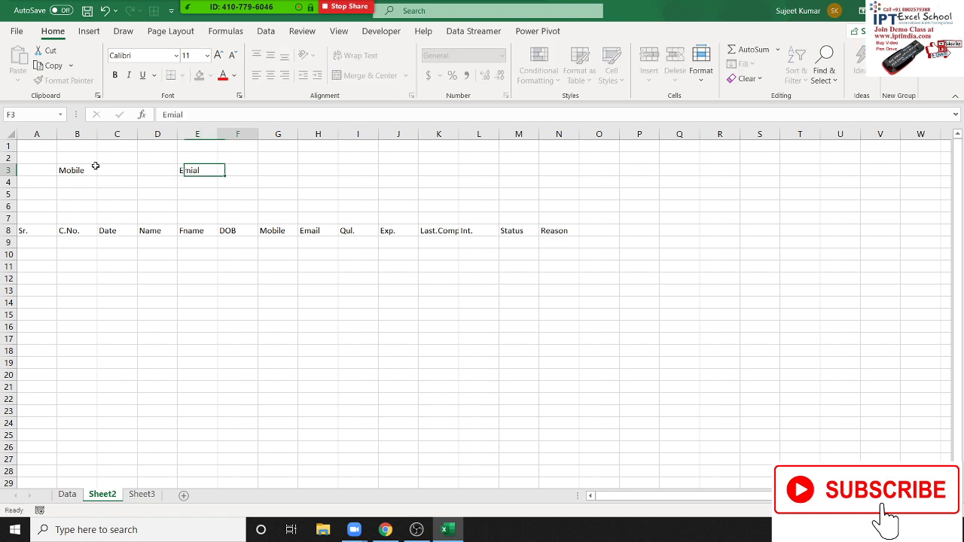
Step: Add the labels Name in G3, Fname in I3 and DOB in K3 along row 3
{"action": "key", "text": "Down"}
{"action": "key", "text": "Left"}
{"action": "key", "text": "Left"}
{"action": "key", "text": "Right"}
{"action": "key", "text": "Right"}
{"action": "key", "text": "Right"}
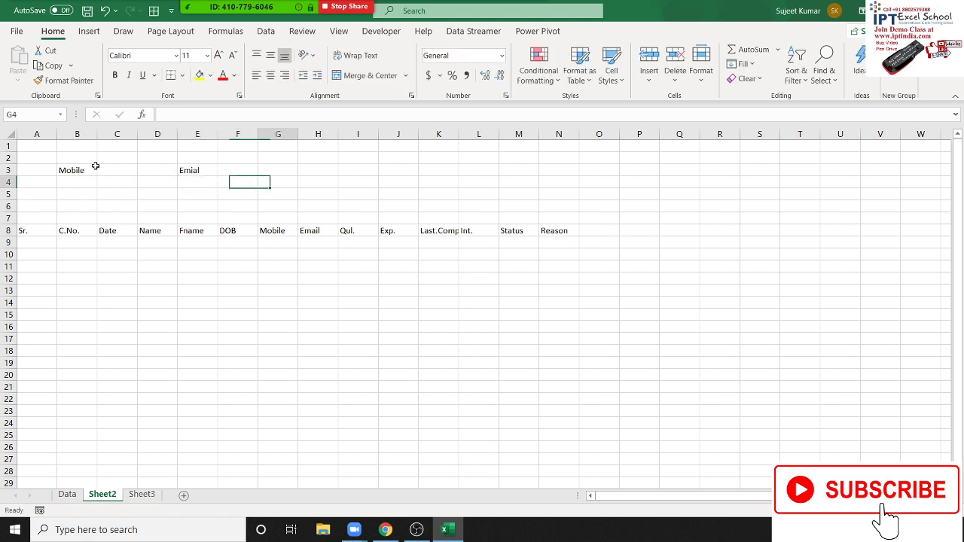
{"action": "key", "text": "Right"}
{"action": "key", "text": "Up"}
{"action": "key", "text": "Left"}
{"action": "type", "text": "Name"}
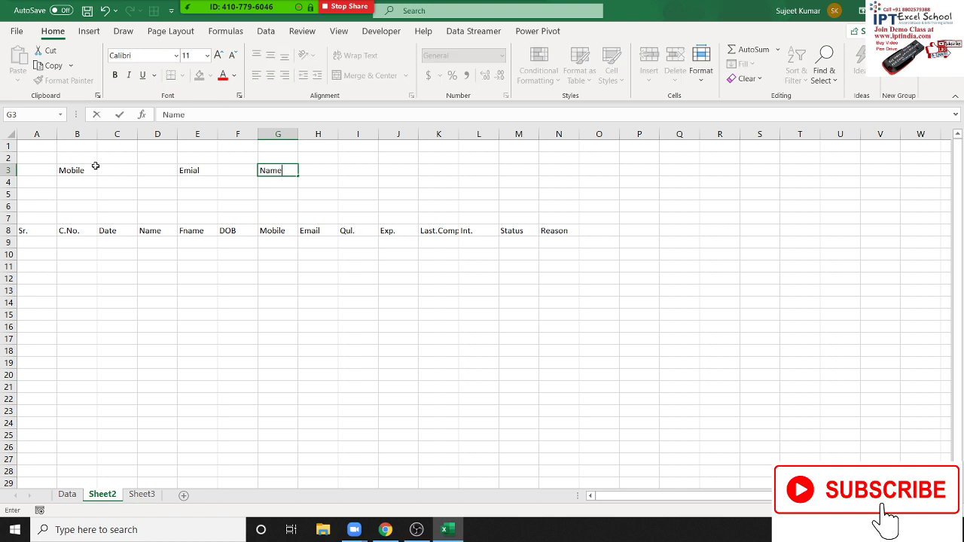
{"action": "key", "text": "Tab"}
{"action": "key", "text": "Right"}
{"action": "type", "text": "Fa"}
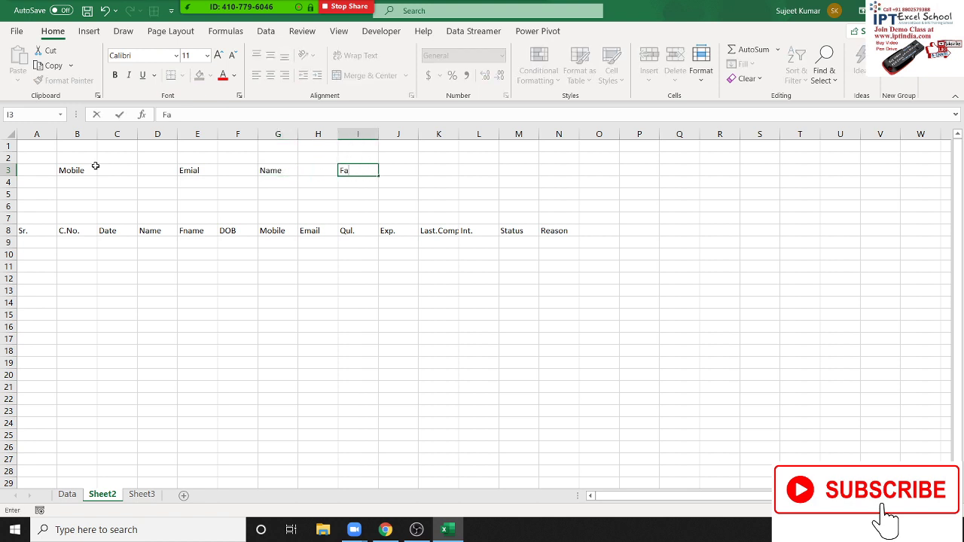
{"action": "type", "text": "name"}
{"action": "key", "text": "Tab"}
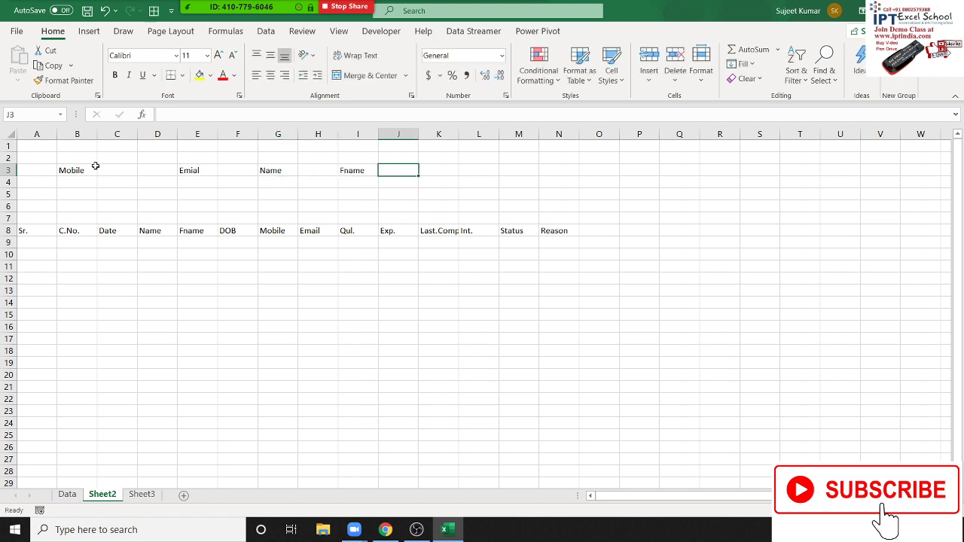
{"action": "key", "text": "Right"}
{"action": "type", "text": "DO"}
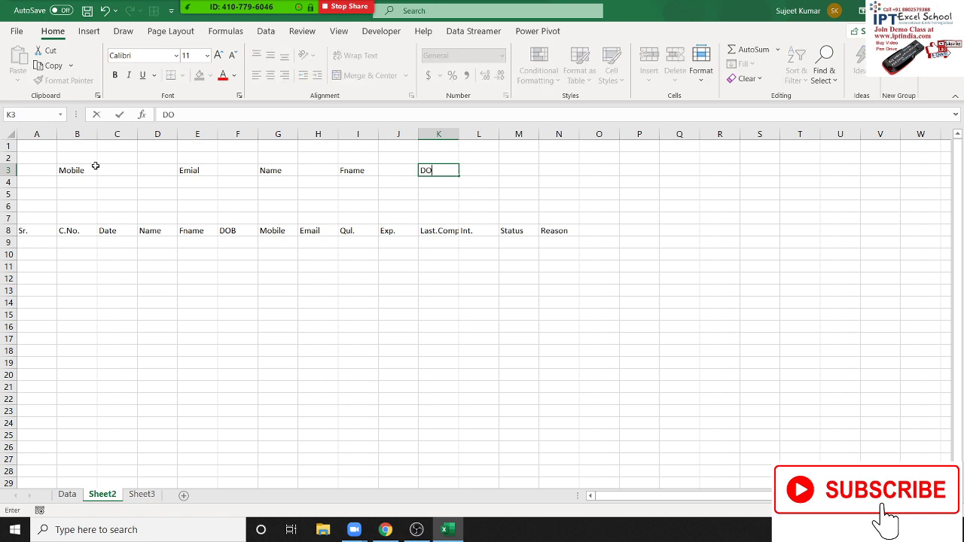
{"action": "type", "text": "B"}
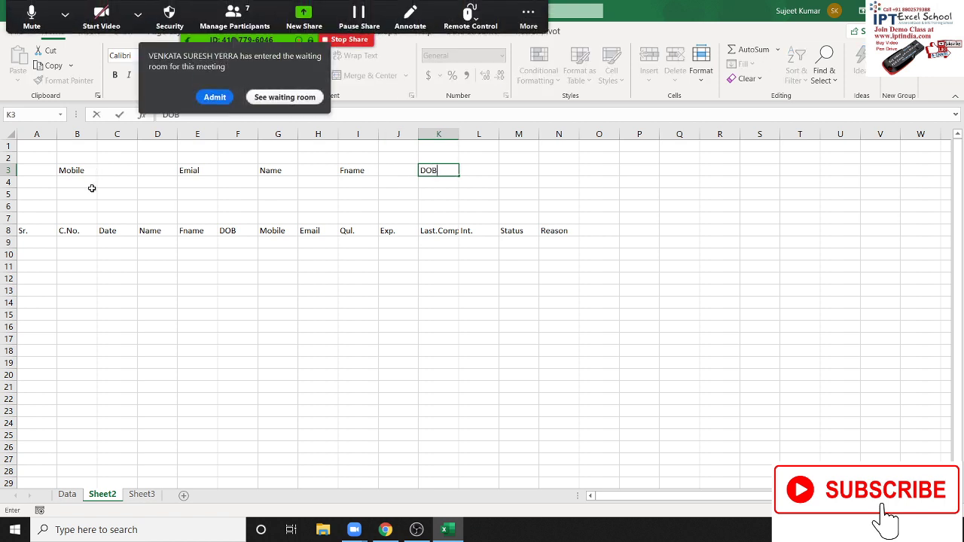
Step: Enter the label FndKey in cell B4
{"action": "left_click", "coordinate": [217, 99]}
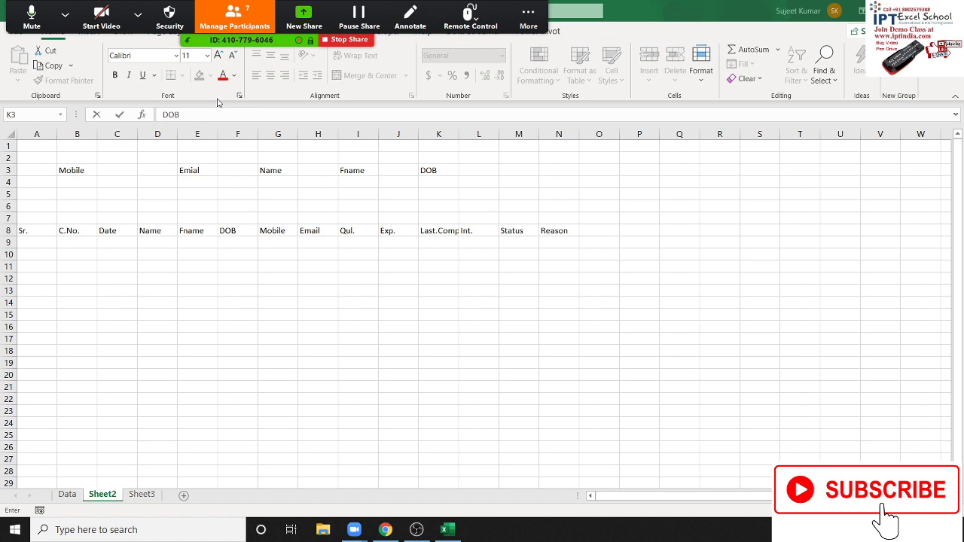
{"action": "left_click", "coordinate": [70, 190]}
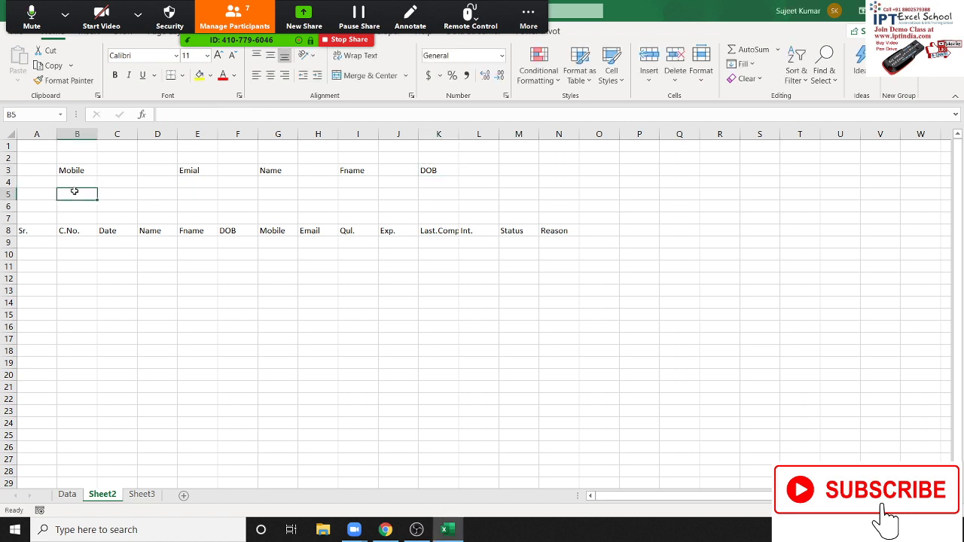
{"action": "key", "text": "Up"}
{"action": "type", "text": "Fnd"}
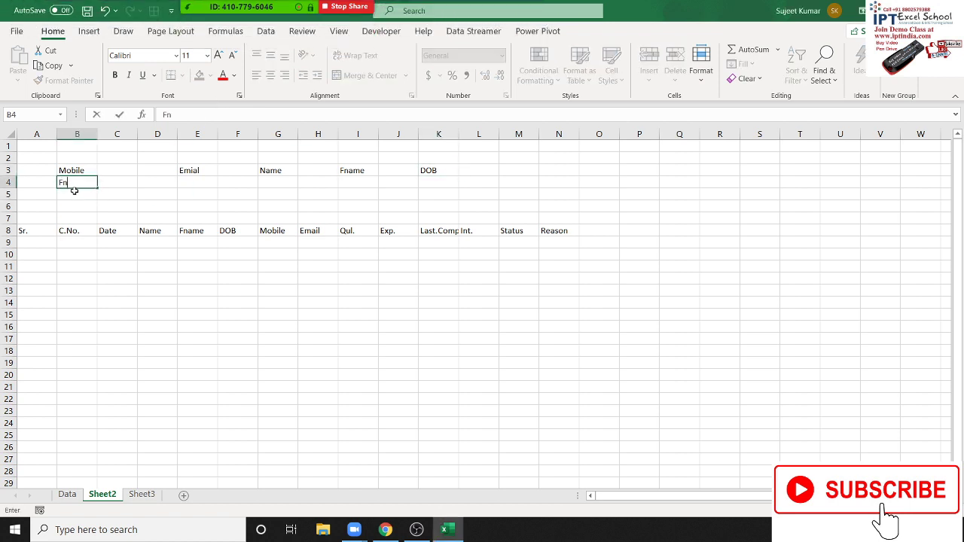
{"action": "type", "text": "Key"}
{"action": "key", "text": "Return"}
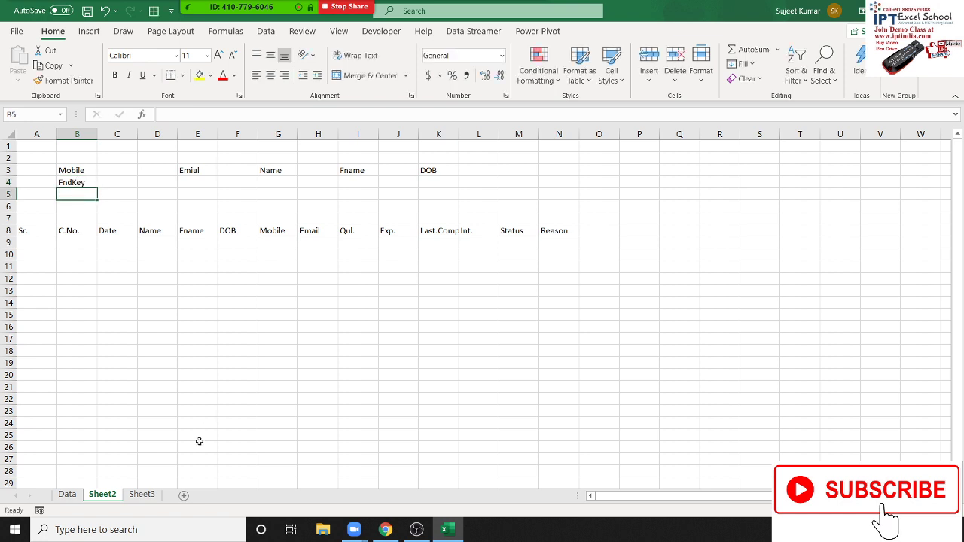
Step: Start B5's formula =IF(C3>0,C3,IF(F3>0,F3, returning the mobile, else the email
{"action": "type", "text": "=i"}
{"action": "key", "text": "Tab"}
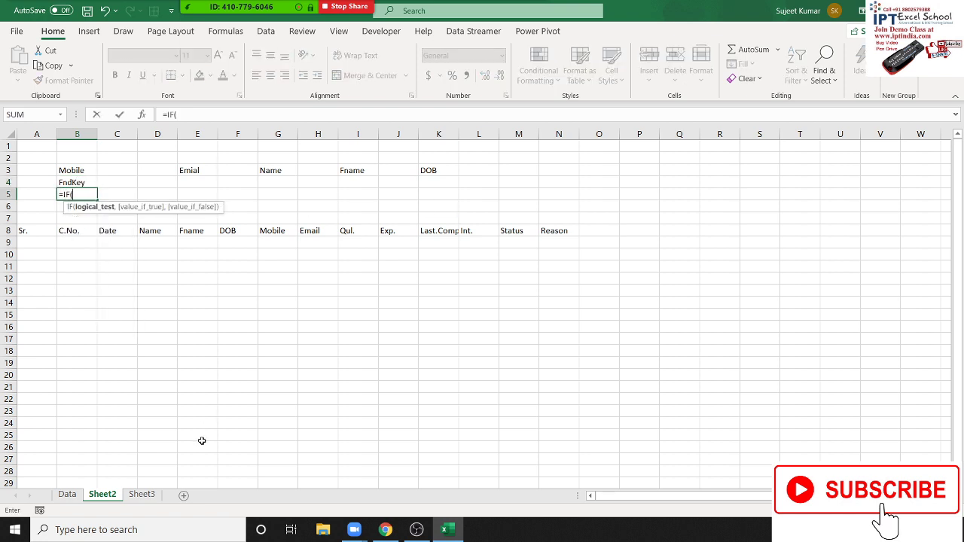
{"action": "left_click", "coordinate": [109, 168]}
{"action": "type", "text": "=0"}
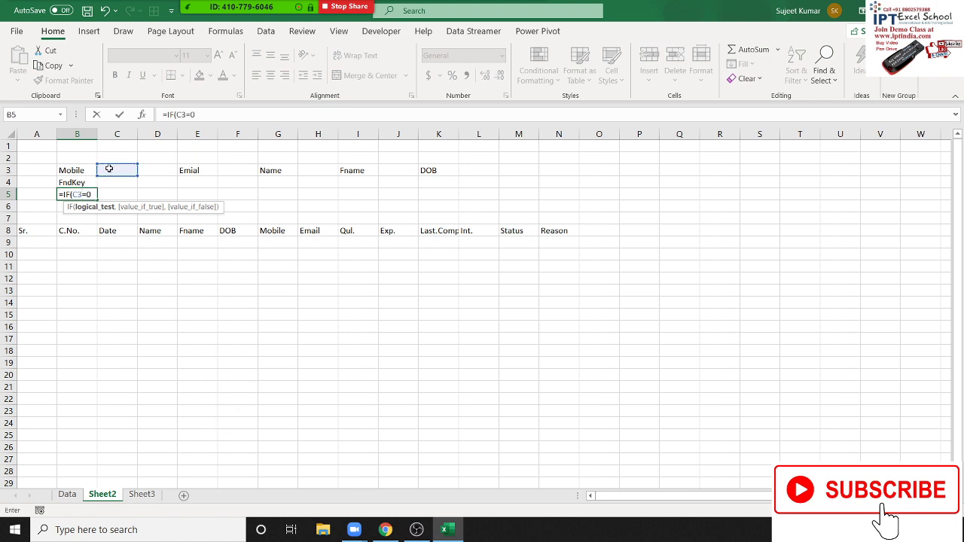
{"action": "key", "text": "BackSpace"}
{"action": "key", "text": "BackSpace"}
{"action": "type", "text": "0"}
{"action": "type", "text": ","}
{"action": "left_click", "coordinate": [113, 169]}
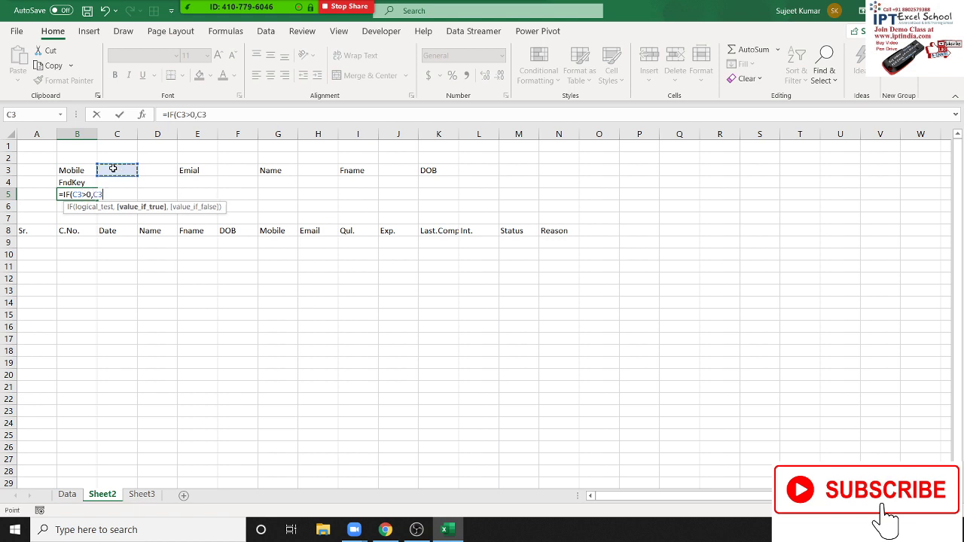
{"action": "type", "text": ","}
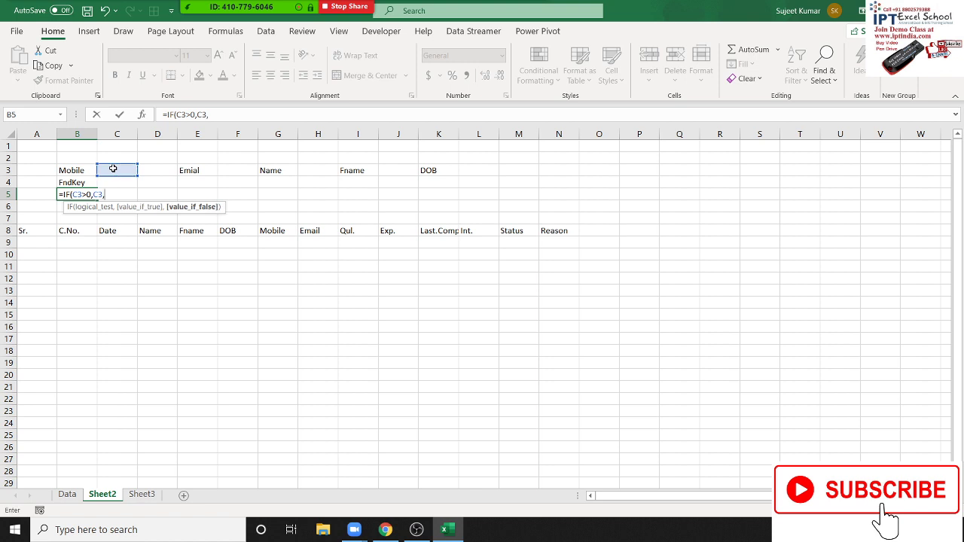
{"action": "type", "text": "IF("}
{"action": "left_click", "coordinate": [230, 168]}
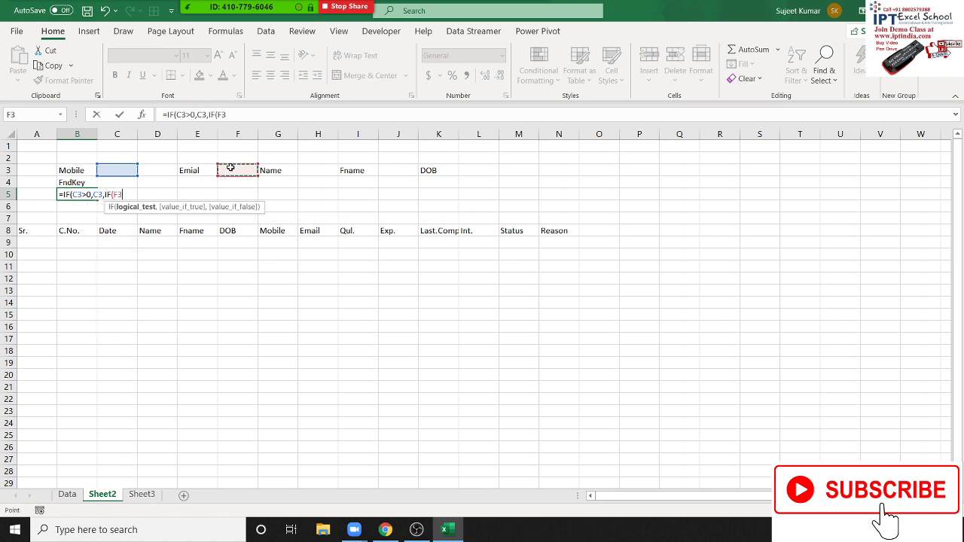
{"action": "type", "text": ">0"}
{"action": "type", "text": ","}
{"action": "left_click", "coordinate": [231, 168]}
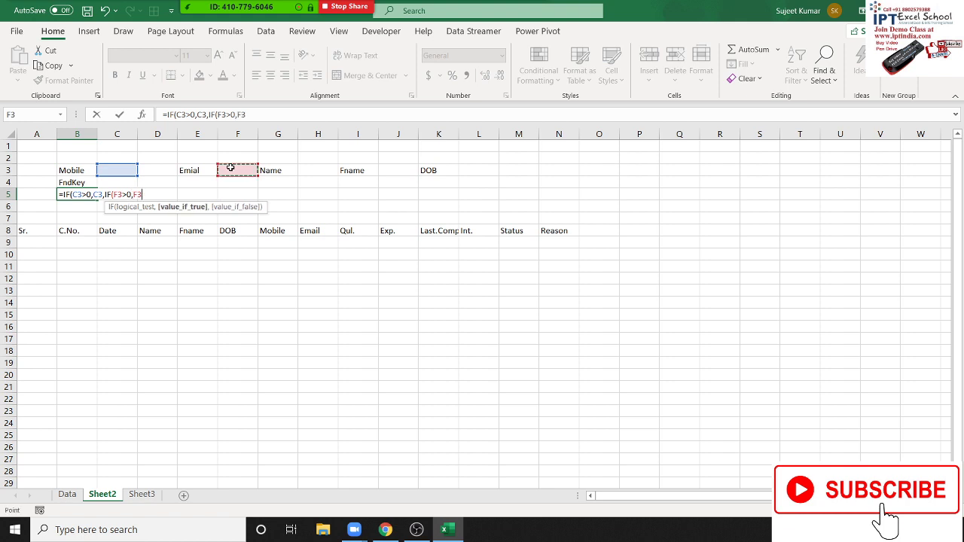
Step: Finish it with IF(AND(H3>0,J3>0,L3>0)) joining H3, J3 and L3, otherwise blank
{"action": "type", "text": ",IF("}
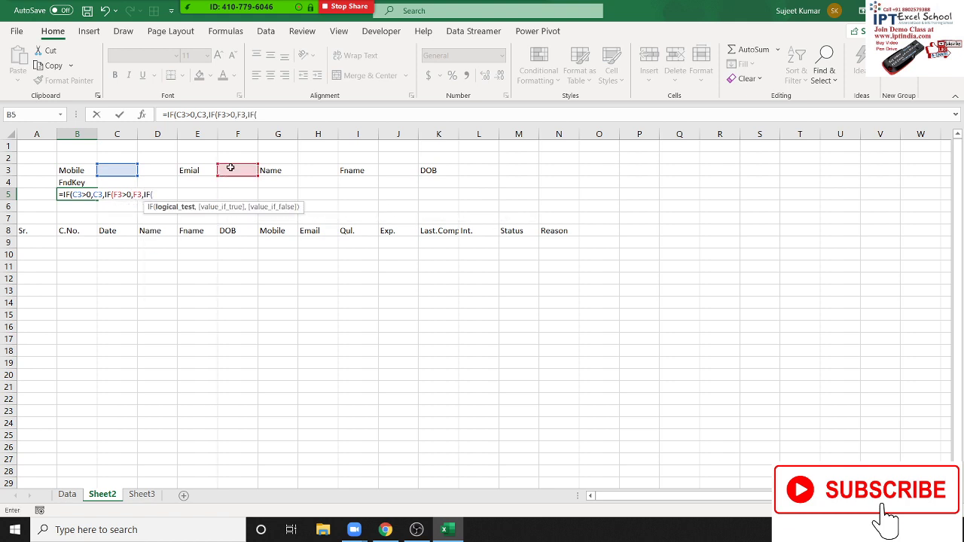
{"action": "type", "text": "AND("}
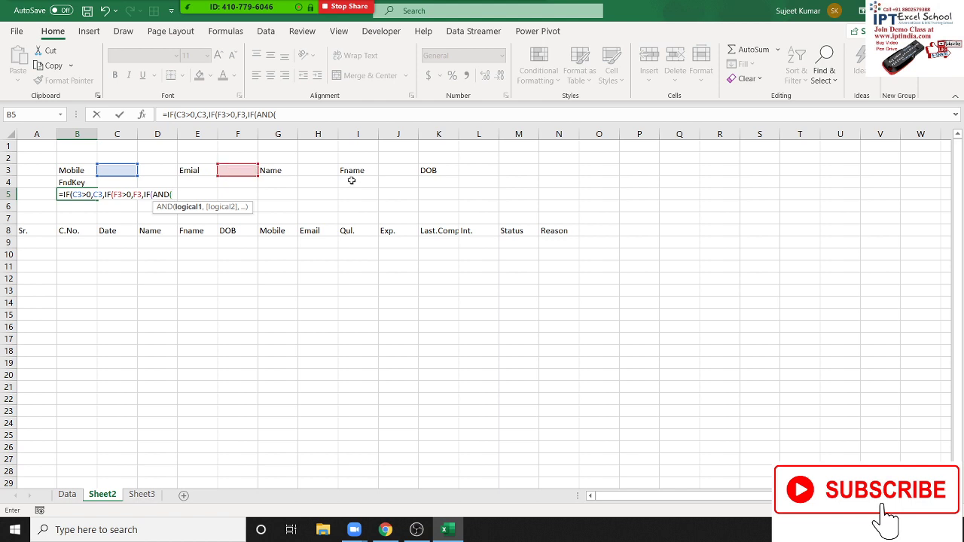
{"action": "left_click", "coordinate": [321, 174]}
{"action": "type", "text": ">"}
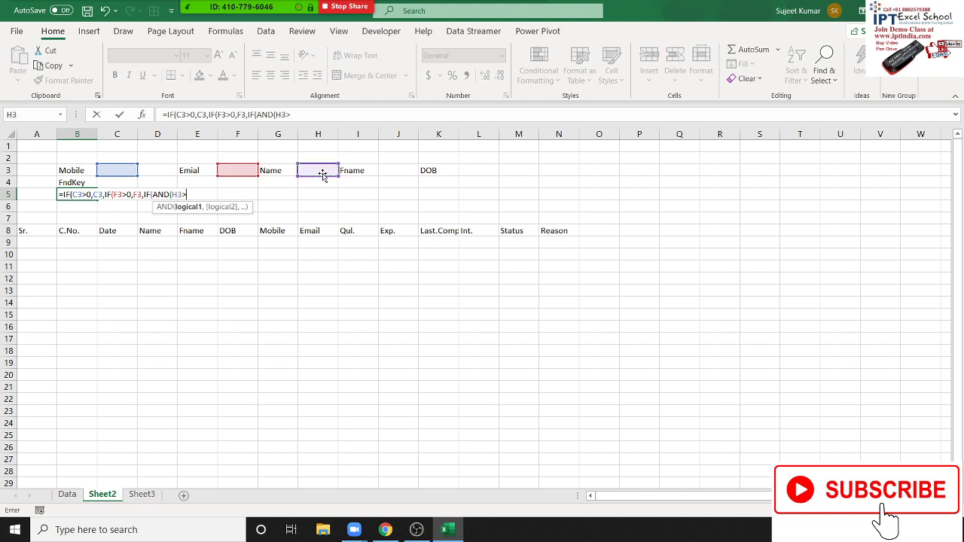
{"action": "type", "text": "0,"}
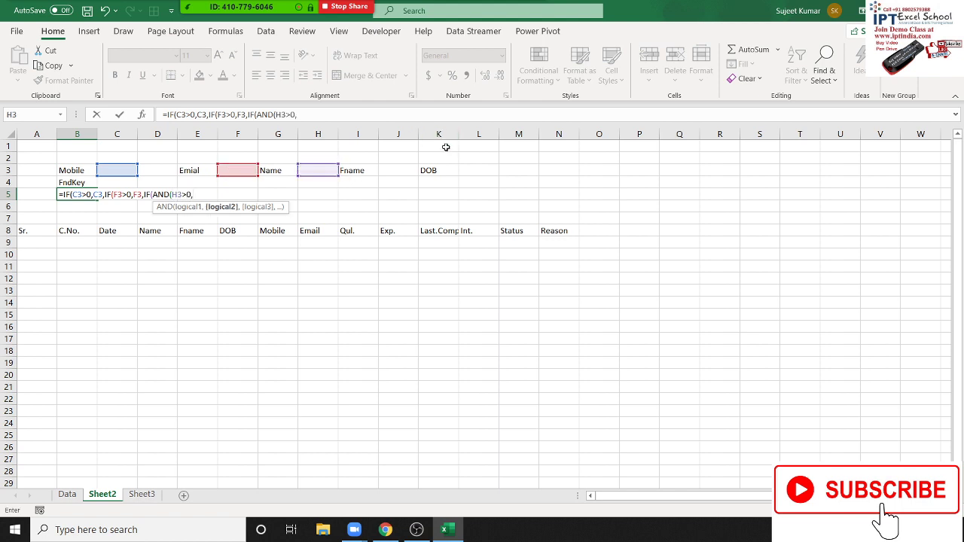
{"action": "left_click", "coordinate": [409, 167]}
{"action": "type", "text": ">0"}
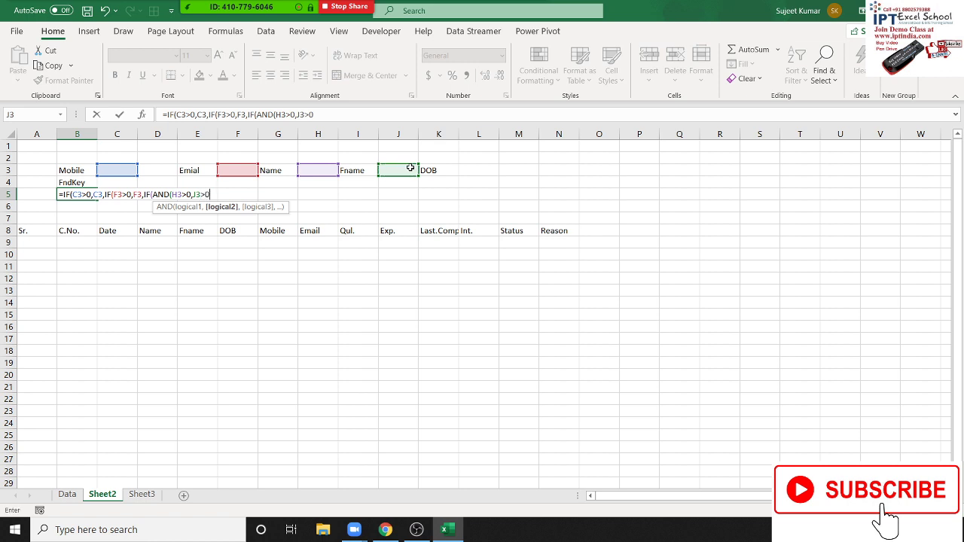
{"action": "type", "text": ","}
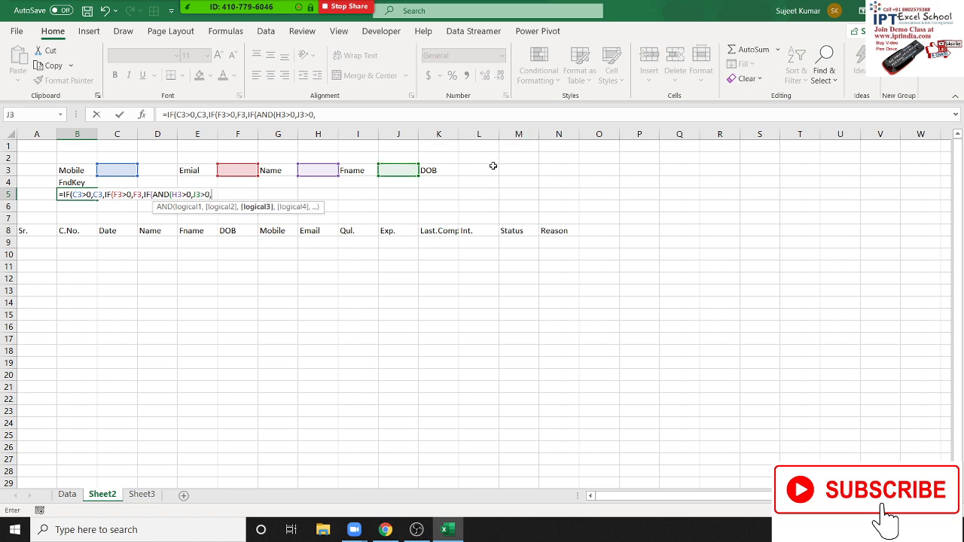
{"action": "left_click", "coordinate": [494, 168]}
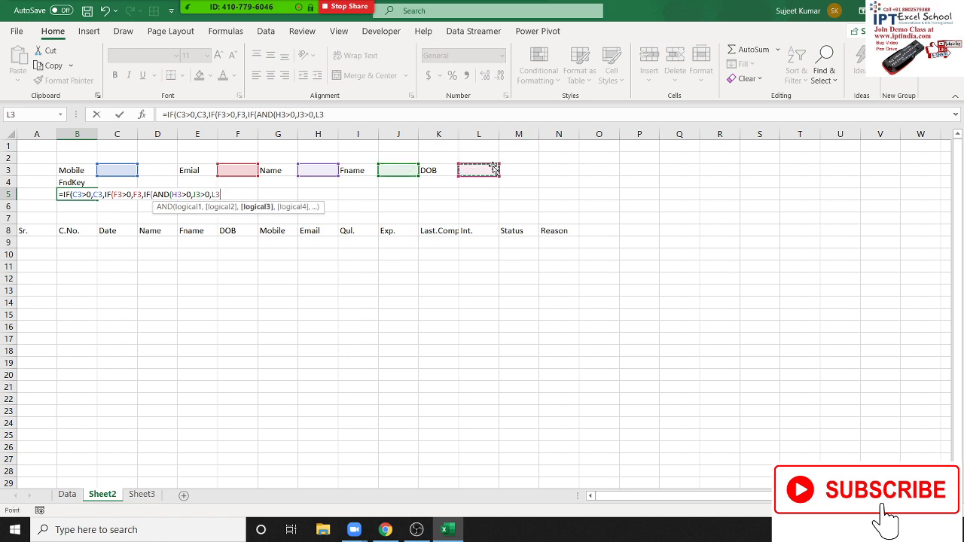
{"action": "type", "text": ">0"}
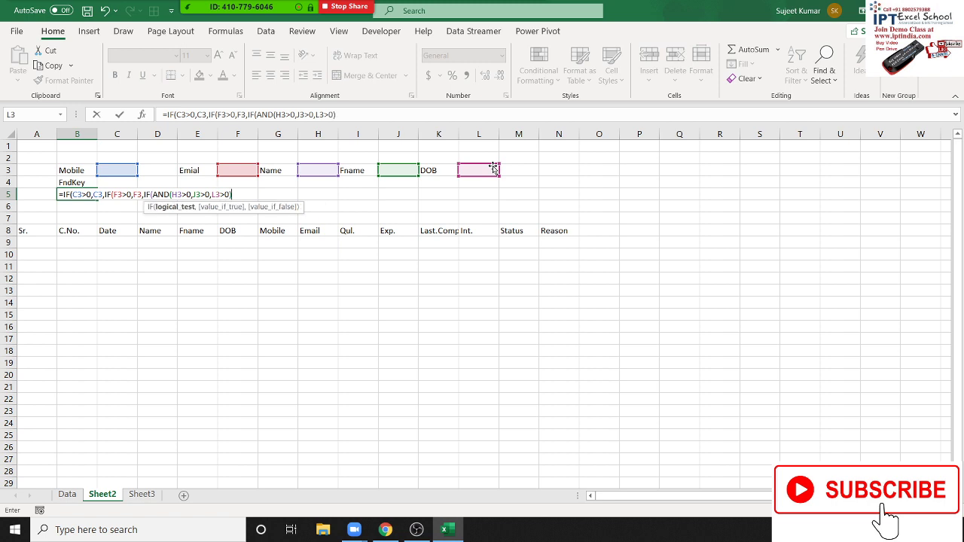
{"action": "type", "text": ","}
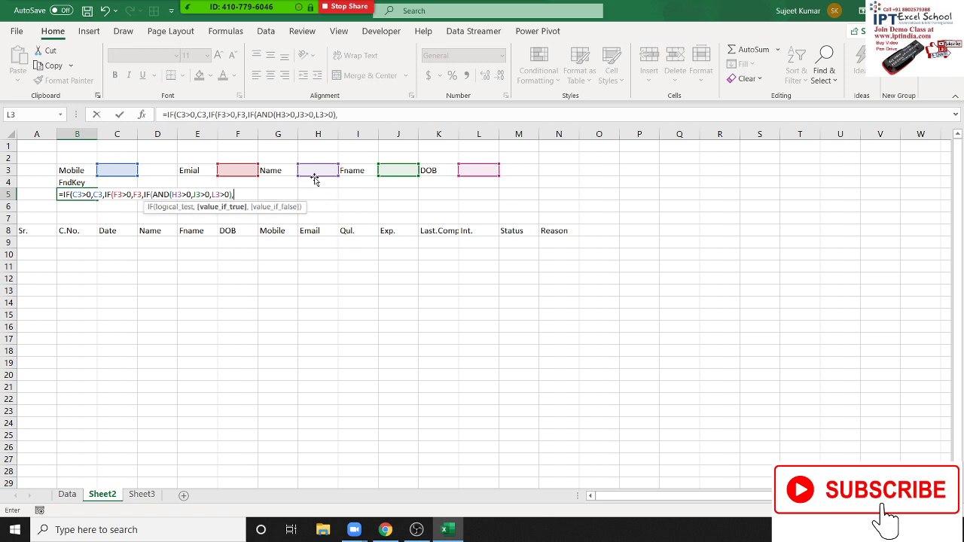
{"action": "left_click", "coordinate": [317, 170]}
{"action": "type", "text": "&\""}
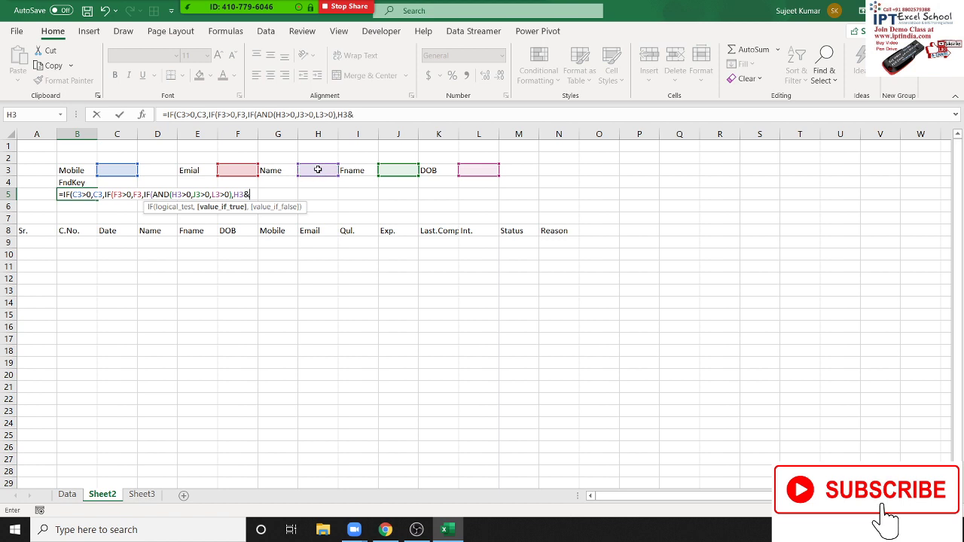
{"action": "type", "text": " \""}
{"action": "type", "text": "&"}
{"action": "left_click", "coordinate": [399, 170]}
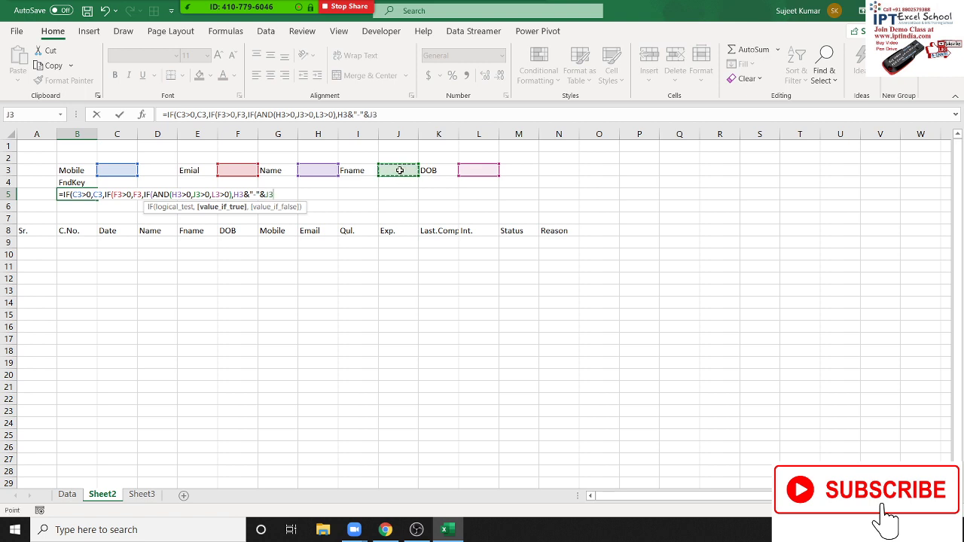
{"action": "type", "text": "&J3"}
{"action": "type", "text": "&\"-\"&"}
{"action": "left_click", "coordinate": [473, 170]}
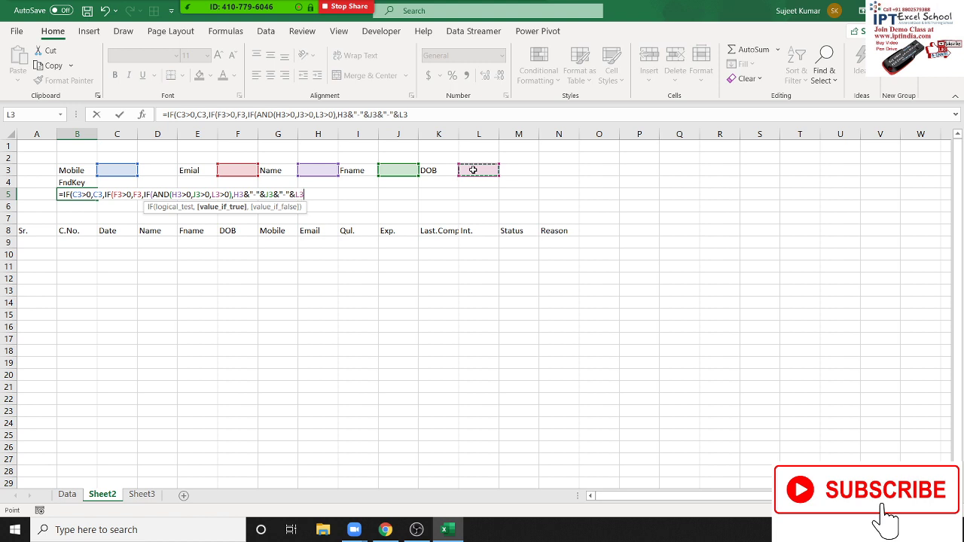
{"action": "type", "text": ","}
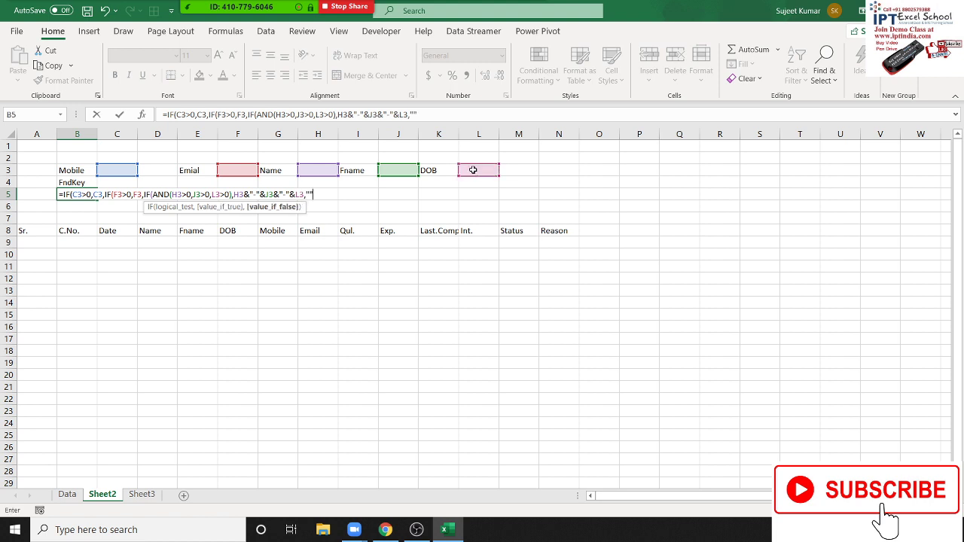
{"action": "key", "text": "Return"}
{"action": "key", "text": "Return"}
Step: Accept the formula correction, test C3 with a sample mobile number, and autofit column B
{"action": "key", "text": "Up"}
{"action": "key", "text": "Up"}
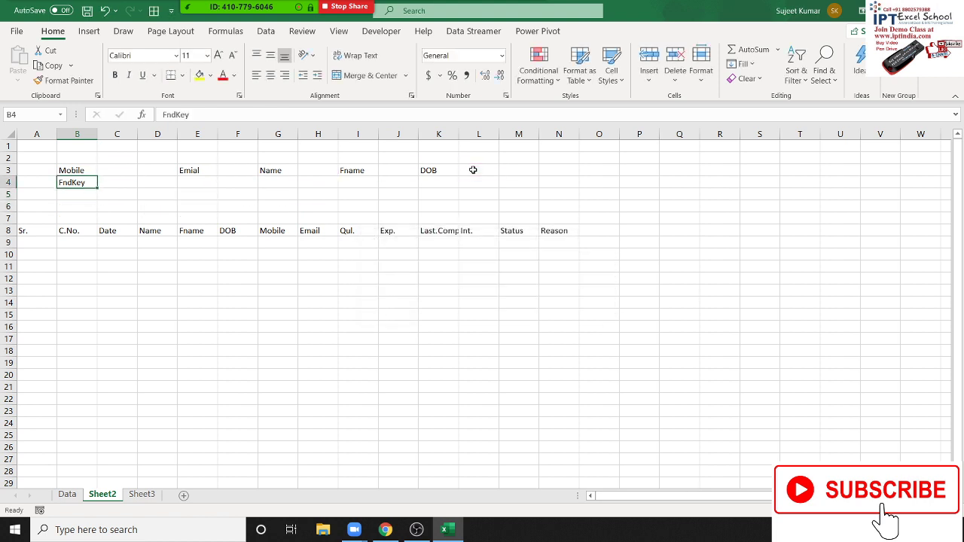
{"action": "key", "text": "Up"}
{"action": "key", "text": "Right"}
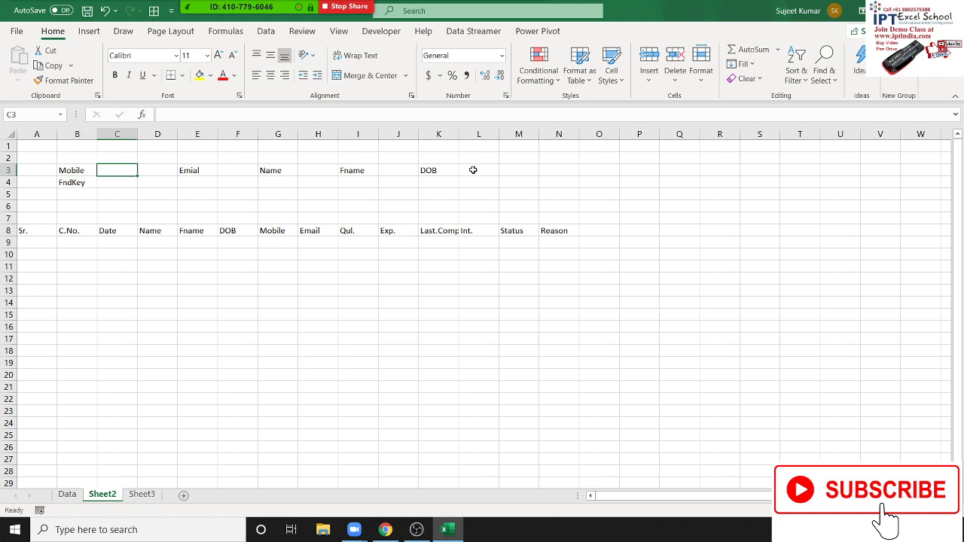
{"action": "type", "text": "="}
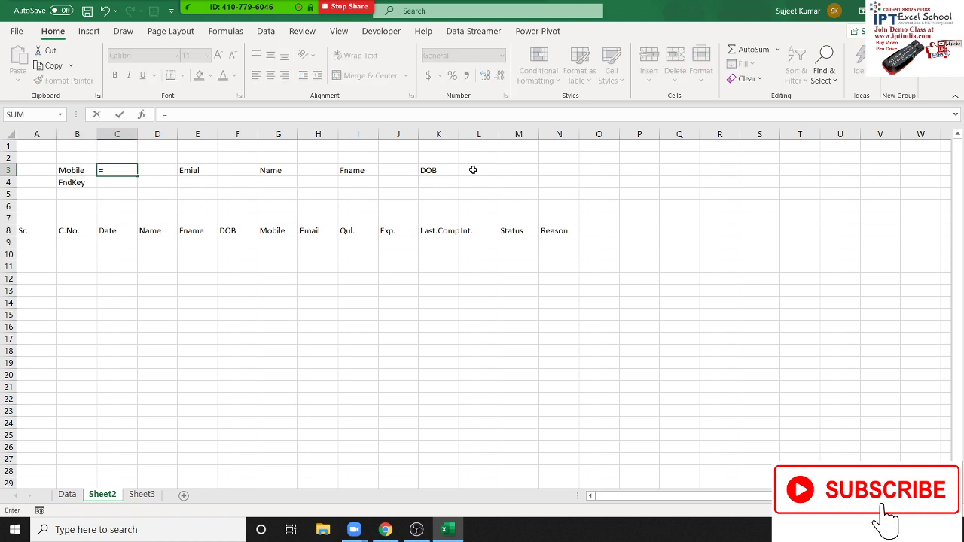
{"action": "key", "text": "BackSpace"}
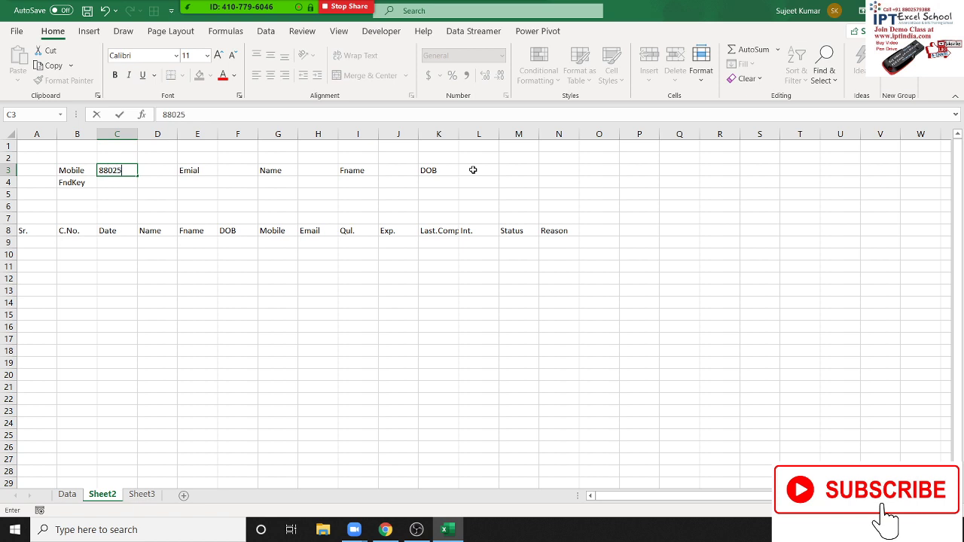
{"action": "key", "text": "Return"}
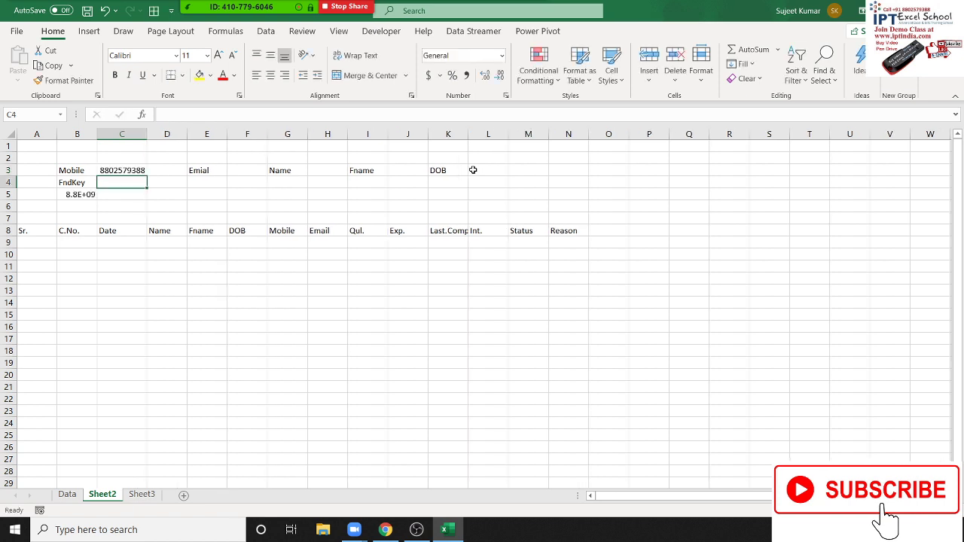
{"action": "left_click", "coordinate": [89, 194]}
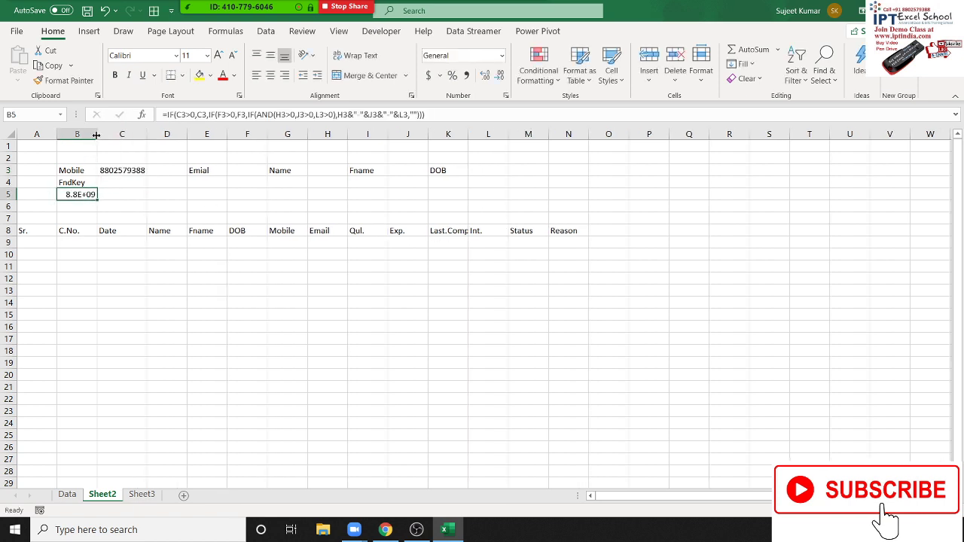
{"action": "double_click", "coordinate": [96, 134]}
Step: Clear the test number from C3 and enter a sample e-mail address in F3
{"action": "left_click", "coordinate": [145, 167]}
{"action": "key", "text": "Delete"}
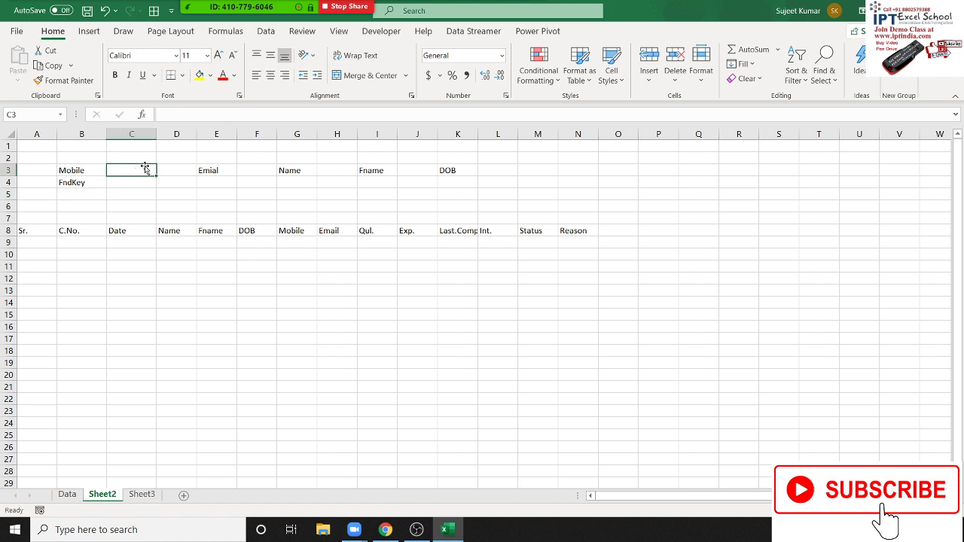
{"action": "key", "text": "Right"}
{"action": "key", "text": "Right"}
{"action": "key", "text": "Right"}
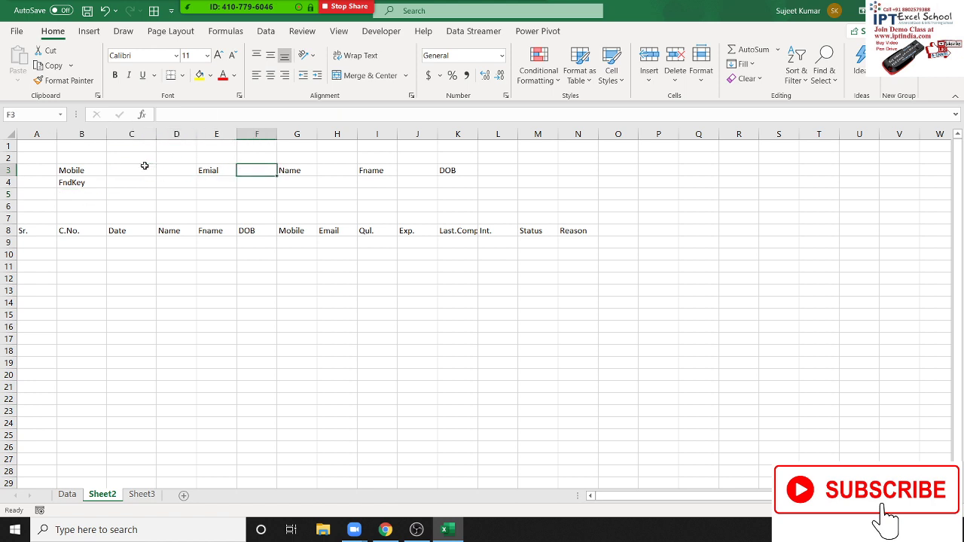
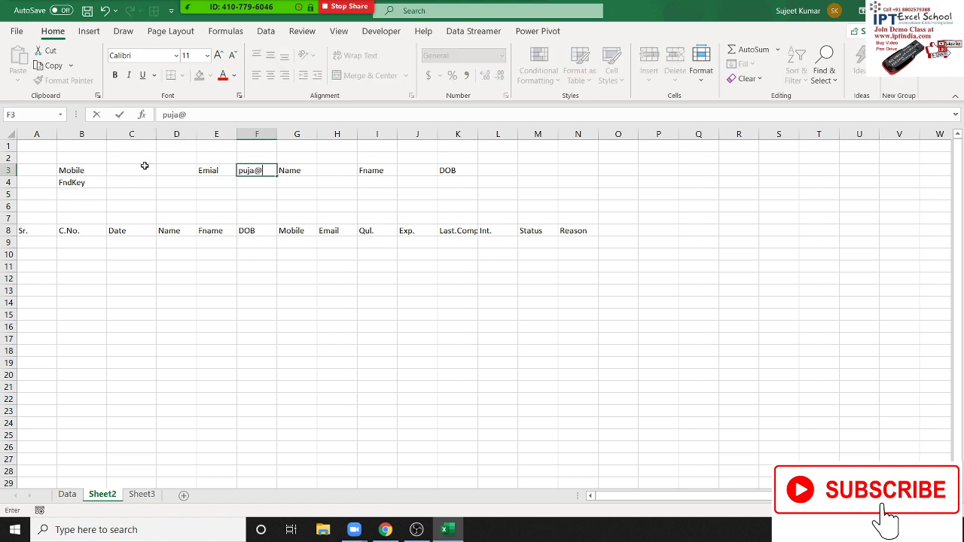
{"action": "key", "text": "Return"}
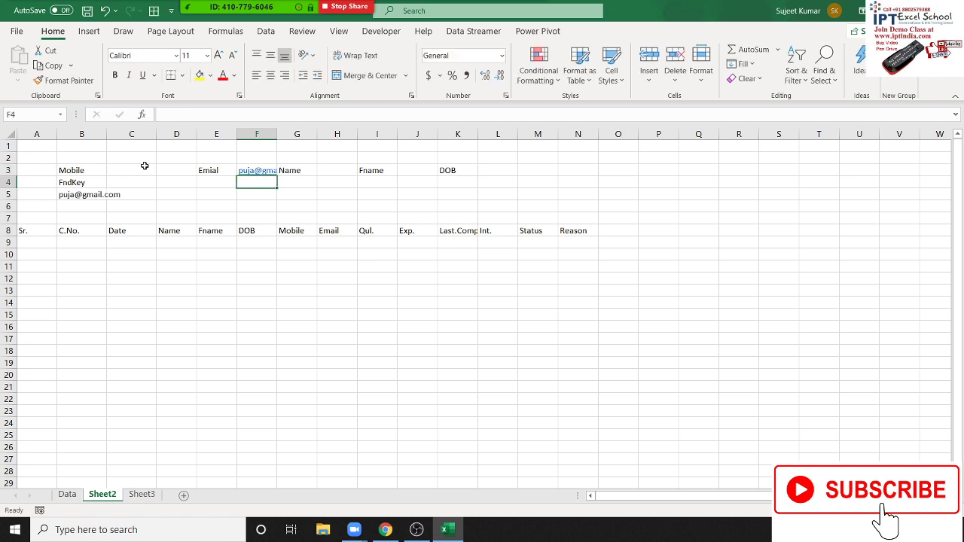
Step: Inspect B5's IF formula without changing it, then go to the Data sheet
{"action": "key", "text": "Down"}
{"action": "key", "text": "Left"}
{"action": "key", "text": "Left"}
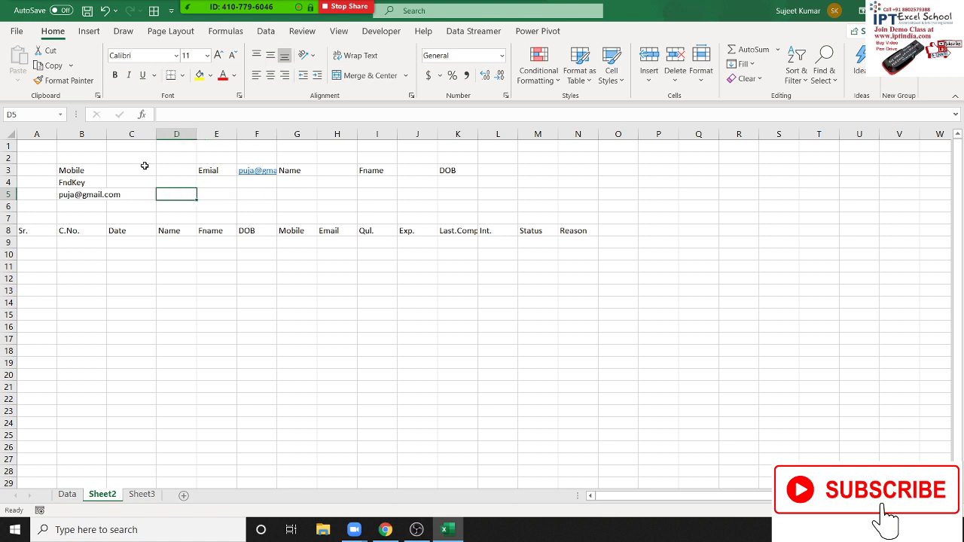
{"action": "key", "text": "Left"}
{"action": "key", "text": "Left"}
{"action": "key", "text": "Left"}
{"action": "key", "text": "Right"}
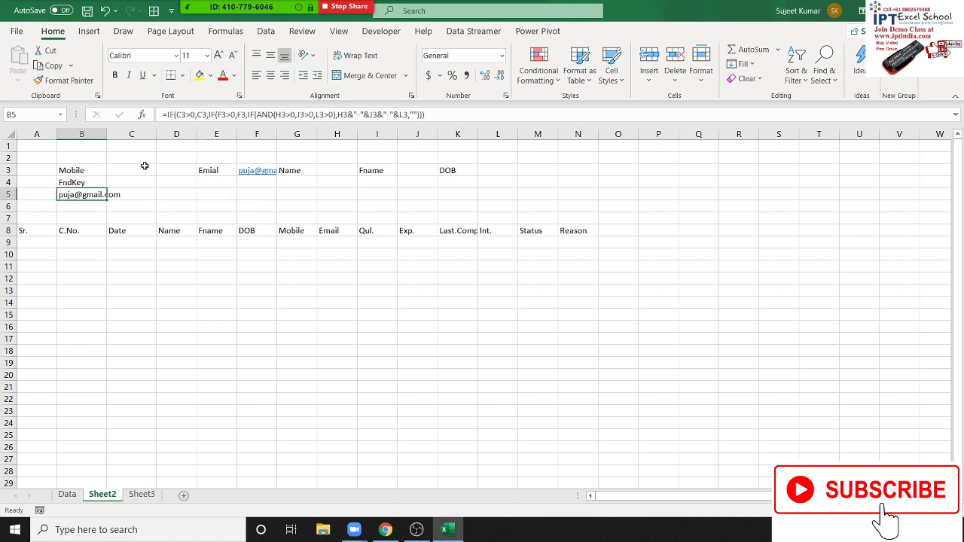
{"action": "double_click", "coordinate": [87, 195]}
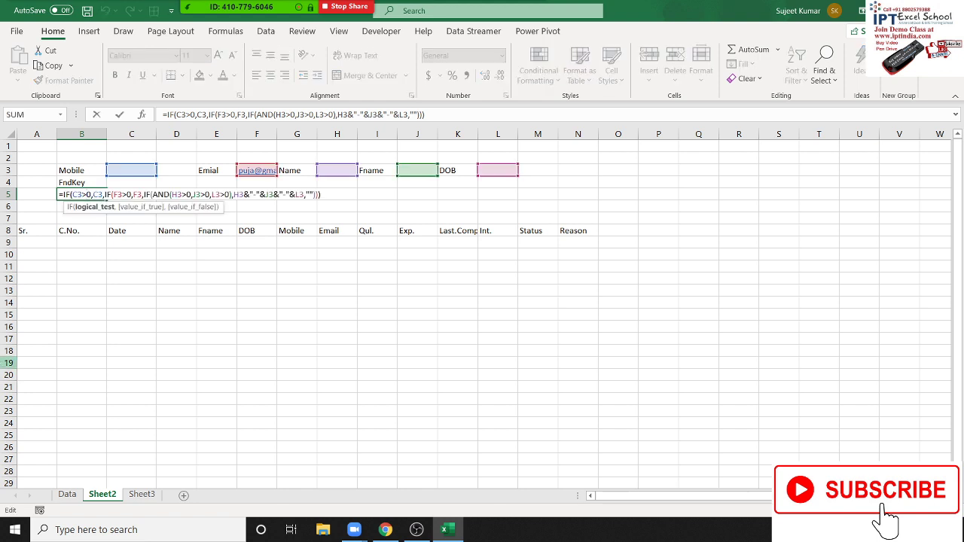
{"action": "key", "text": "Escape"}
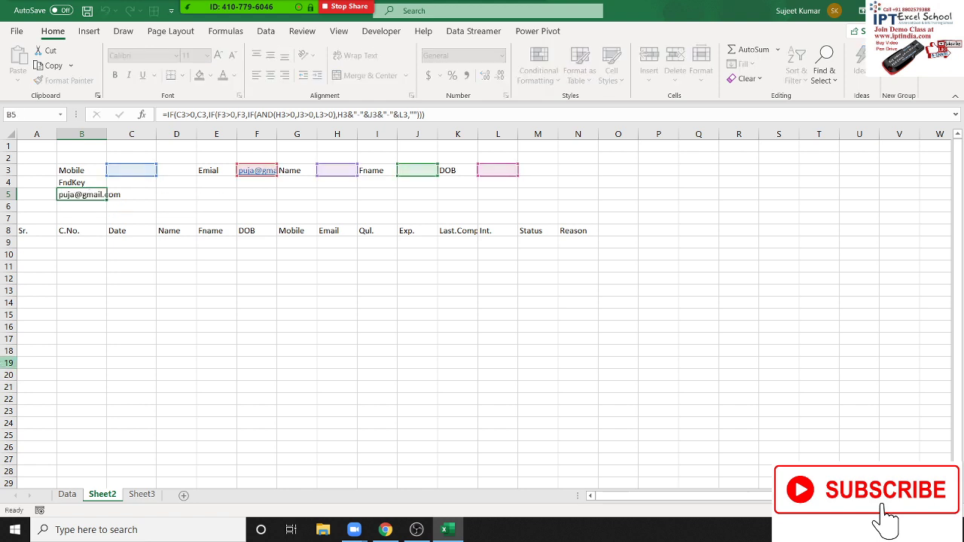
{"action": "left_click", "coordinate": [67, 495]}
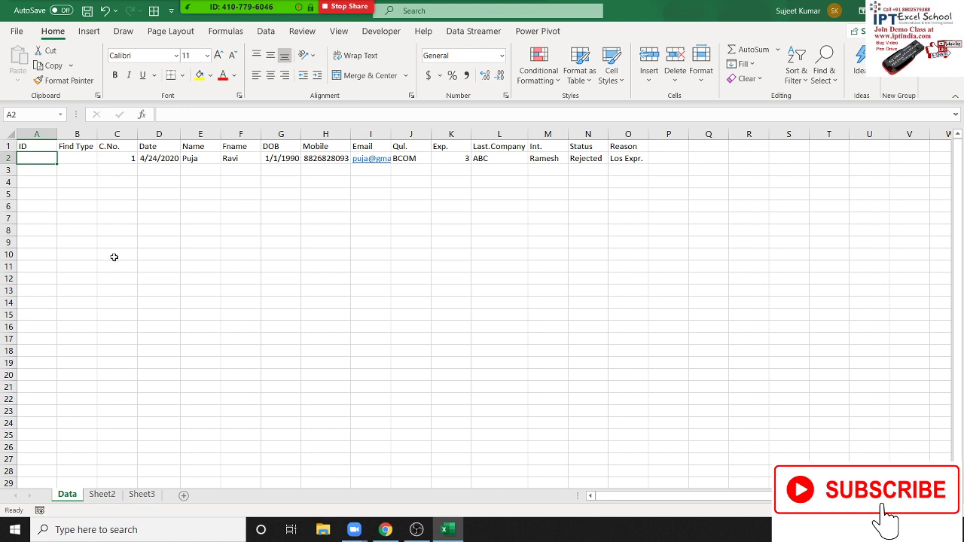
{"action": "left_click", "coordinate": [74, 158]}
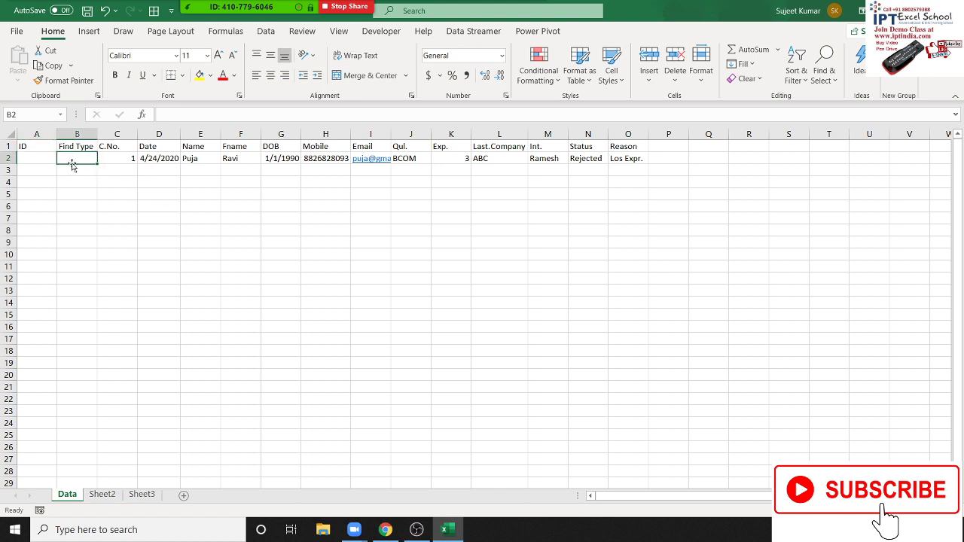
{"action": "left_click", "coordinate": [101, 495]}
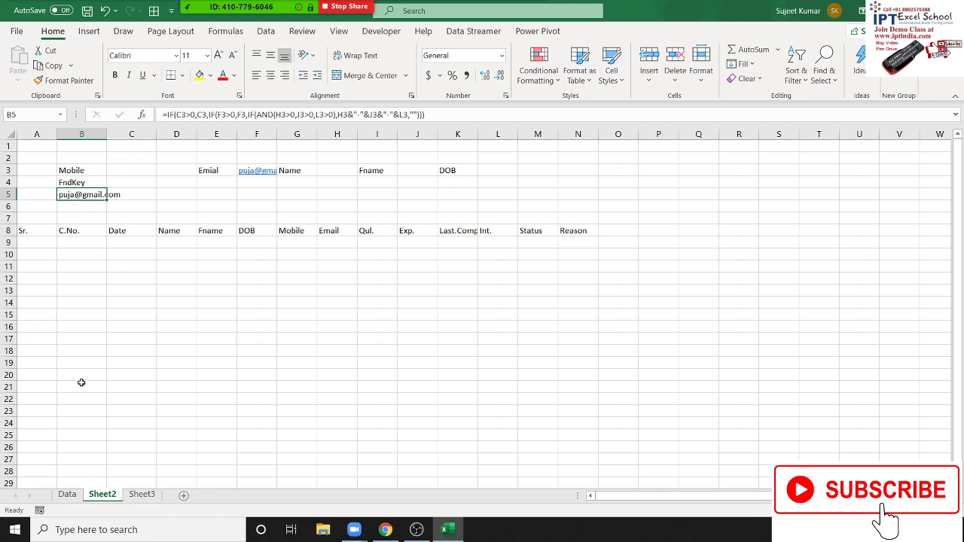
{"action": "left_click", "coordinate": [140, 495]}
{"action": "left_click", "coordinate": [108, 496]}
{"action": "left_click", "coordinate": [66, 495]}
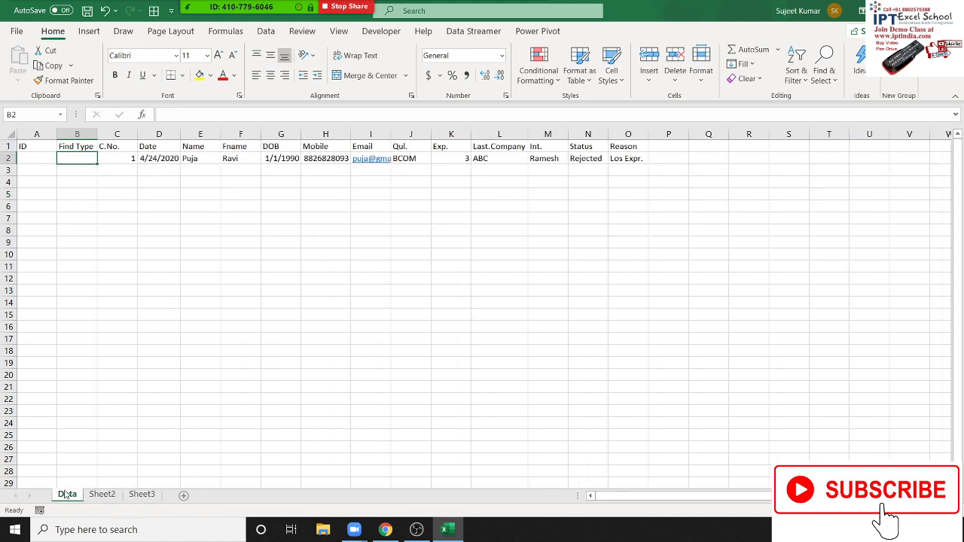
{"action": "type", "text": "=IF("}
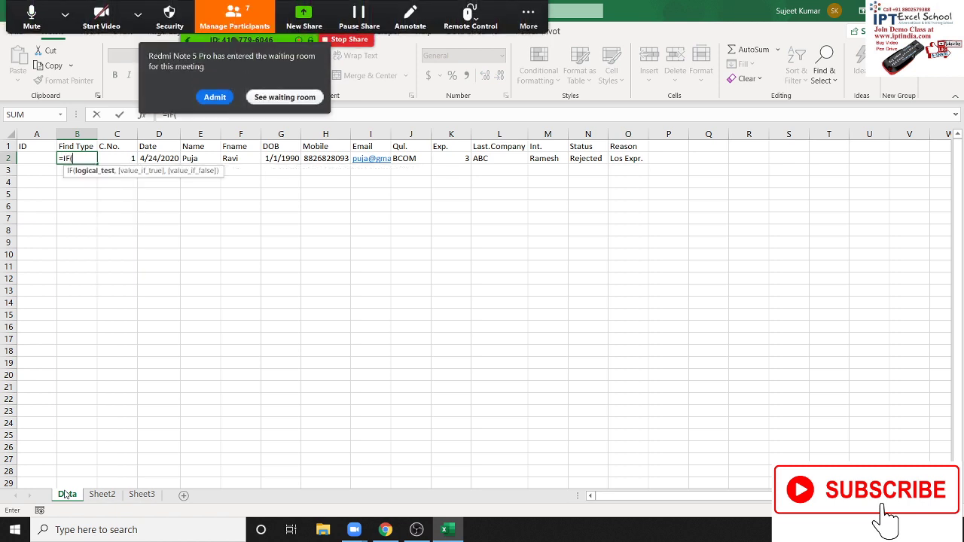
{"action": "left_click", "coordinate": [218, 99]}
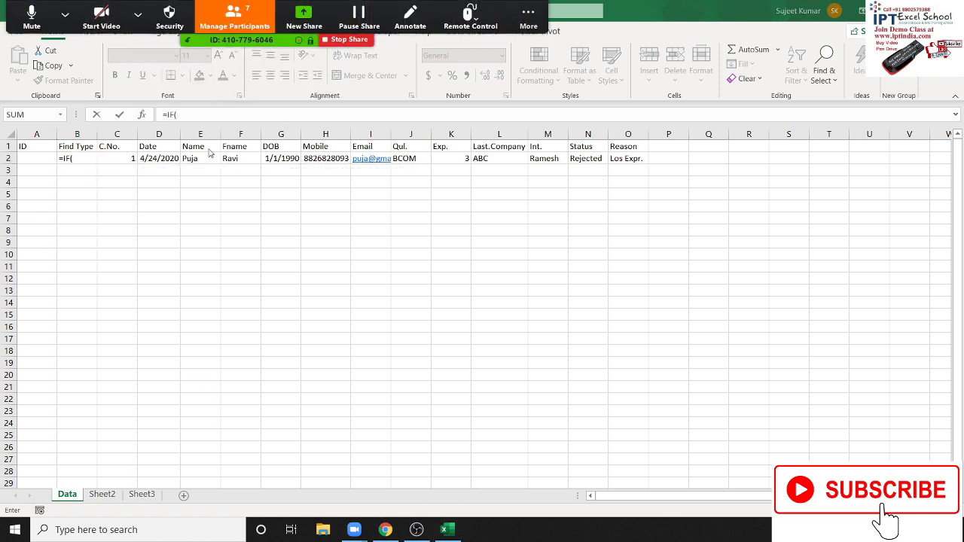
{"action": "left_click", "coordinate": [99, 495]}
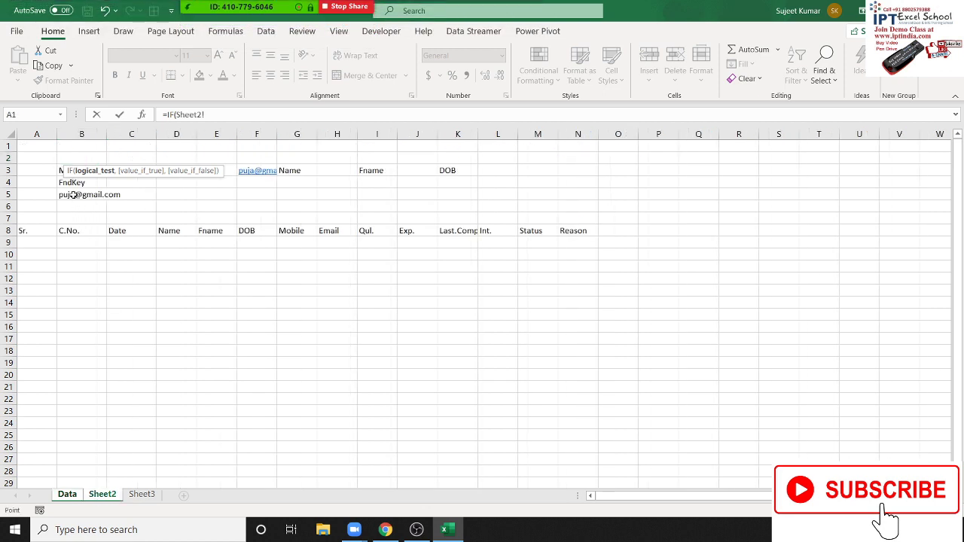
{"action": "left_click", "coordinate": [59, 155]}
{"action": "key", "text": "Down"}
{"action": "key", "text": "Right"}
{"action": "type", "text": "="}
{"action": "type", "text": ","}
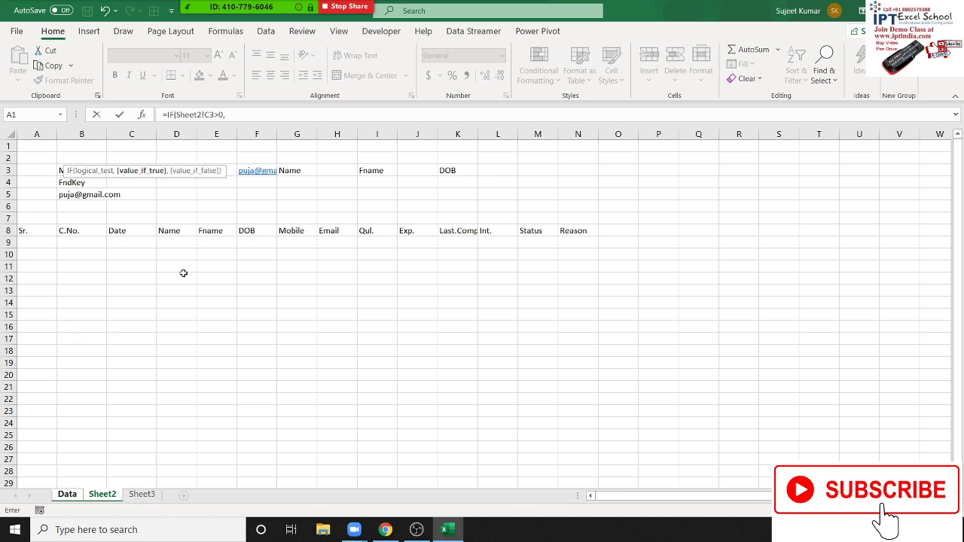
{"action": "left_click", "coordinate": [103, 495]}
{"action": "left_click", "coordinate": [74, 496]}
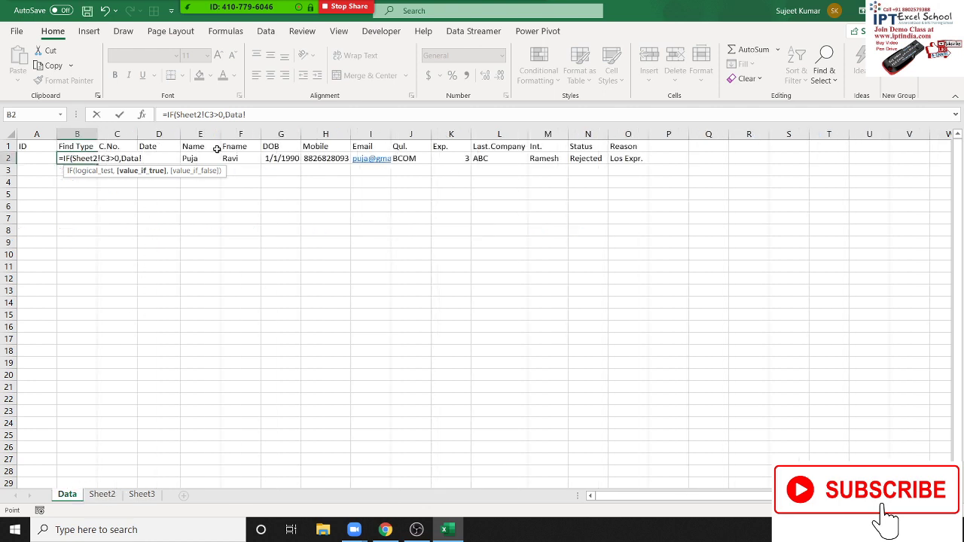
{"action": "left_click", "coordinate": [318, 159]}
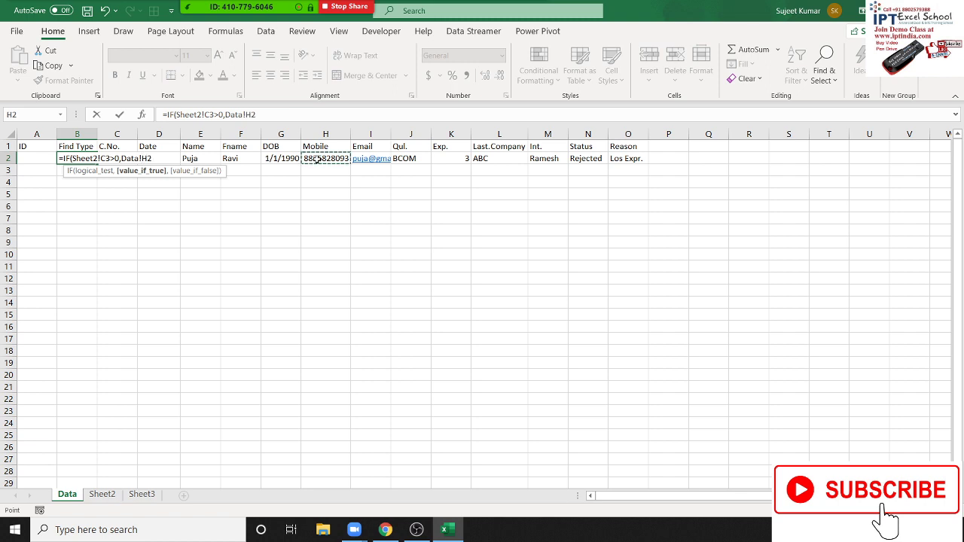
{"action": "type", "text": ",IF"}
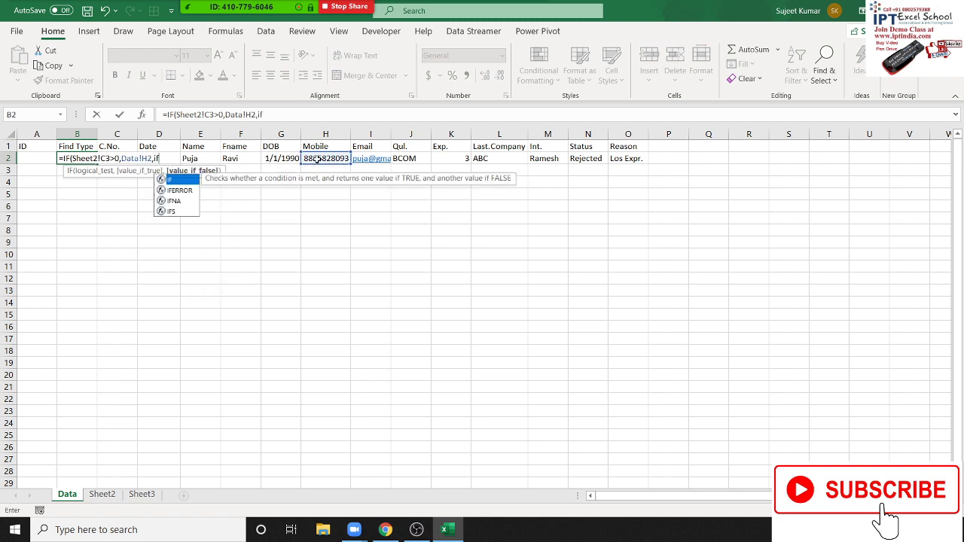
{"action": "type", "text": "("}
{"action": "left_click", "coordinate": [103, 495]}
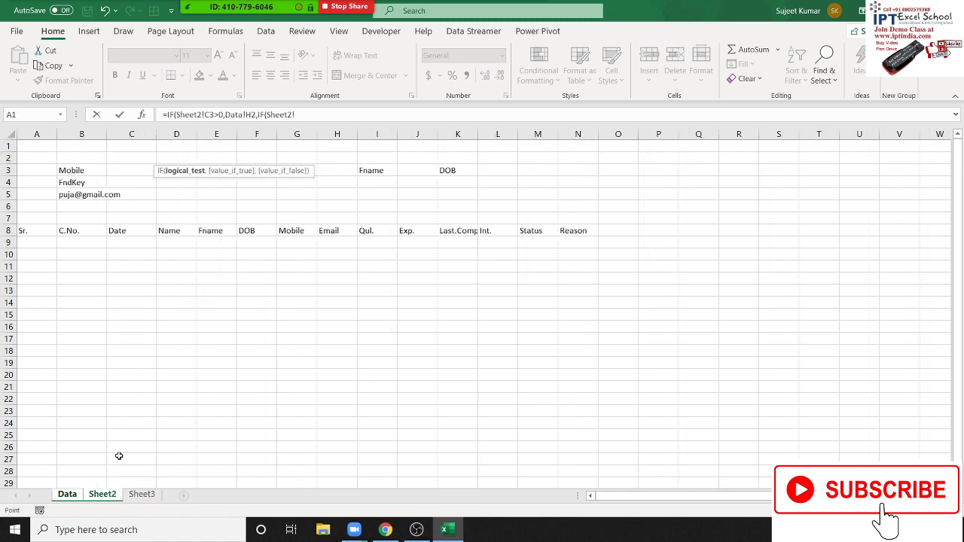
{"action": "left_click", "coordinate": [176, 159]}
{"action": "key", "text": "Return"}
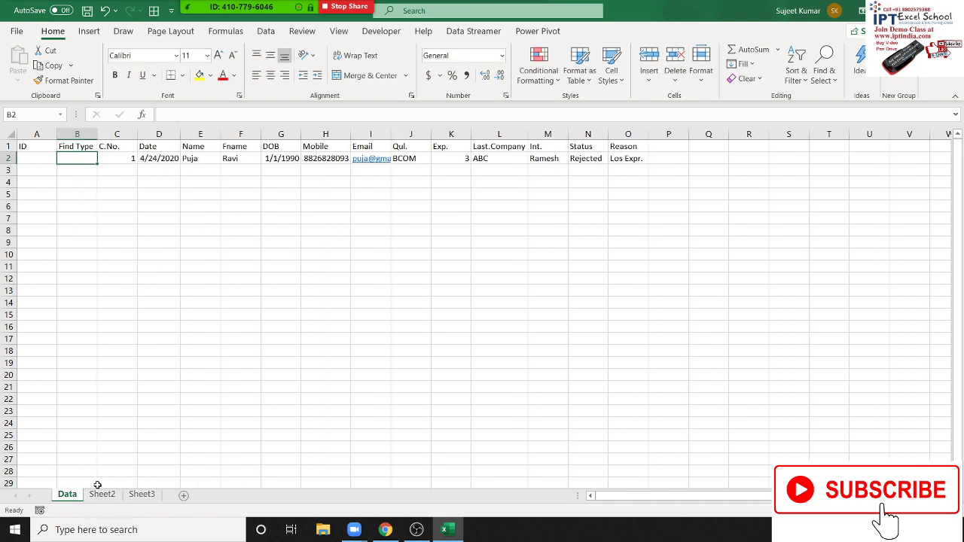
Step: Copy Sheet2's B5 formula to the Data sheet, then undo the broken #REF! paste
{"action": "left_click", "coordinate": [102, 494]}
{"action": "left_click_drag", "start_coordinate": [409, 114], "coordinate": [24, 134]}
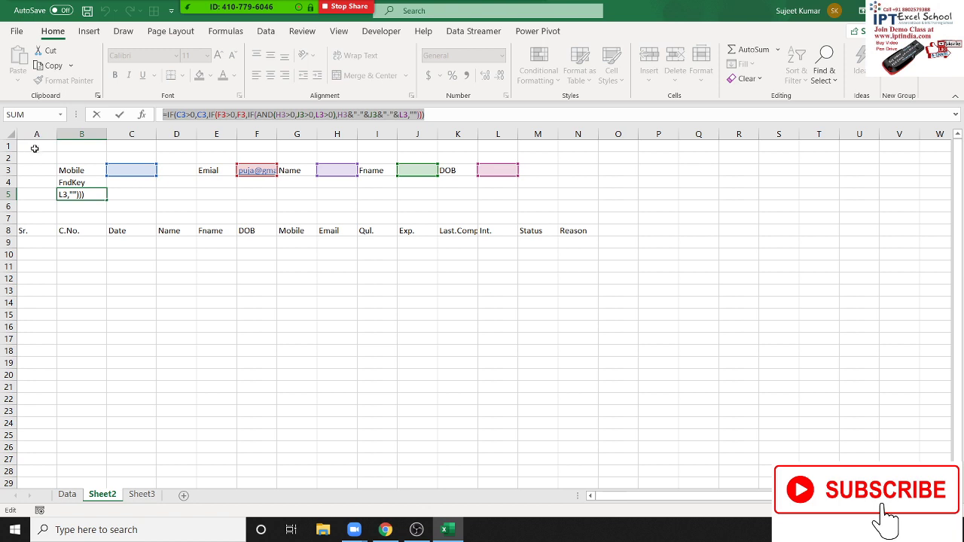
{"action": "key", "text": "Escape"}
{"action": "key", "text": "ctrl+c"}
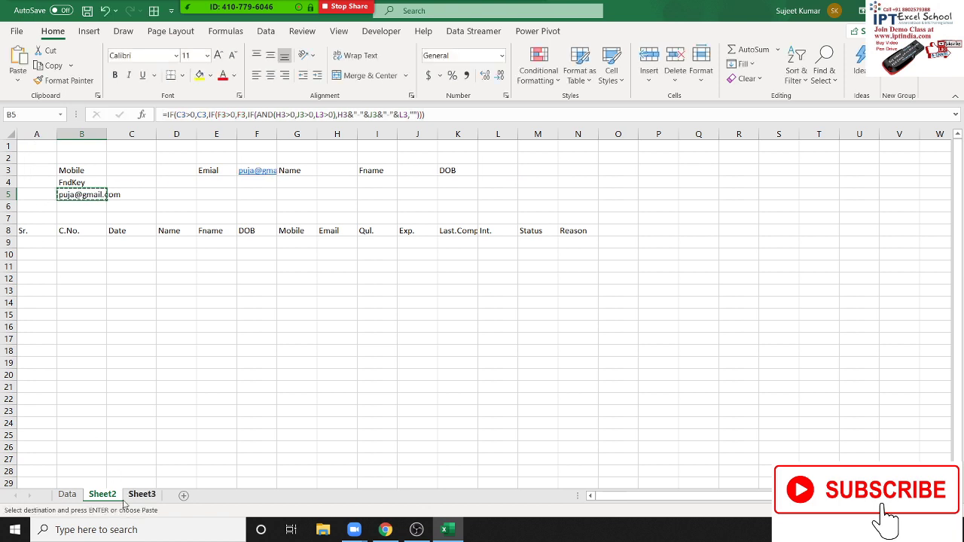
{"action": "left_click", "coordinate": [63, 497]}
{"action": "left_click", "coordinate": [89, 495]}
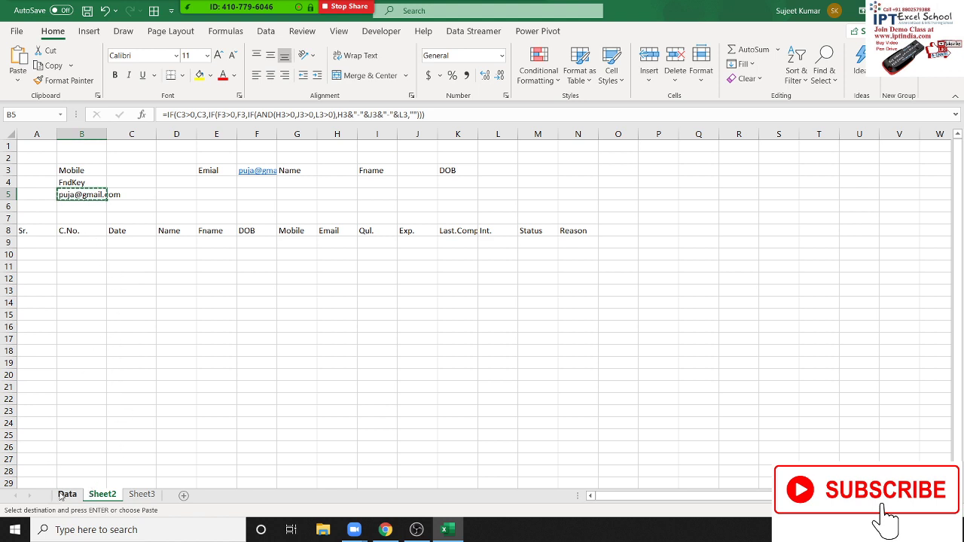
{"action": "left_click", "coordinate": [65, 496]}
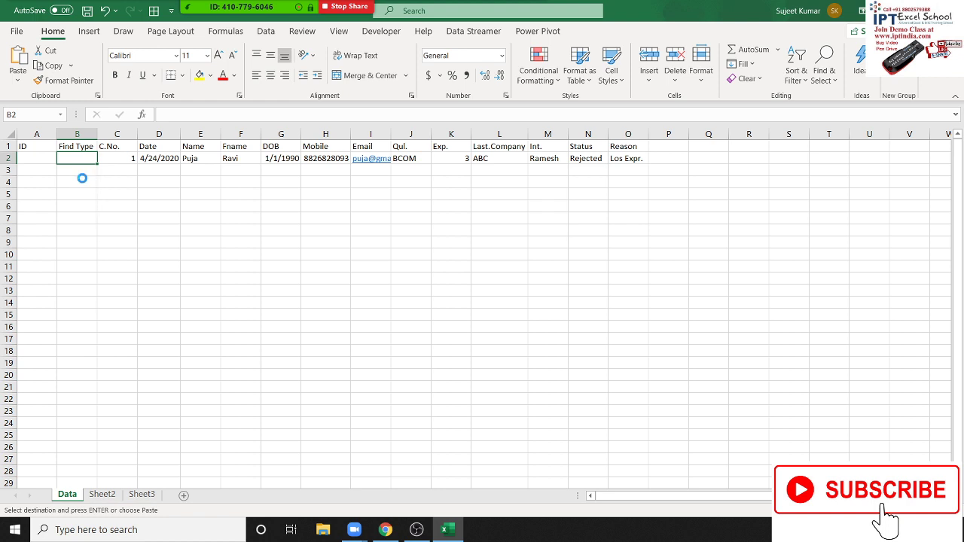
{"action": "key", "text": "ctrl+v"}
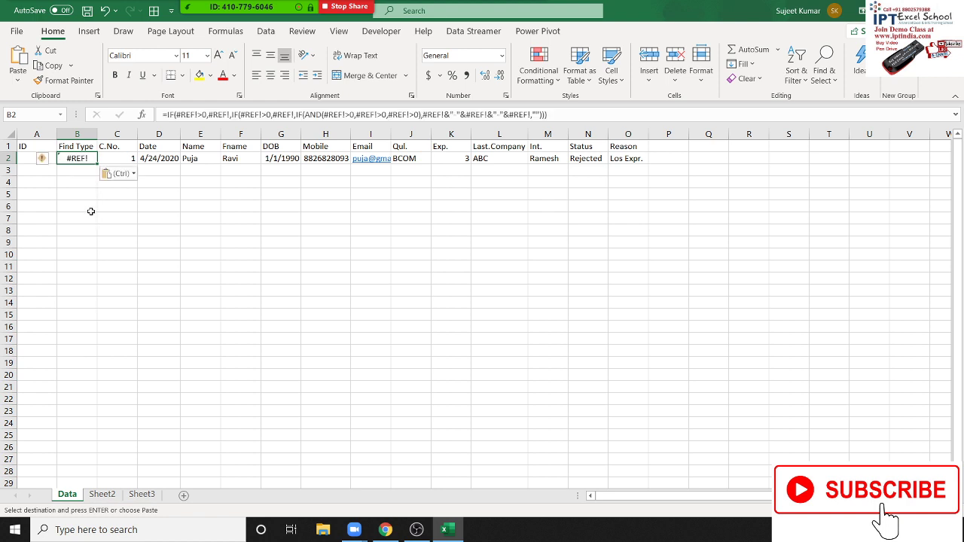
{"action": "key", "text": "ctrl+z"}
Step: Return to Sheet2 and review the B5 formula text, leaving it unchanged
{"action": "left_click", "coordinate": [104, 495]}
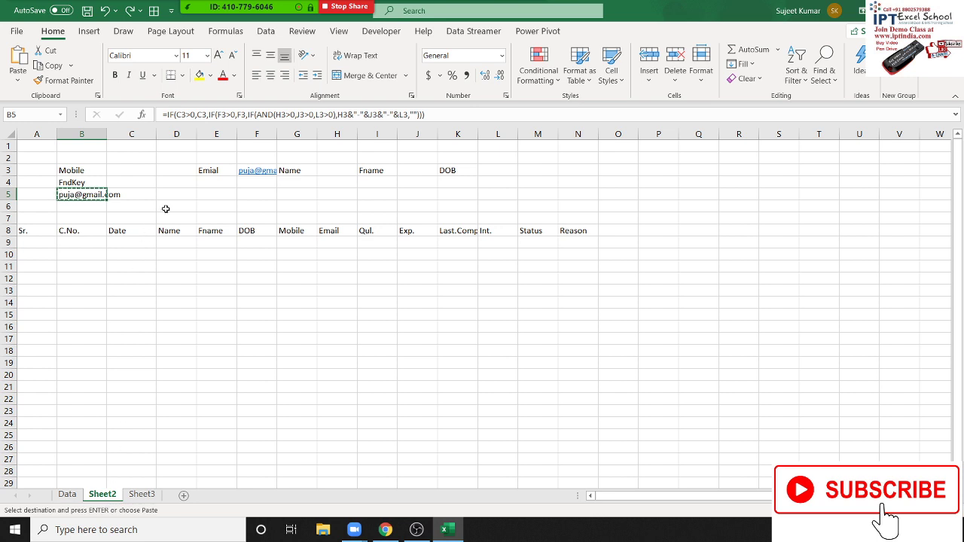
{"action": "key", "text": "Escape"}
{"action": "left_click_drag", "start_coordinate": [457, 115], "coordinate": [163, 115]}
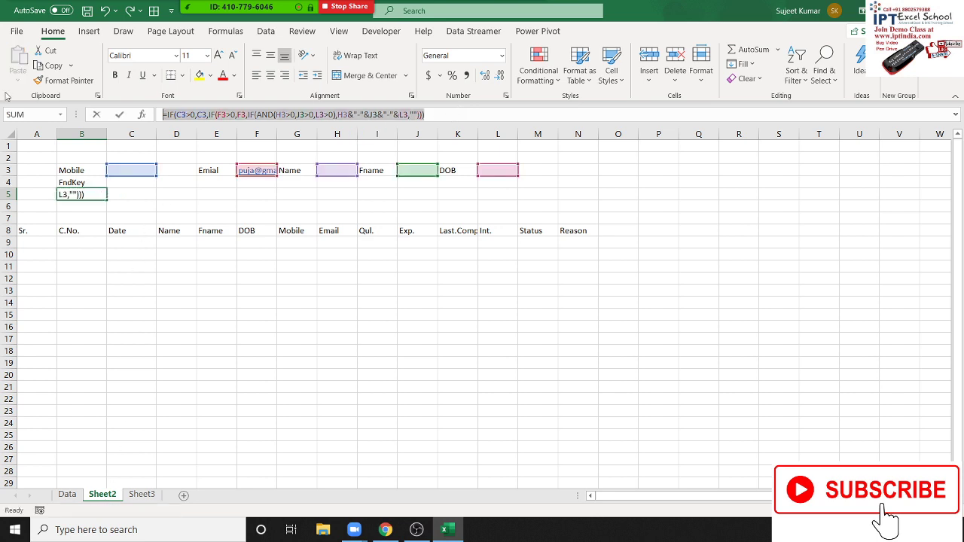
{"action": "key", "text": "Escape"}
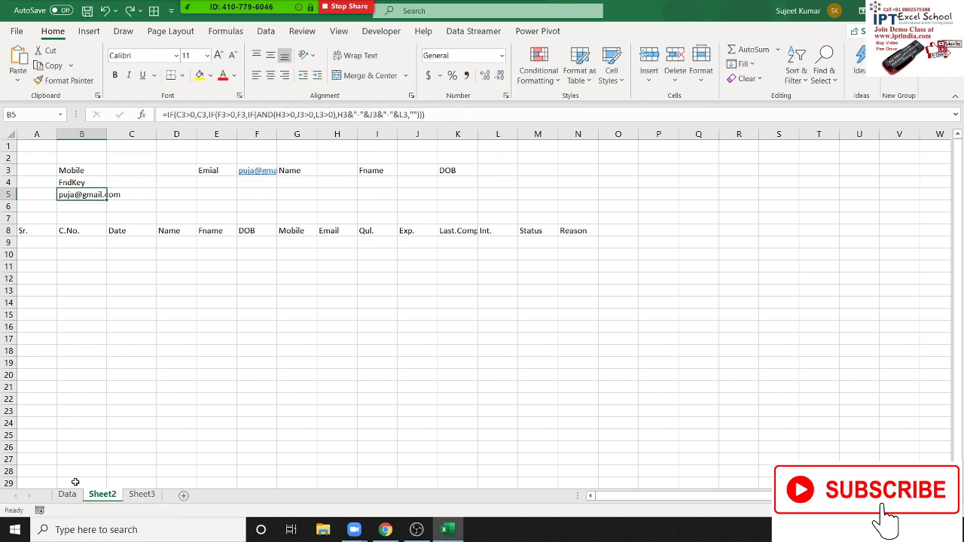
Step: Define the names Mobile for C3 and Email for F3 on Sheet2
{"action": "left_click", "coordinate": [135, 169]}
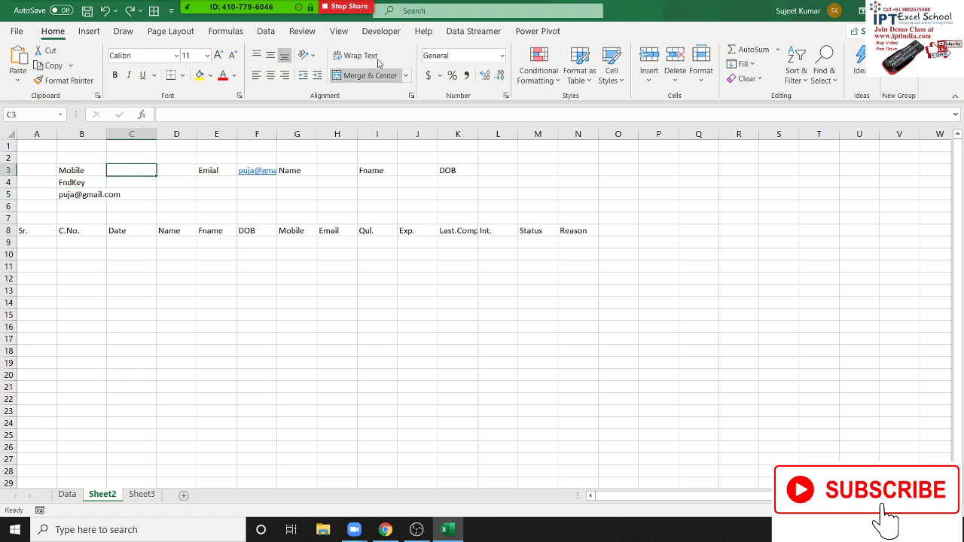
{"action": "left_click", "coordinate": [226, 33]}
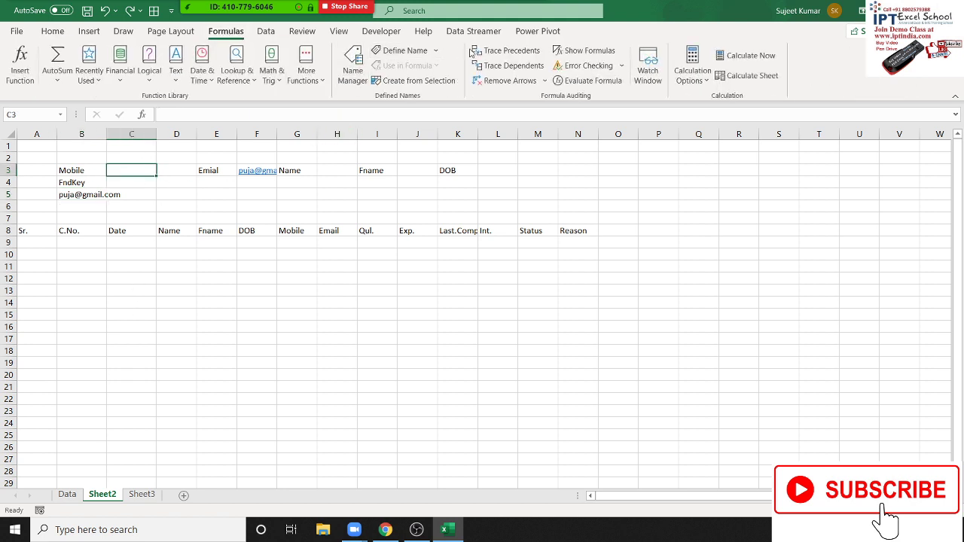
{"action": "left_click", "coordinate": [404, 50]}
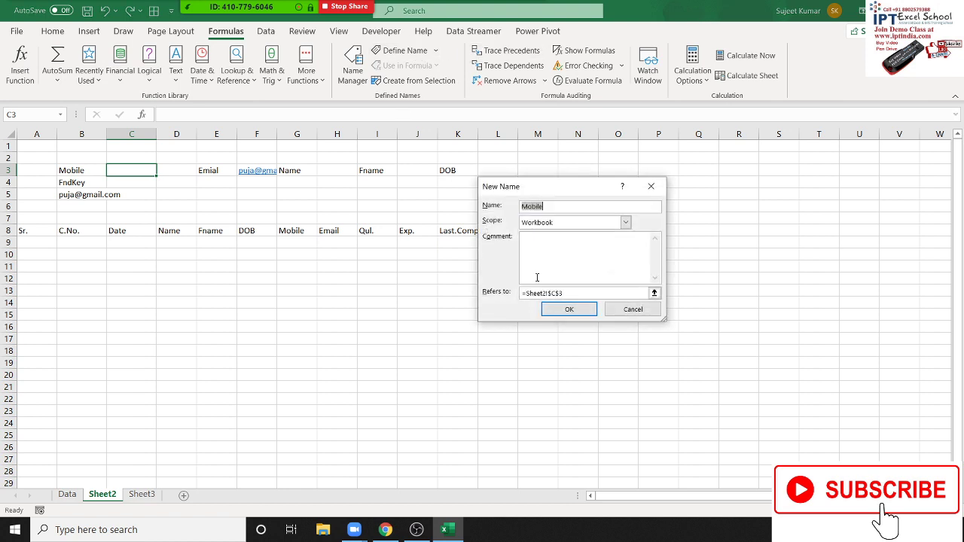
{"action": "left_click", "coordinate": [566, 308]}
{"action": "left_click", "coordinate": [259, 167]}
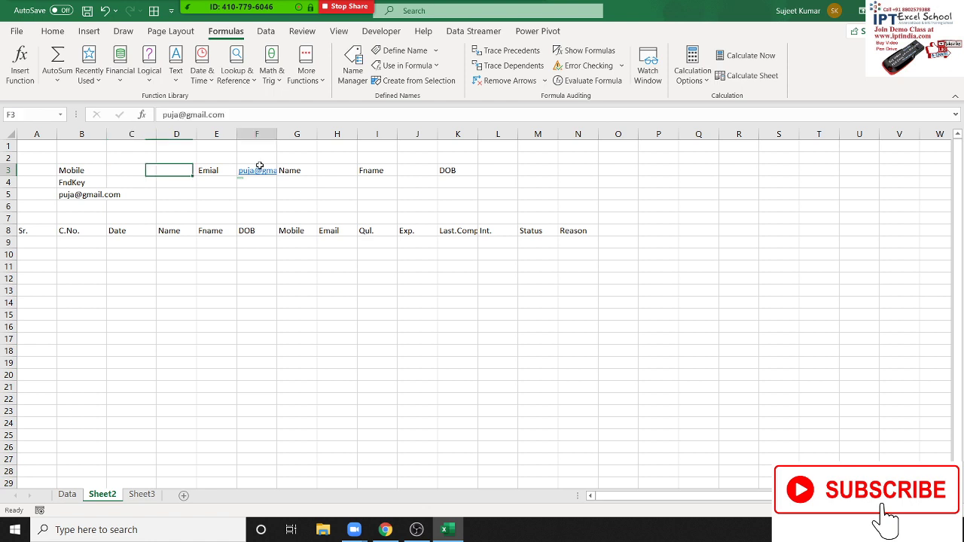
{"action": "left_click", "coordinate": [404, 50]}
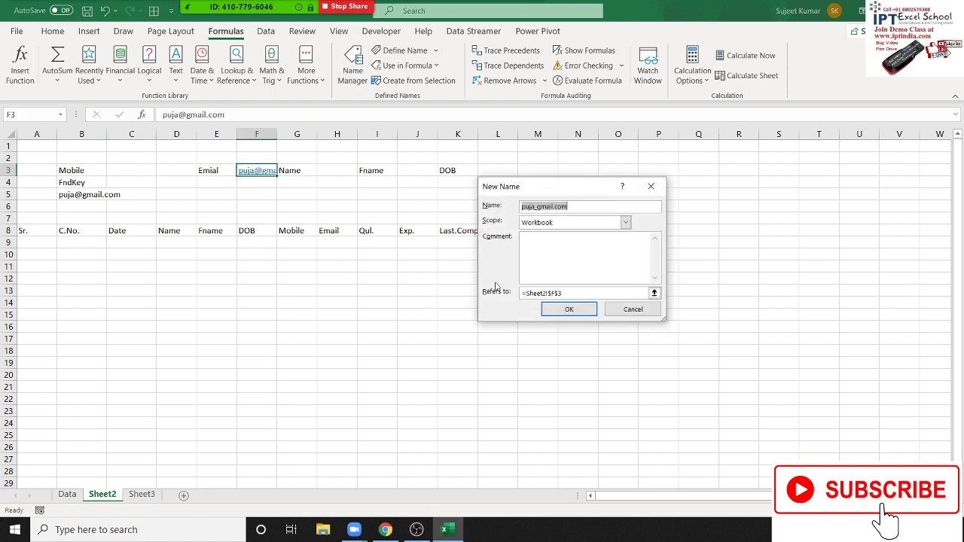
{"action": "type", "text": "Email"}
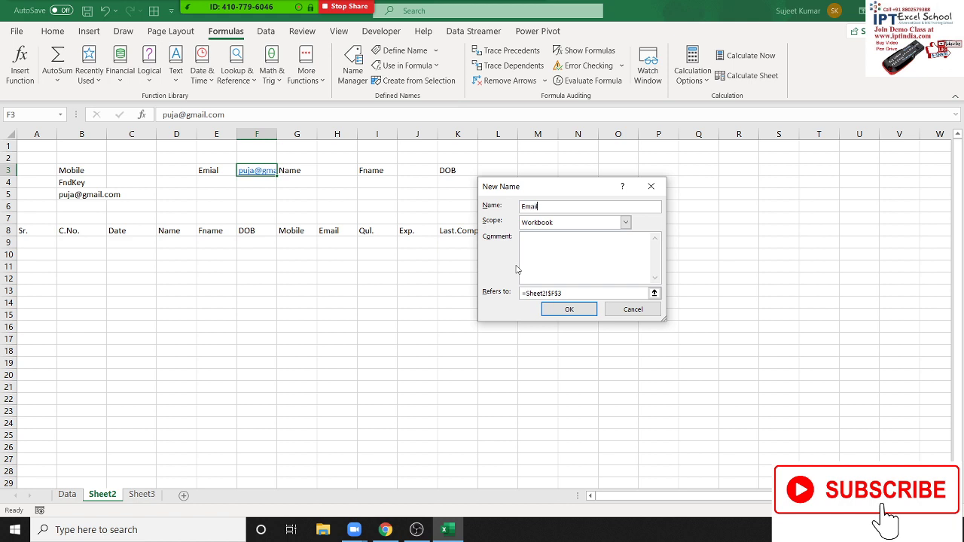
{"action": "left_click", "coordinate": [577, 309]}
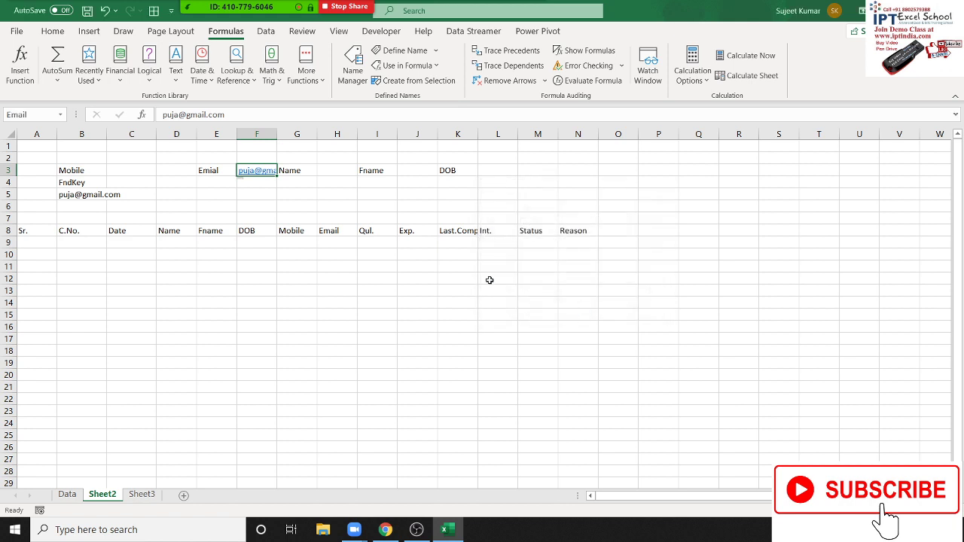
Step: Define the names Name for H3, Fname for J3 and DOB for L3, then return to Data
{"action": "left_click", "coordinate": [335, 172]}
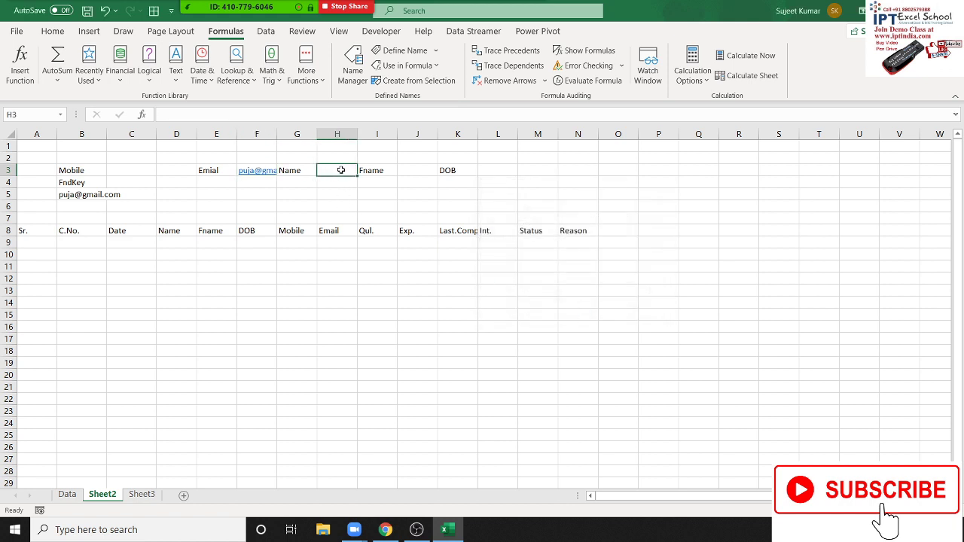
{"action": "left_click", "coordinate": [397, 50]}
{"action": "key", "text": "Return"}
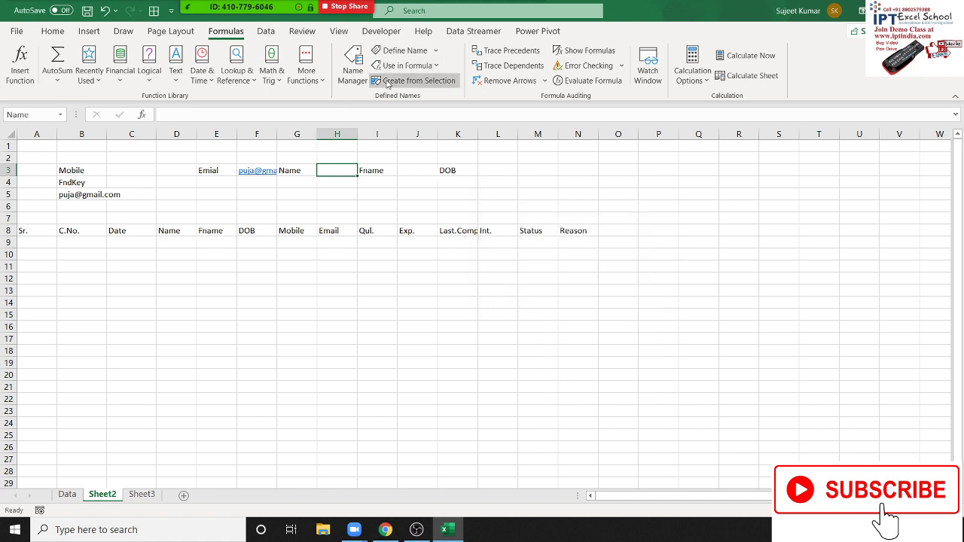
{"action": "left_click", "coordinate": [409, 171]}
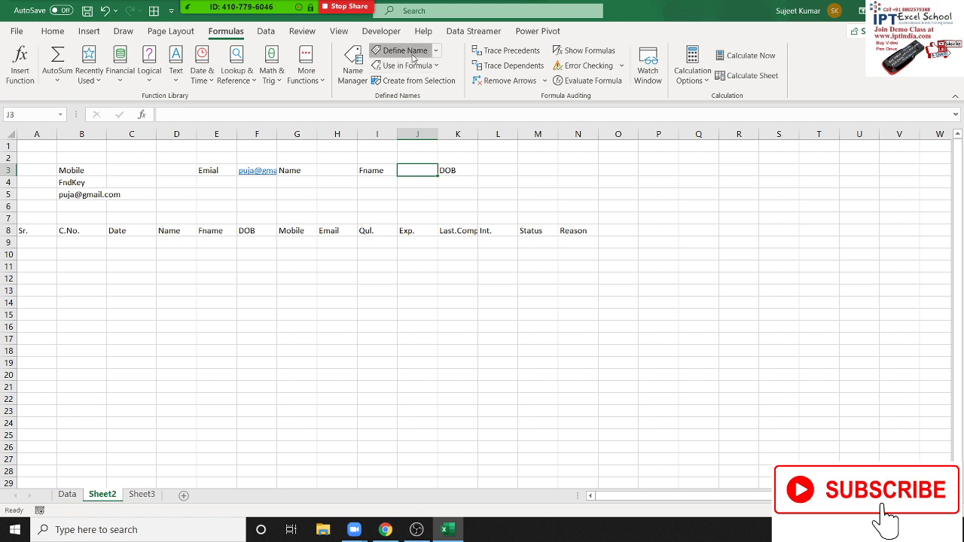
{"action": "left_click", "coordinate": [399, 50]}
{"action": "left_click", "coordinate": [572, 311]}
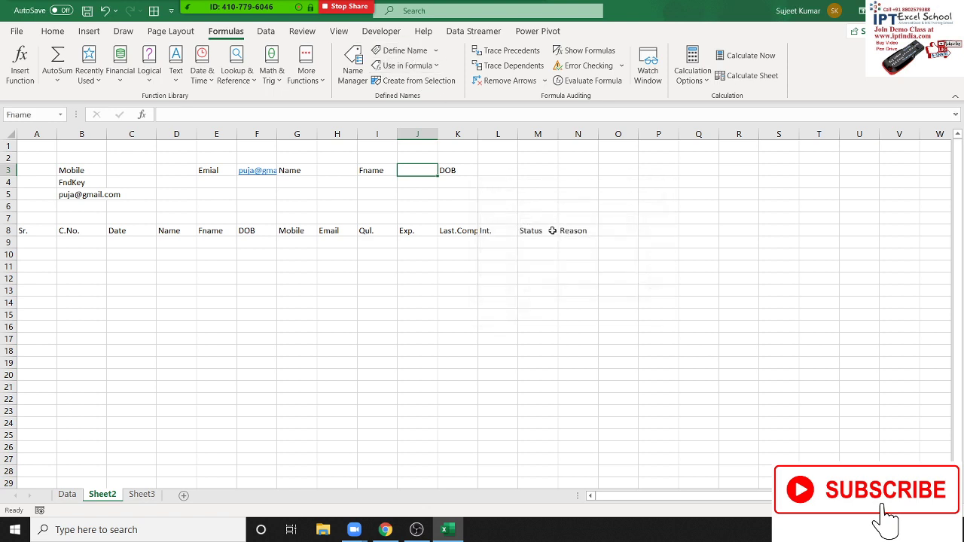
{"action": "left_click", "coordinate": [509, 171]}
{"action": "left_click", "coordinate": [399, 51]}
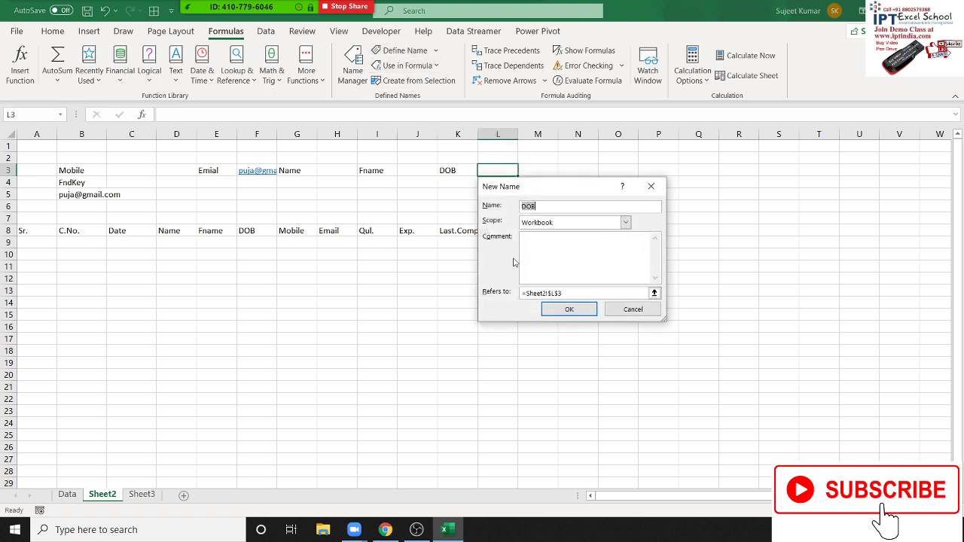
{"action": "left_click", "coordinate": [568, 311]}
{"action": "left_click", "coordinate": [67, 494]}
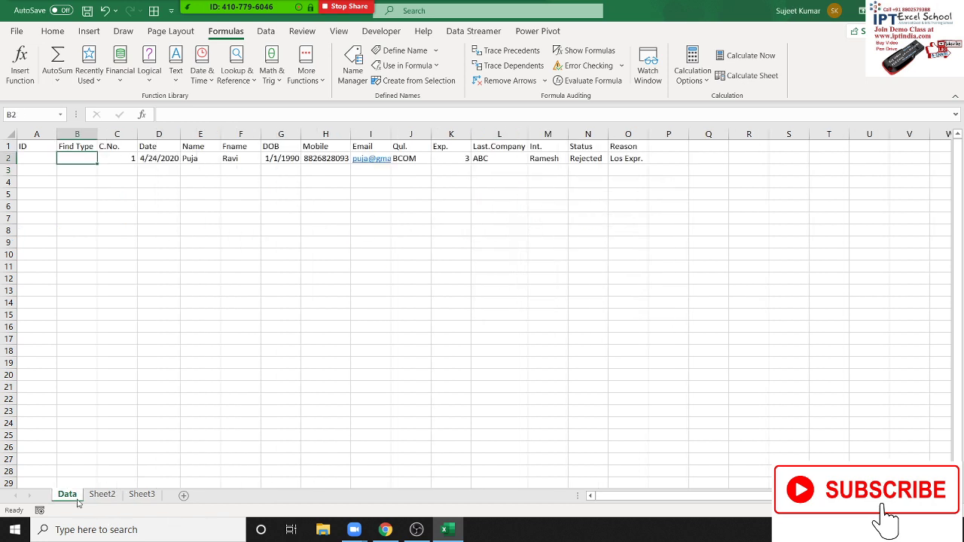
Step: In B2, begin the nested IF: H2 if Mobile>0, else I2 if Email>0
{"action": "type", "text": "=if"}
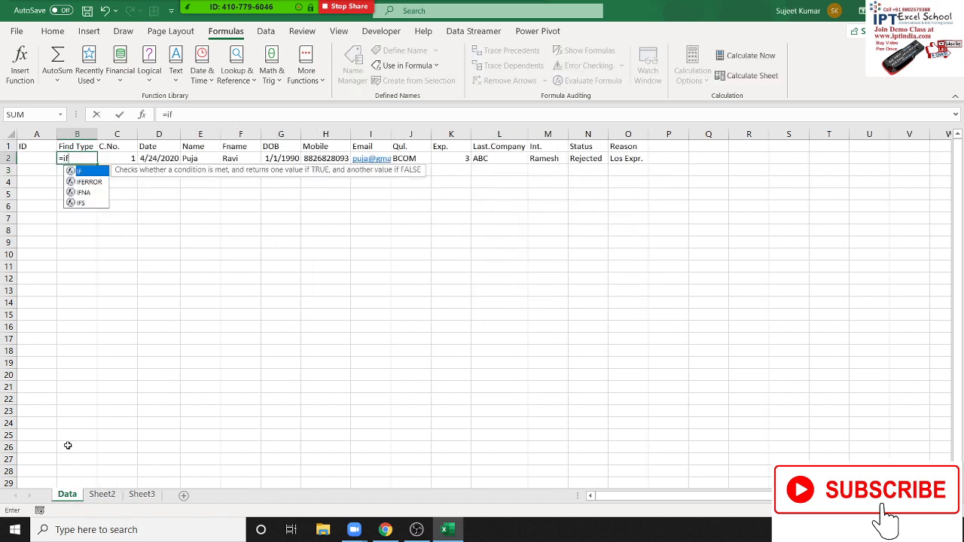
{"action": "key", "text": "Tab"}
{"action": "type", "text": "mo"}
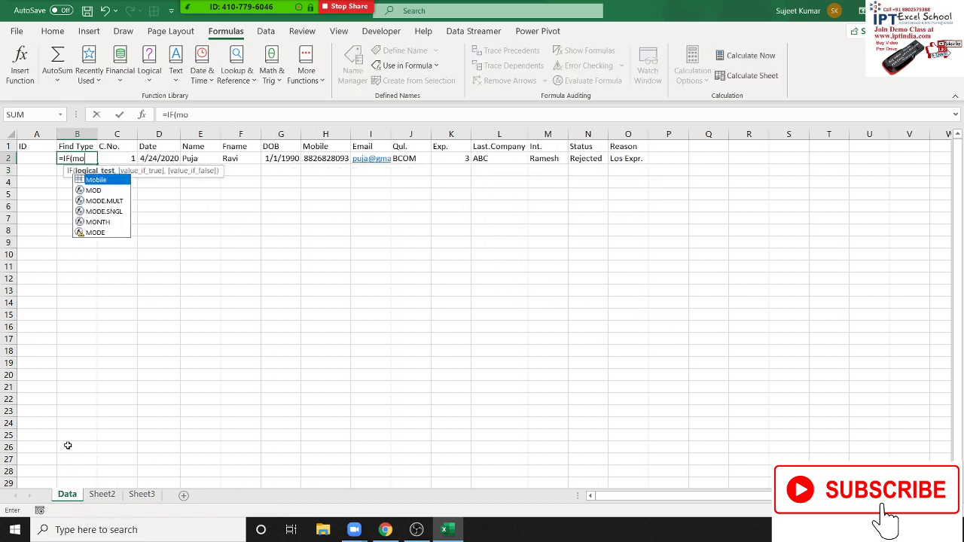
{"action": "key", "text": "Tab"}
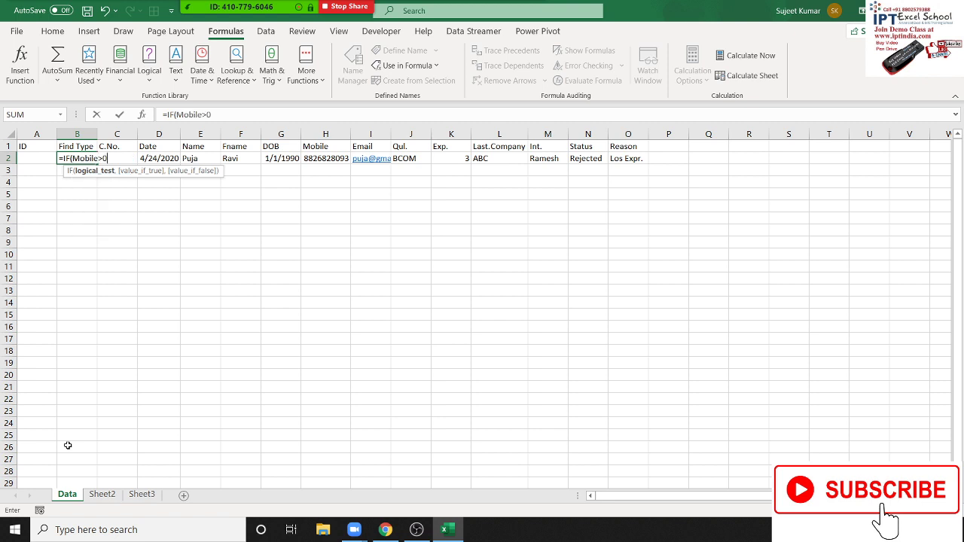
{"action": "type", "text": ","}
{"action": "key", "text": "Right"}
{"action": "key", "text": "Right"}
{"action": "key", "text": "Right"}
{"action": "key", "text": "Right"}
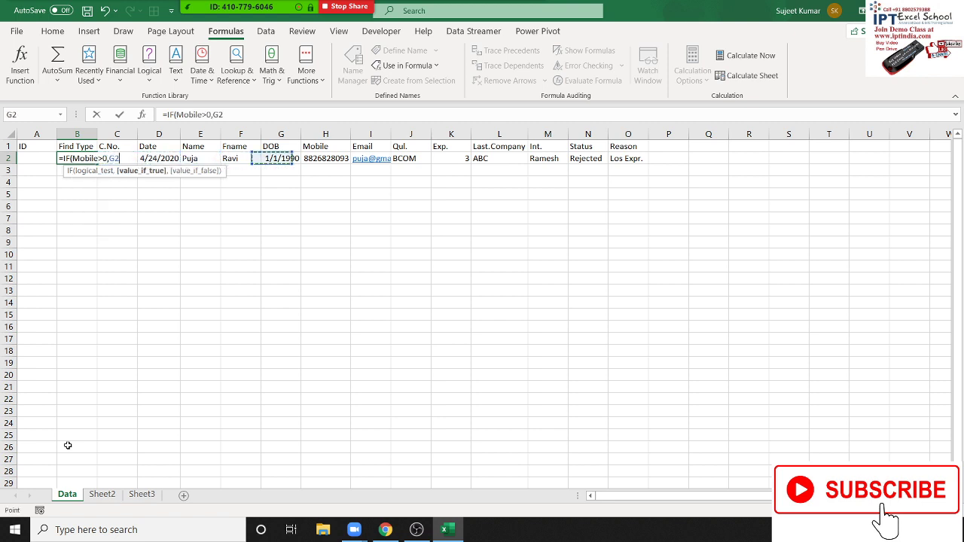
{"action": "key", "text": "Right"}
{"action": "type", "text": ",i"}
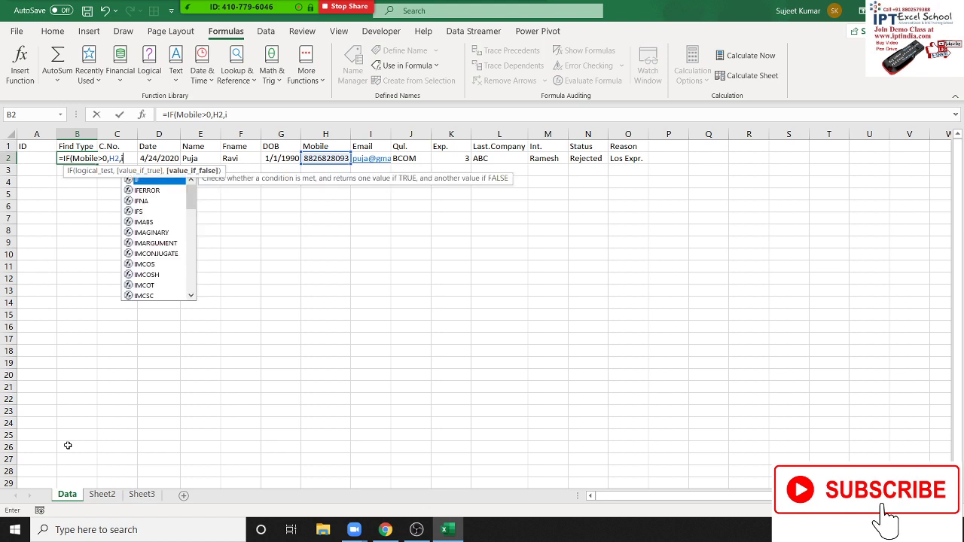
{"action": "type", "text": "f"}
{"action": "key", "text": "Tab"}
{"action": "key", "text": "Right"}
{"action": "key", "text": "Right"}
{"action": "key", "text": "Right"}
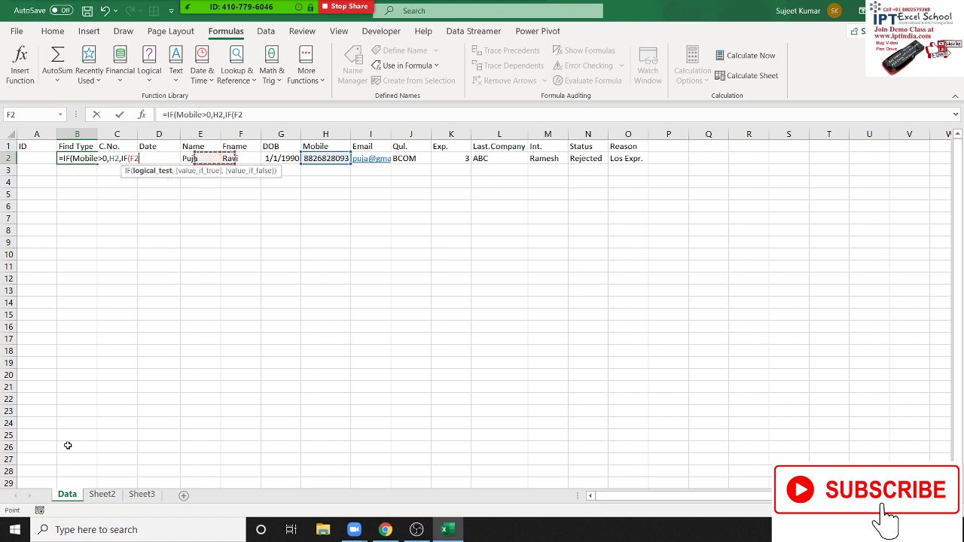
{"action": "key", "text": "Right"}
{"action": "key", "text": "Right"}
{"action": "key", "text": "Right"}
{"action": "key", "text": "Right"}
{"action": "key", "text": "BackSpace"}
{"action": "key", "text": "BackSpace"}
{"action": "key", "text": "BackSpace"}
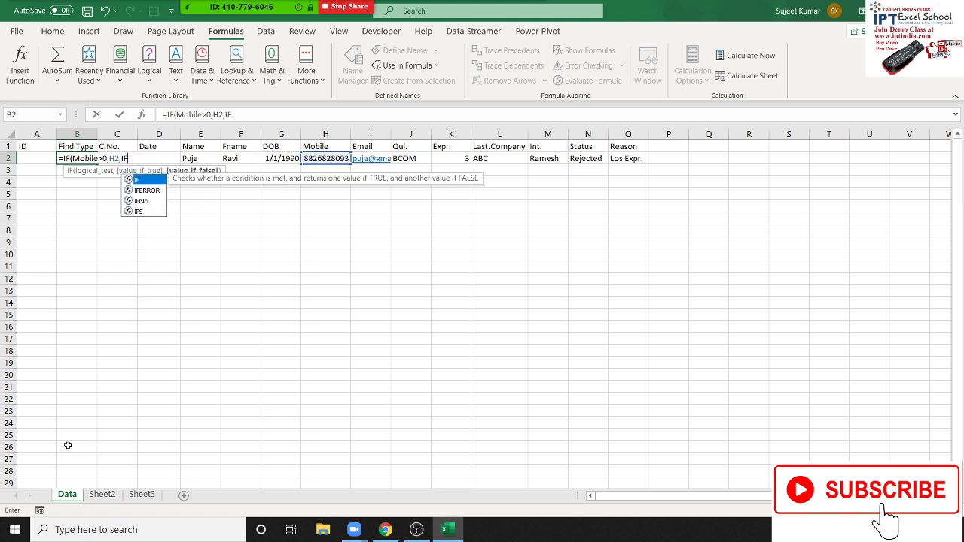
{"action": "type", "text": "(Em"}
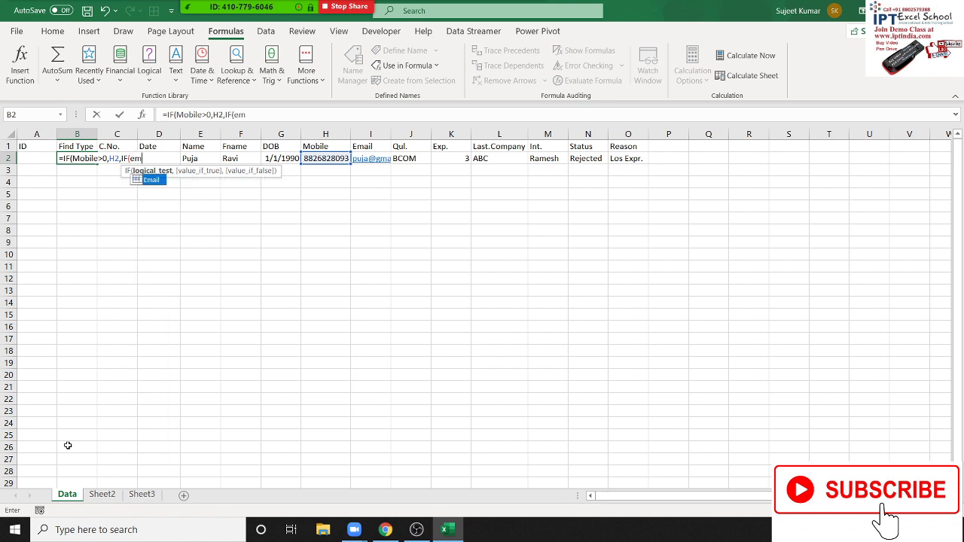
{"action": "key", "text": "Tab"}
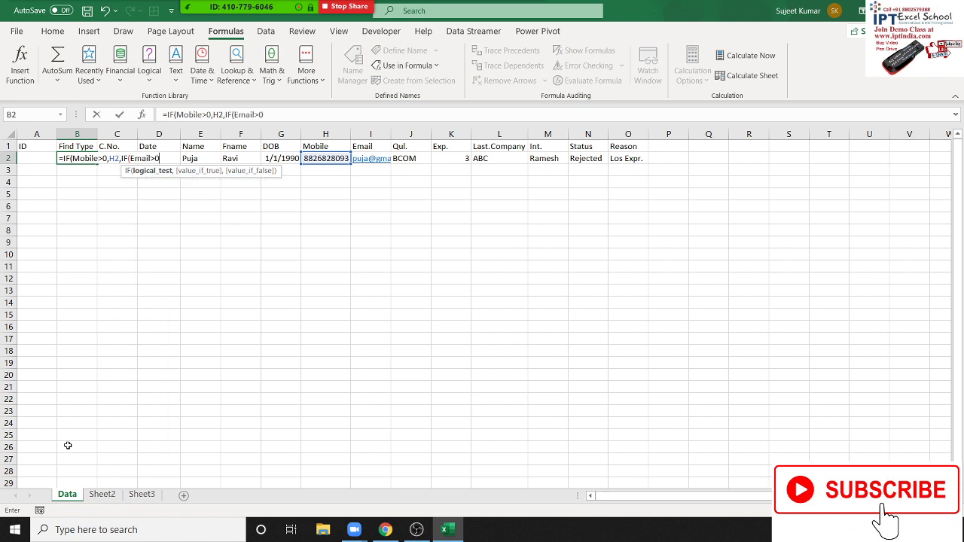
{"action": "type", "text": ","}
{"action": "key", "text": "Right"}
{"action": "key", "text": "Right"}
{"action": "key", "text": "Right"}
{"action": "key", "text": "Right"}
{"action": "key", "text": "Right"}
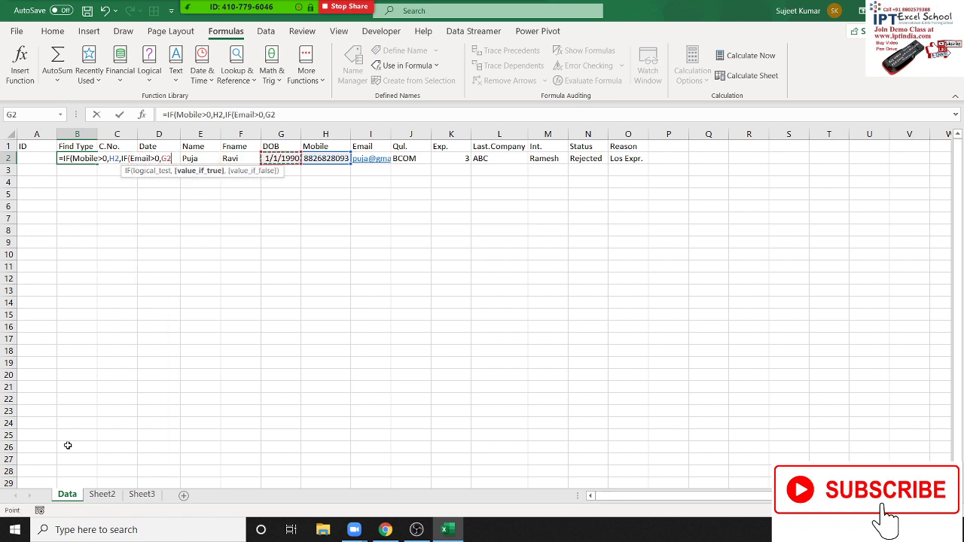
{"action": "key", "text": "Right"}
{"action": "key", "text": "Right"}
{"action": "key", "text": "Right"}
{"action": "key", "text": "Left"}
Step: Add a third IF testing AND(Name>0, Fname>0, DOB>0)
{"action": "type", "text": ","}
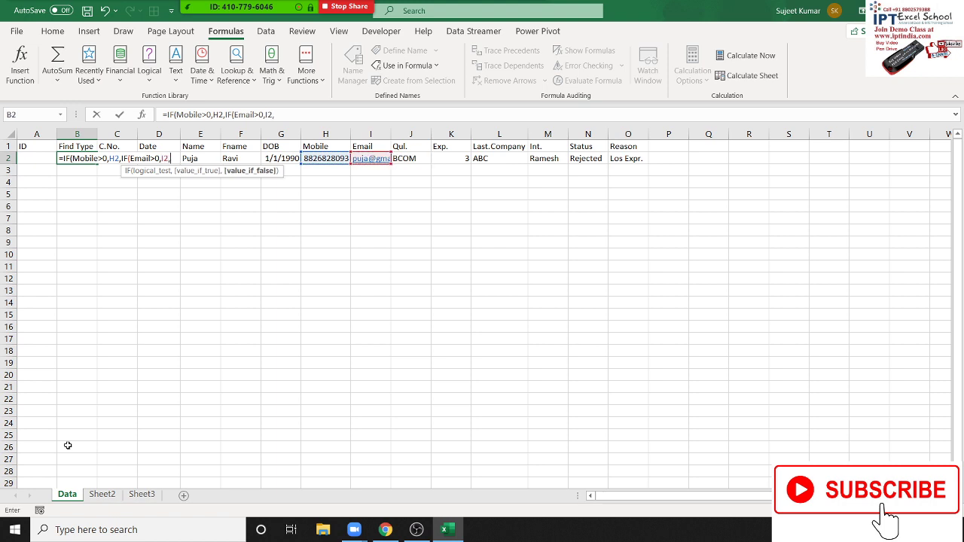
{"action": "key", "text": "Tab"}
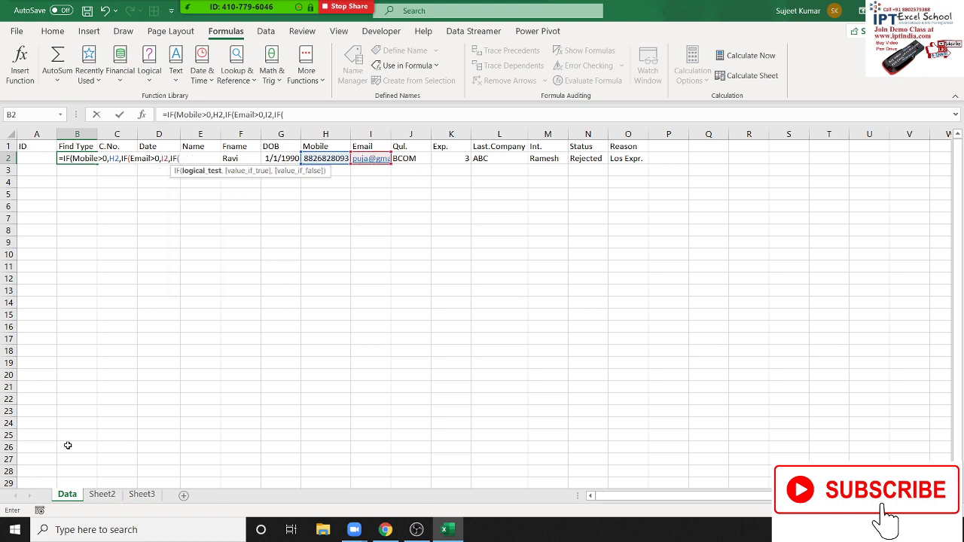
{"action": "type", "text": "nd"}
{"action": "key", "text": "Tab"}
{"action": "type", "text": "n"}
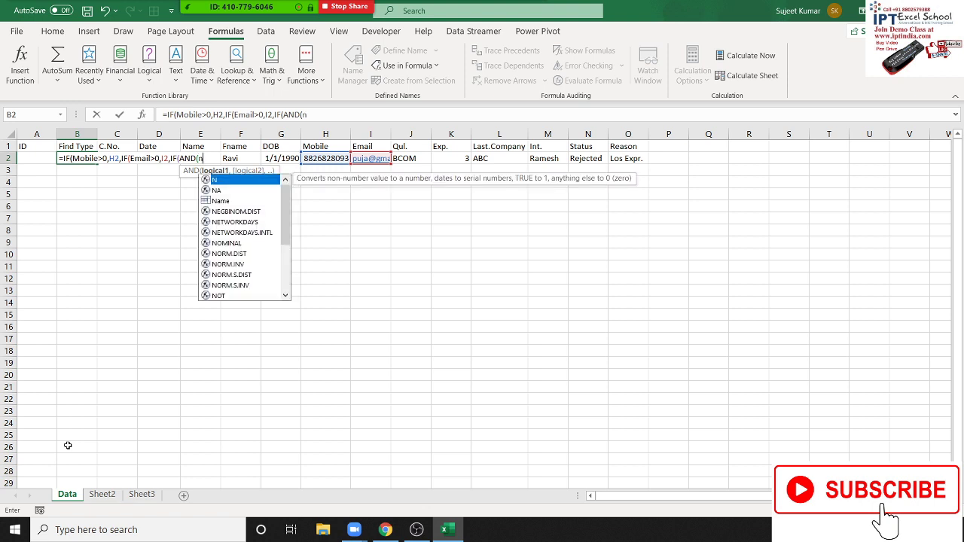
{"action": "key", "text": "Down"}
{"action": "key", "text": "Down"}
{"action": "key", "text": "Tab"}
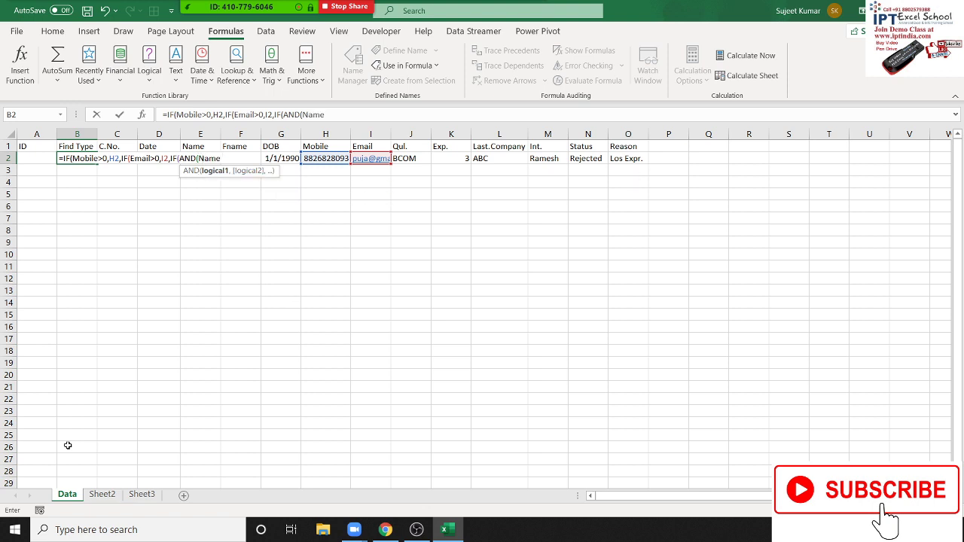
{"action": "type", "text": ","}
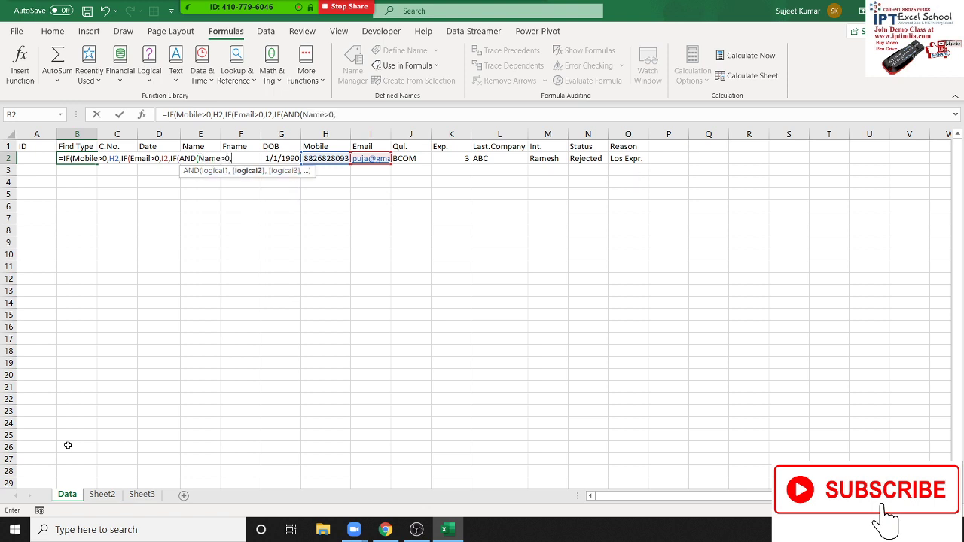
{"action": "type", "text": "f"}
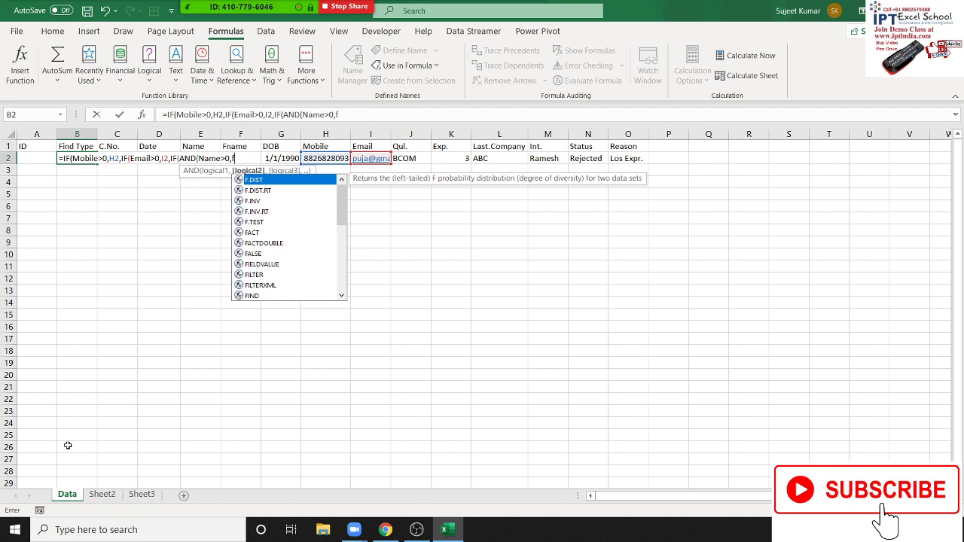
{"action": "type", "text": "n"}
{"action": "key", "text": "Tab"}
{"action": "type", "text": ">0"}
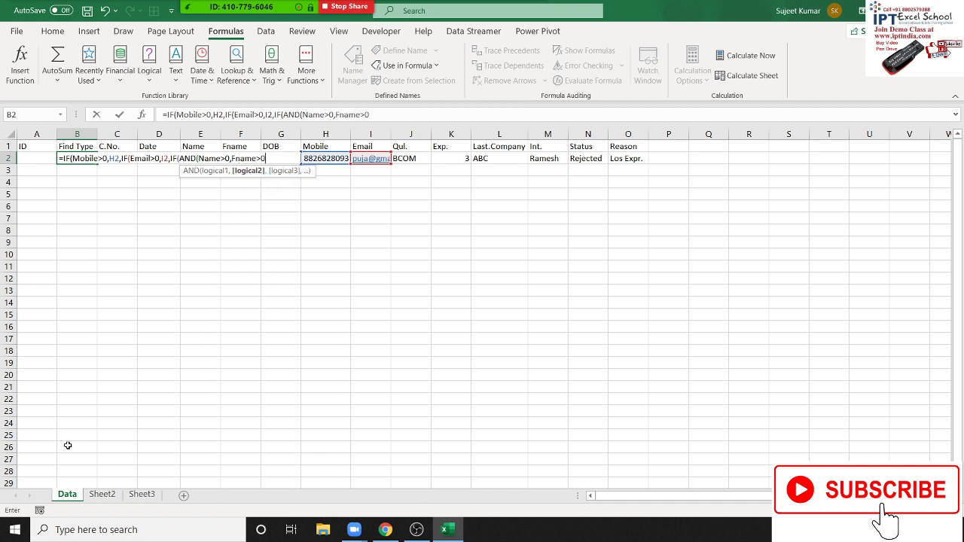
{"action": "type", "text": ",D"}
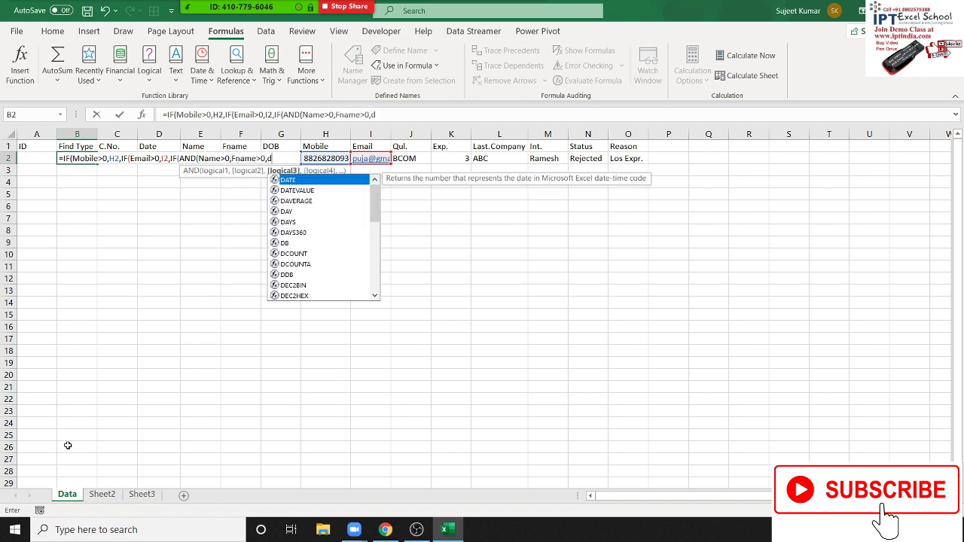
{"action": "type", "text": "O"}
{"action": "key", "text": "Tab"}
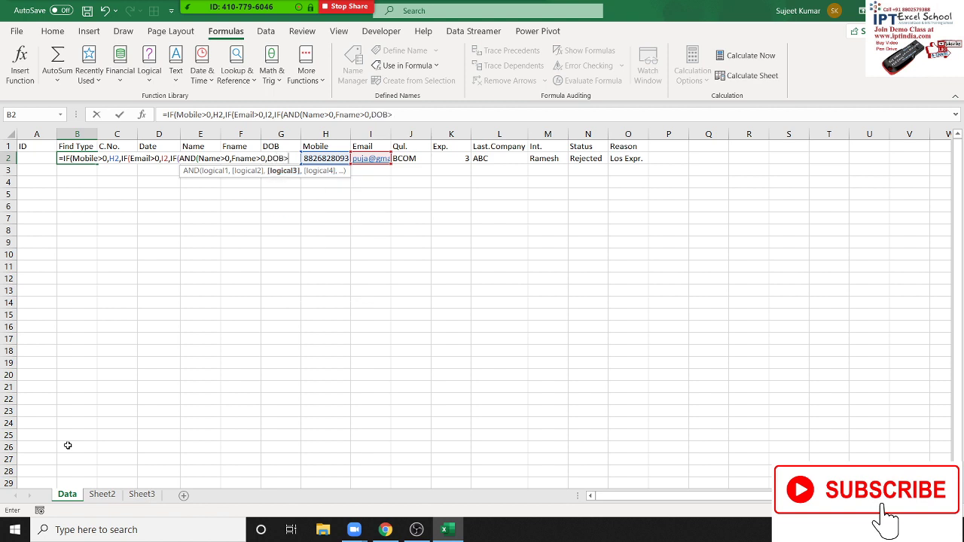
Step: Return E2, F2 and G2 joined with hyphens, else blank, and commit the B2 formula
{"action": "type", "text": "),"}
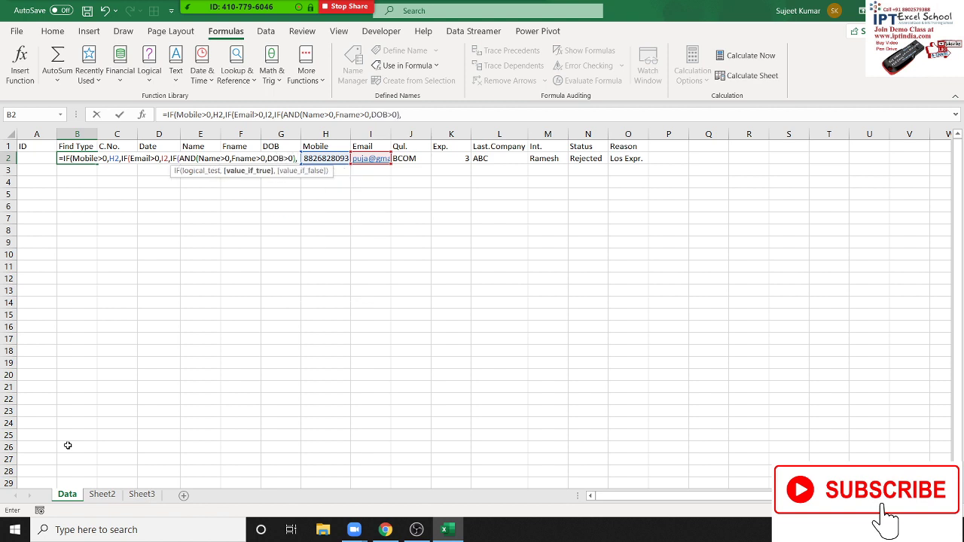
{"action": "key", "text": "Right"}
{"action": "key", "text": "Right"}
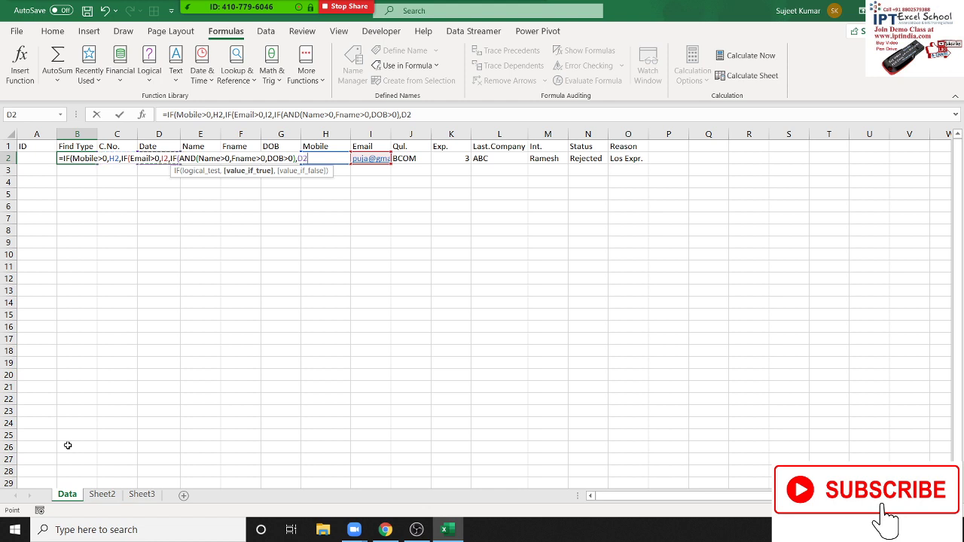
{"action": "key", "text": "Right"}
{"action": "type", "text": "&"}
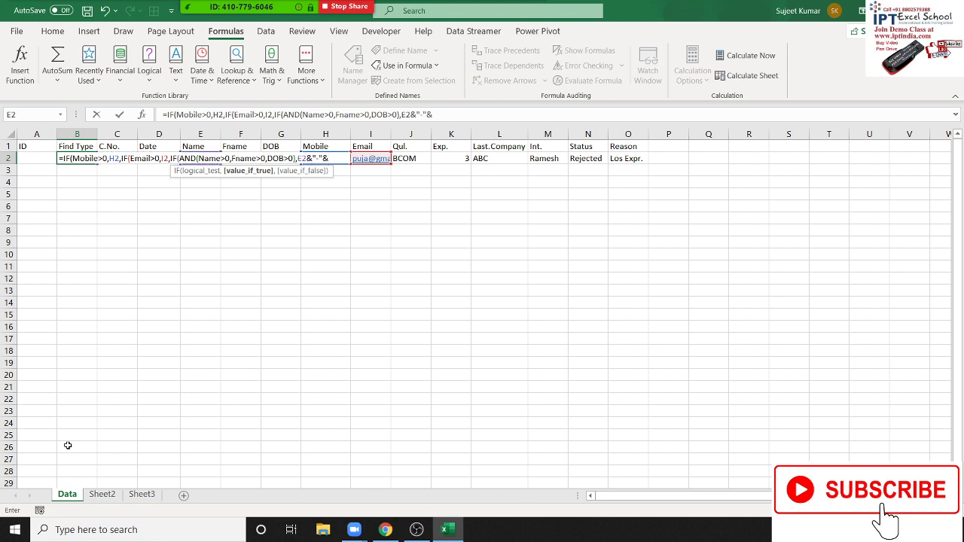
{"action": "key", "text": "Right"}
{"action": "key", "text": "Right"}
{"action": "key", "text": "Right"}
{"action": "key", "text": "Right"}
{"action": "type", "text": "&\"-"}
{"action": "key", "text": "Right"}
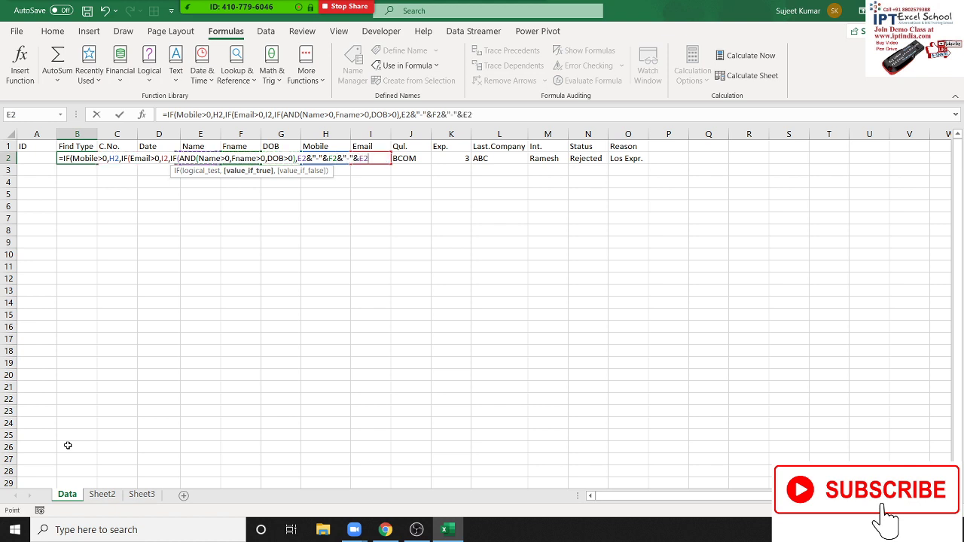
{"action": "key", "text": "Right"}
{"action": "key", "text": "Right"}
{"action": "key", "text": "Right"}
{"action": "type", "text": ","}
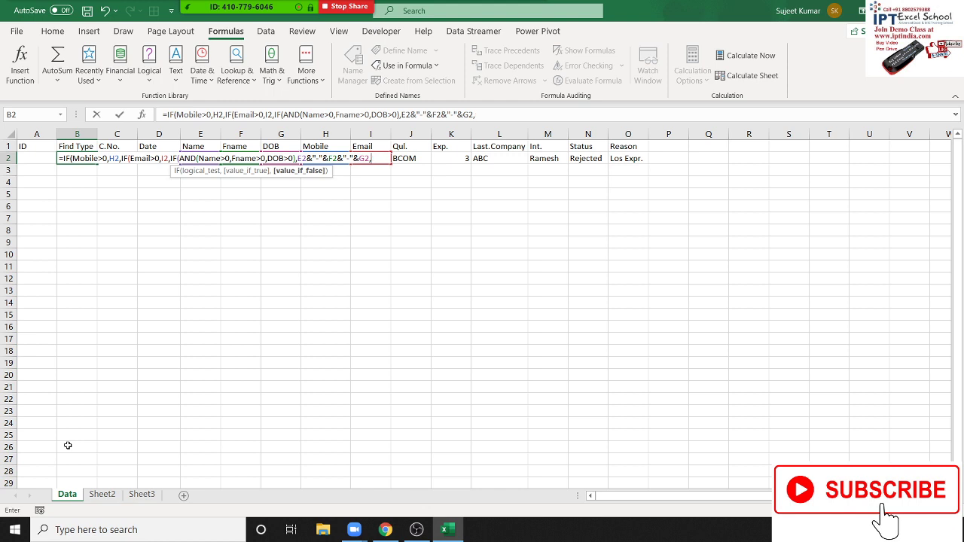
{"action": "key", "text": "Return"}
{"action": "key", "text": "Return"}
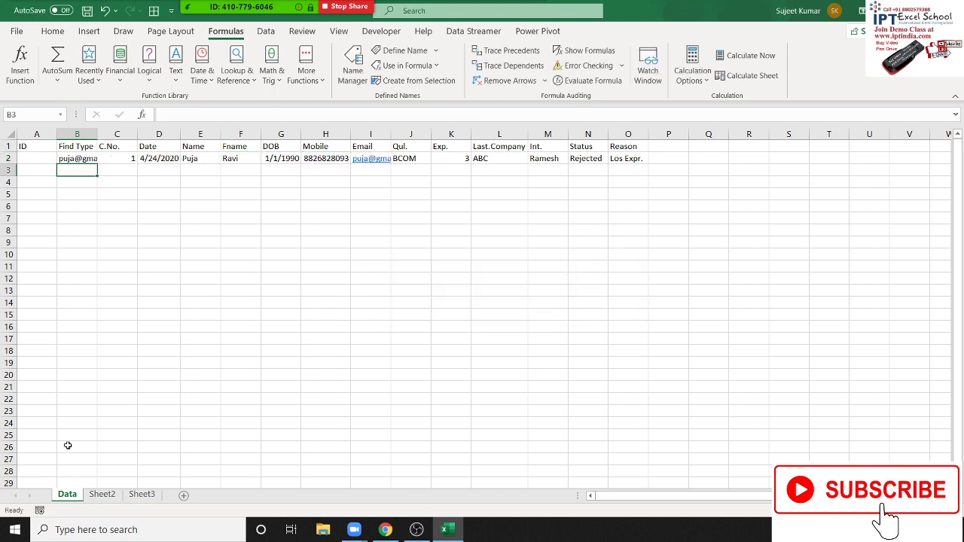
{"action": "key", "text": "Up"}
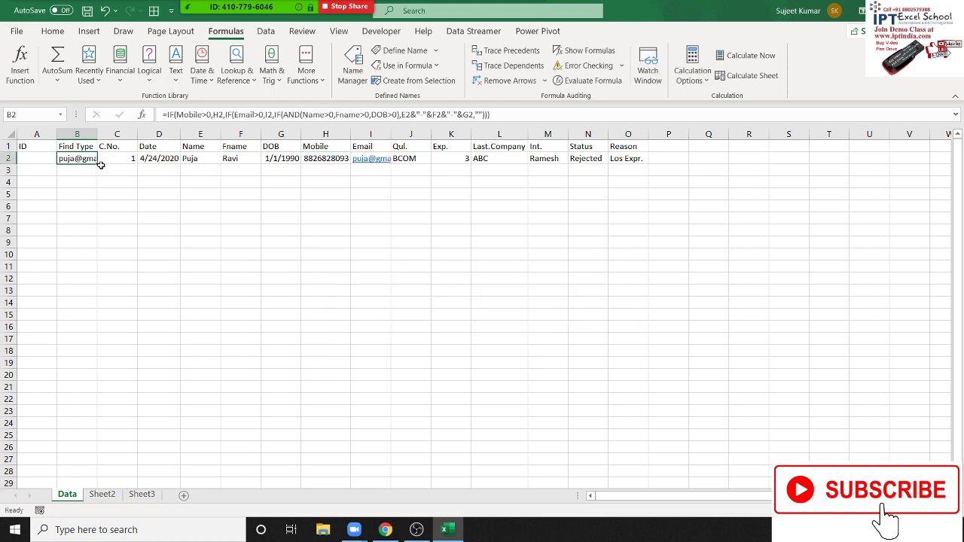
Step: Fill B2's formula down to B9, autofit column B, then extend the fill to B26
{"action": "left_click_drag", "start_coordinate": [98, 163], "coordinate": [86, 241]}
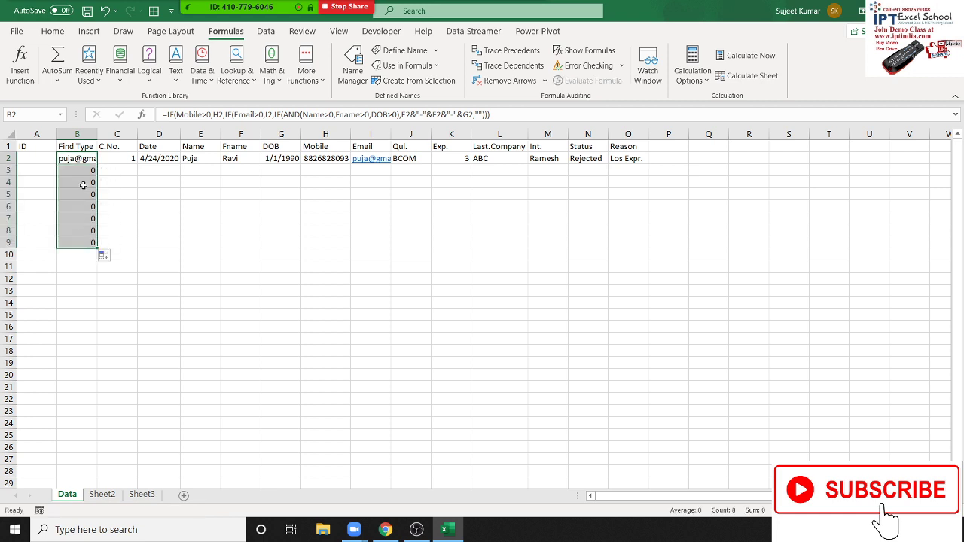
{"action": "left_click", "coordinate": [82, 159]}
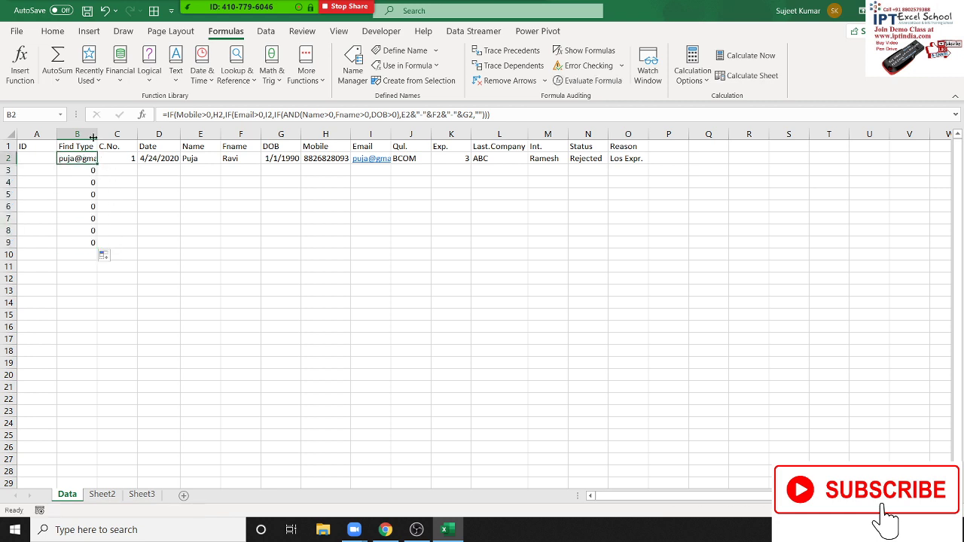
{"action": "double_click", "coordinate": [92, 137]}
{"action": "left_click", "coordinate": [116, 183]}
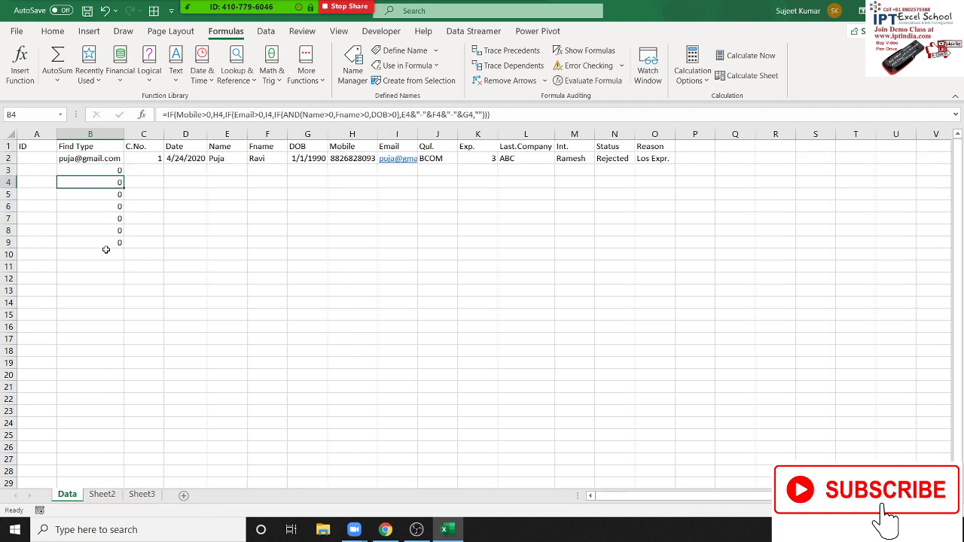
{"action": "left_click", "coordinate": [107, 244]}
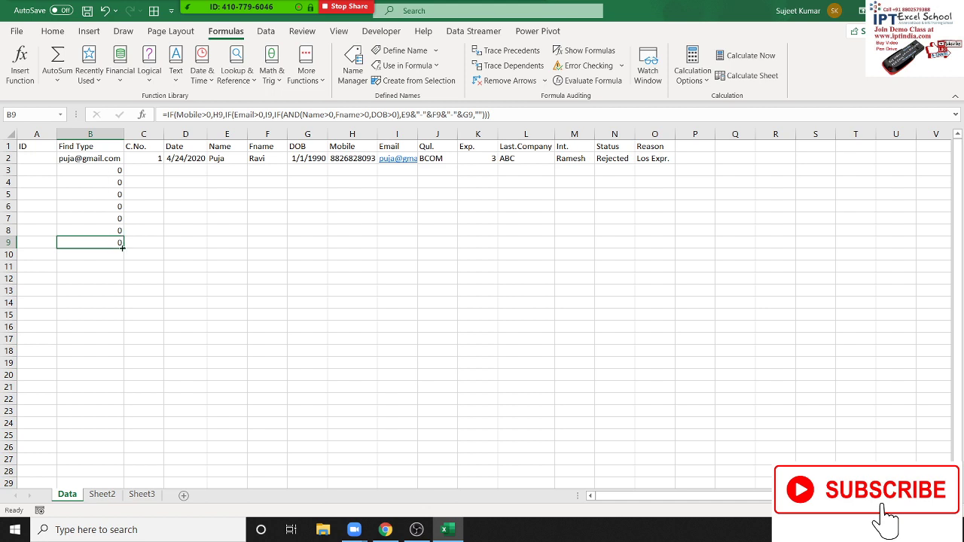
{"action": "left_click_drag", "start_coordinate": [122, 248], "coordinate": [86, 453]}
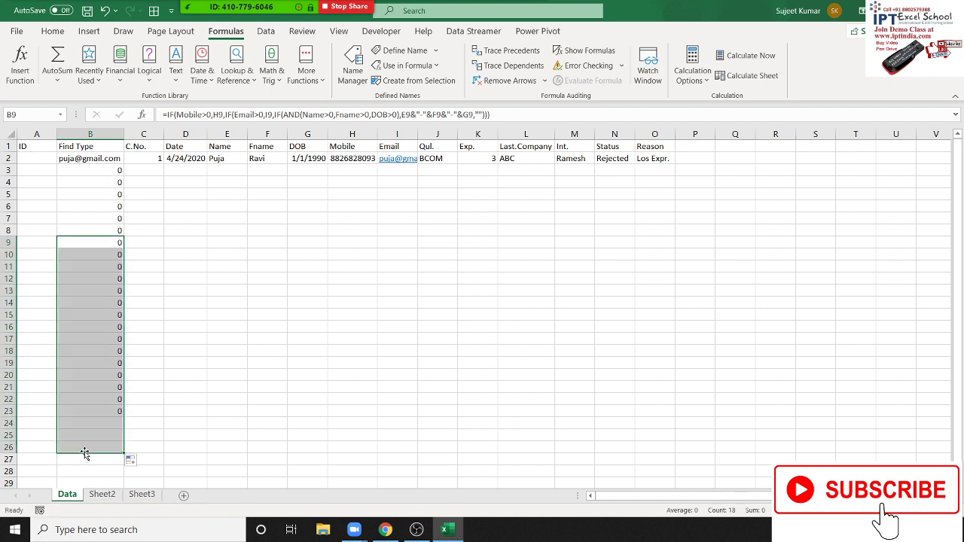
Step: Start a =CO entry in A2, then cancel it
{"action": "left_click", "coordinate": [51, 158]}
{"action": "type", "text": "="}
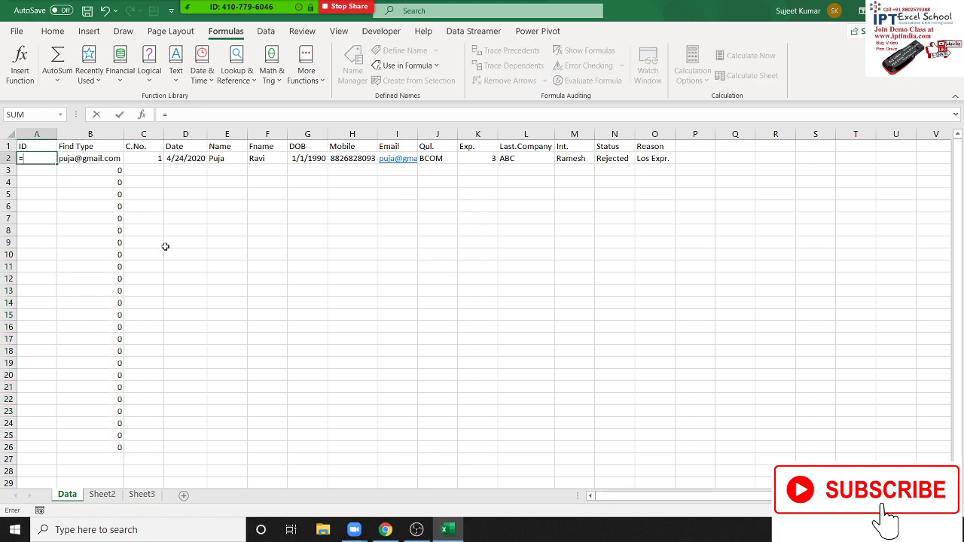
{"action": "type", "text": "co"}
{"action": "key", "text": "Escape"}
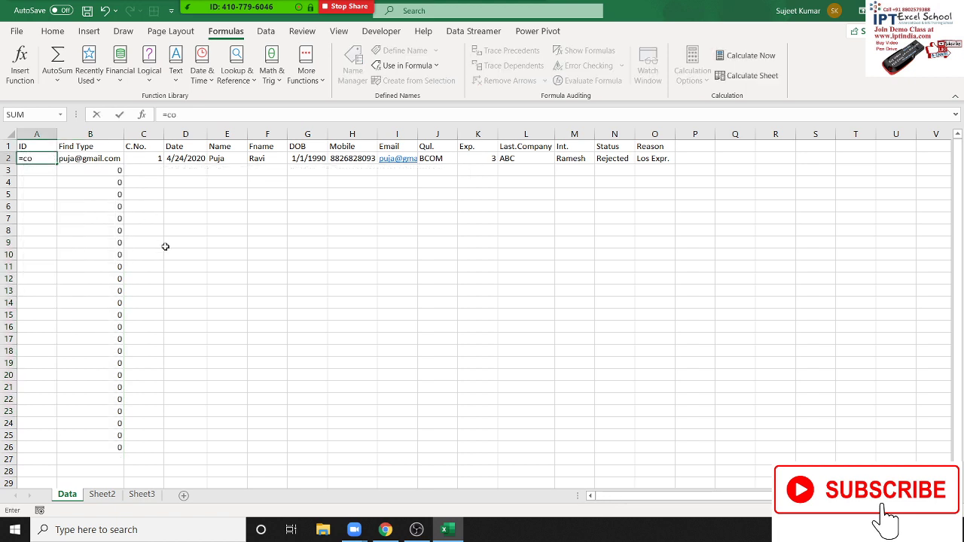
{"action": "key", "text": "Escape"}
{"action": "left_click", "coordinate": [98, 495]}
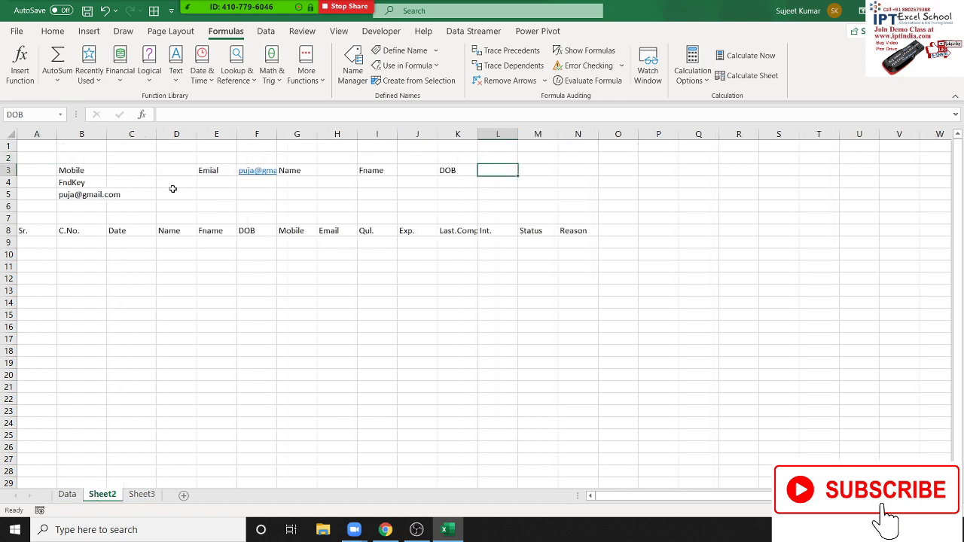
{"action": "left_click", "coordinate": [248, 161]}
{"action": "key", "text": "Down"}
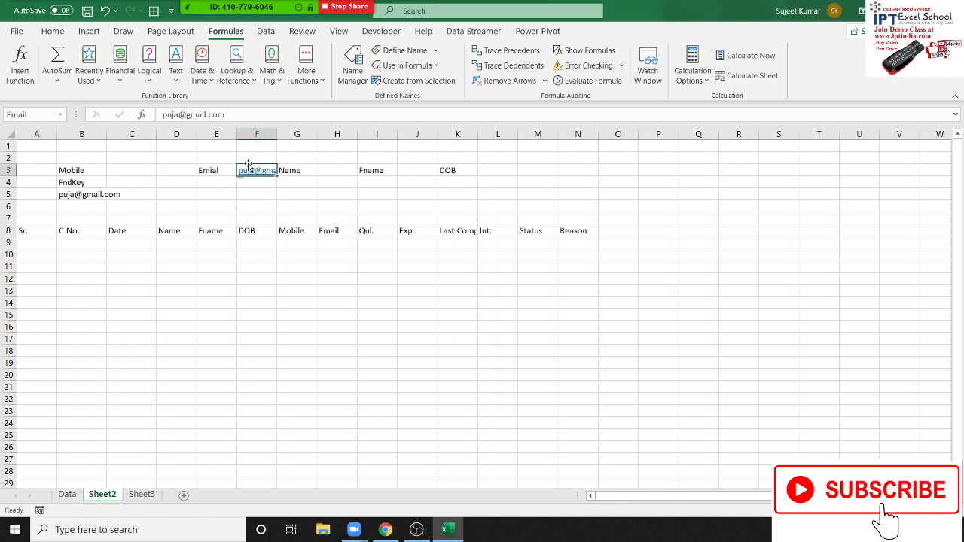
{"action": "key", "text": "Delete"}
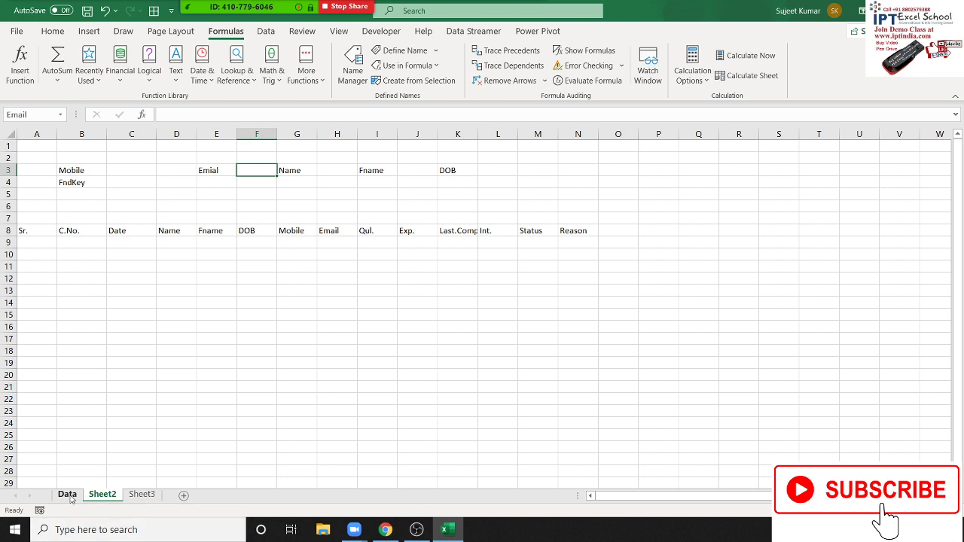
{"action": "left_click", "coordinate": [67, 495]}
{"action": "left_click", "coordinate": [98, 494]}
{"action": "left_click", "coordinate": [128, 167]}
{"action": "type", "text": "88"}
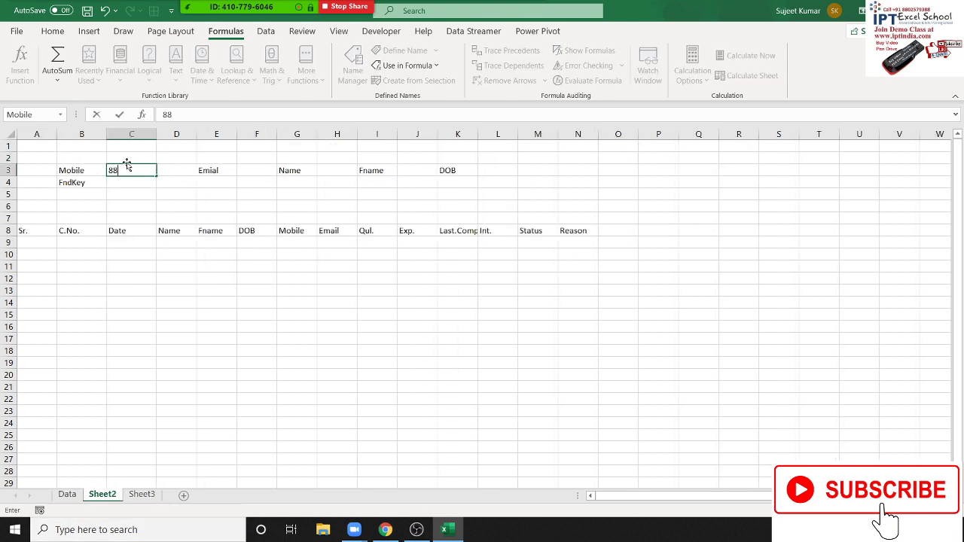
{"action": "type", "text": "57938"}
{"action": "type", "text": "8"}
{"action": "key", "text": "Return"}
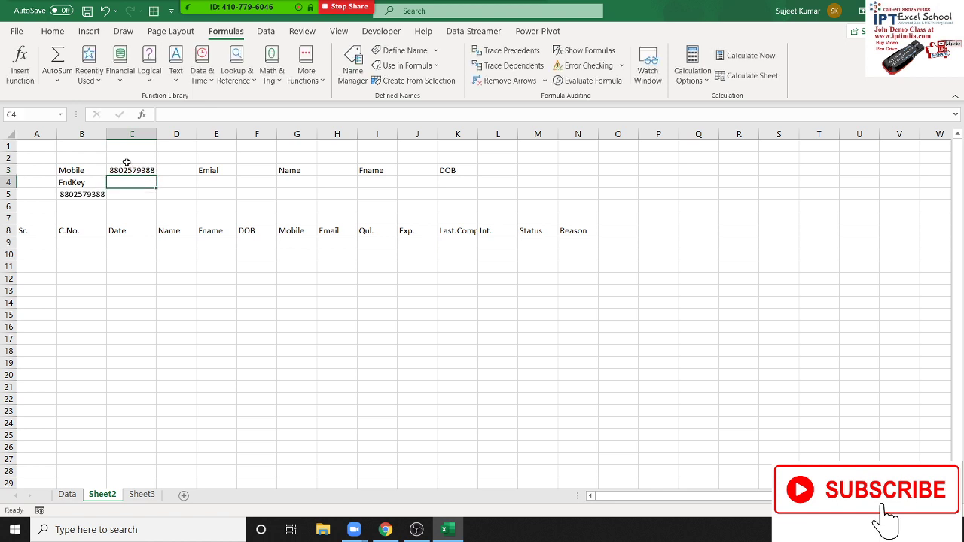
{"action": "left_click", "coordinate": [81, 494]}
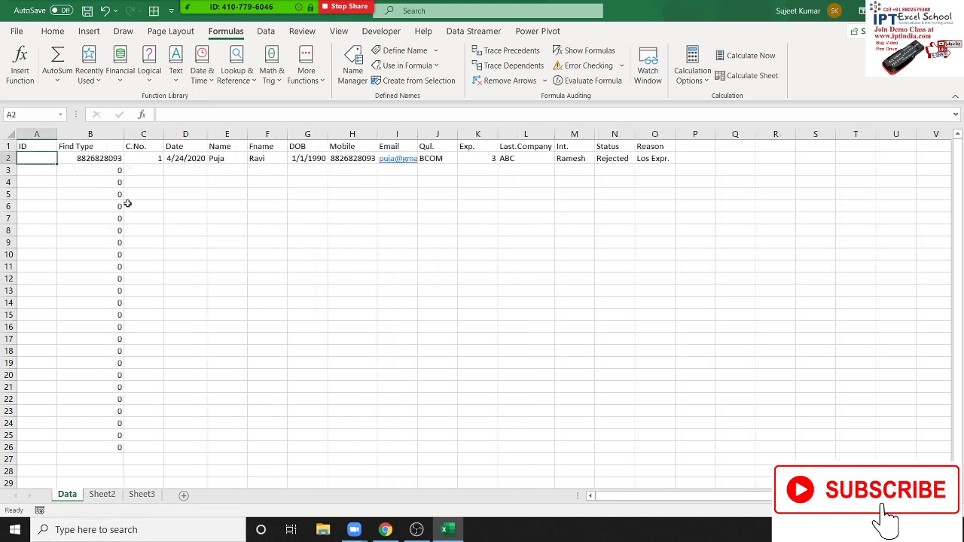
{"action": "left_click", "coordinate": [104, 156]}
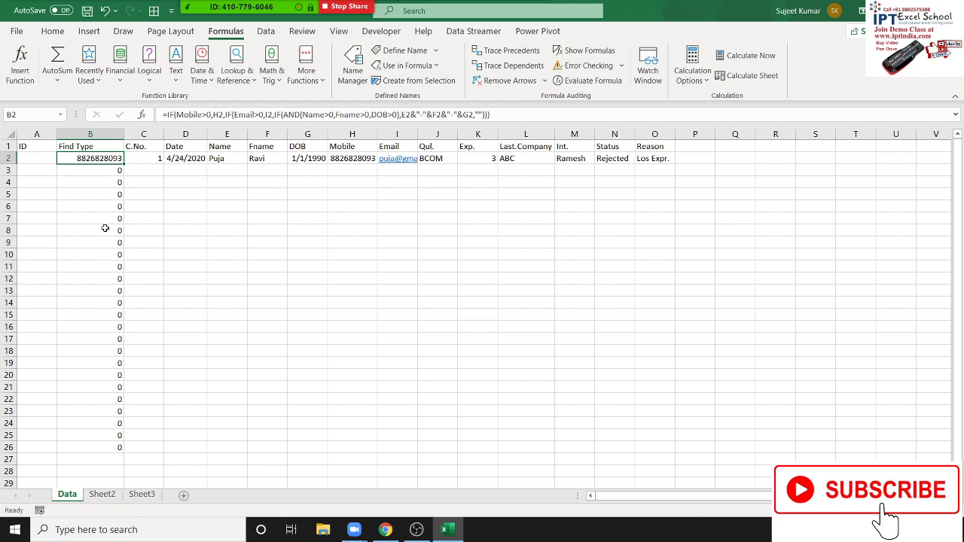
{"action": "left_click", "coordinate": [83, 133]}
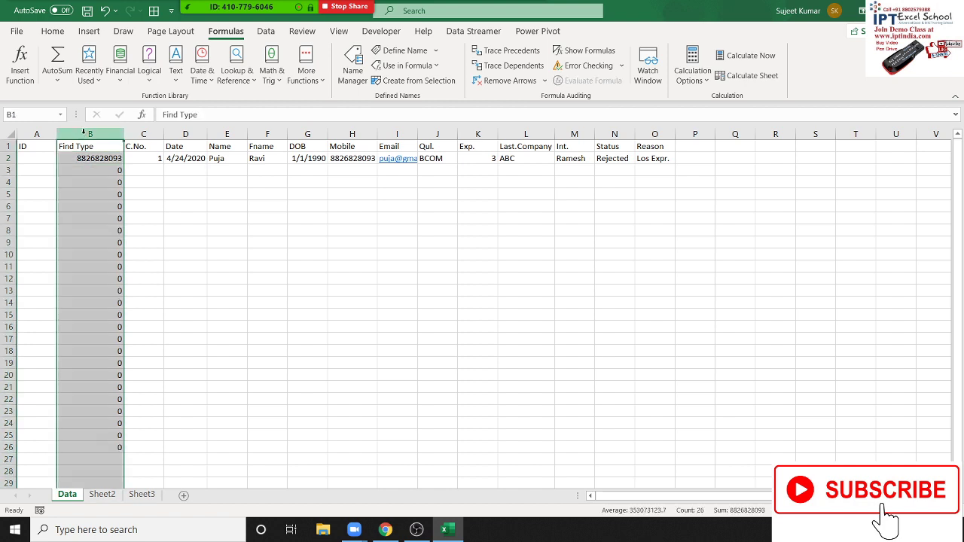
{"action": "left_click", "coordinate": [103, 494]}
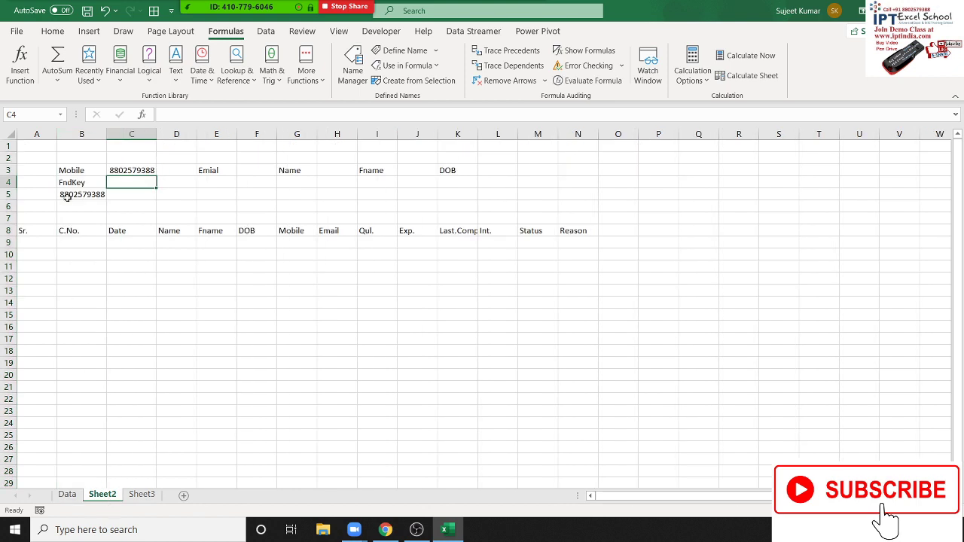
{"action": "left_click_drag", "start_coordinate": [69, 182], "coordinate": [442, 219]}
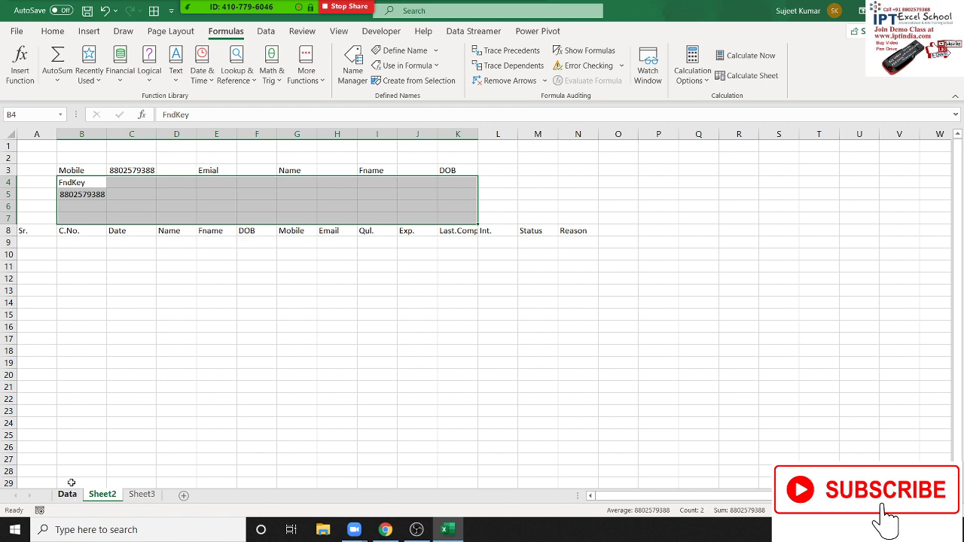
{"action": "left_click", "coordinate": [58, 495]}
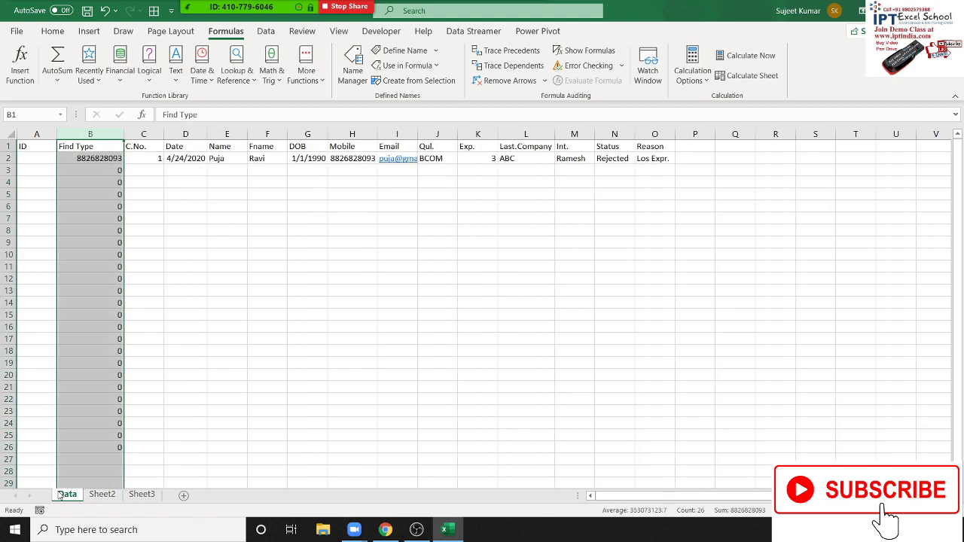
{"action": "left_click", "coordinate": [38, 157]}
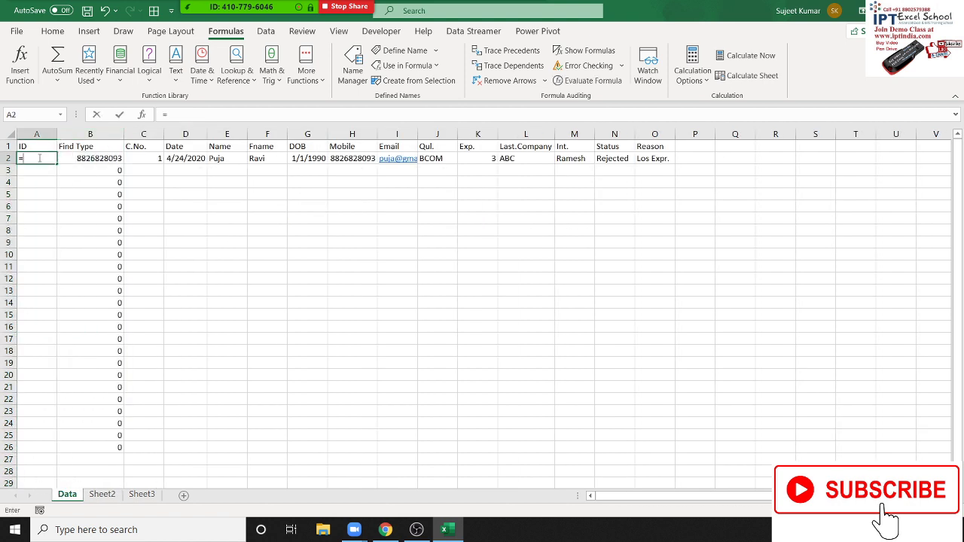
{"action": "type", "text": "=cou"}
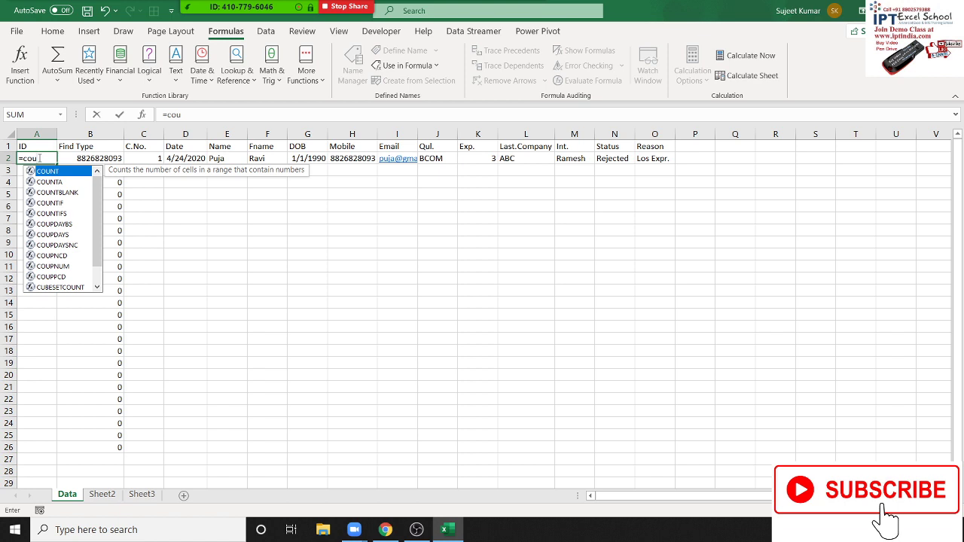
{"action": "key", "text": "Escape"}
{"action": "key", "text": "BackSpace"}
{"action": "key", "text": "BackSpace"}
{"action": "key", "text": "BackSpace"}
{"action": "key", "text": "Escape"}
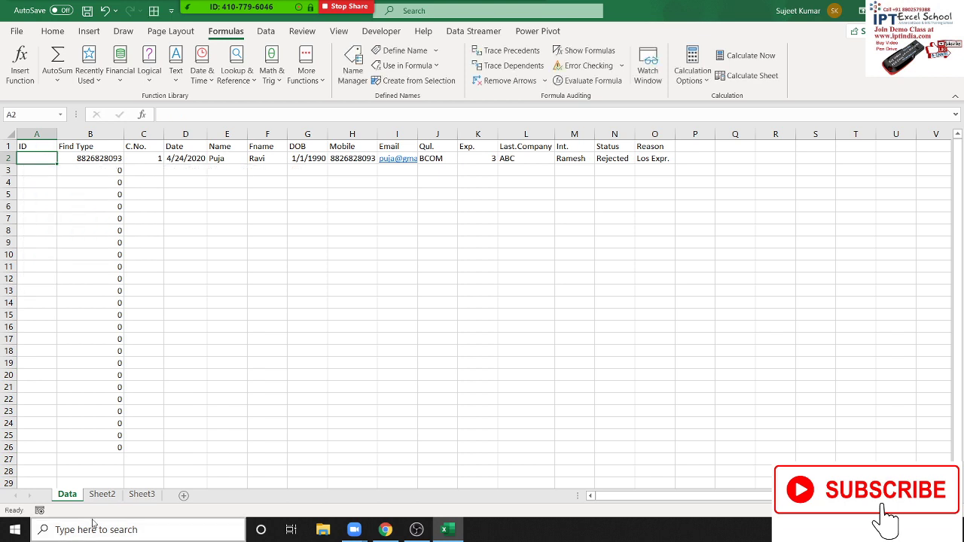
Step: On Sheet2, start a =FILTER( formula in cell B9
{"action": "left_click", "coordinate": [102, 494]}
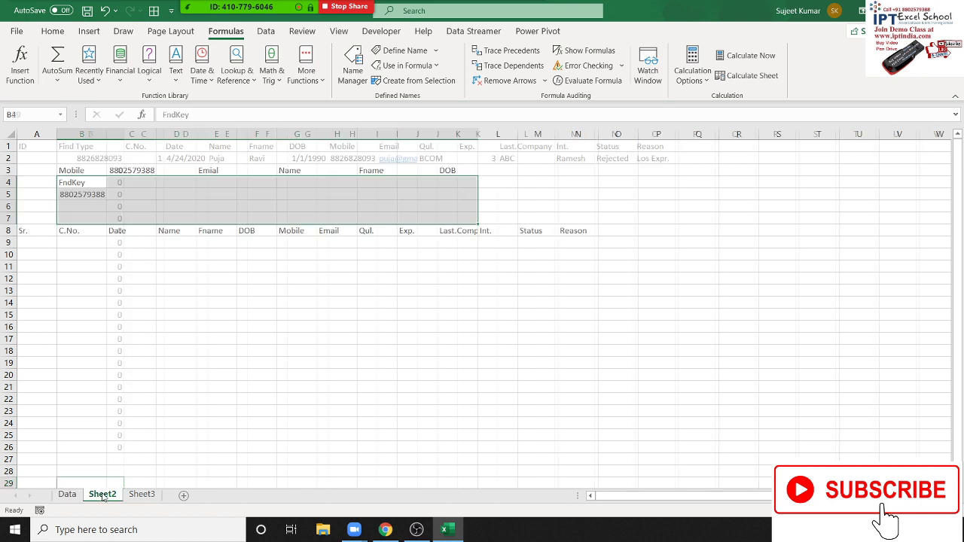
{"action": "left_click", "coordinate": [45, 242]}
{"action": "left_click", "coordinate": [79, 245]}
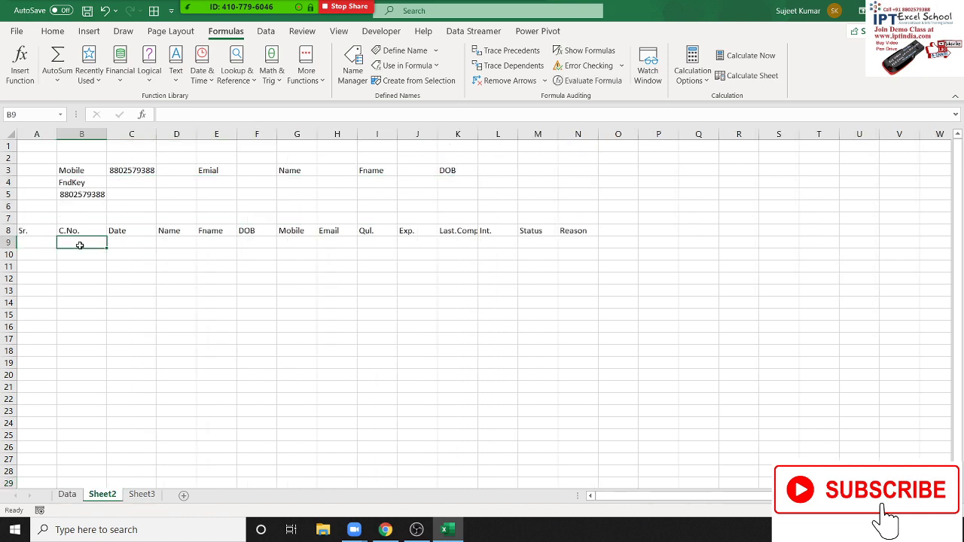
{"action": "type", "text": "=fir"}
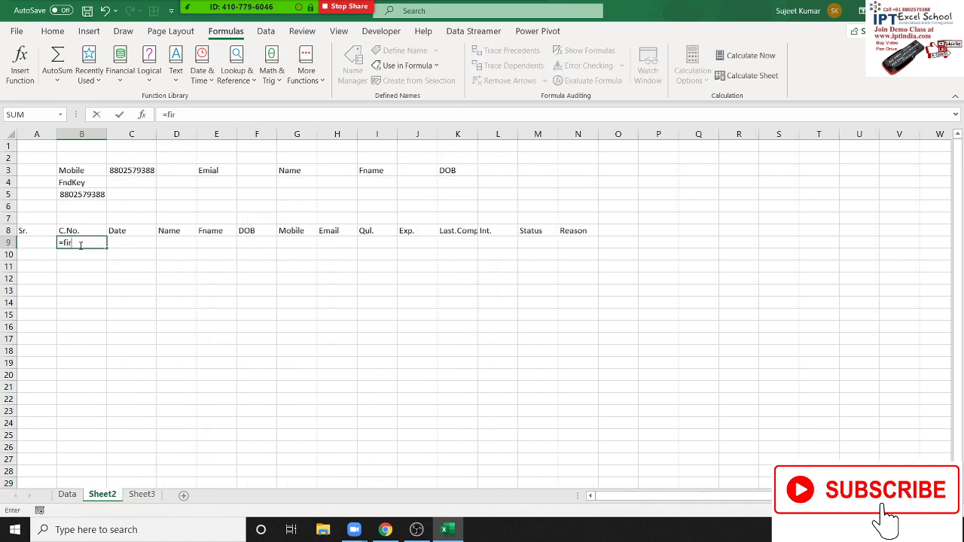
{"action": "key", "text": "BackSpace"}
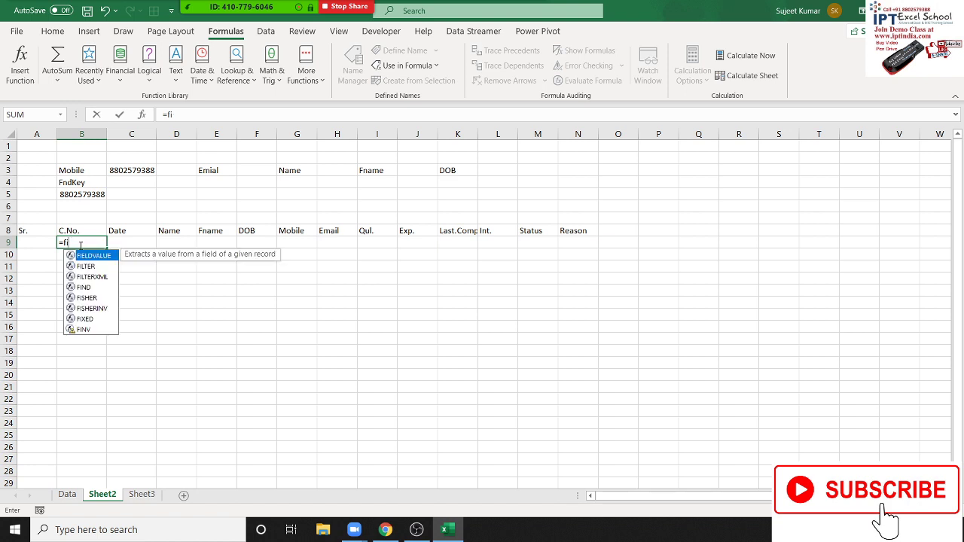
{"action": "key", "text": "Down"}
{"action": "key", "text": "Down"}
{"action": "key", "text": "Up"}
{"action": "key", "text": "Tab"}
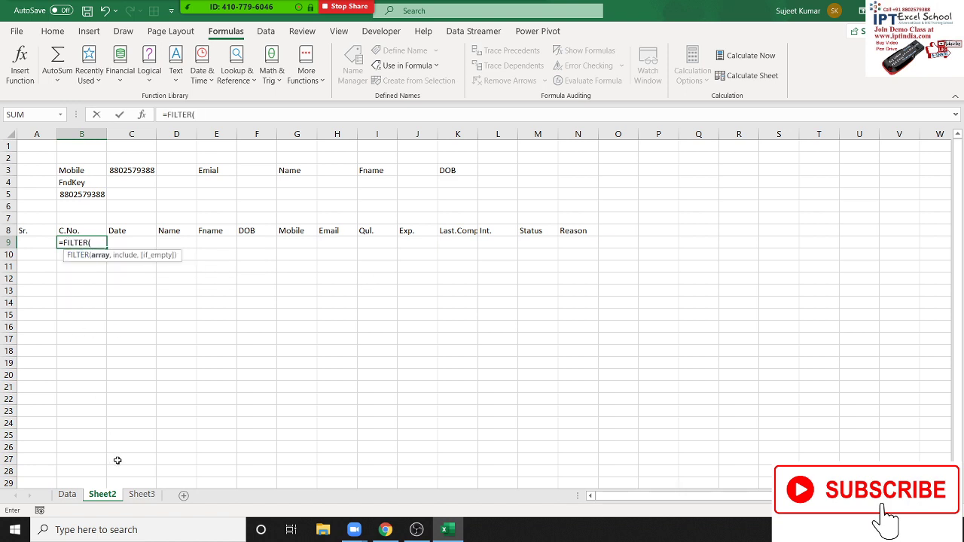
Step: Set the FILTER array to Data!A1:O26 with condition Data!B1=Sheet2!B5, and commit it
{"action": "left_click", "coordinate": [67, 494]}
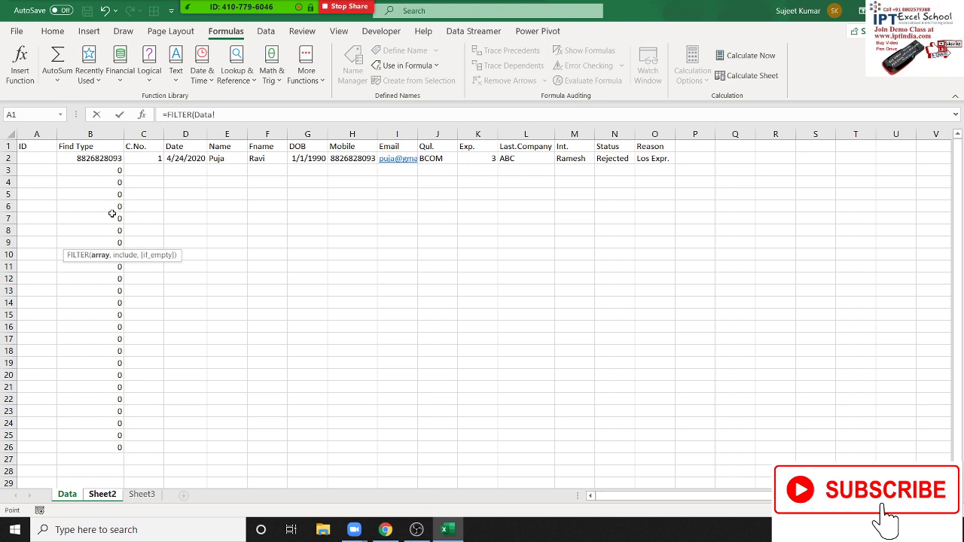
{"action": "left_click", "coordinate": [47, 148]}
{"action": "key", "text": "ctrl+shift+Right"}
{"action": "key", "text": "ctrl+shift+Down"}
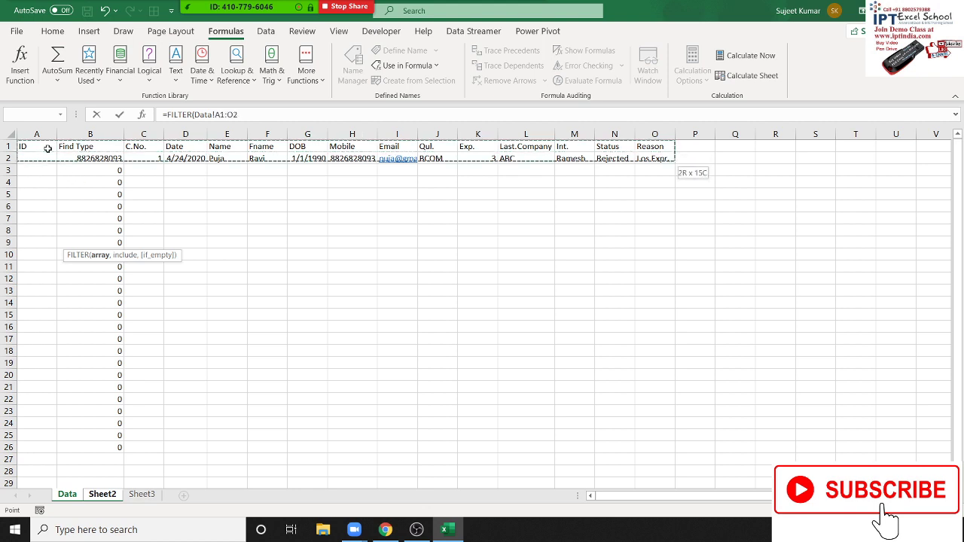
{"action": "key", "text": "shift+Down"}
{"action": "key", "text": "shift+Down"}
{"action": "key", "text": "shift+Down"}
{"action": "key", "text": "shift+Down"}
{"action": "key", "text": "shift+Down"}
{"action": "key", "text": "shift+Down"}
{"action": "key", "text": "shift+Down"}
{"action": "key", "text": "shift+Down"}
{"action": "key", "text": "shift+Down"}
{"action": "key", "text": "shift+Down"}
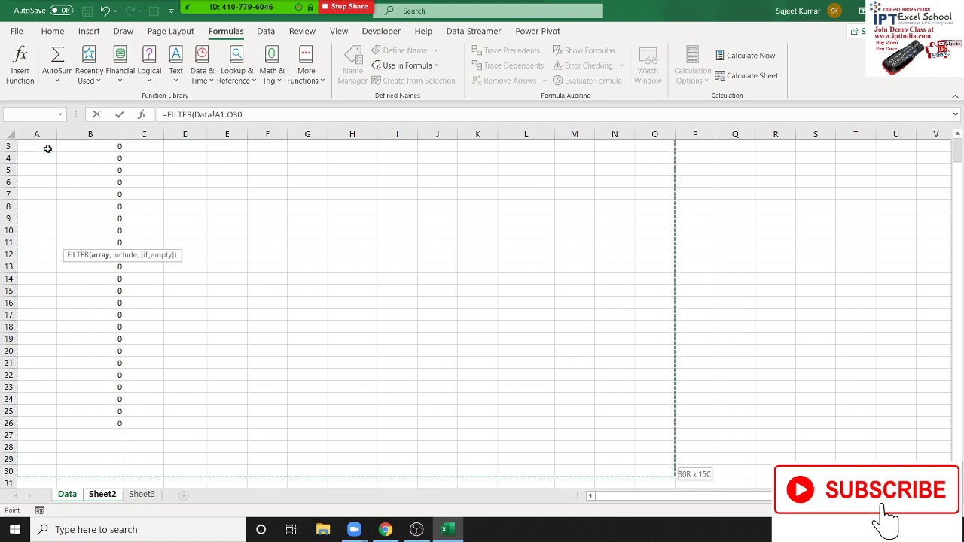
{"action": "key", "text": "shift+Up"}
{"action": "key", "text": "shift+Up"}
{"action": "key", "text": "shift+Up"}
{"action": "key", "text": "shift+Up"}
{"action": "scroll", "coordinate": [49, 154], "scroll_direction": "up", "scroll_amount": 1}
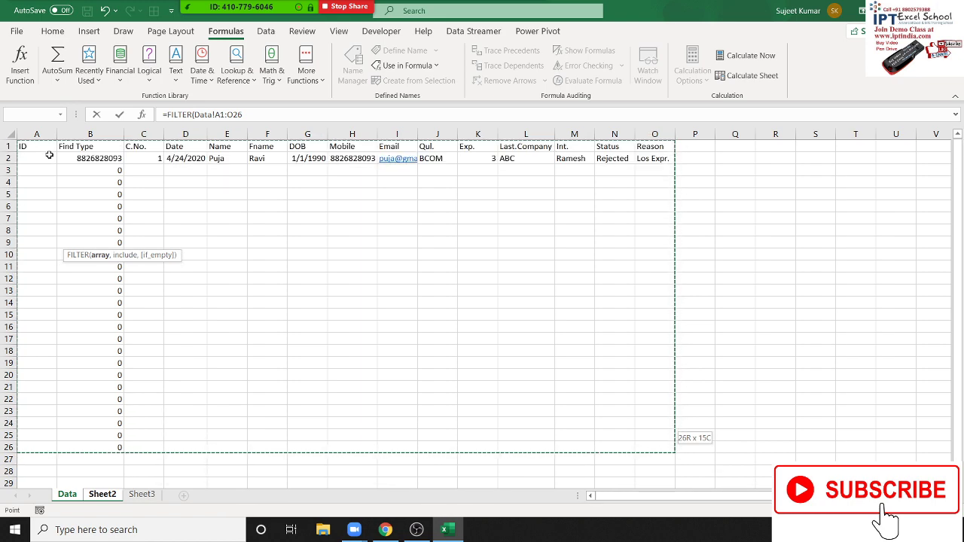
{"action": "type", "text": ","}
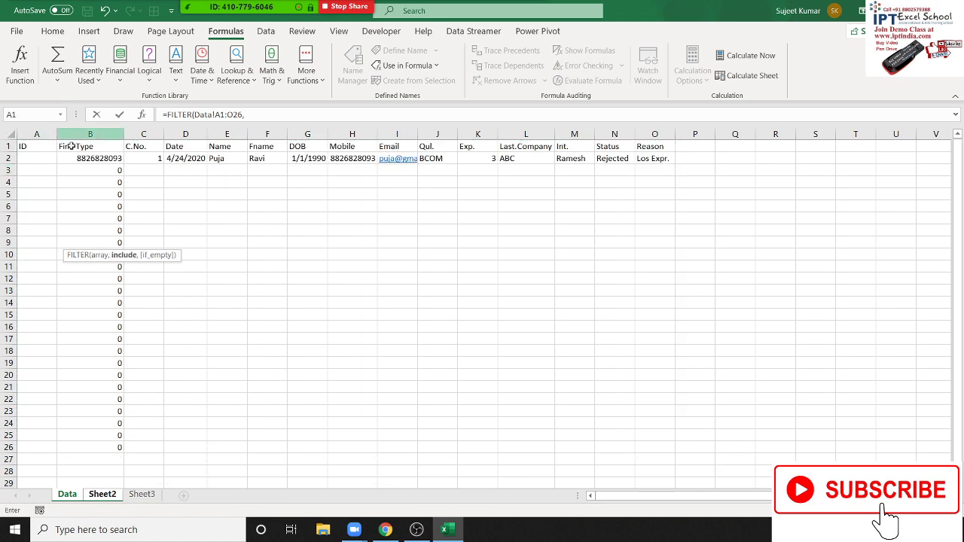
{"action": "left_click", "coordinate": [81, 148]}
{"action": "type", "text": "="}
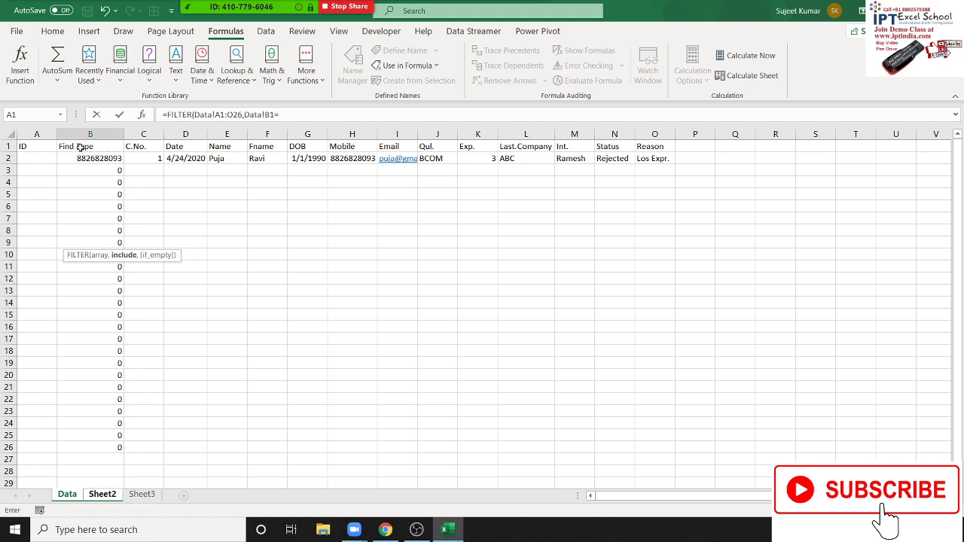
{"action": "left_click", "coordinate": [68, 495]}
{"action": "left_click", "coordinate": [99, 495]}
{"action": "left_click", "coordinate": [83, 196]}
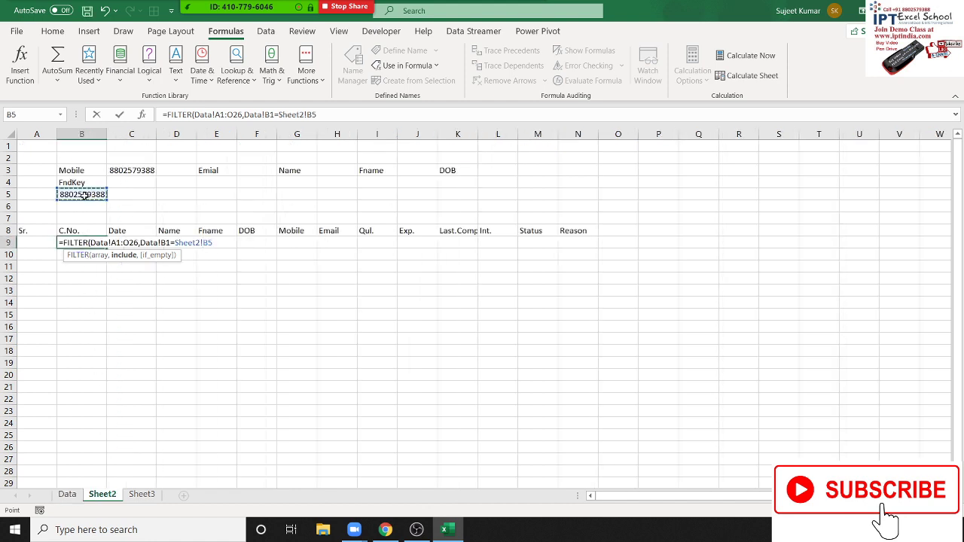
{"action": "key", "text": "Return"}
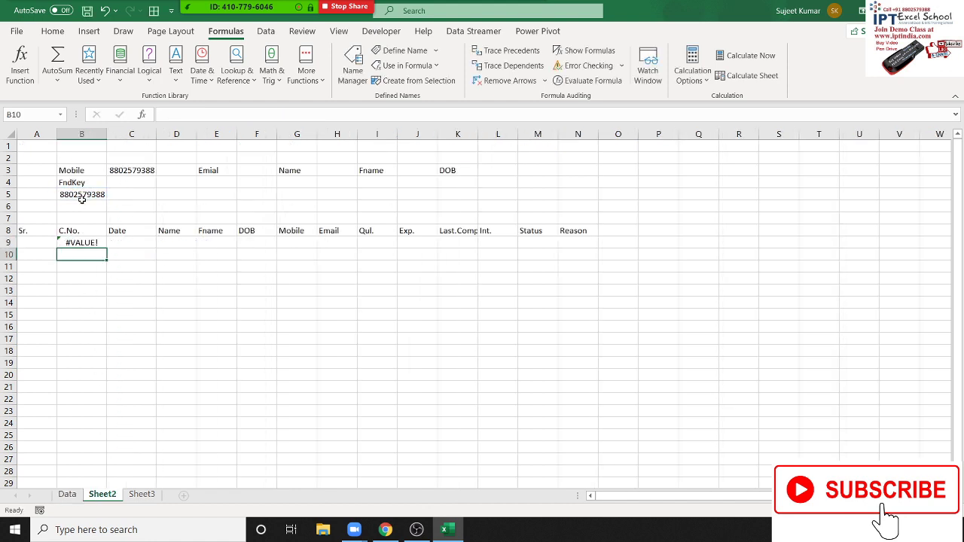
{"action": "key", "text": "Up"}
Step: Start typing the candidate's mobile number into B5, then cancel to keep its formula
{"action": "left_click", "coordinate": [80, 196]}
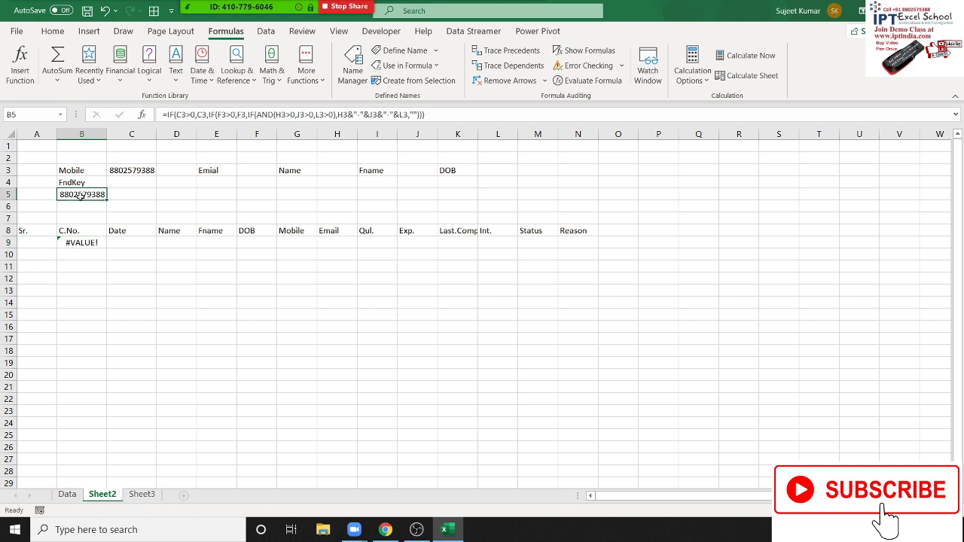
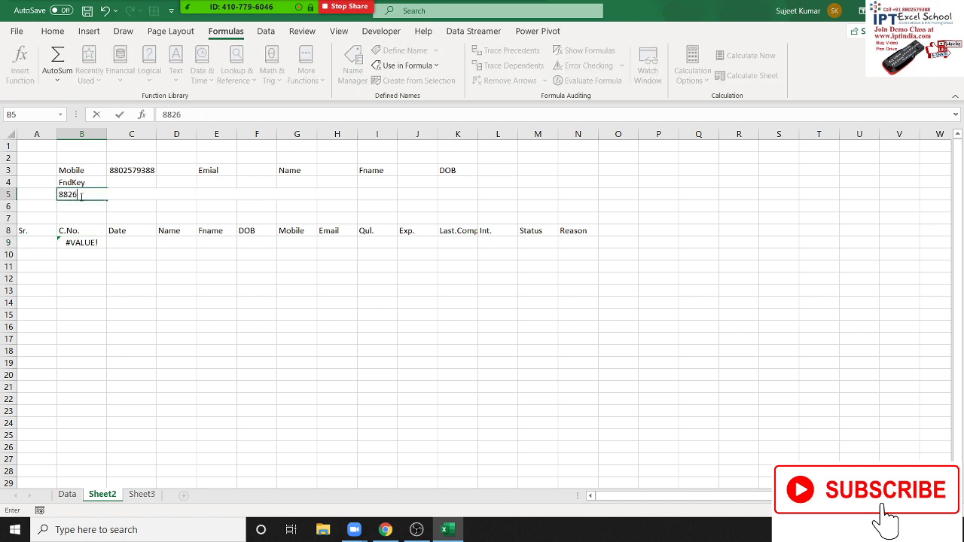
{"action": "key", "text": "Escape"}
Step: Enter the candidate's mobile number in C3, then reopen B9's FILTER formula for editing
{"action": "left_click", "coordinate": [118, 173]}
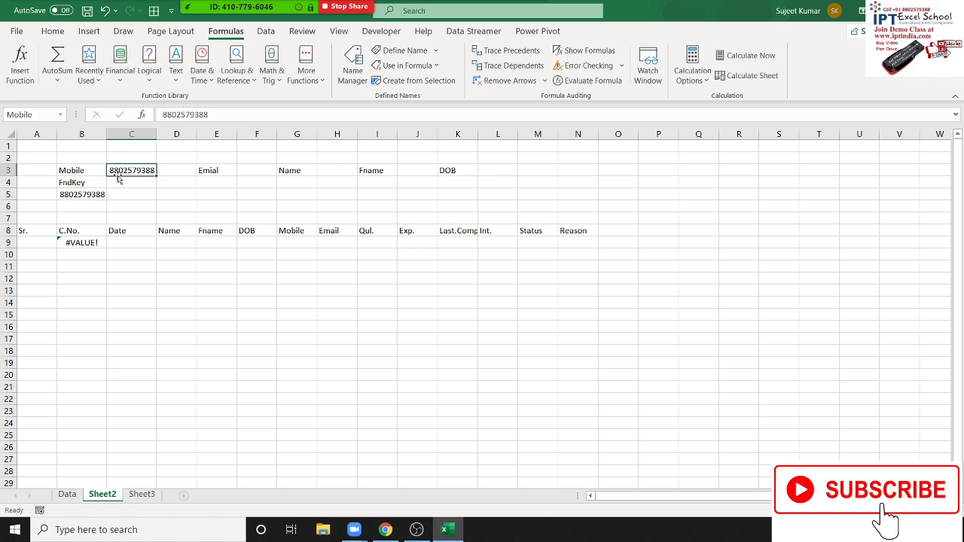
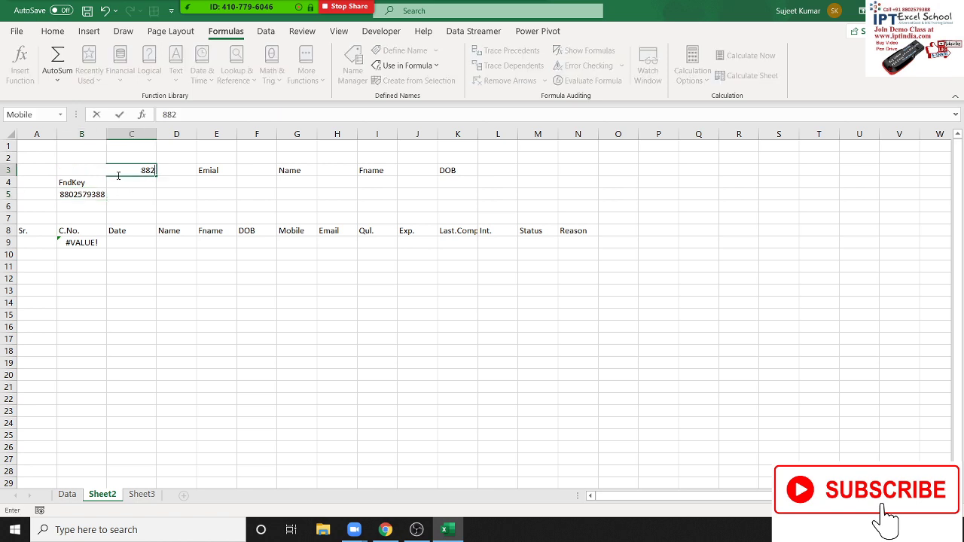
{"action": "key", "text": "Return"}
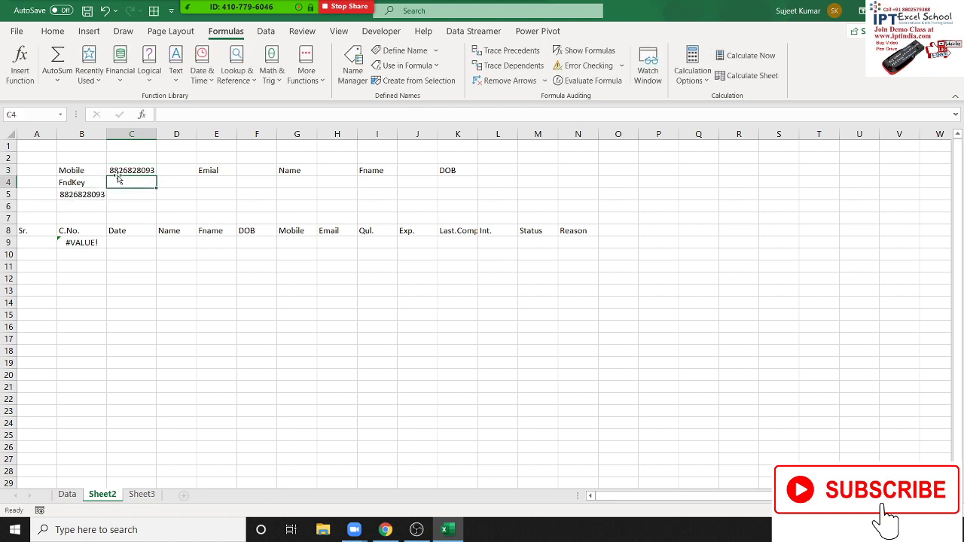
{"action": "left_click", "coordinate": [119, 171]}
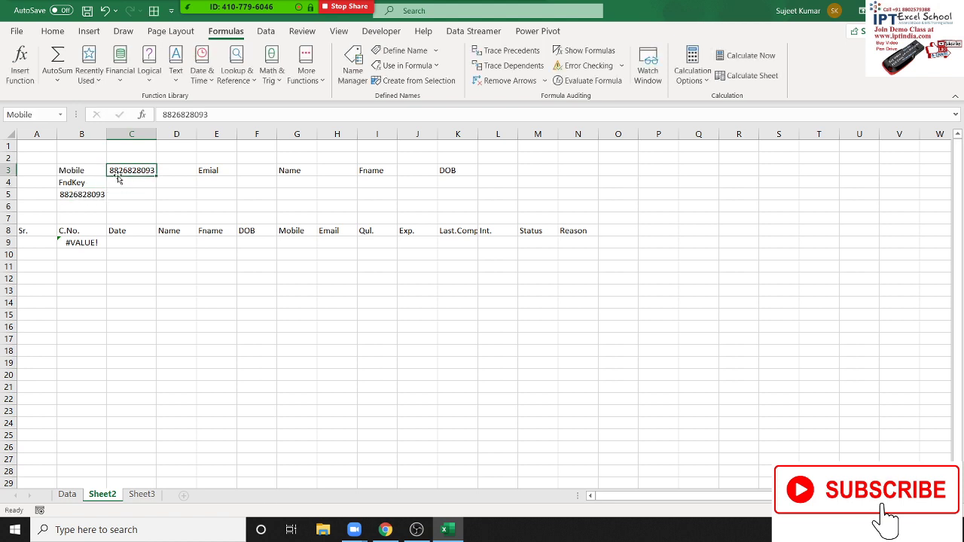
{"action": "left_click", "coordinate": [84, 246]}
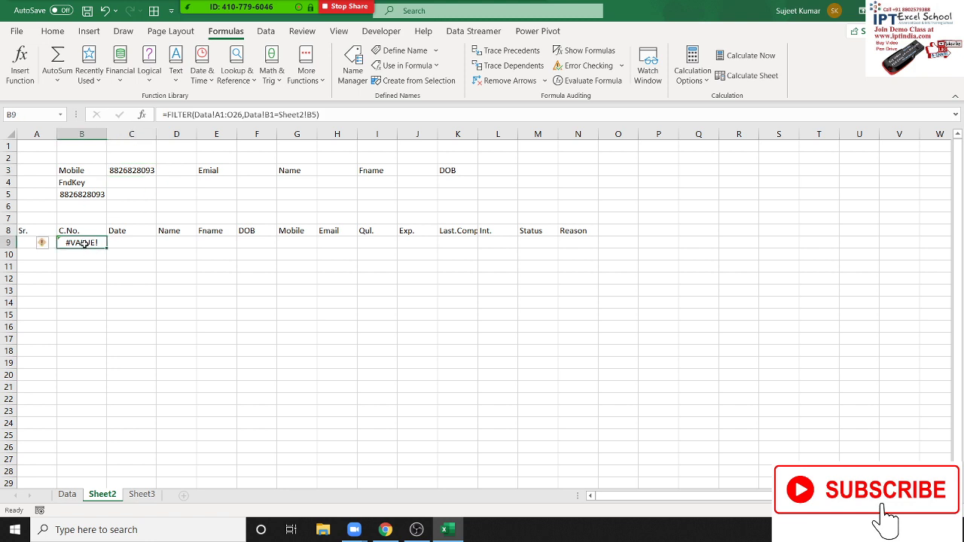
{"action": "left_click", "coordinate": [267, 115]}
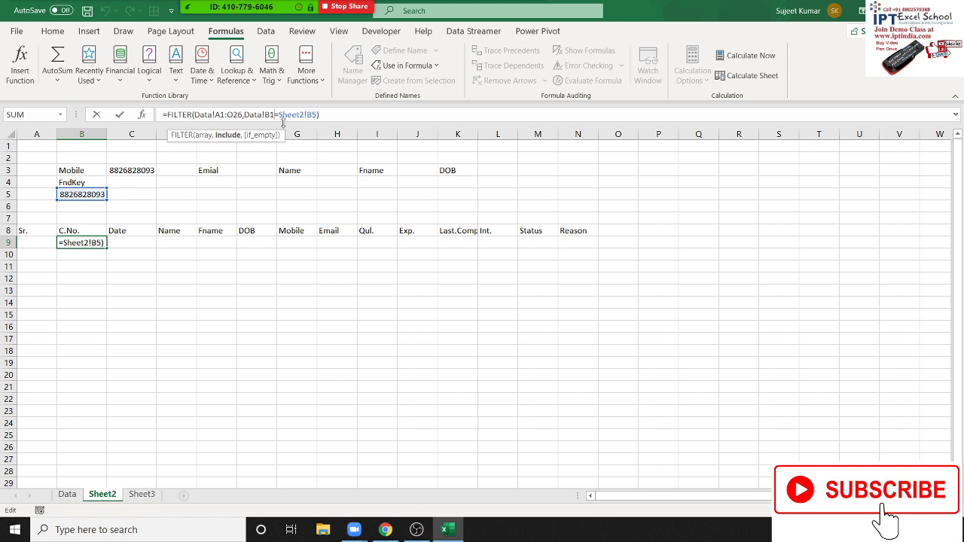
Step: Complete B9's FILTER include test as Data!B1:B26=Sheet2!B5 so the matching record spills across row 9
{"action": "type", "text": ":"}
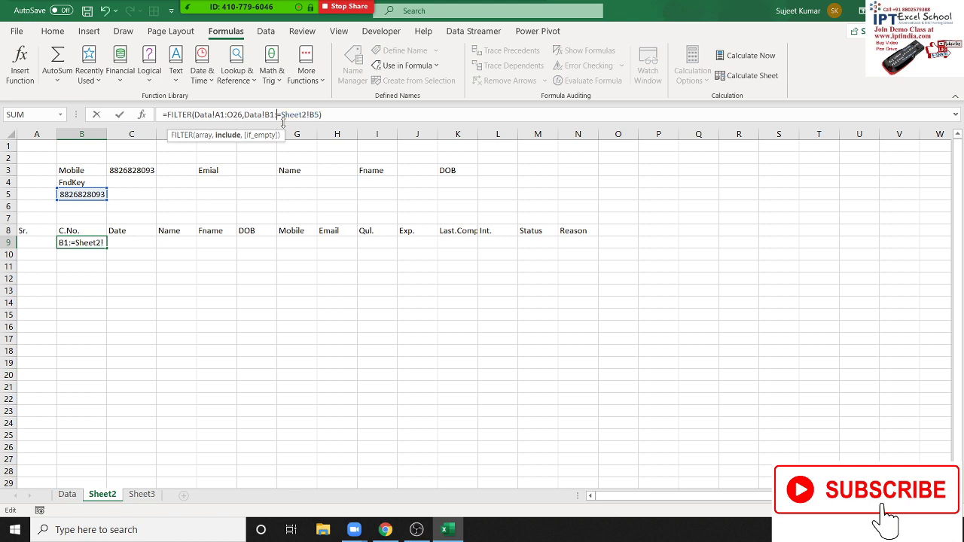
{"action": "type", "text": "B"}
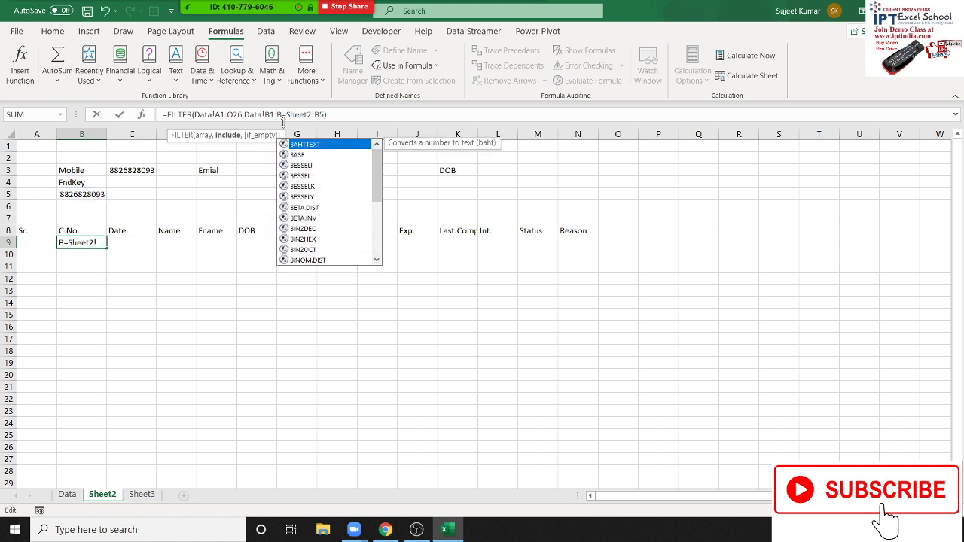
{"action": "type", "text": "26"}
{"action": "key", "text": "Return"}
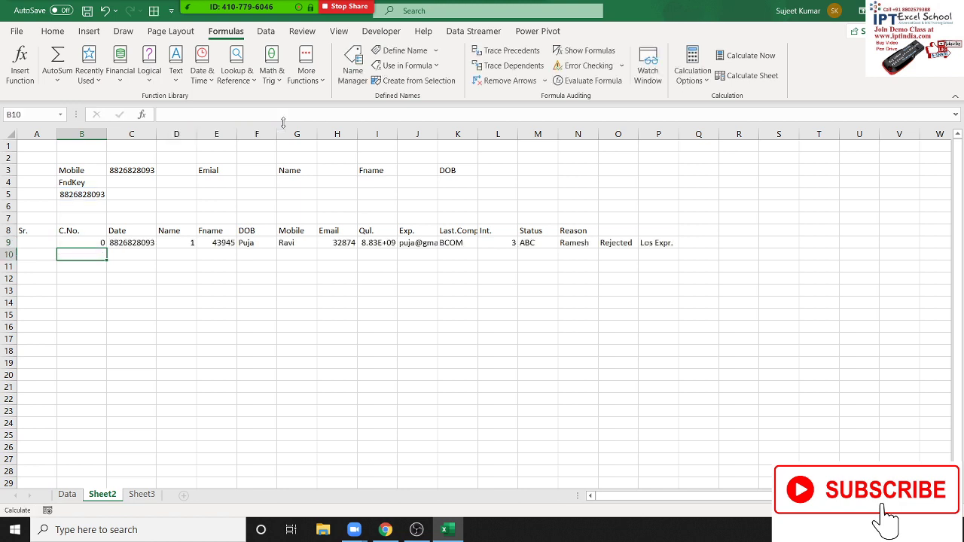
{"action": "key", "text": "Up"}
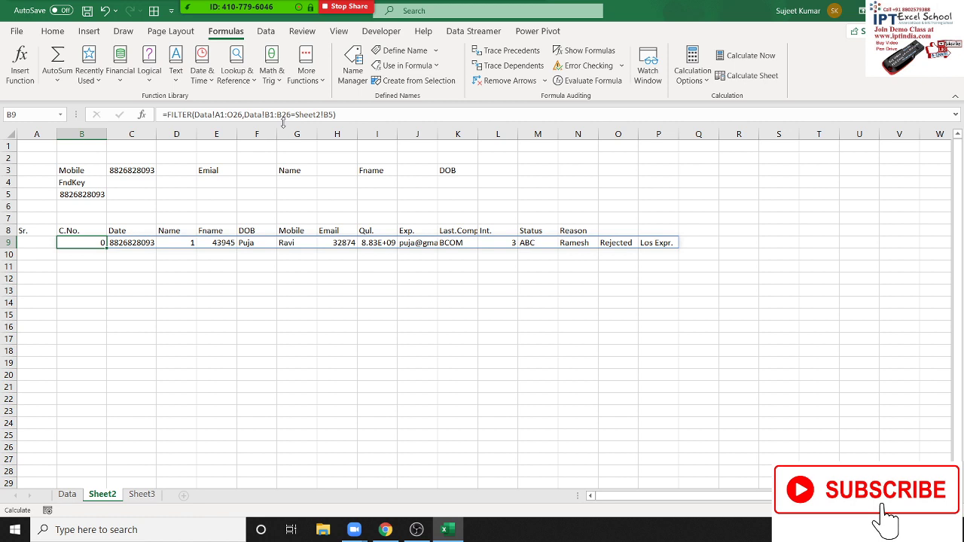
{"action": "key", "text": "Right"}
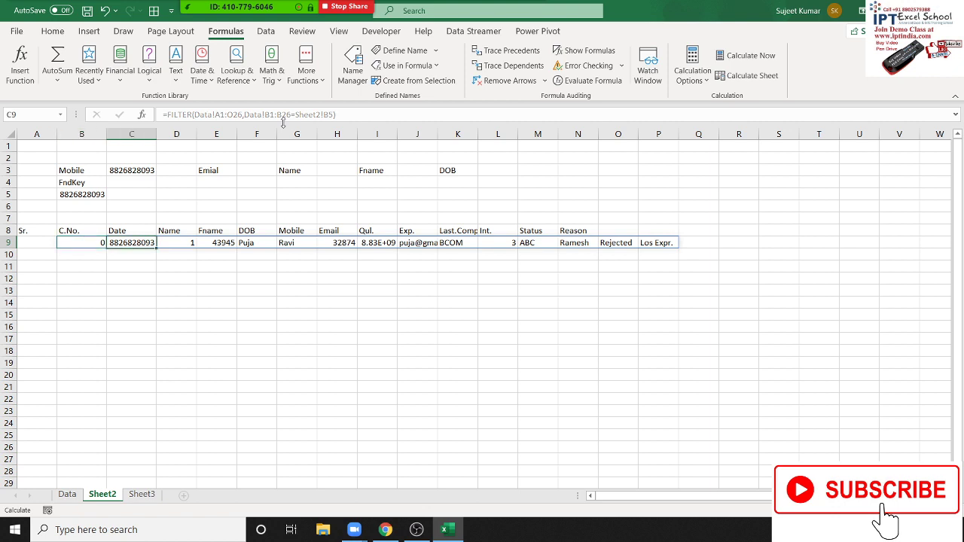
Step: Compare the spilled result with the Data sheet's C.No. values, then reopen B9's FILTER formula
{"action": "left_click", "coordinate": [74, 495]}
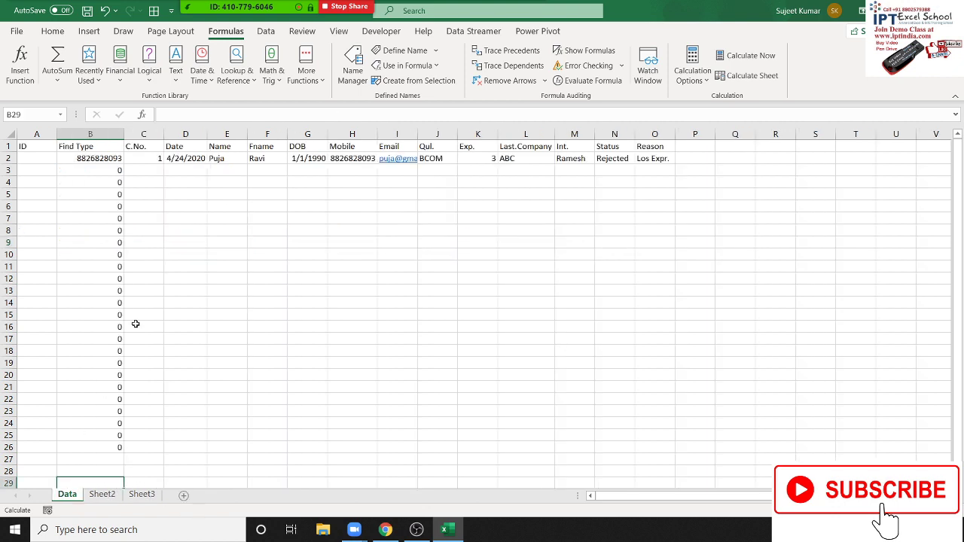
{"action": "left_click", "coordinate": [155, 164]}
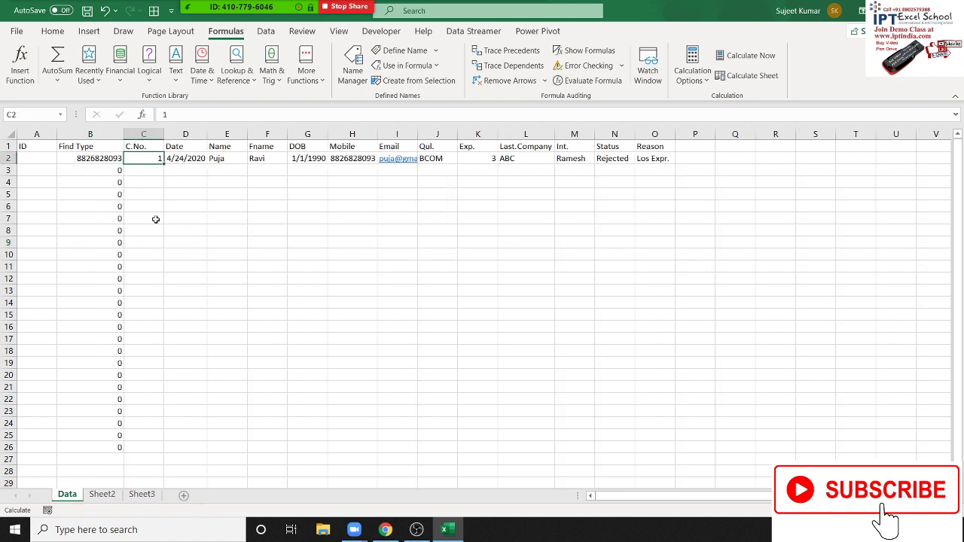
{"action": "left_click", "coordinate": [103, 497]}
{"action": "left_click", "coordinate": [96, 241]}
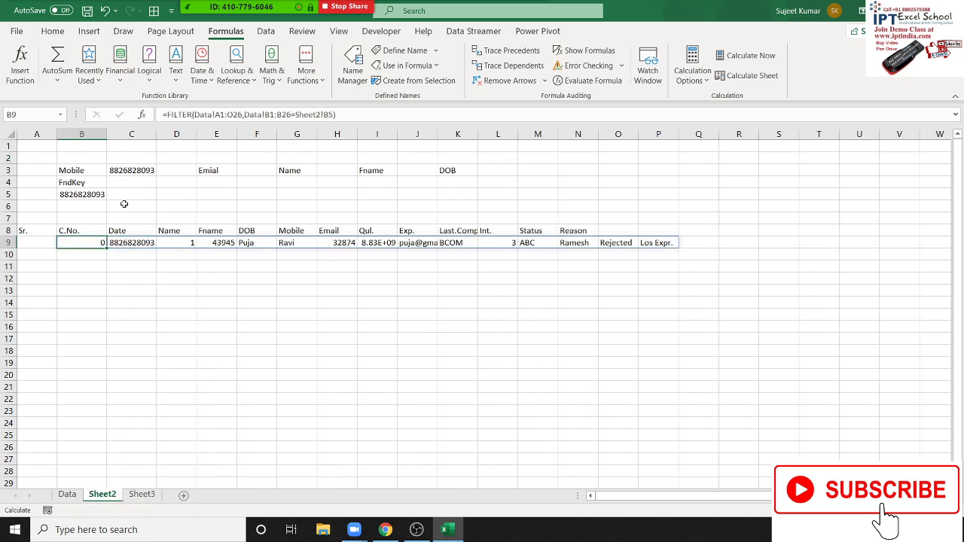
{"action": "left_click", "coordinate": [220, 115]}
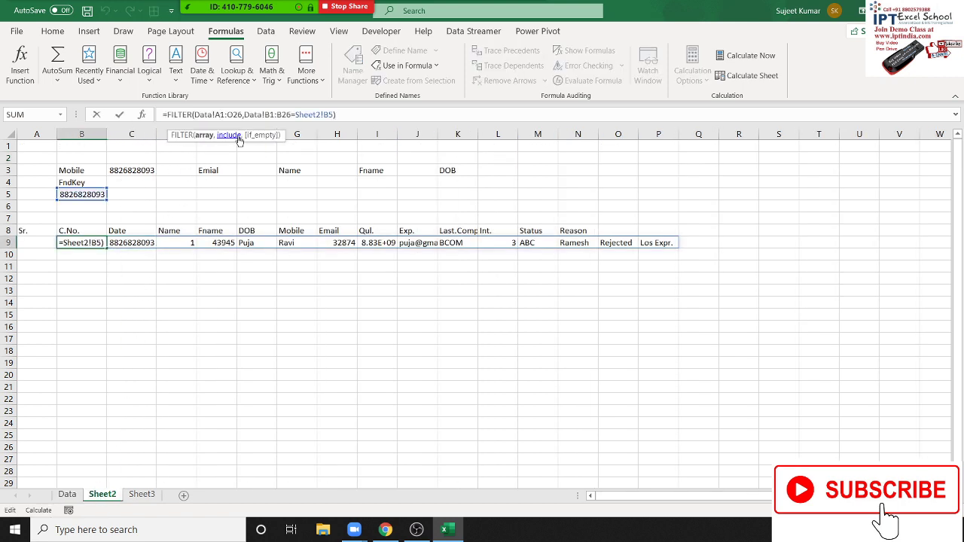
Step: Change the B9 FILTER source range from Data!A1:O26 to Data!C1:O26
{"action": "key", "text": "BackSpace"}
{"action": "type", "text": "C"}
{"action": "key", "text": "Return"}
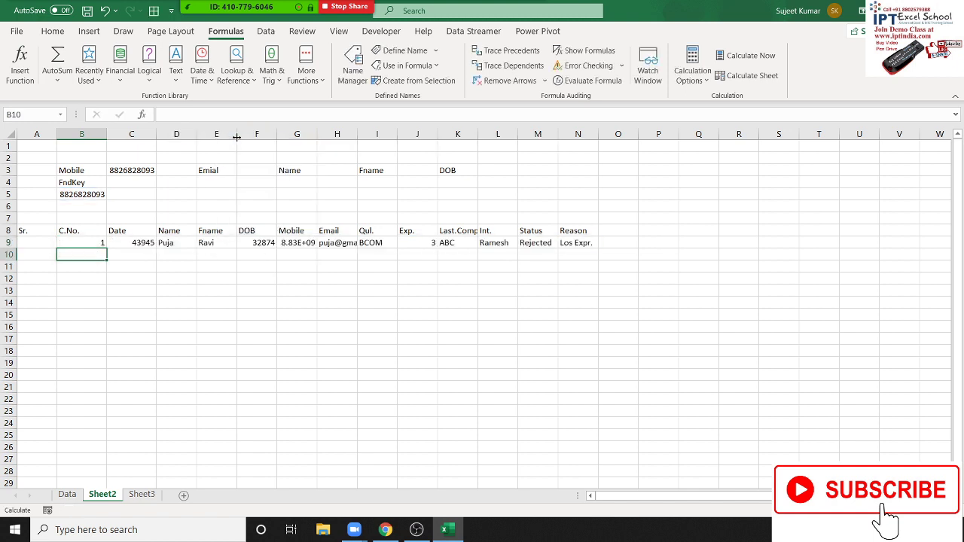
{"action": "key", "text": "Up"}
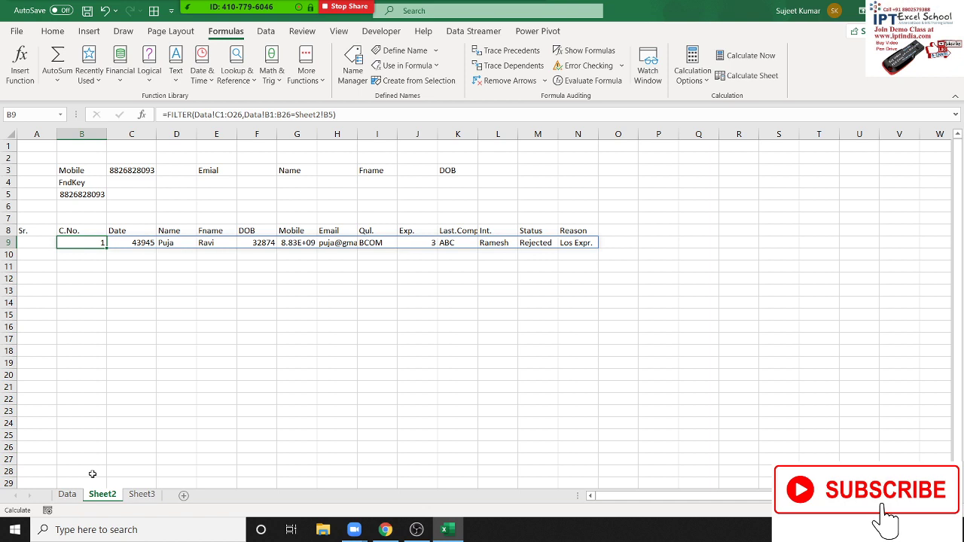
Step: Clear the Mobile search value in C3 and review FndKey in B5 and the results in row 9
{"action": "left_click", "coordinate": [149, 172]}
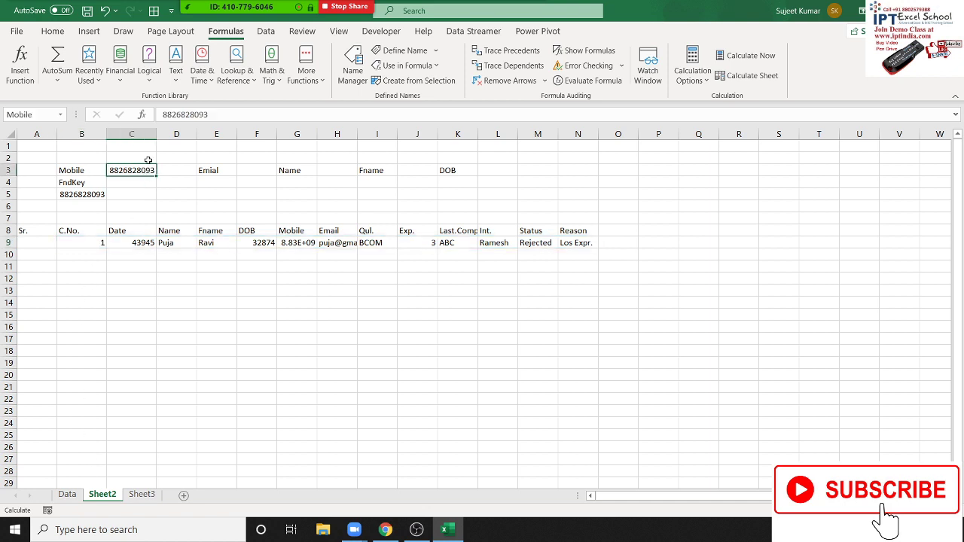
{"action": "key", "text": "Delete"}
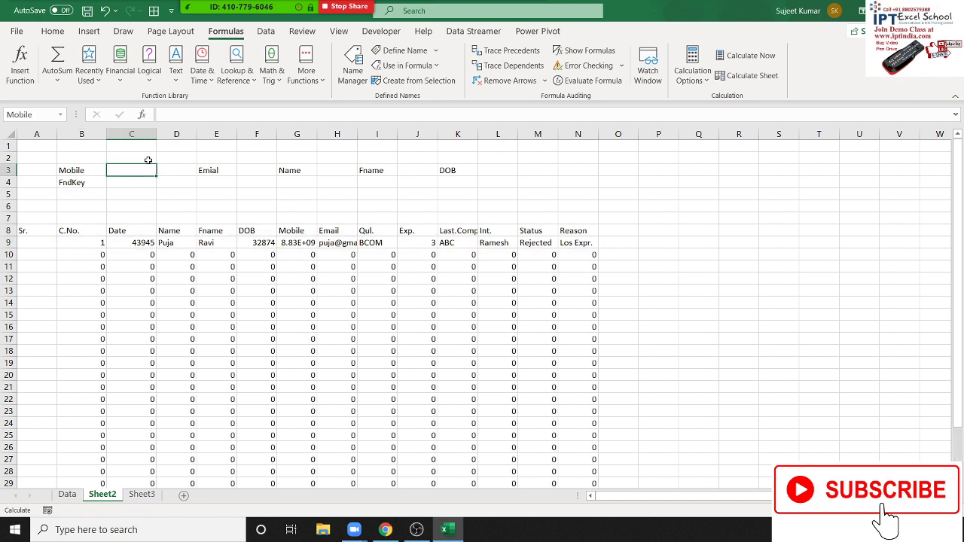
{"action": "key", "text": "Down"}
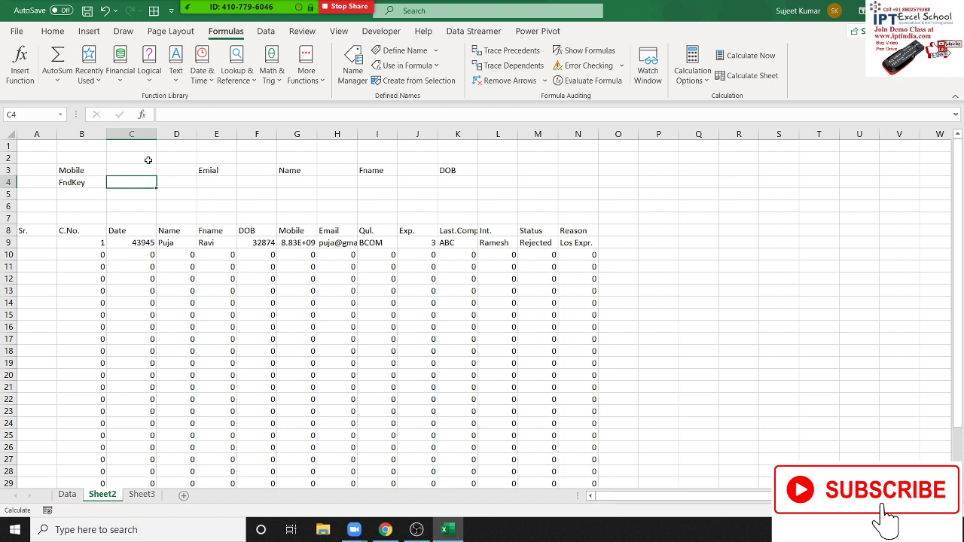
{"action": "key", "text": "Up"}
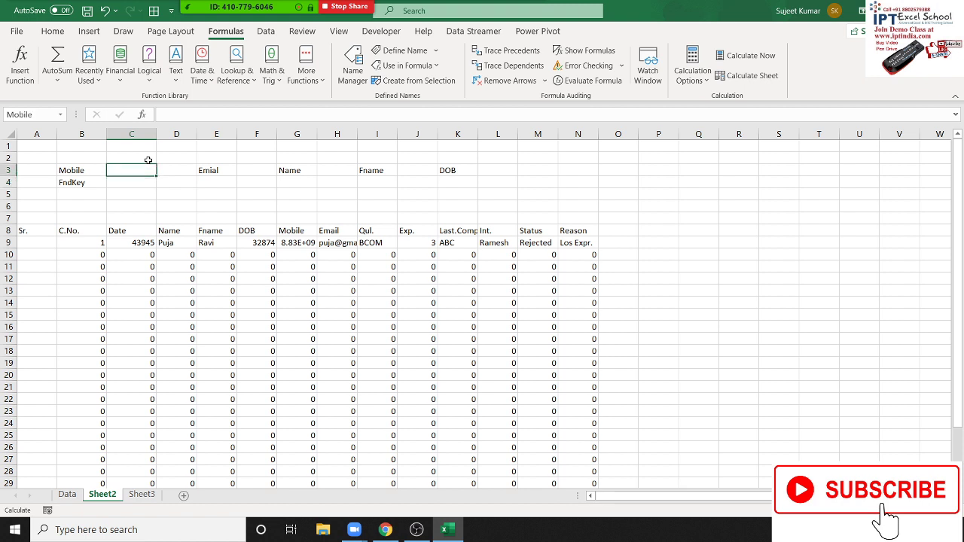
{"action": "key", "text": "Down"}
{"action": "key", "text": "Left"}
{"action": "key", "text": "Down"}
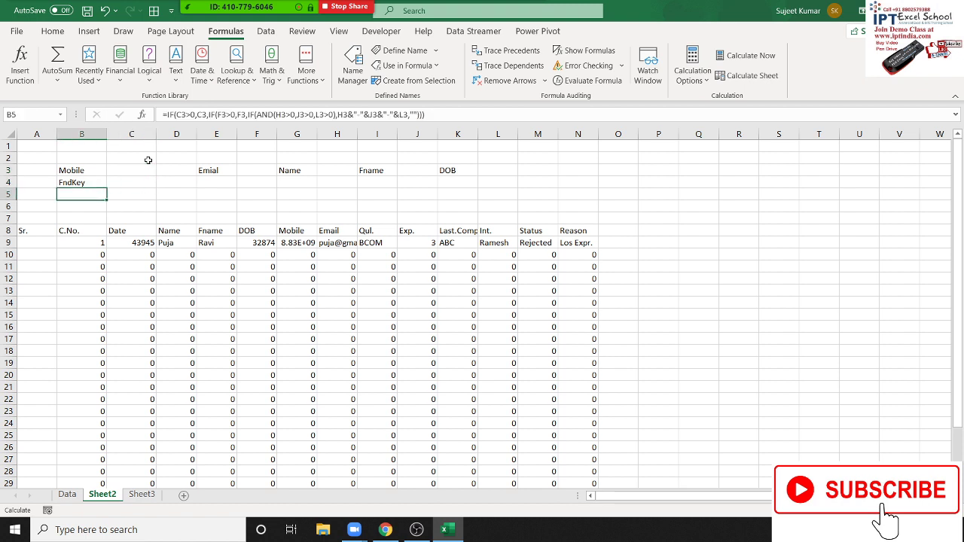
{"action": "key", "text": "Down"}
{"action": "key", "text": "Down"}
{"action": "key", "text": "Down"}
{"action": "key", "text": "Down"}
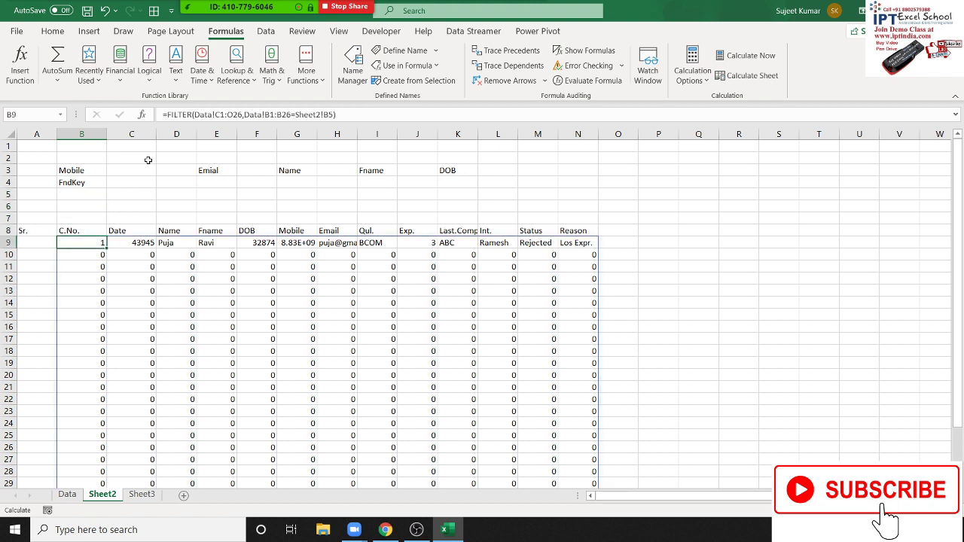
{"action": "key", "text": "Right"}
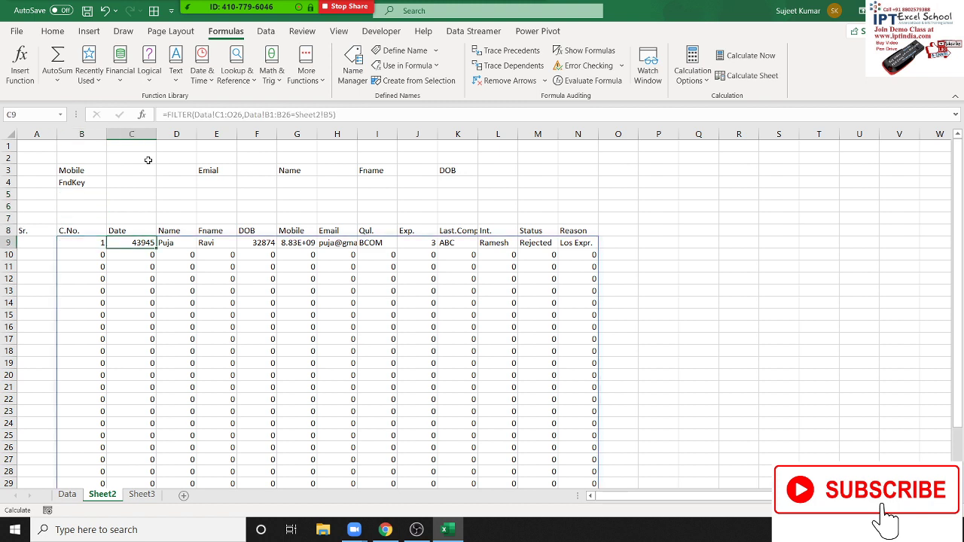
{"action": "key", "text": "Left"}
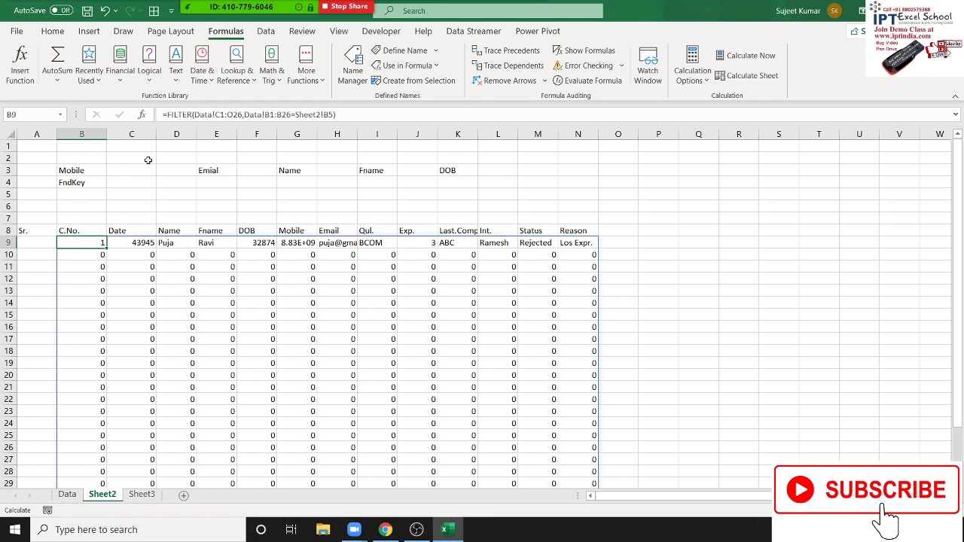
{"action": "scroll", "coordinate": [443, 234], "scroll_direction": "down", "scroll_amount": 3}
{"action": "scroll", "coordinate": [441, 273], "scroll_direction": "up", "scroll_amount": 3}
Step: Make B5's FndKey IF formula return 0 instead of an empty string
{"action": "left_click", "coordinate": [112, 194]}
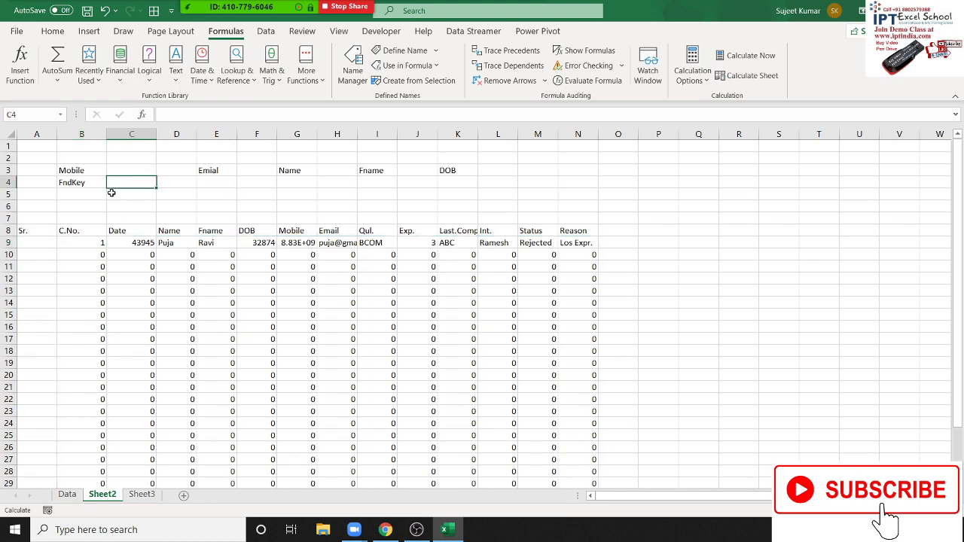
{"action": "left_click", "coordinate": [103, 193]}
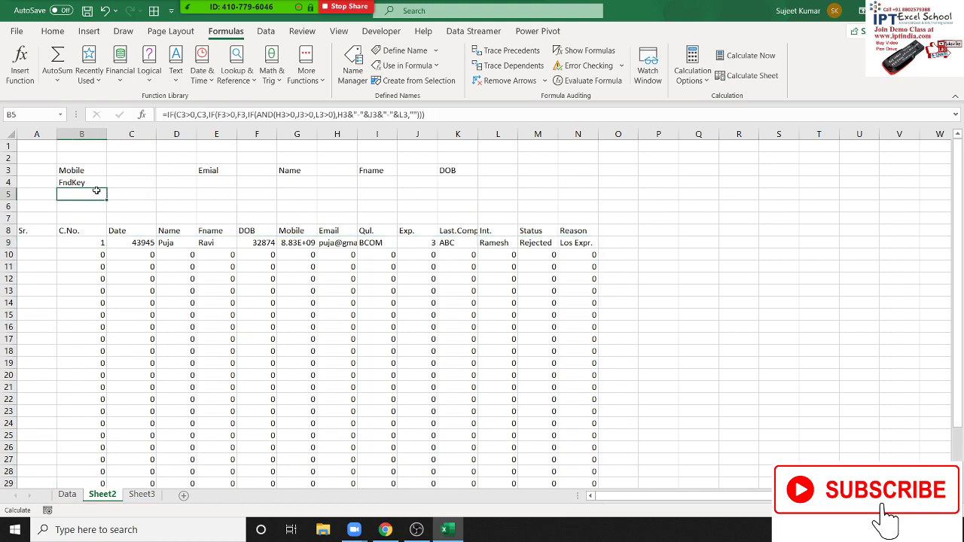
{"action": "left_click", "coordinate": [413, 113]}
{"action": "type", "text": "0"}
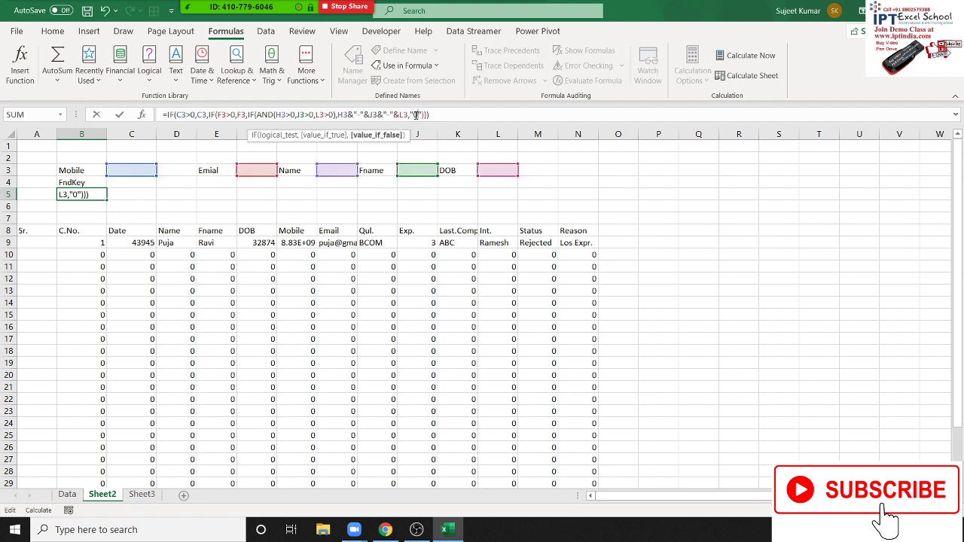
{"action": "key", "text": "Return"}
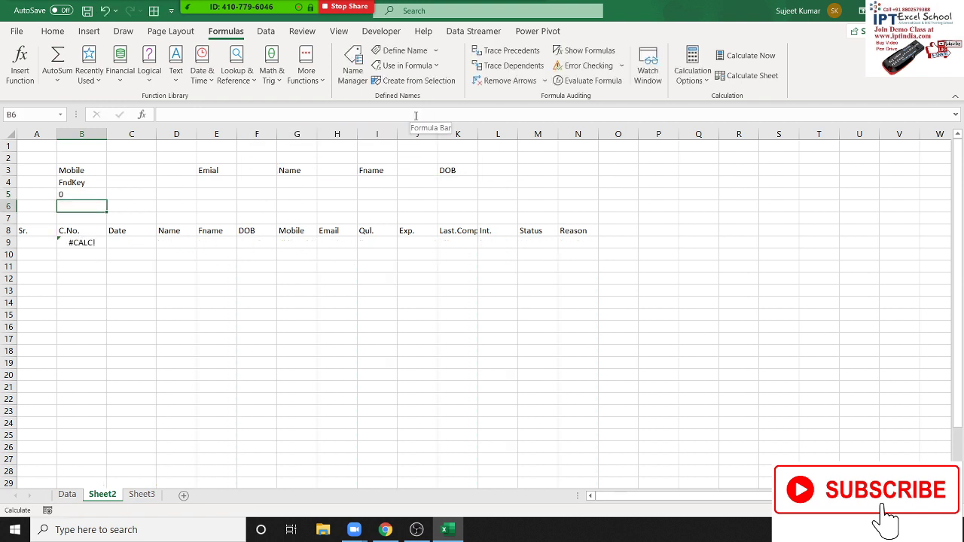
{"action": "key", "text": "Up"}
Step: Enter the candidate's e-mail address in the Email search field F3
{"action": "key", "text": "Up"}
{"action": "key", "text": "Right"}
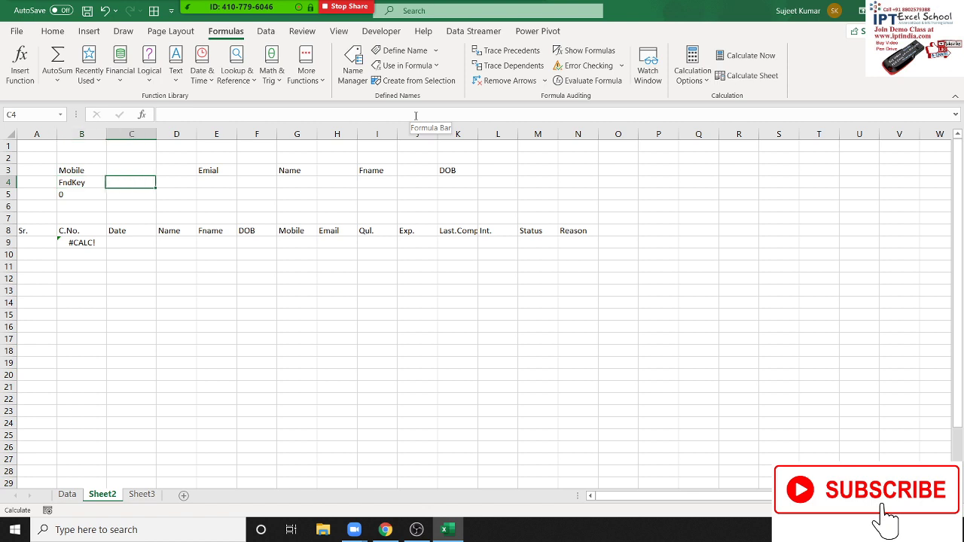
{"action": "key", "text": "Up"}
{"action": "key", "text": "Right"}
{"action": "key", "text": "Right"}
{"action": "key", "text": "Right"}
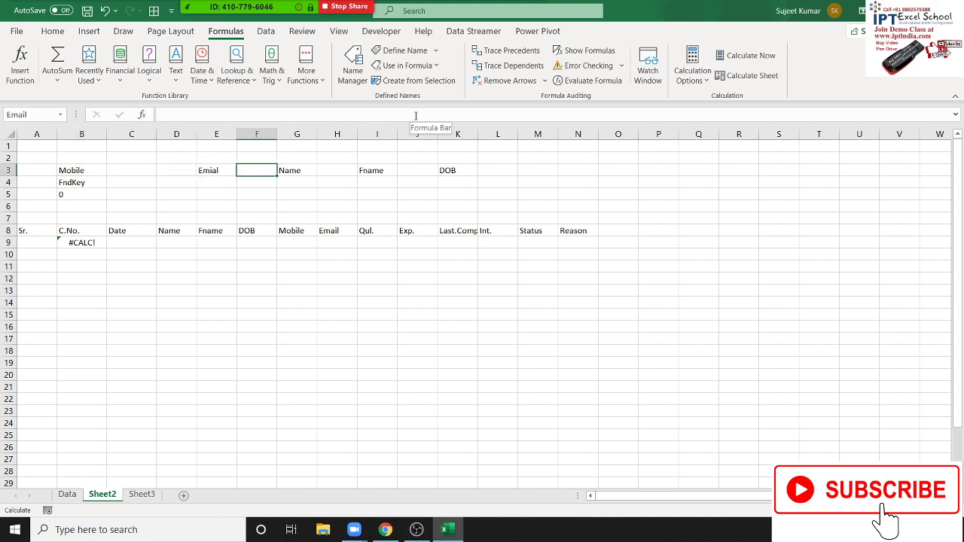
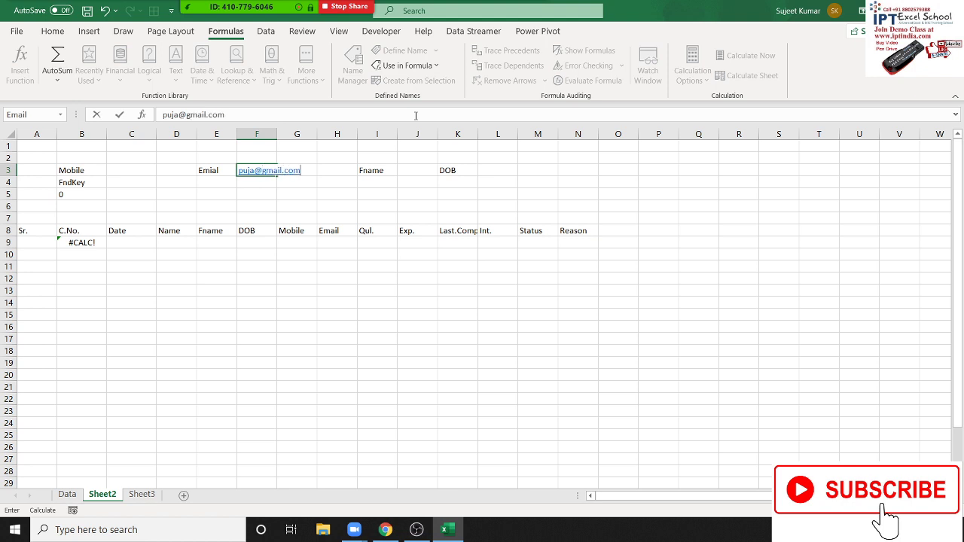
{"action": "key", "text": "Return"}
Step: Store B9's FILTER formula as apostrophe-prefixed text in P3, then clear the results in B9:N10
{"action": "left_click", "coordinate": [383, 242]}
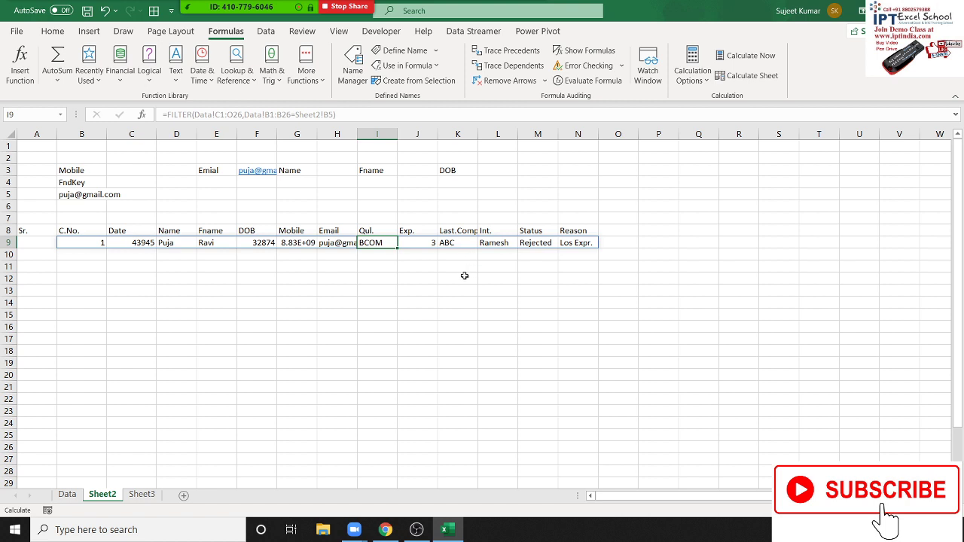
{"action": "left_click", "coordinate": [100, 243]}
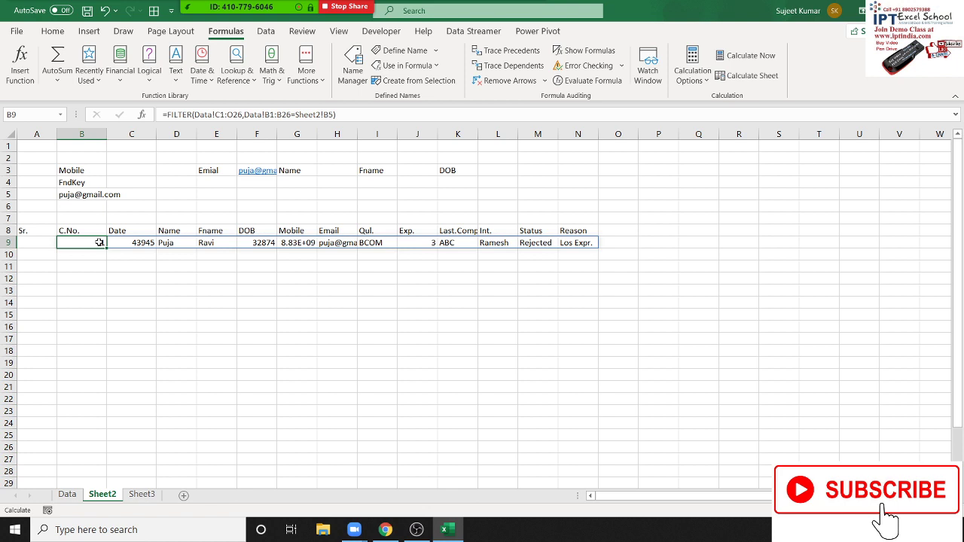
{"action": "left_click_drag", "start_coordinate": [336, 114], "coordinate": [163, 115]}
{"action": "key", "text": "ctrl+c"}
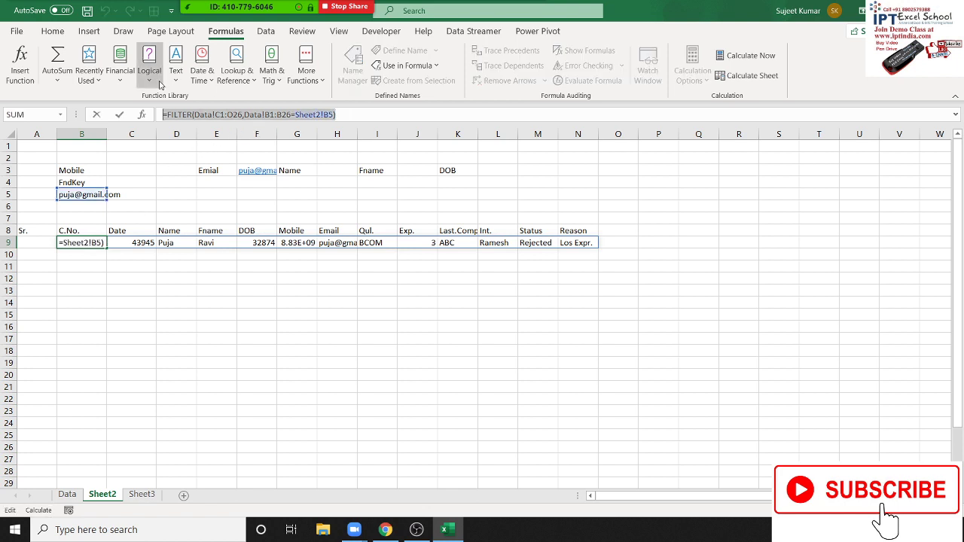
{"action": "left_click", "coordinate": [651, 170]}
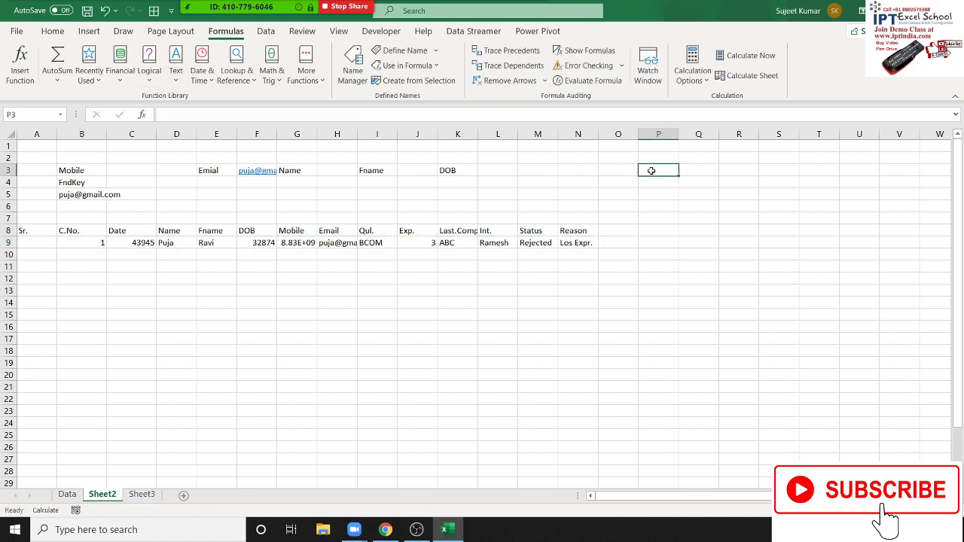
{"action": "type", "text": "'"}
{"action": "key", "text": "ctrl+v"}
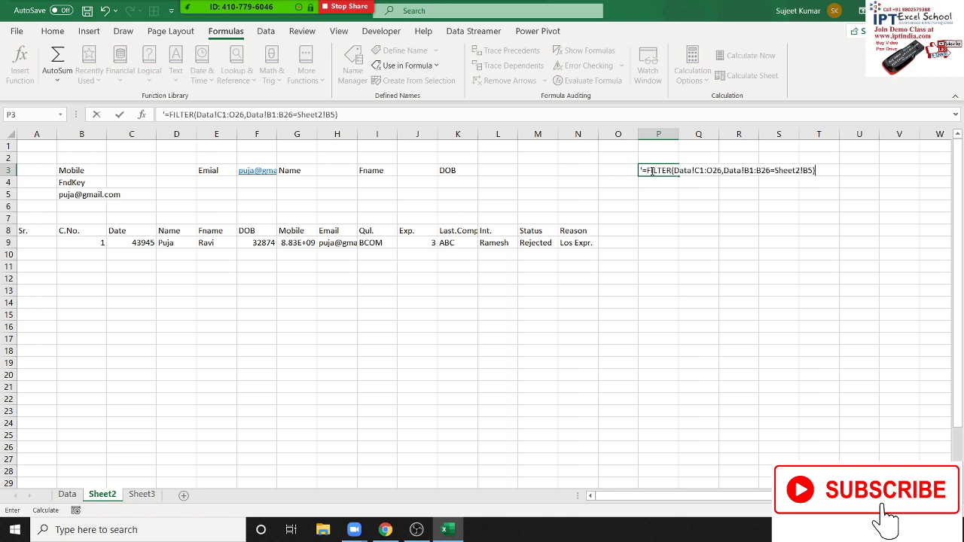
{"action": "key", "text": "Return"}
{"action": "left_click_drag", "start_coordinate": [102, 240], "coordinate": [568, 252]}
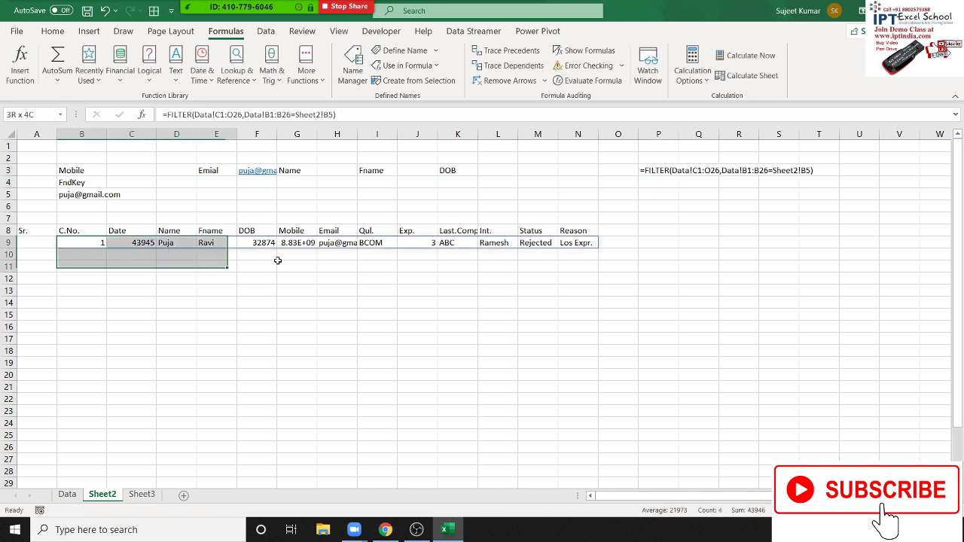
{"action": "key", "text": "Delete"}
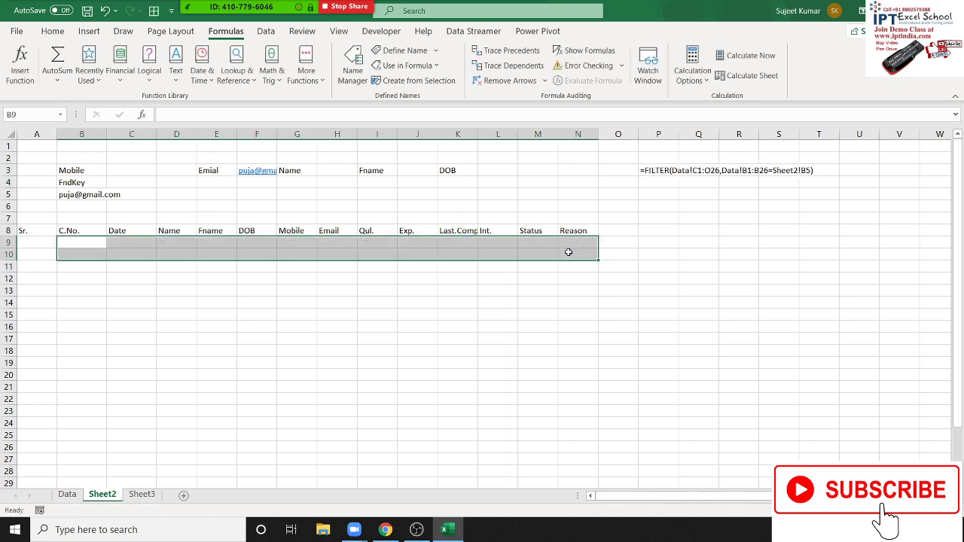
Step: On the Data sheet, enter a COUNTIF formula on B2 in cell A2
{"action": "left_click", "coordinate": [78, 496]}
{"action": "left_click", "coordinate": [36, 158]}
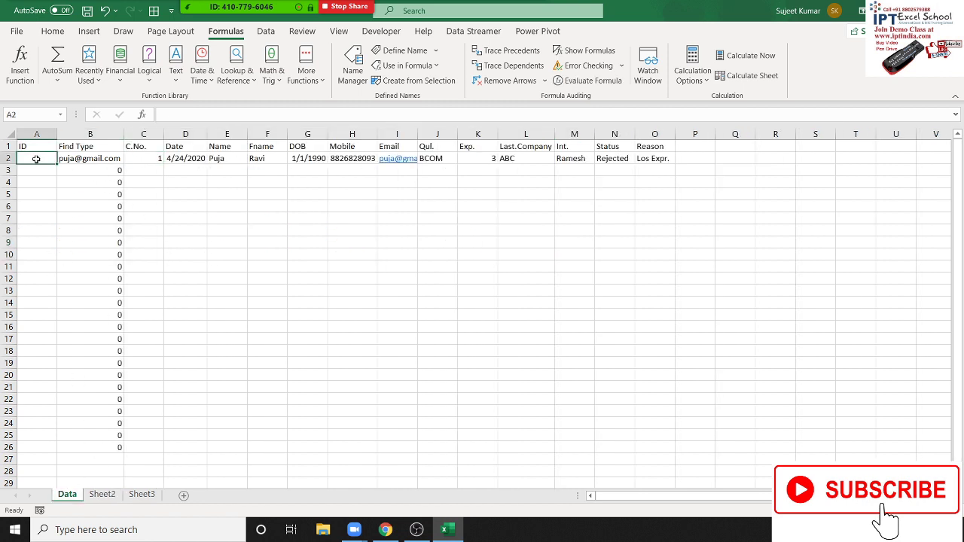
{"action": "type", "text": "=co"}
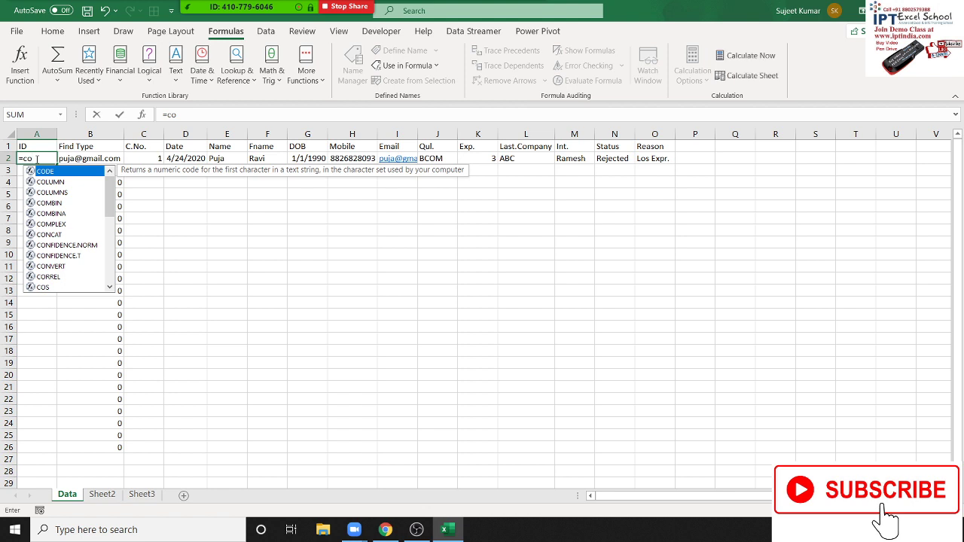
{"action": "key", "text": "Down"}
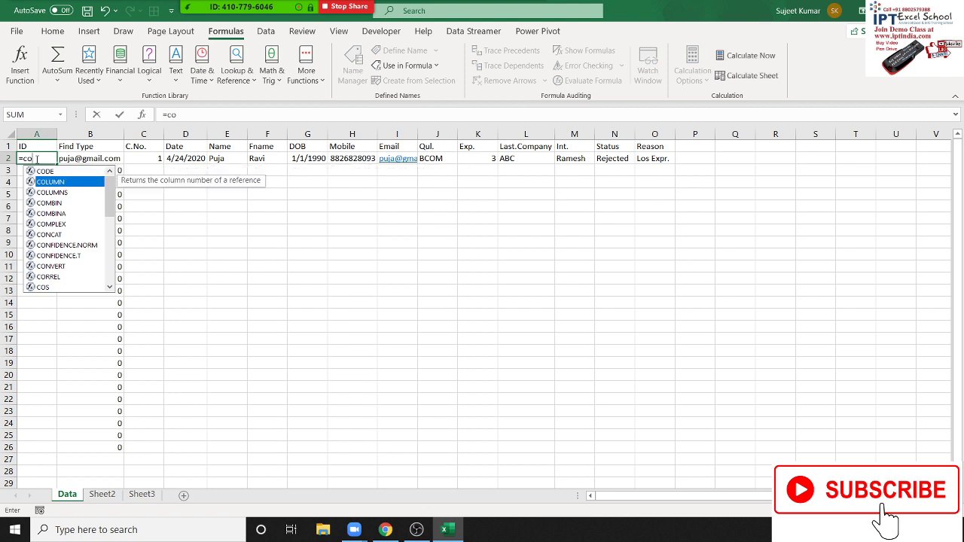
{"action": "type", "text": "un"}
{"action": "key", "text": "Down"}
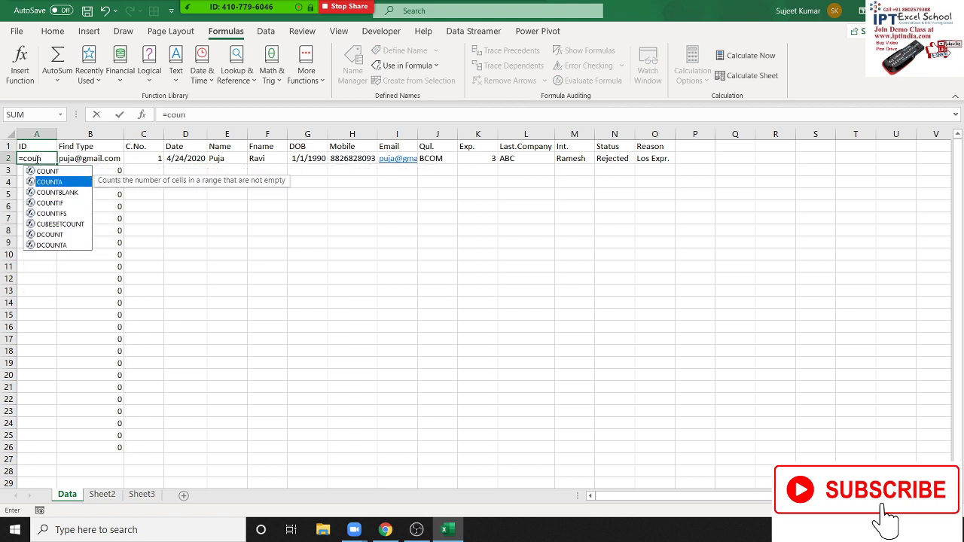
{"action": "key", "text": "Down"}
{"action": "key", "text": "Down"}
{"action": "key", "text": "Tab"}
{"action": "type", "text": "B2"}
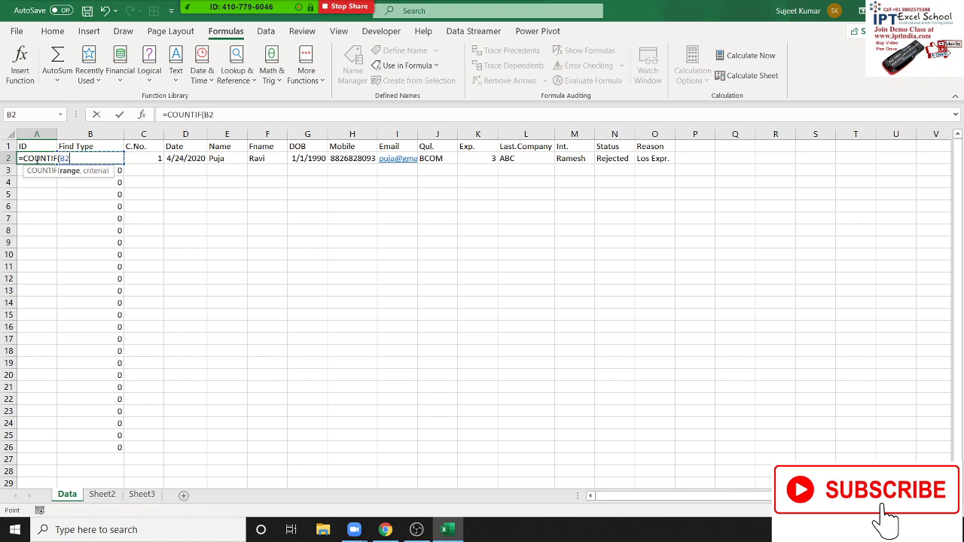
{"action": "type", "text": "."}
{"action": "type", "text": "b2"}
{"action": "type", "text": ","}
{"action": "type", "text": "b2)"}
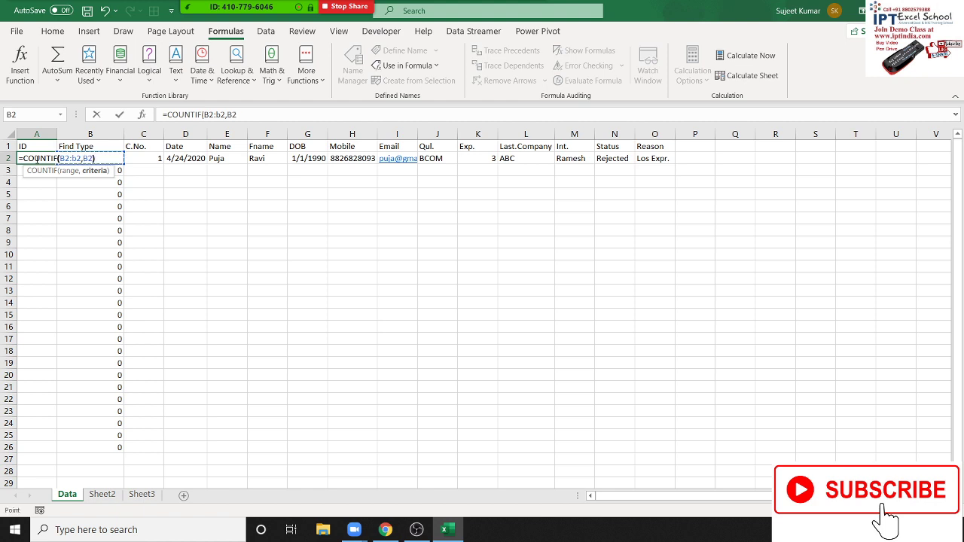
{"action": "key", "text": "Return"}
Step: Revise A2 to =COUNTIF($B$2:B2,B2)&"-"&B2 to build the running-count key
{"action": "left_click", "coordinate": [35, 159]}
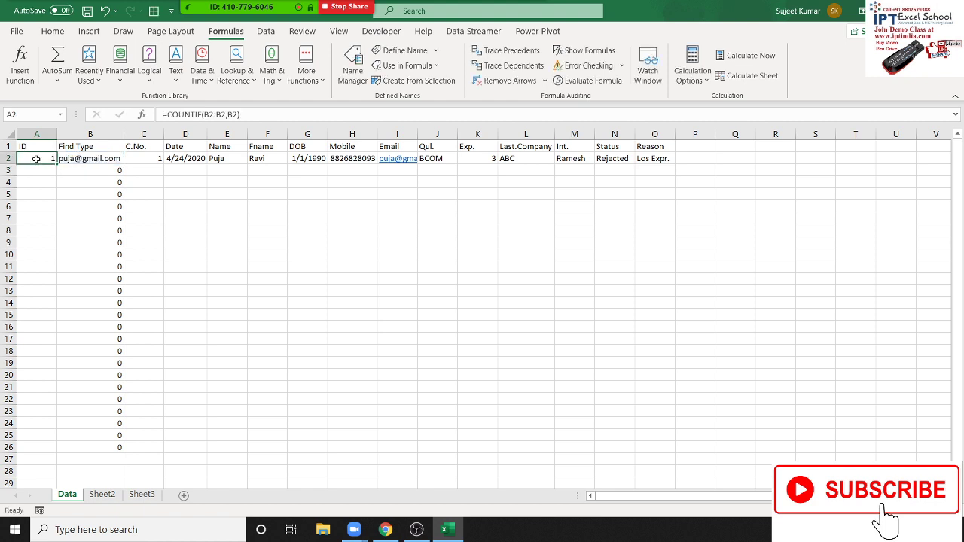
{"action": "left_click", "coordinate": [208, 116]}
{"action": "left_click_drag", "start_coordinate": [203, 117], "coordinate": [224, 117]}
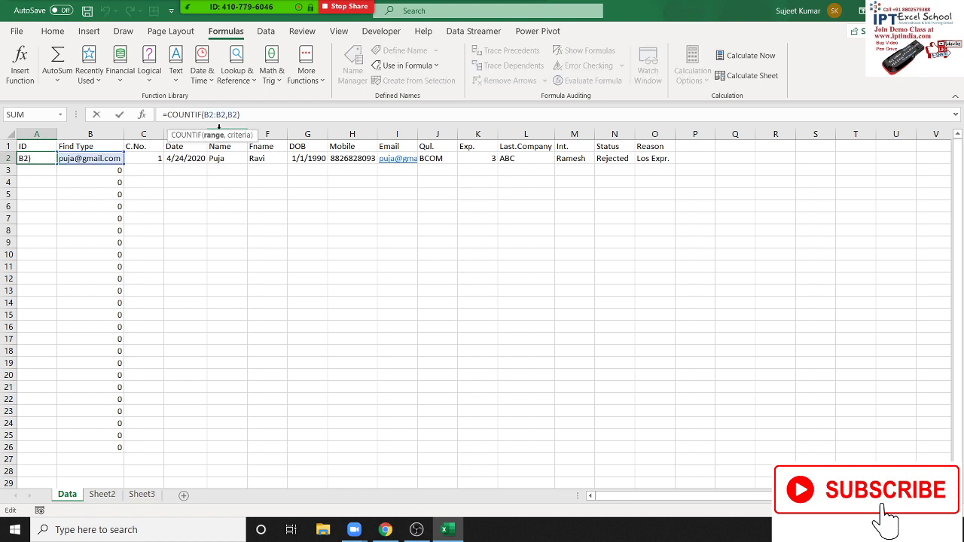
{"action": "key", "text": "F4"}
{"action": "left_click", "coordinate": [273, 118]}
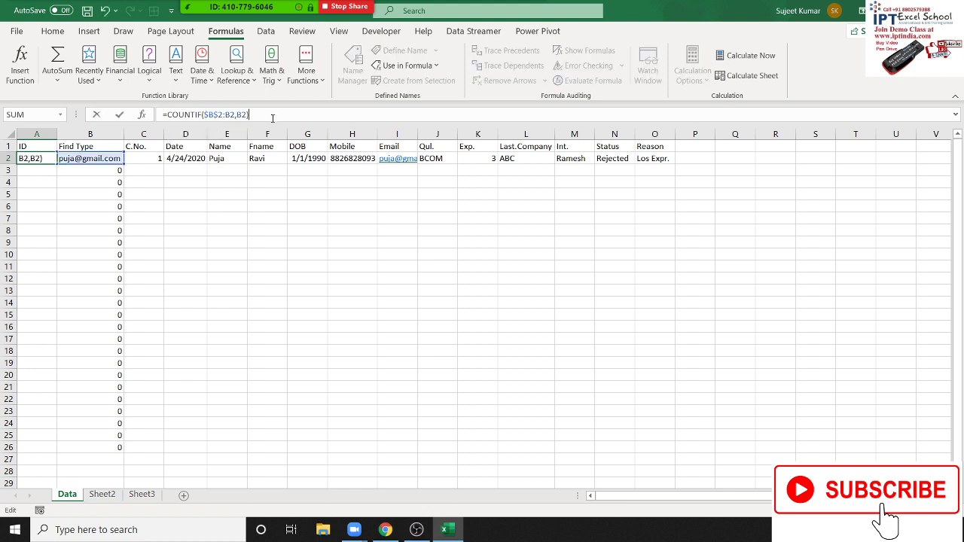
{"action": "type", "text": "&\"-\""}
{"action": "type", "text": "&"}
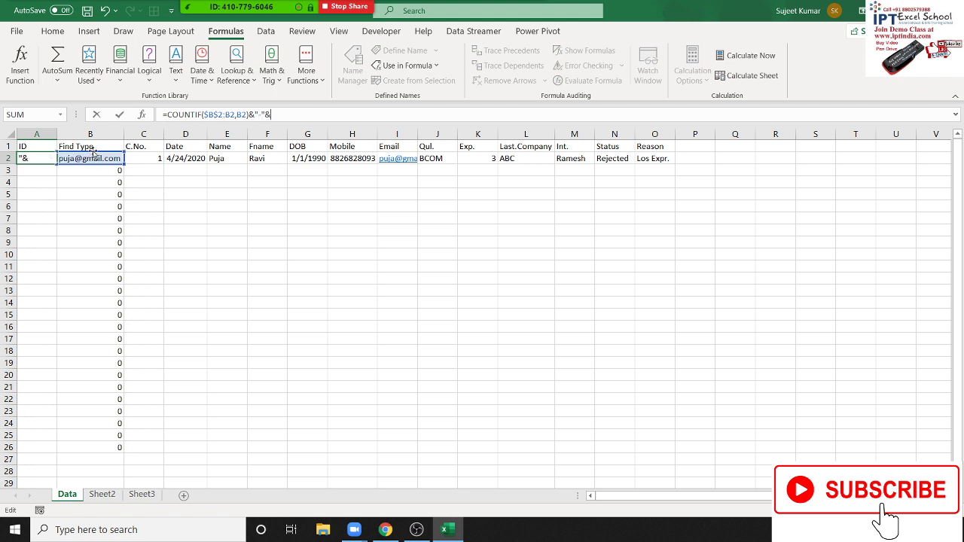
{"action": "left_click", "coordinate": [99, 160]}
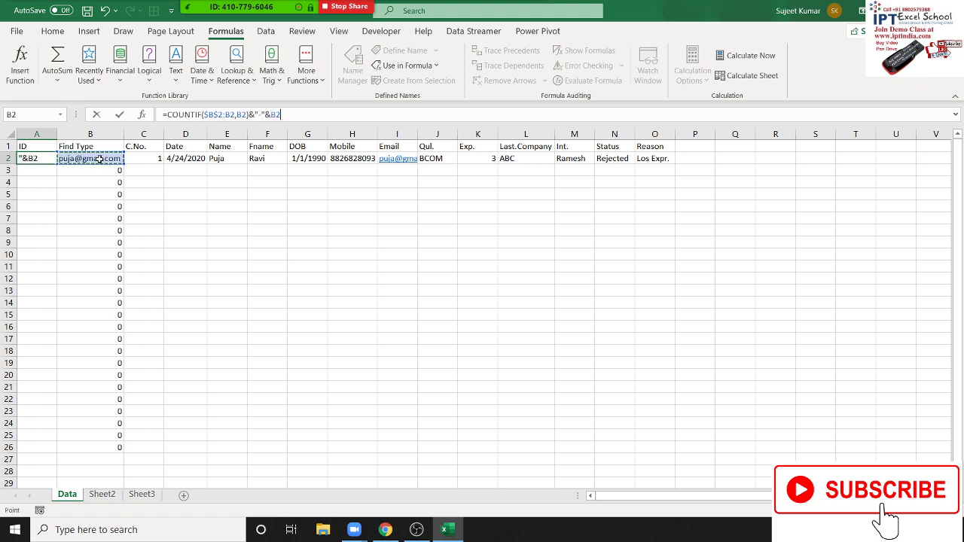
{"action": "key", "text": "Return"}
Step: Fill the key formula down the ID column from A2 to A26
{"action": "key", "text": "Right"}
{"action": "key", "text": "ctrl+Down"}
{"action": "key", "text": "Left"}
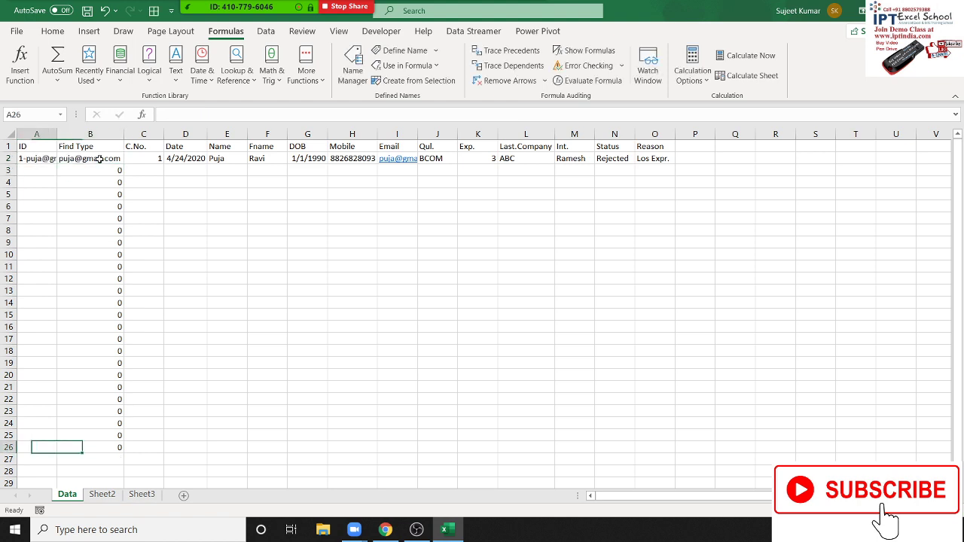
{"action": "key", "text": "ctrl+shift+Up"}
{"action": "key", "text": "ctrl+d"}
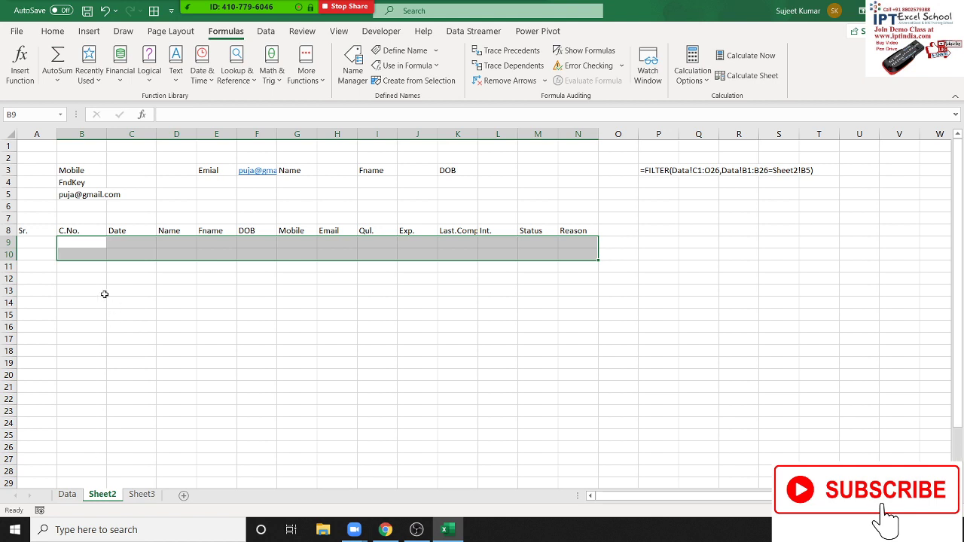
Step: Enter serial number 1 in Sheet2 cell A9
{"action": "left_click", "coordinate": [52, 246]}
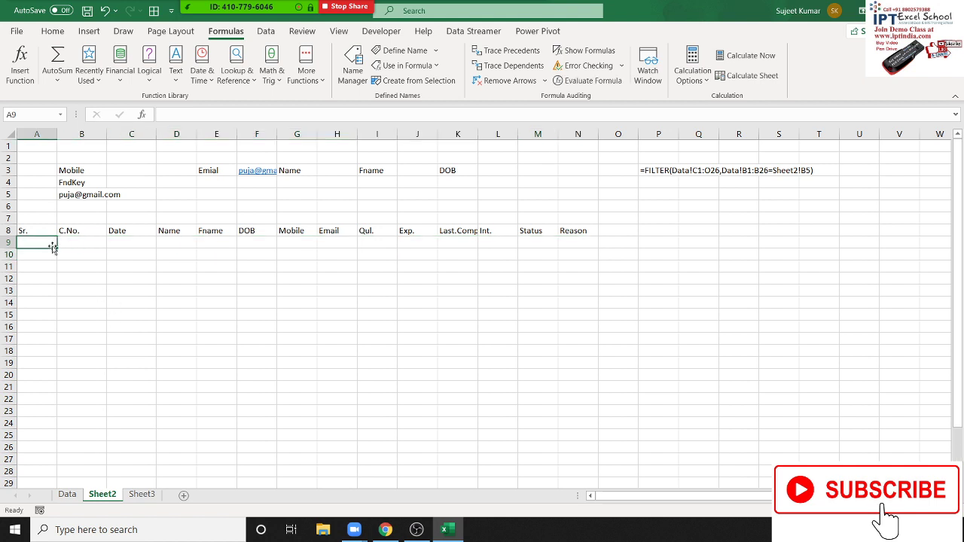
{"action": "type", "text": "=co"}
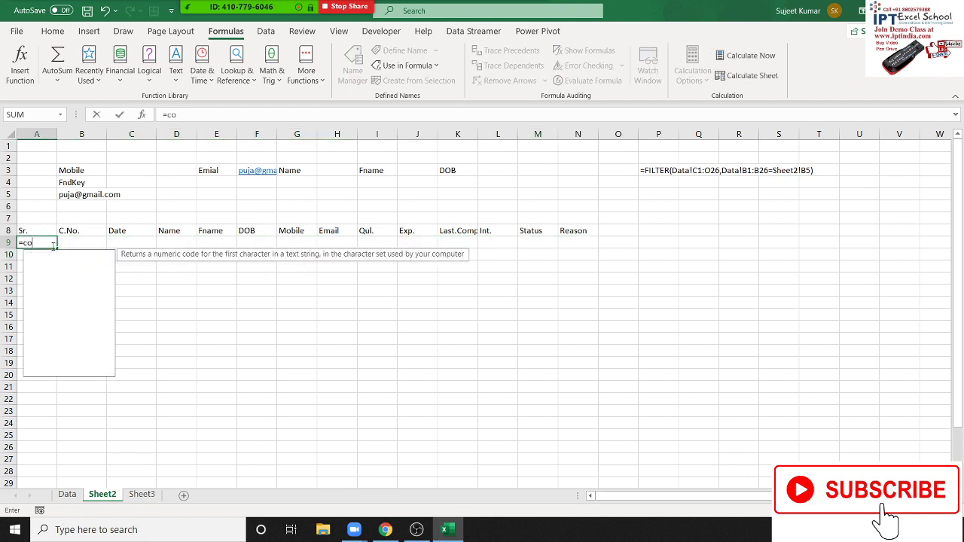
{"action": "type", "text": "ng"}
{"action": "key", "text": "BackSpace"}
{"action": "key", "text": "BackSpace"}
{"action": "key", "text": "BackSpace"}
{"action": "key", "text": "BackSpace"}
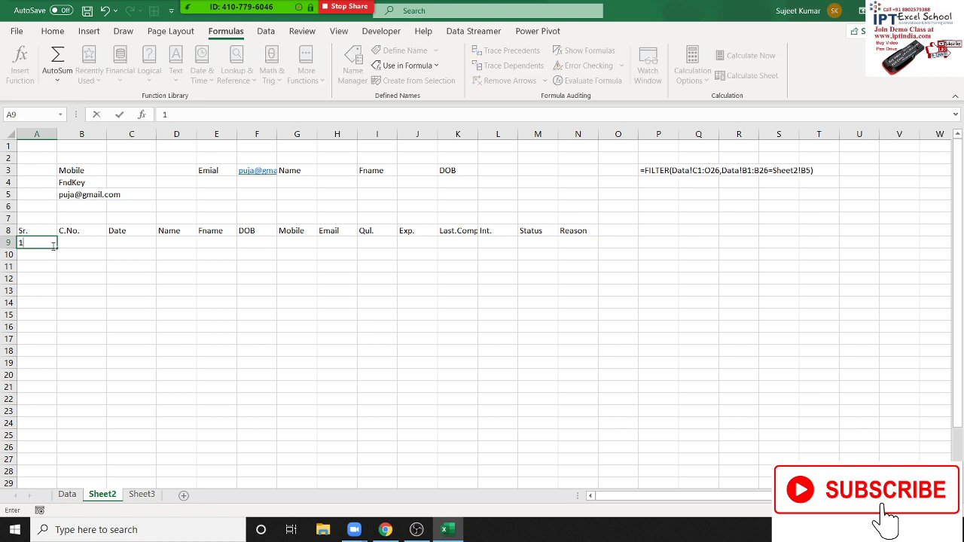
{"action": "key", "text": "Return"}
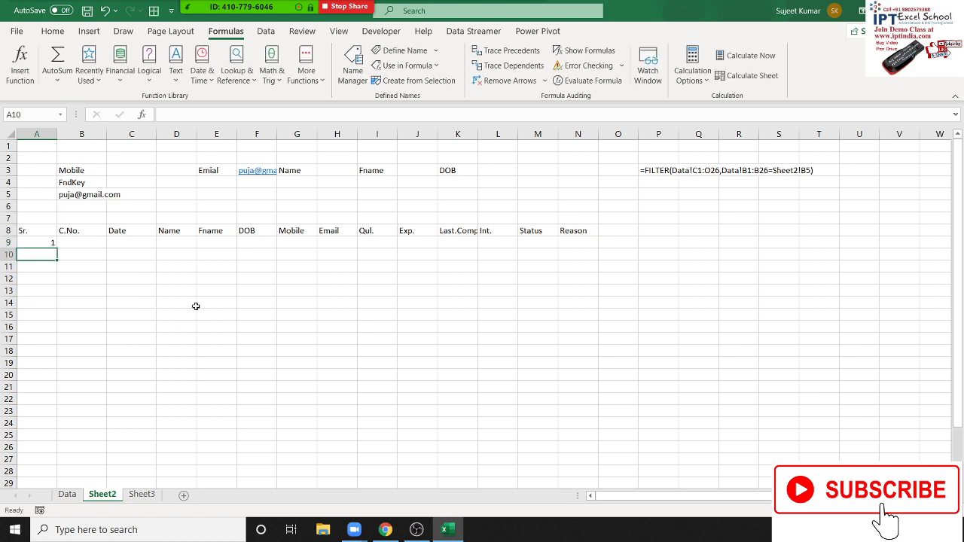
{"action": "key", "text": "Up"}
{"action": "key", "text": "Right"}
Step: Enter =VLOOKUP(A9&"-"&B5,Data!A:O,3,0) in B9 to return the matching C.No
{"action": "type", "text": "=vl"}
{"action": "key", "text": "Tab"}
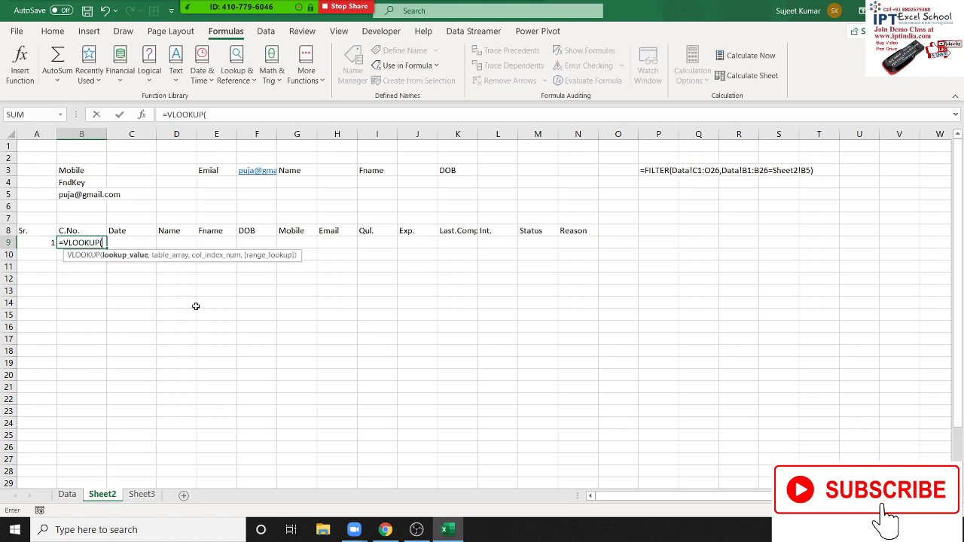
{"action": "key", "text": "Up"}
{"action": "key", "text": "Up"}
{"action": "key", "text": "Up"}
{"action": "key", "text": "Up"}
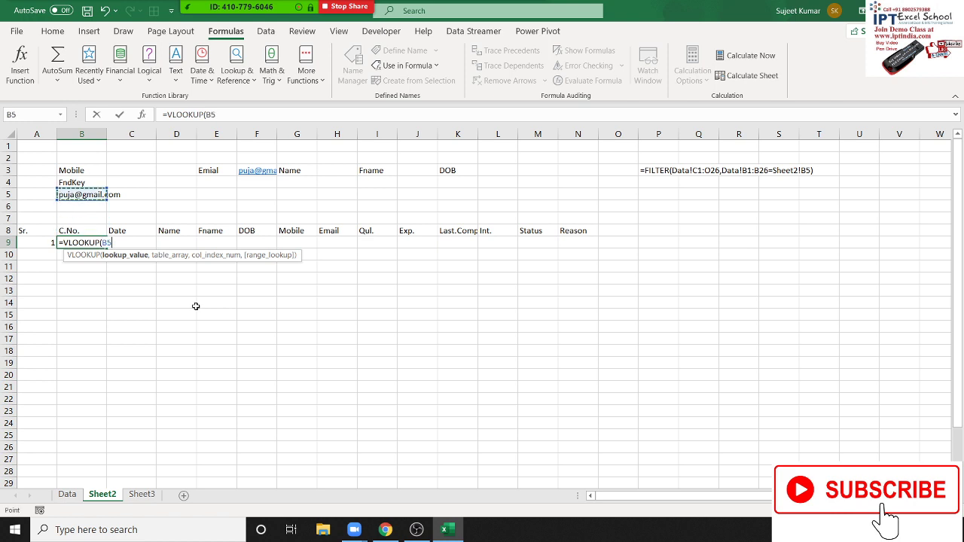
{"action": "type", "text": ","}
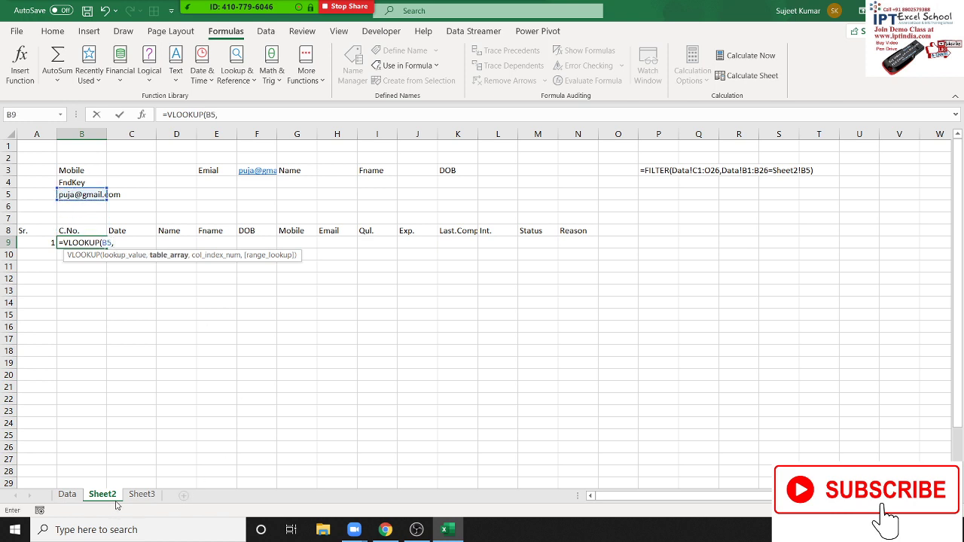
{"action": "key", "text": "BackSpace"}
{"action": "key", "text": "BackSpace"}
{"action": "key", "text": "BackSpace"}
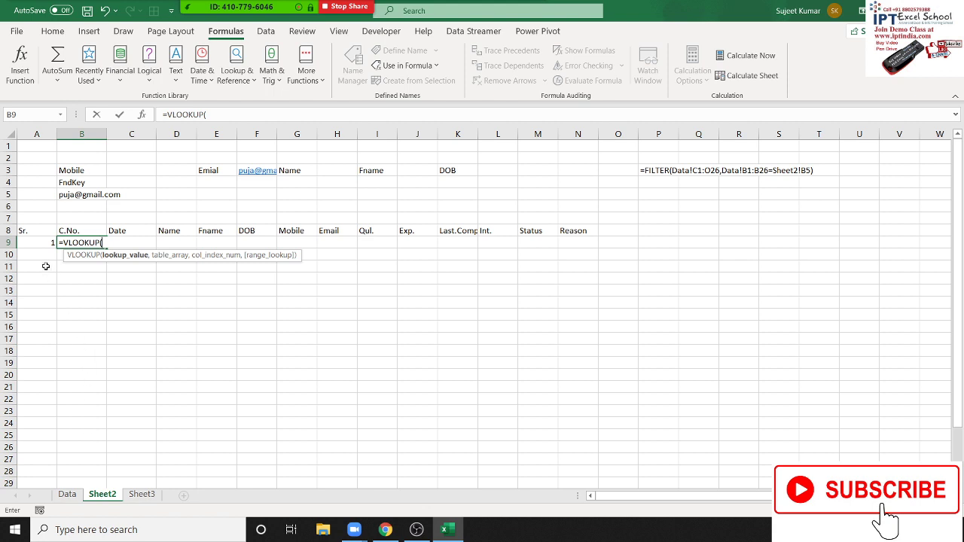
{"action": "left_click", "coordinate": [41, 241]}
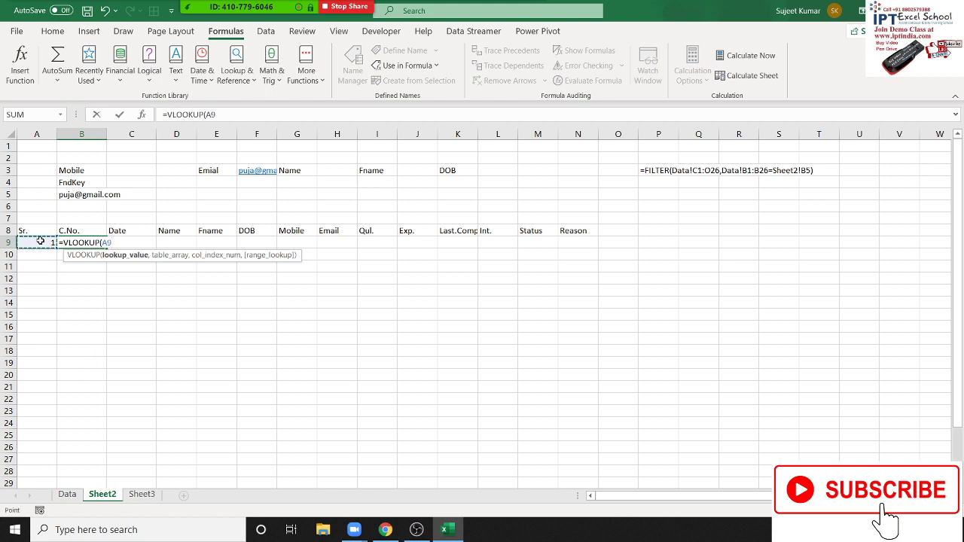
{"action": "type", "text": "&\"-\""}
{"action": "type", "text": "&"}
{"action": "left_click", "coordinate": [76, 200]}
{"action": "type", "text": ","}
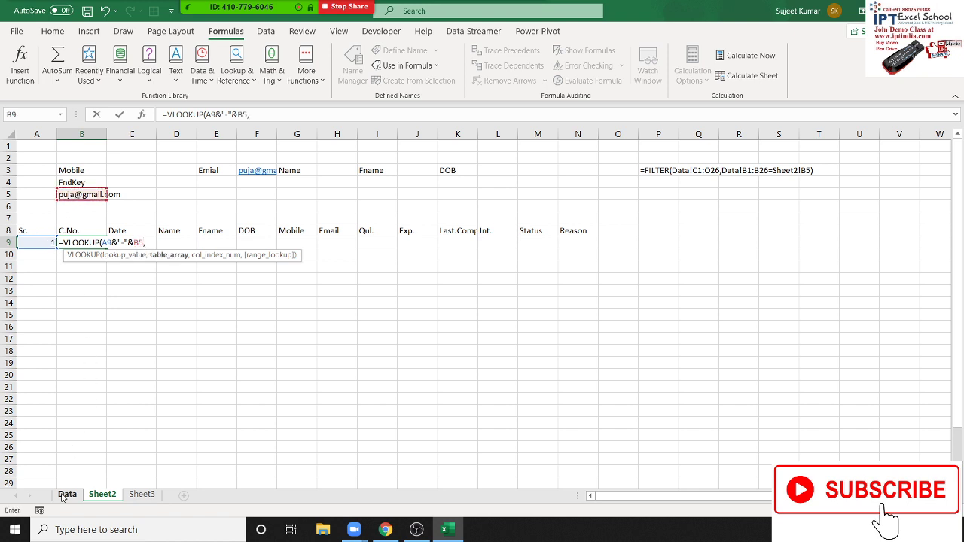
{"action": "left_click", "coordinate": [67, 494]}
{"action": "left_click_drag", "start_coordinate": [33, 138], "coordinate": [649, 171]}
{"action": "type", "text": ","}
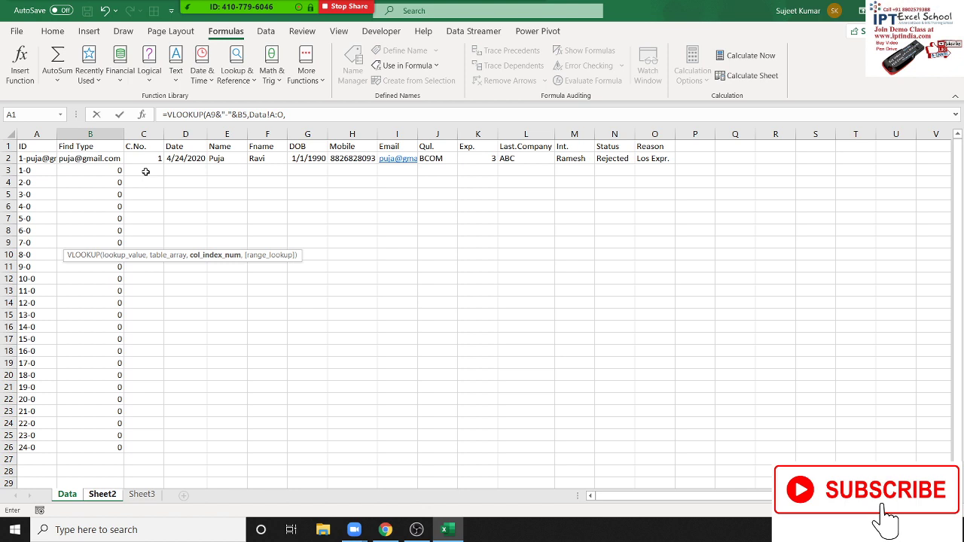
{"action": "type", "text": "3,0"}
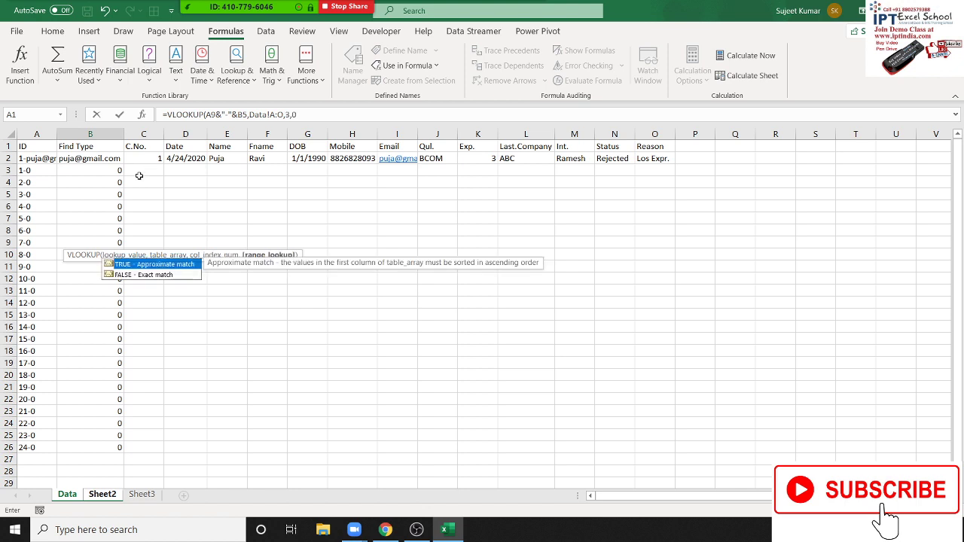
{"action": "key", "text": "Return"}
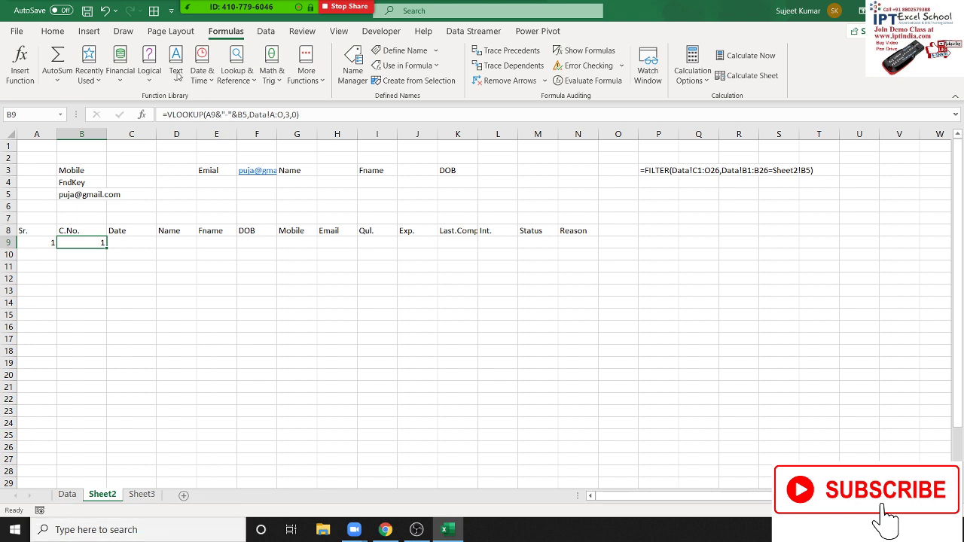
{"action": "left_click", "coordinate": [87, 11]}
Step: Save the workbook as HR.xlsm in the 2020 folder on drive F:
{"action": "left_click", "coordinate": [457, 293]}
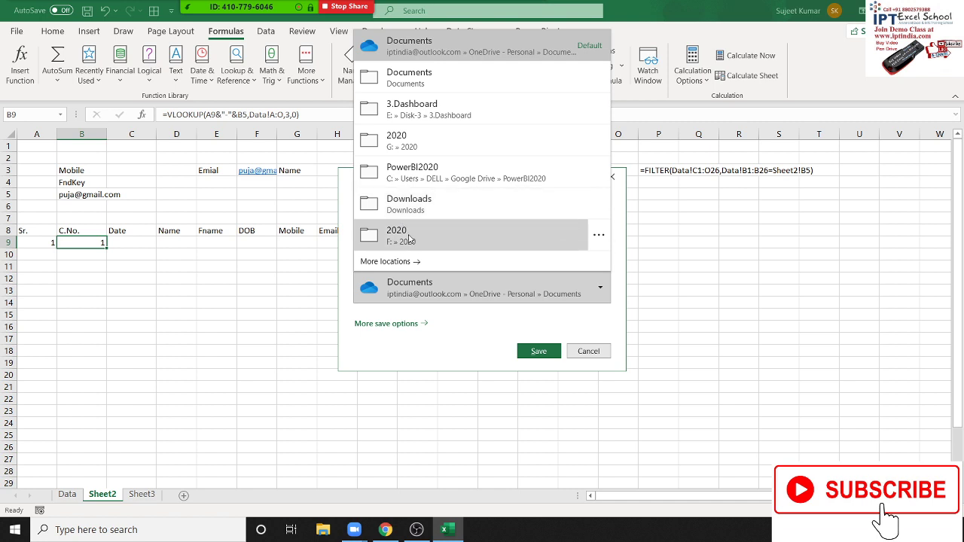
{"action": "left_click", "coordinate": [409, 240]}
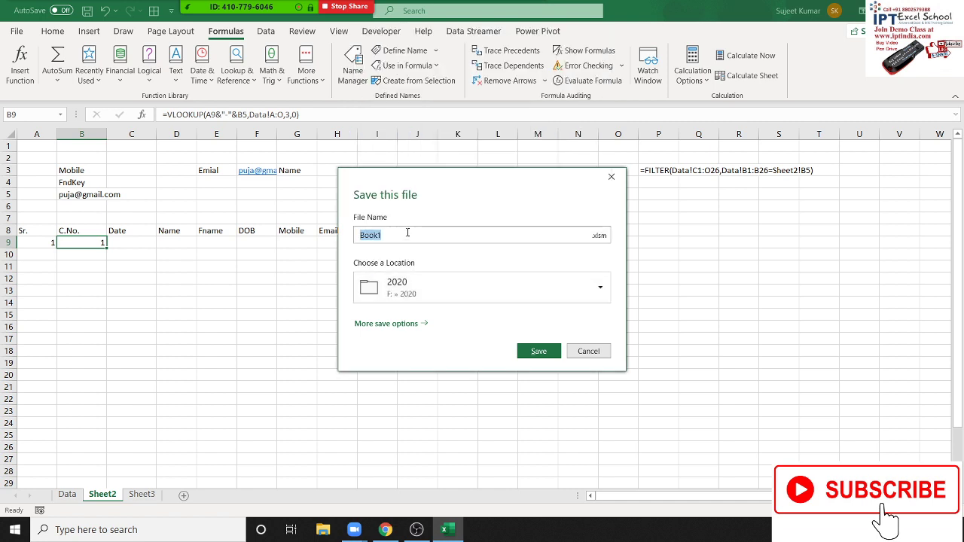
{"action": "type", "text": "HR"}
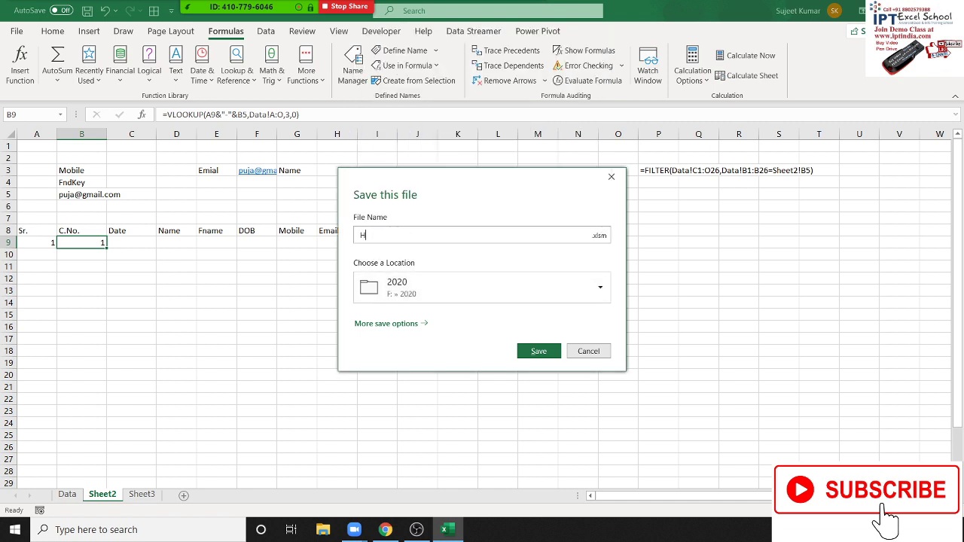
{"action": "left_click", "coordinate": [528, 354]}
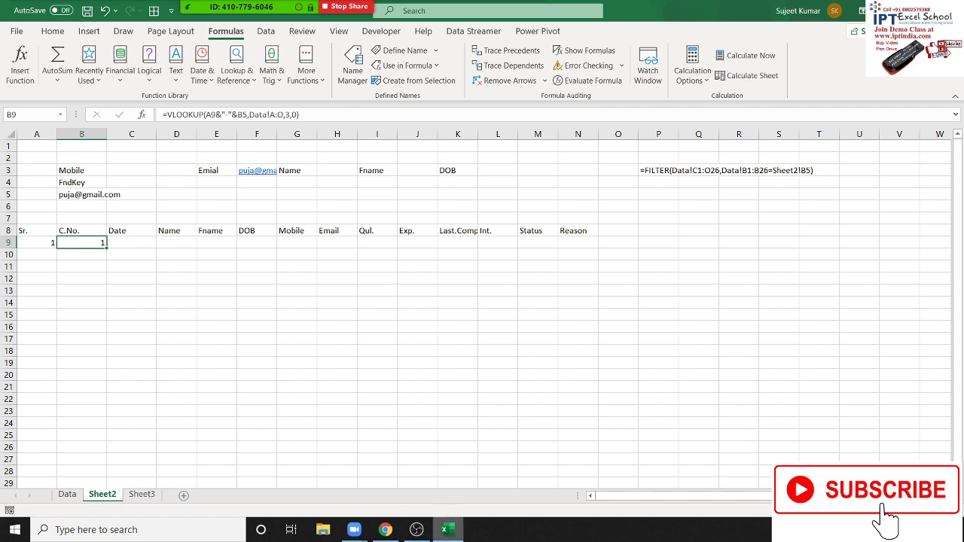
Step: Switch to Gmail in Chrome and browse the Sent folder's messages with Excel attachments
{"action": "left_click", "coordinate": [385, 530]}
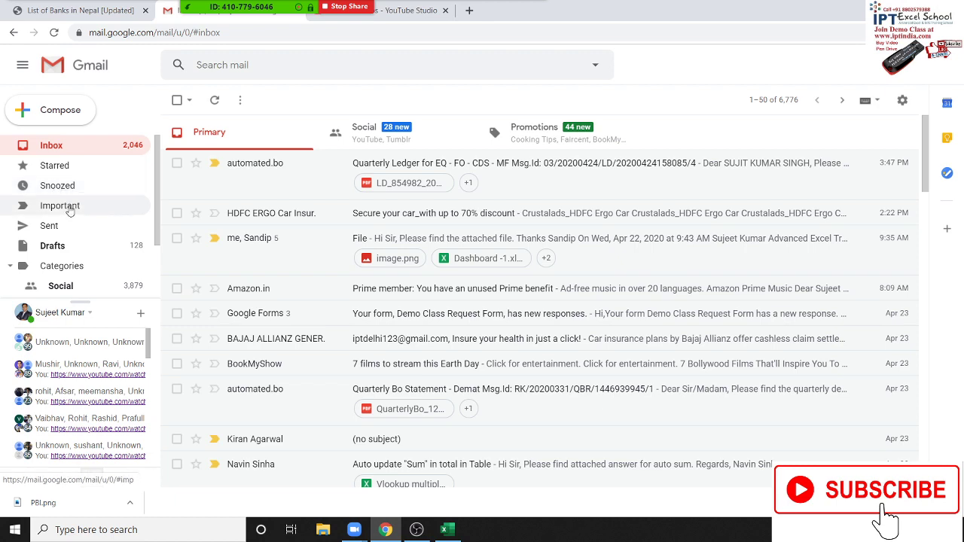
{"action": "left_click", "coordinate": [65, 228]}
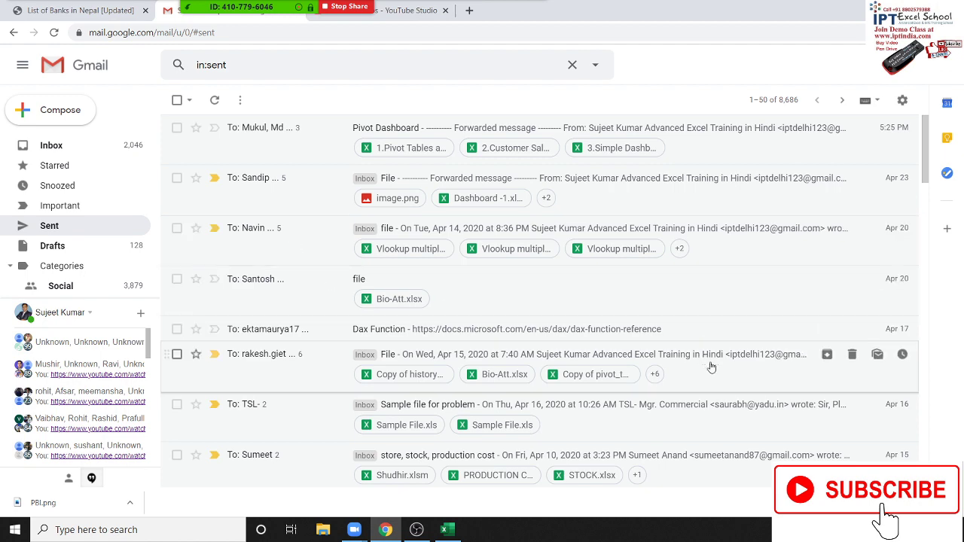
{"action": "scroll", "coordinate": [728, 390], "scroll_direction": "down", "scroll_amount": 1}
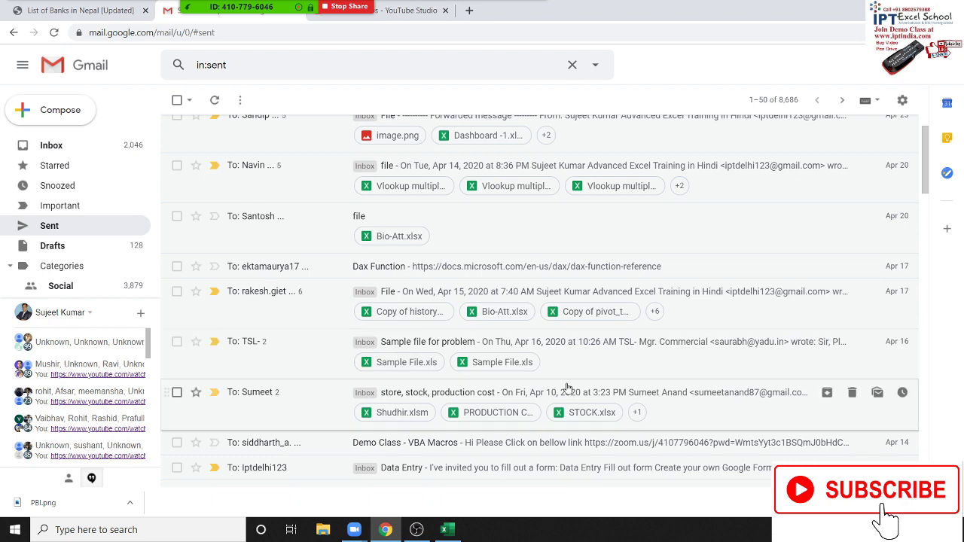
{"action": "scroll", "coordinate": [567, 387], "scroll_direction": "down", "scroll_amount": 1}
{"action": "scroll", "coordinate": [557, 422], "scroll_direction": "down", "scroll_amount": 1}
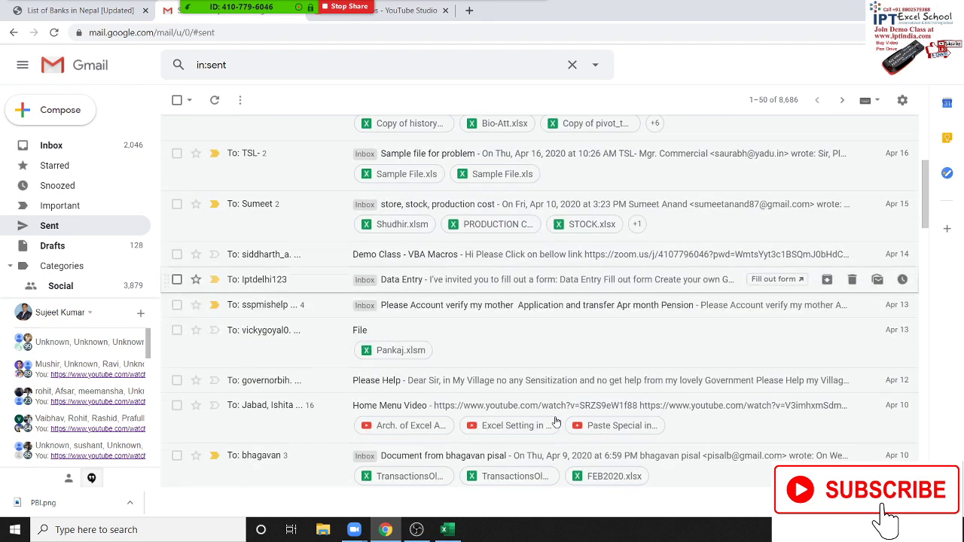
{"action": "scroll", "coordinate": [555, 422], "scroll_direction": "down", "scroll_amount": 1}
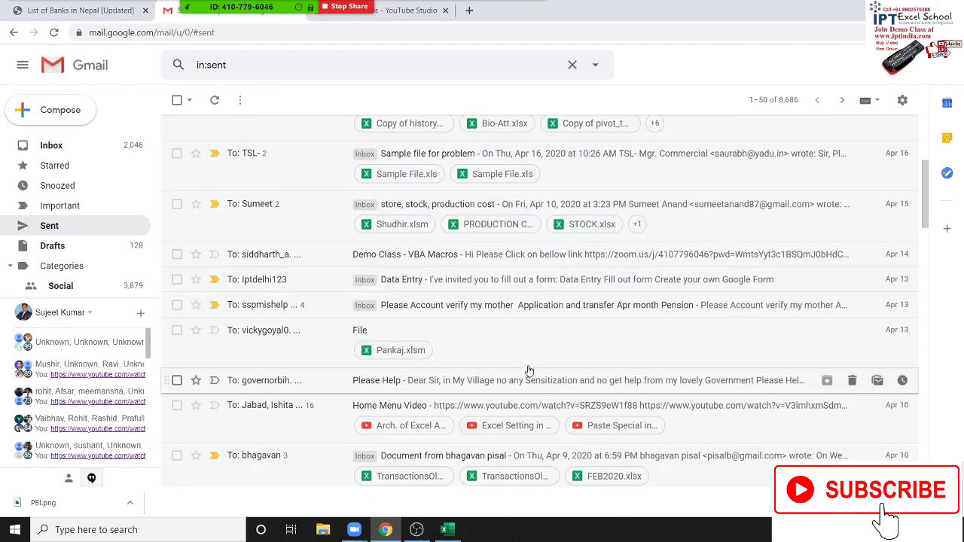
{"action": "scroll", "coordinate": [542, 400], "scroll_direction": "down", "scroll_amount": 2}
{"action": "scroll", "coordinate": [527, 371], "scroll_direction": "down", "scroll_amount": 1}
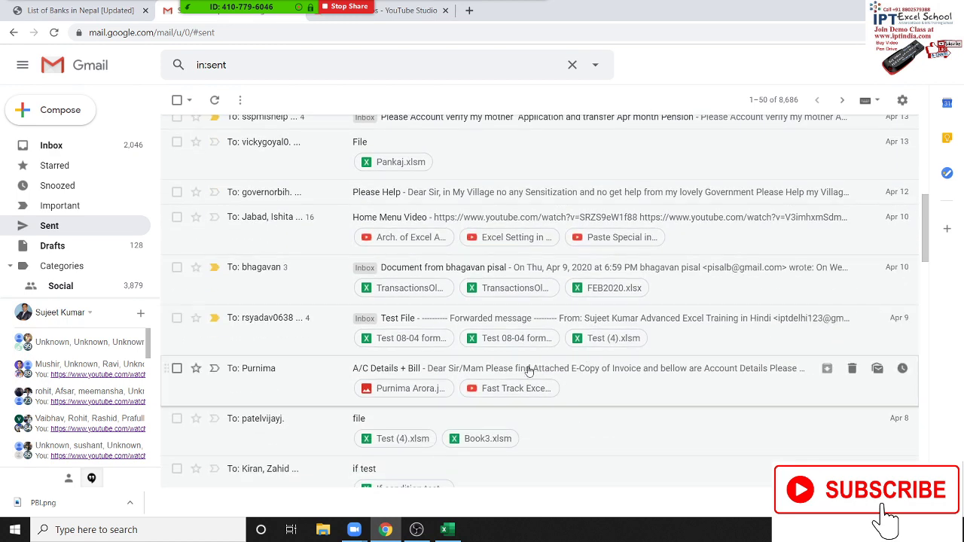
{"action": "scroll", "coordinate": [594, 342], "scroll_direction": "up", "scroll_amount": 1}
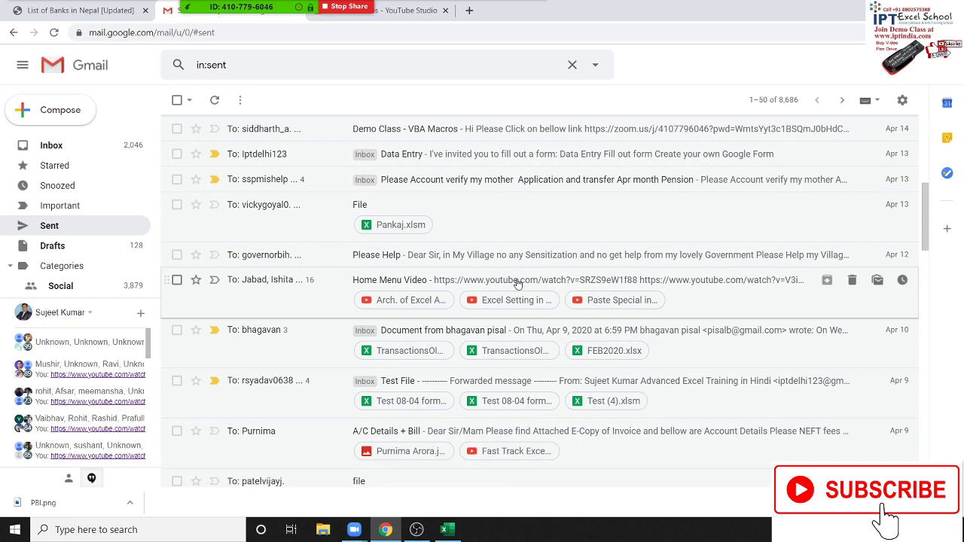
{"action": "scroll", "coordinate": [518, 283], "scroll_direction": "up", "scroll_amount": 1}
{"action": "scroll", "coordinate": [498, 286], "scroll_direction": "up", "scroll_amount": 1}
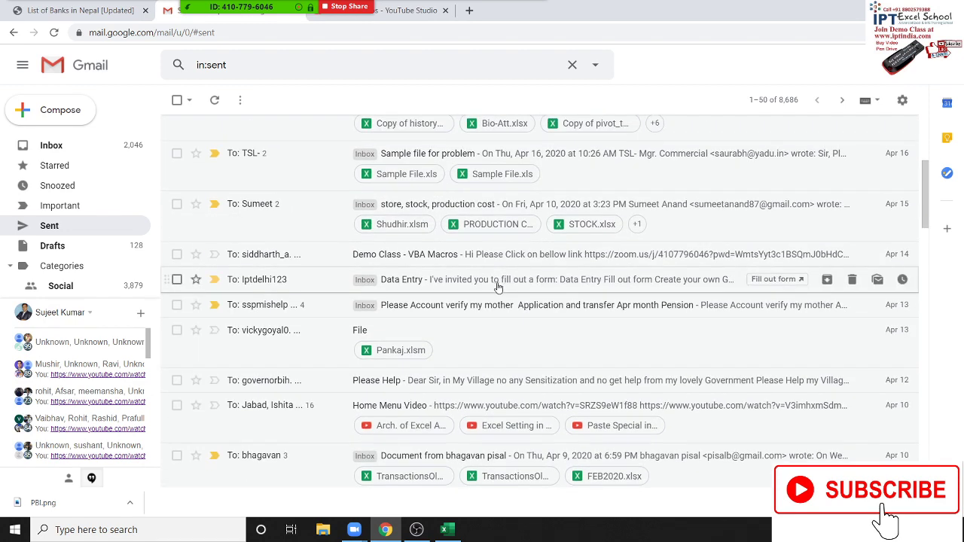
{"action": "scroll", "coordinate": [481, 282], "scroll_direction": "up", "scroll_amount": 1}
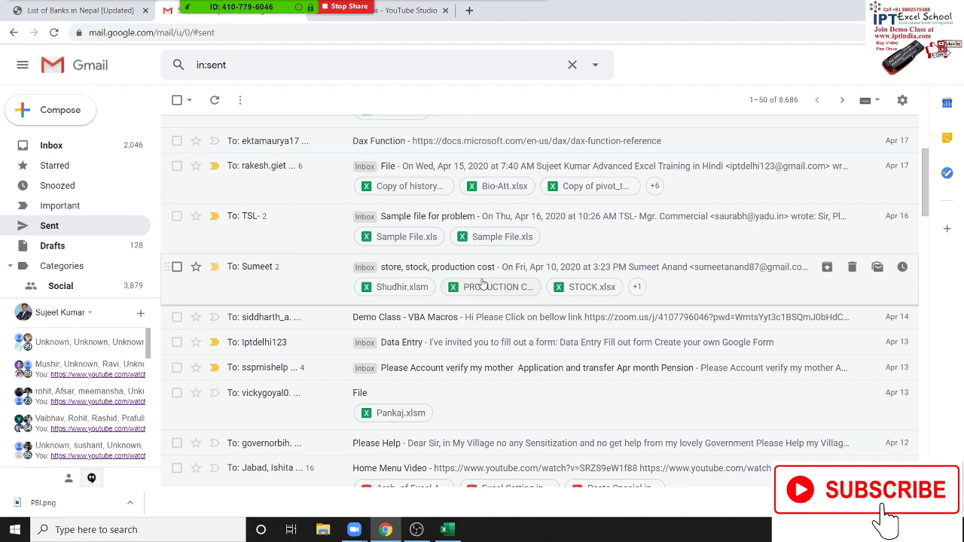
{"action": "scroll", "coordinate": [482, 283], "scroll_direction": "up", "scroll_amount": 1}
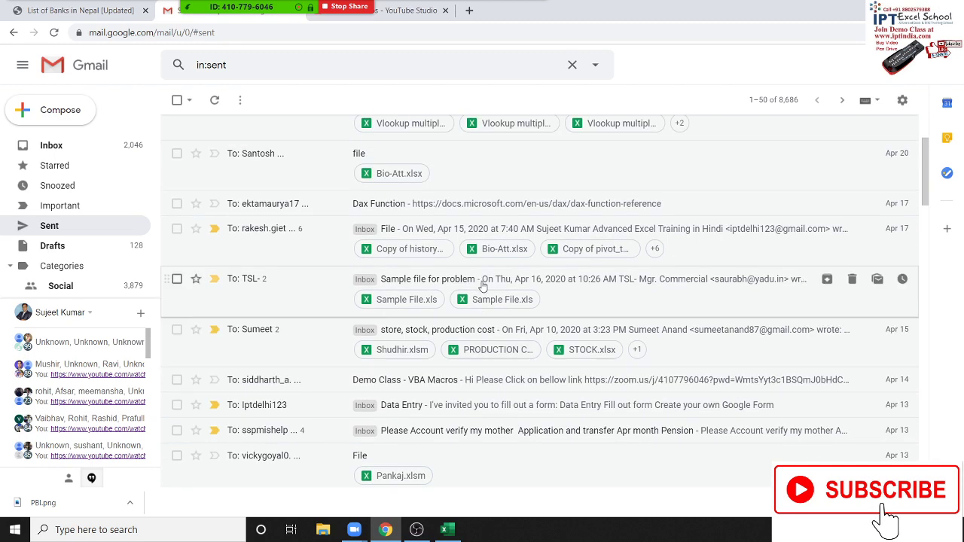
{"action": "scroll", "coordinate": [483, 287], "scroll_direction": "up", "scroll_amount": 2}
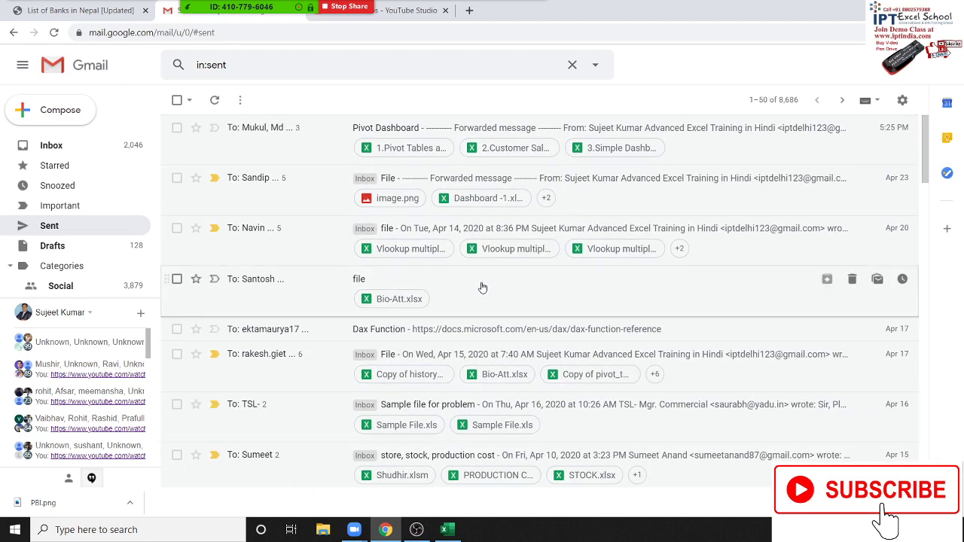
{"action": "scroll", "coordinate": [482, 286], "scroll_direction": "down", "scroll_amount": 2}
{"action": "scroll", "coordinate": [482, 288], "scroll_direction": "up", "scroll_amount": 2}
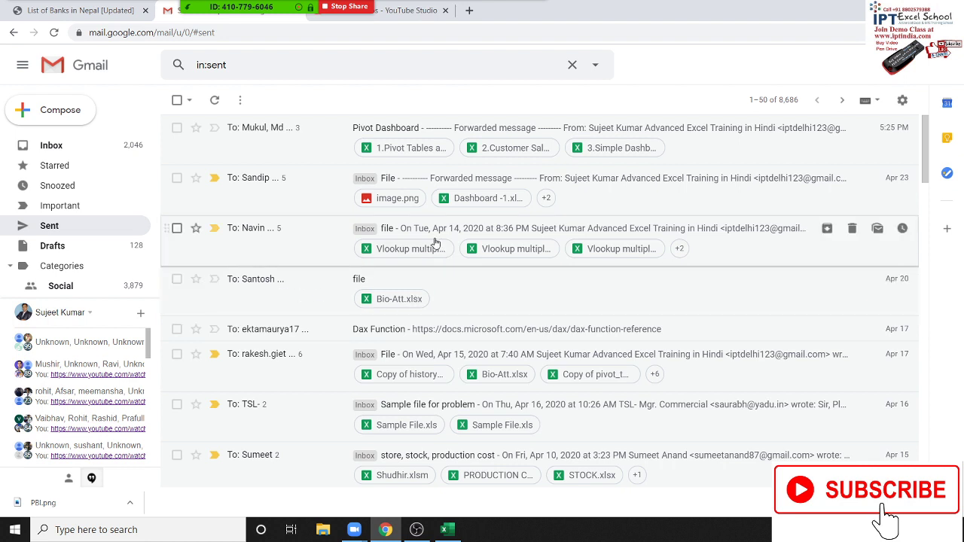
Step: Start a reply on the sent 'file' thread carrying HData.xlsx and bring up the attachment picker
{"action": "left_click", "coordinate": [323, 243]}
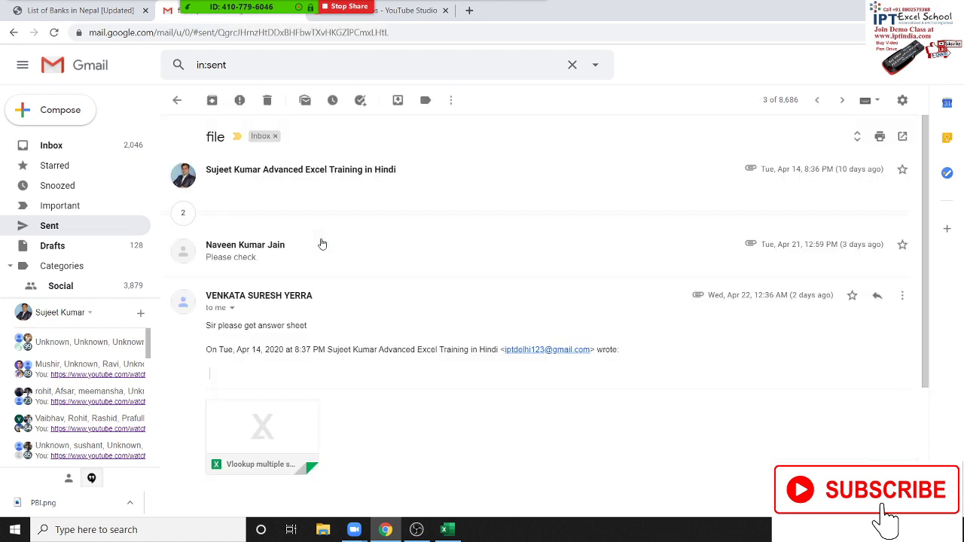
{"action": "left_click", "coordinate": [238, 185]}
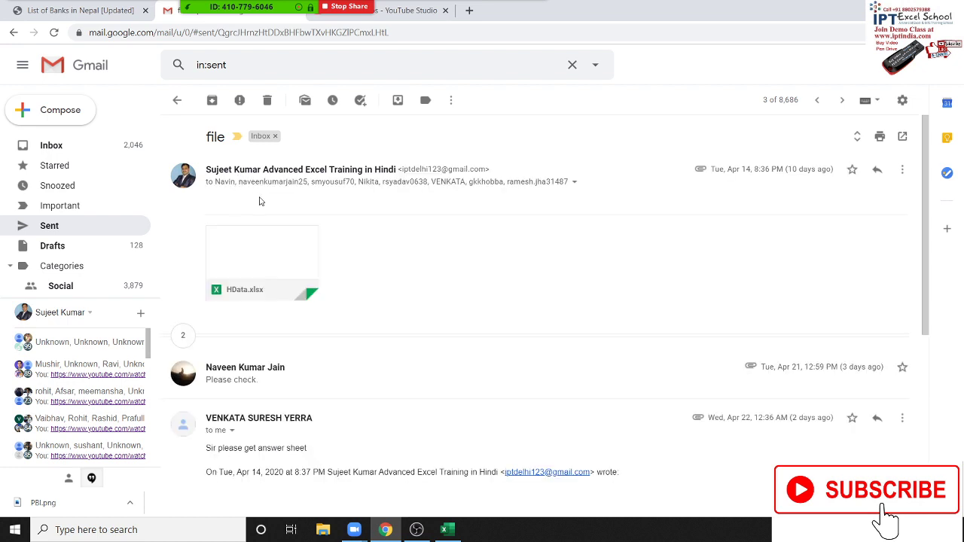
{"action": "left_click", "coordinate": [879, 173]}
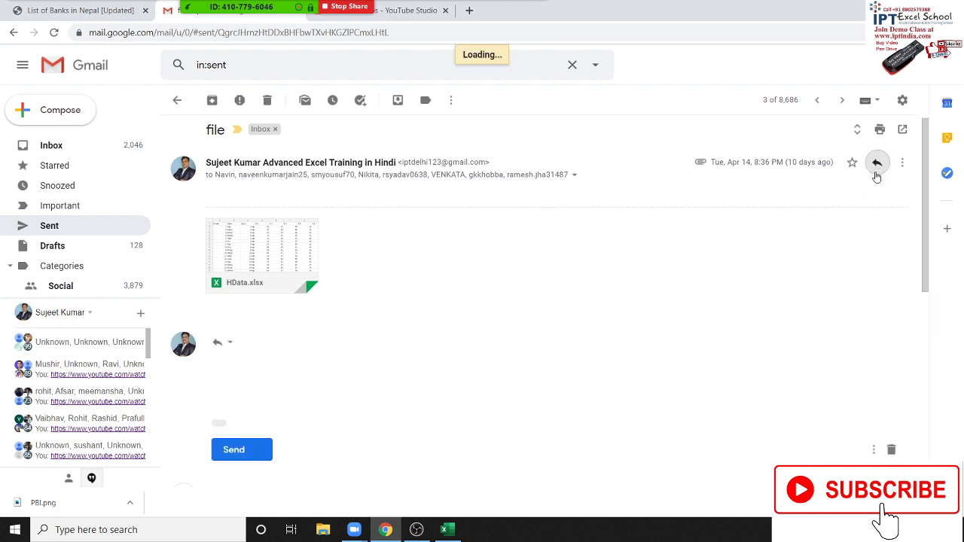
{"action": "left_click", "coordinate": [306, 445]}
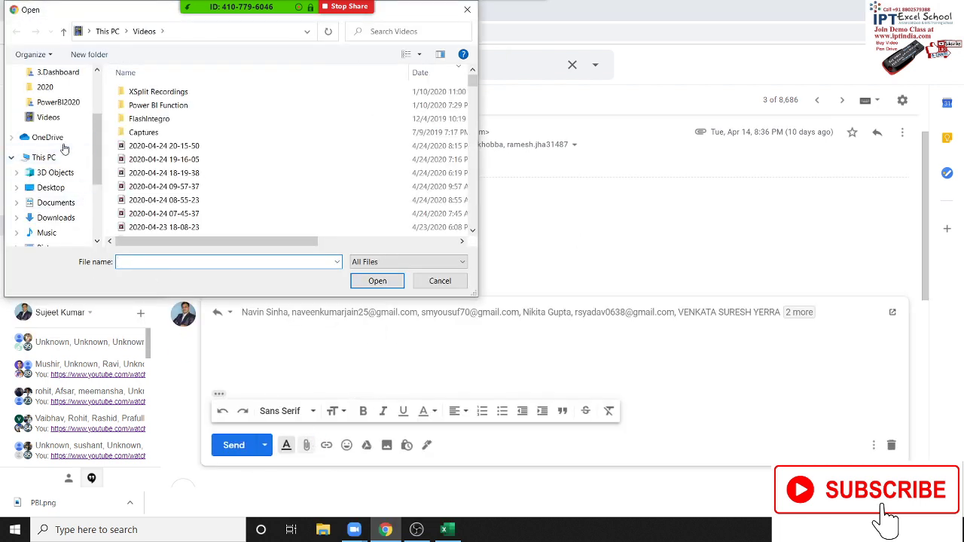
Step: Attach HR.xlsm from New Volume (F:) > 2020 and send the reply, then return to Excel
{"action": "left_click", "coordinate": [80, 220]}
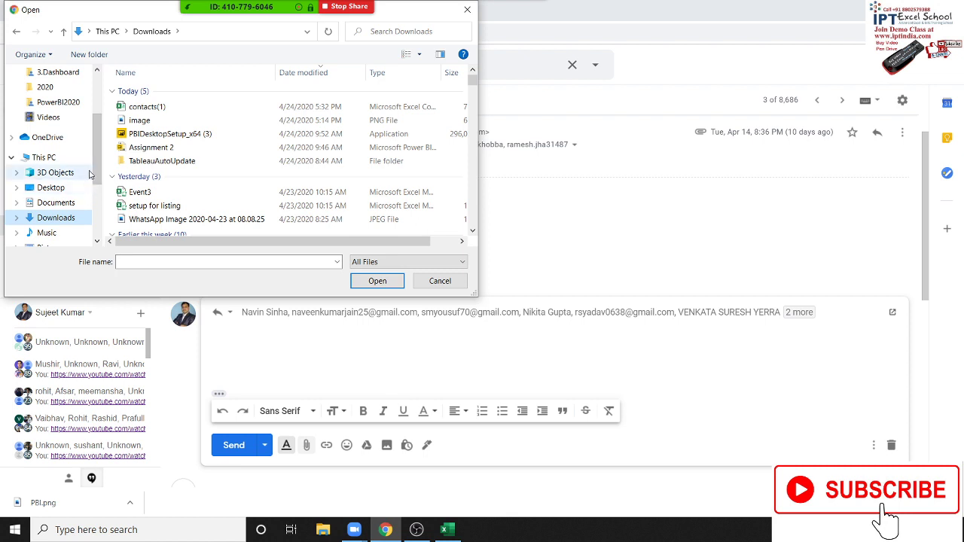
{"action": "left_click_drag", "start_coordinate": [98, 178], "coordinate": [100, 211]}
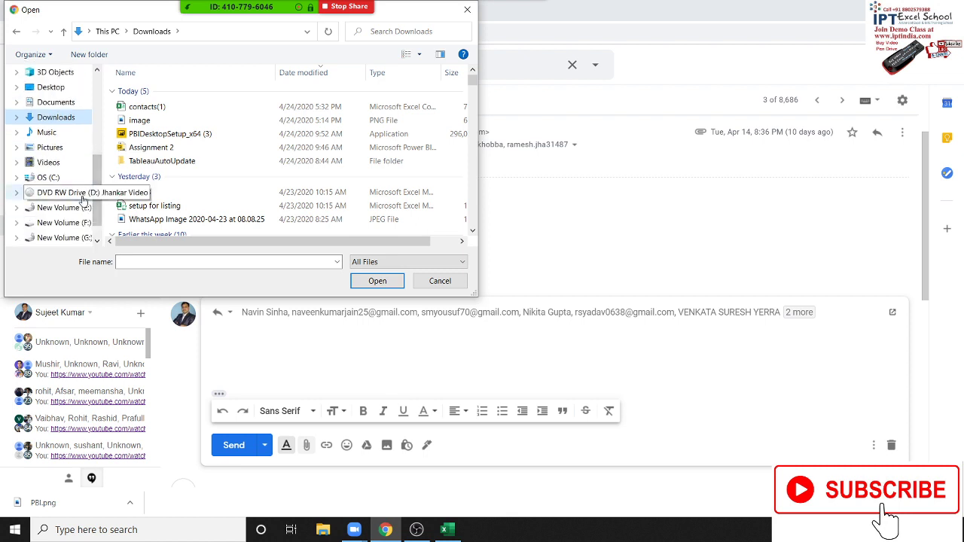
{"action": "left_click", "coordinate": [79, 208]}
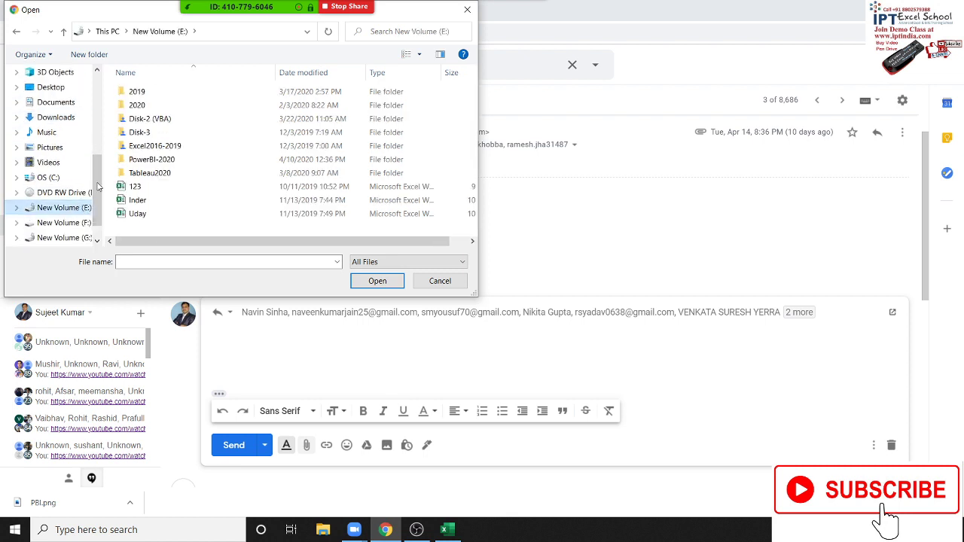
{"action": "left_click", "coordinate": [140, 108]}
{"action": "double_click", "coordinate": [139, 107]}
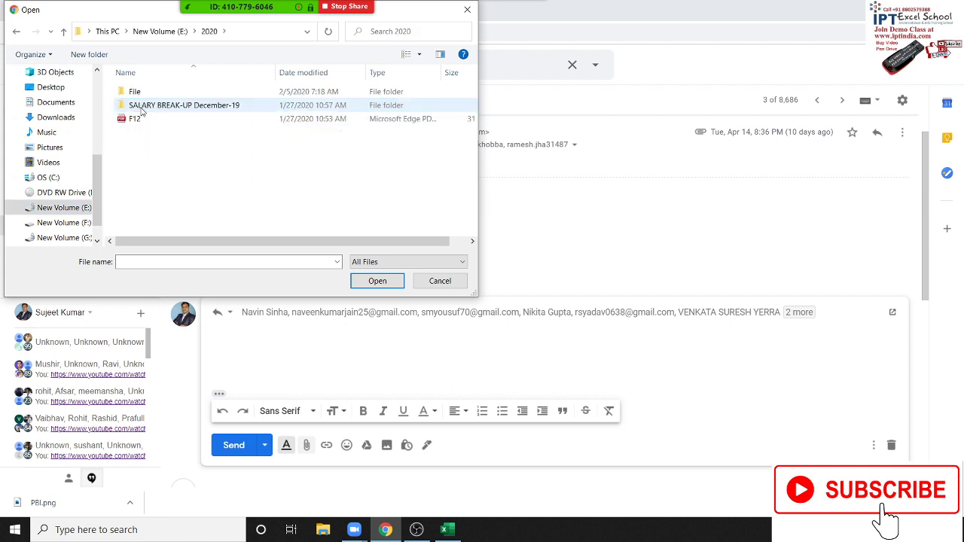
{"action": "left_click", "coordinate": [81, 224]}
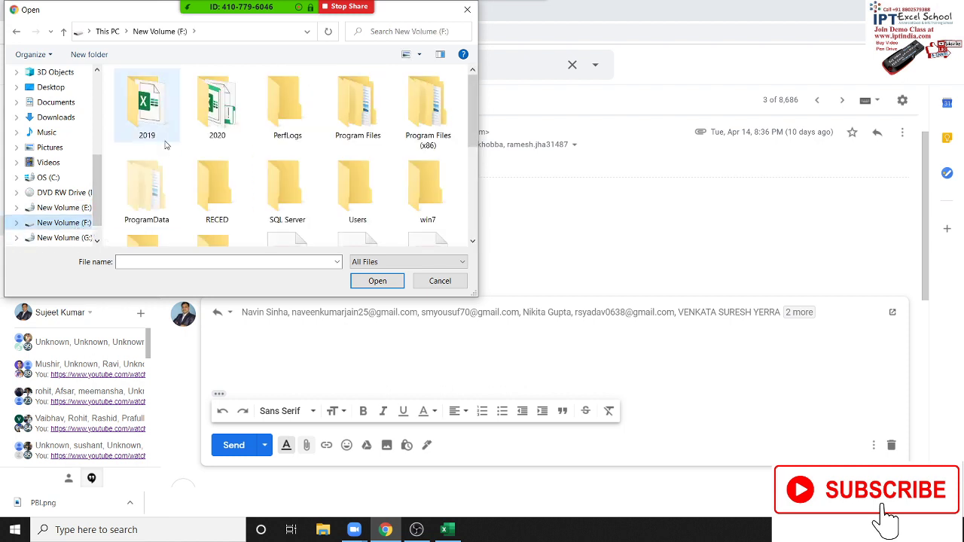
{"action": "double_click", "coordinate": [215, 121]}
{"action": "double_click", "coordinate": [150, 146]}
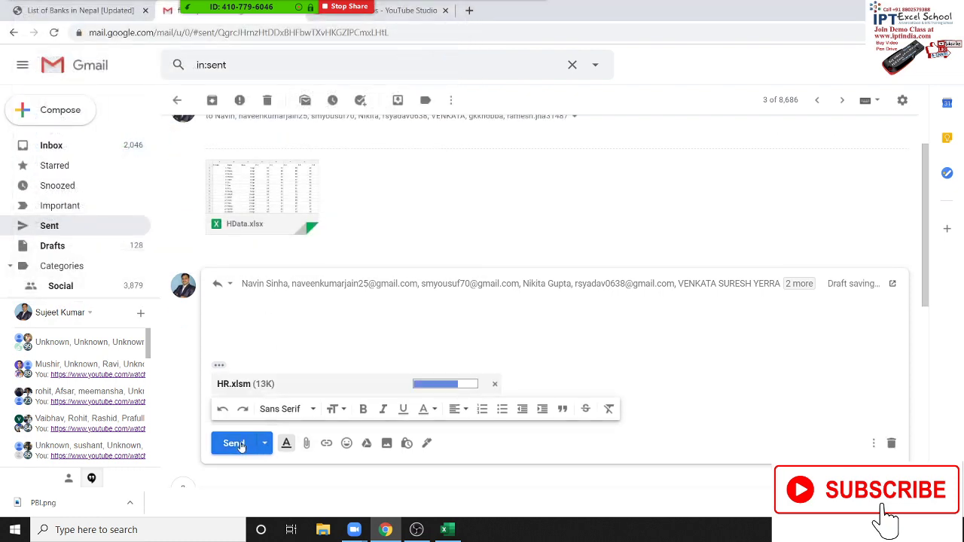
{"action": "left_click", "coordinate": [243, 444]}
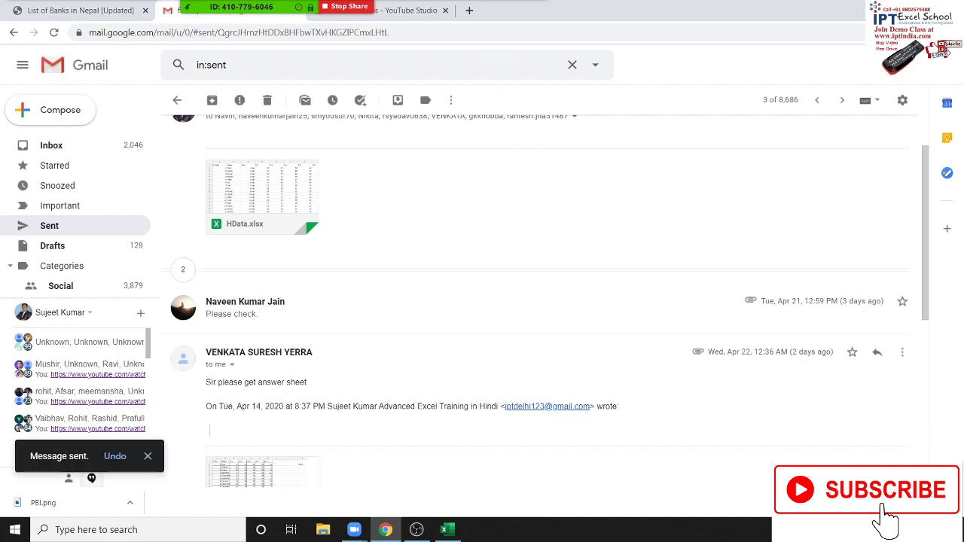
{"action": "key", "text": "alt+Tab"}
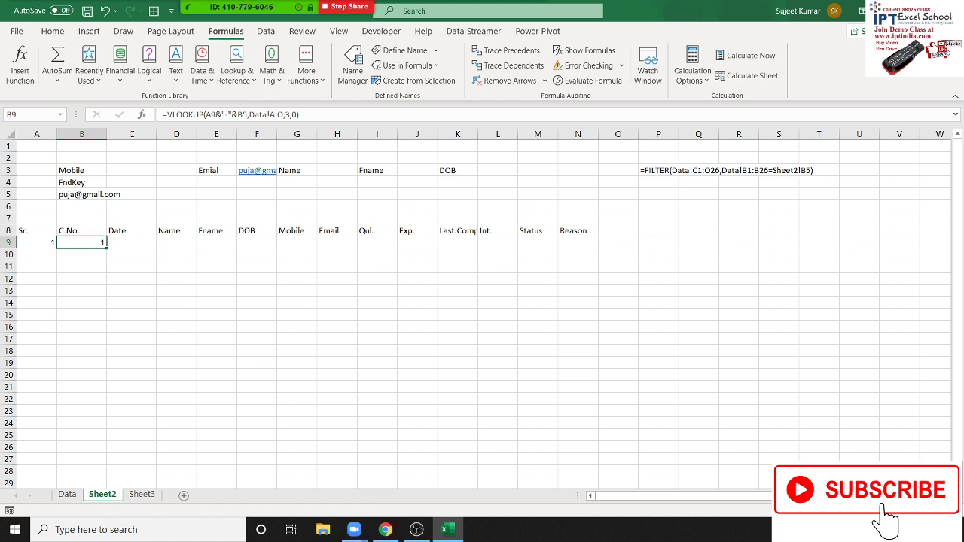
Step: Open the workbook's Comments pane in Excel, then close it again
{"action": "left_click", "coordinate": [925, 31]}
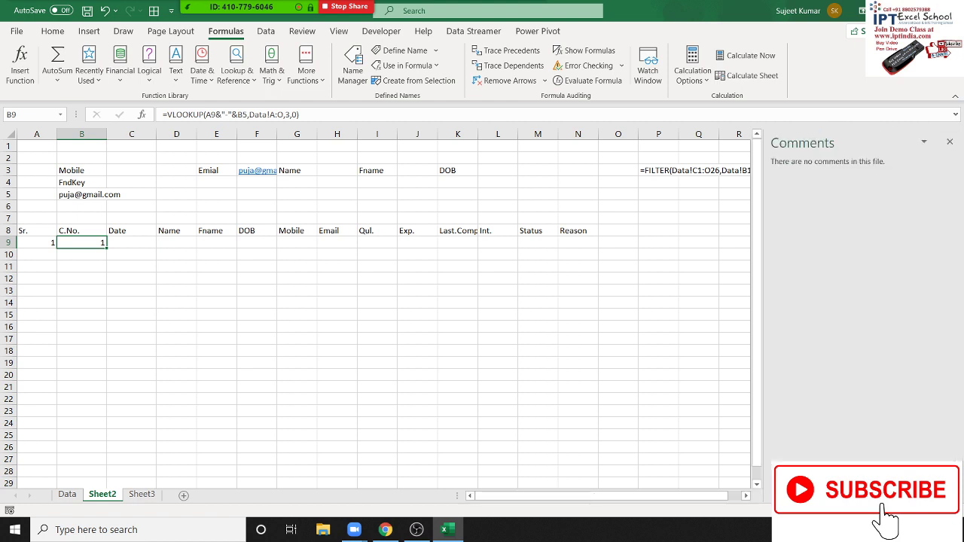
{"action": "left_click", "coordinate": [950, 141]}
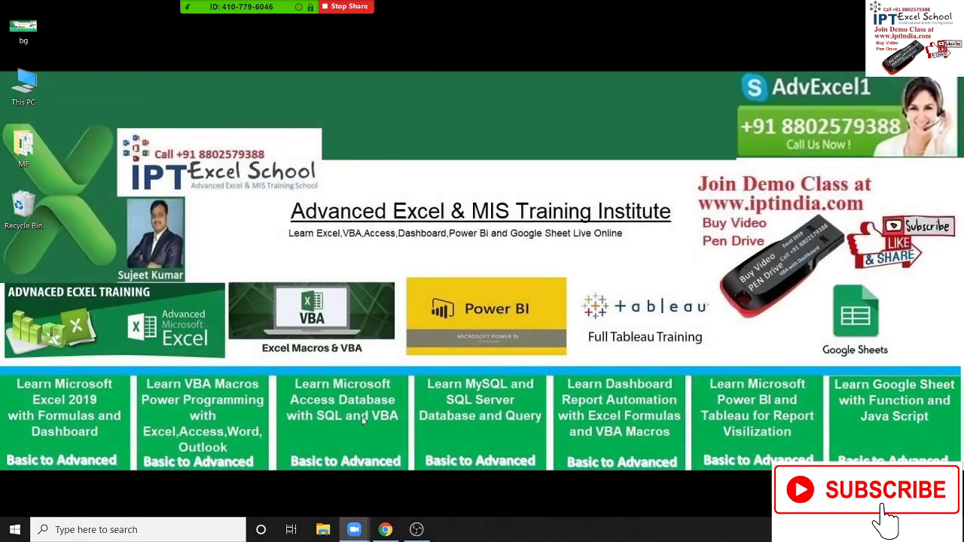
Step: Review the 6 meeting participants, close the list, and open Zoom's More options menu
{"action": "mouse_move", "coordinate": [354, 527]}
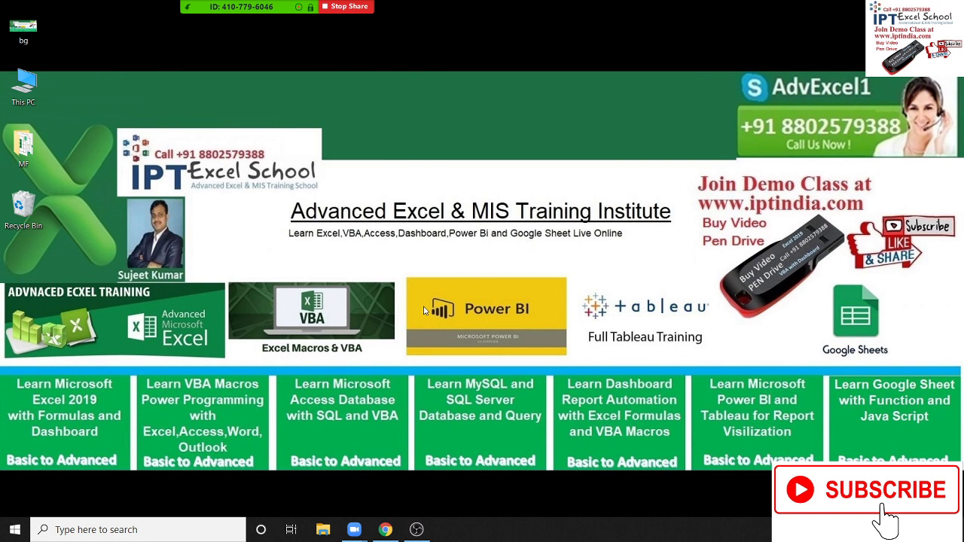
{"action": "mouse_move", "coordinate": [251, 3]}
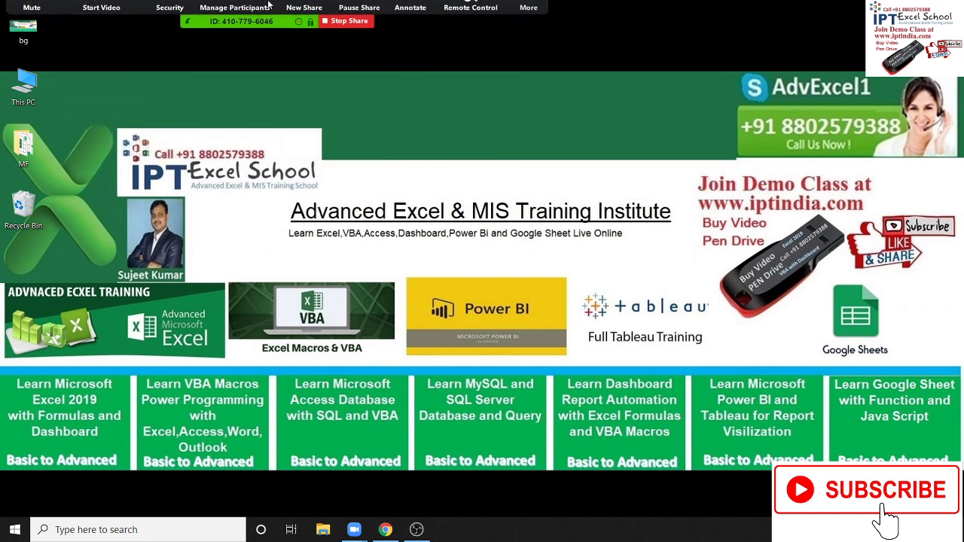
{"action": "left_click", "coordinate": [254, 15]}
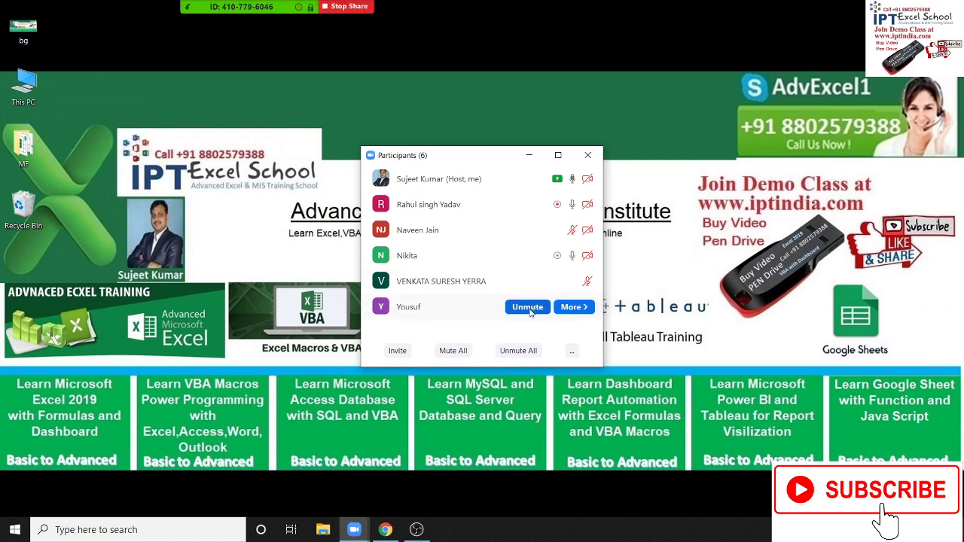
{"action": "mouse_move", "coordinate": [526, 317]}
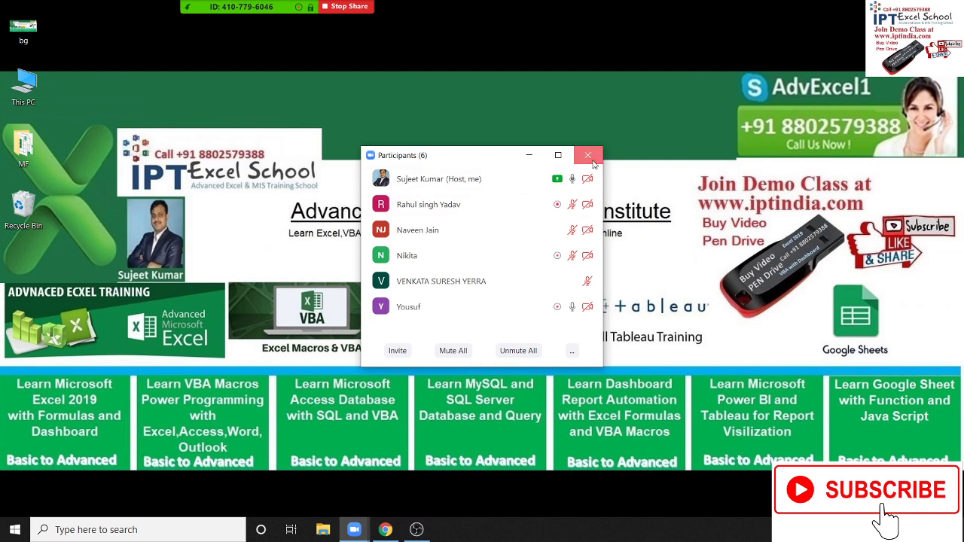
{"action": "left_click", "coordinate": [587, 155]}
{"action": "left_click", "coordinate": [540, 6]}
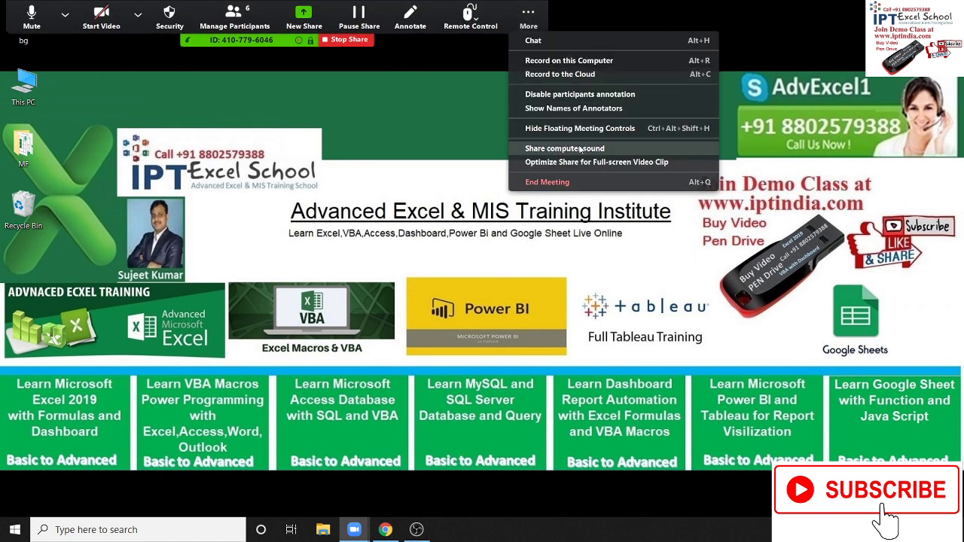
Step: End the Zoom meeting for all participants and return to Gmail in Chrome
{"action": "left_click", "coordinate": [567, 183]}
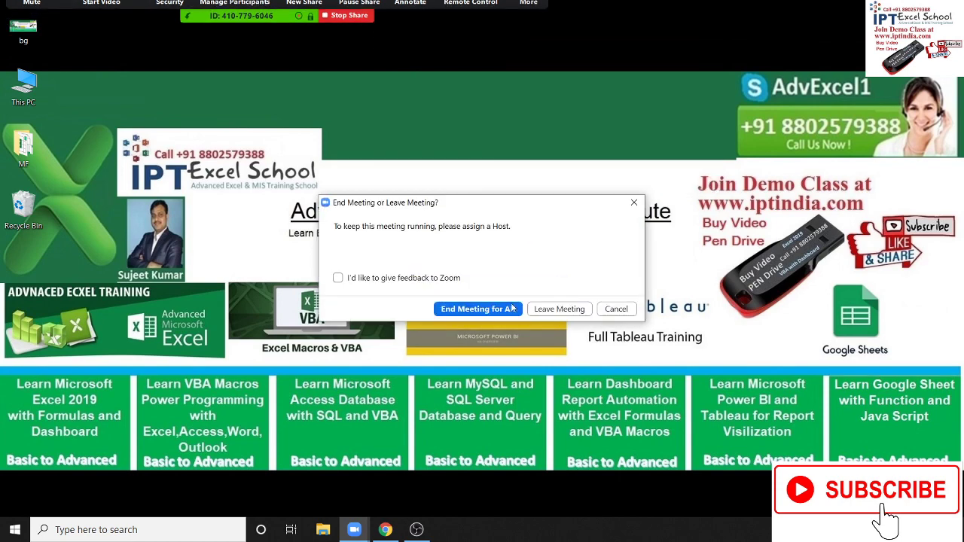
{"action": "left_click", "coordinate": [489, 309]}
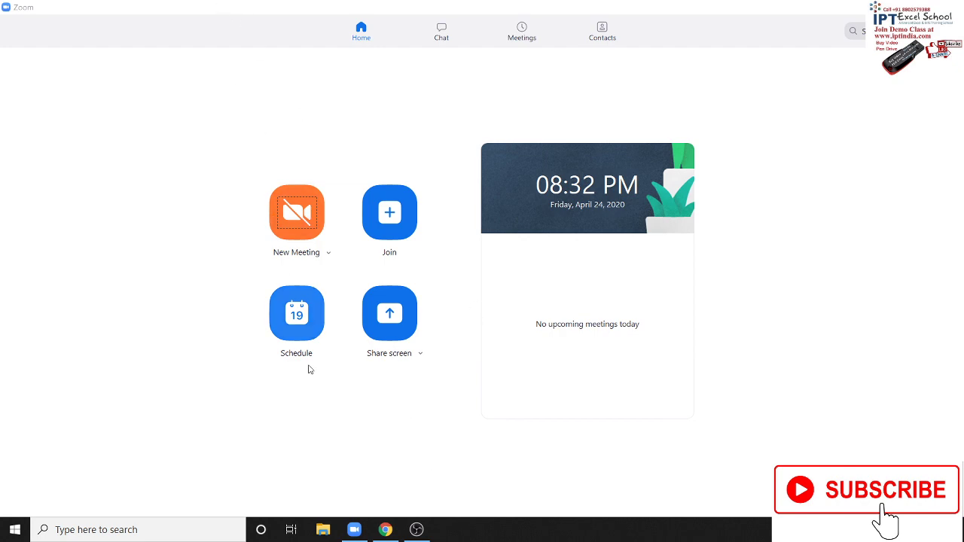
{"action": "left_click", "coordinate": [385, 529]}
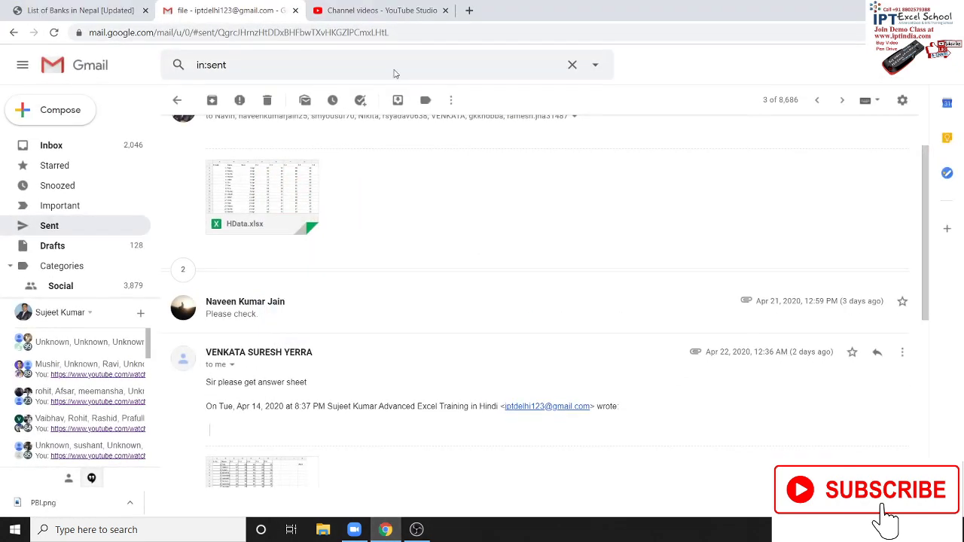
Step: Open the Google homepage in a new browser tab
{"action": "left_click", "coordinate": [468, 9]}
{"action": "type", "text": "goo"}
{"action": "key", "text": "Return"}
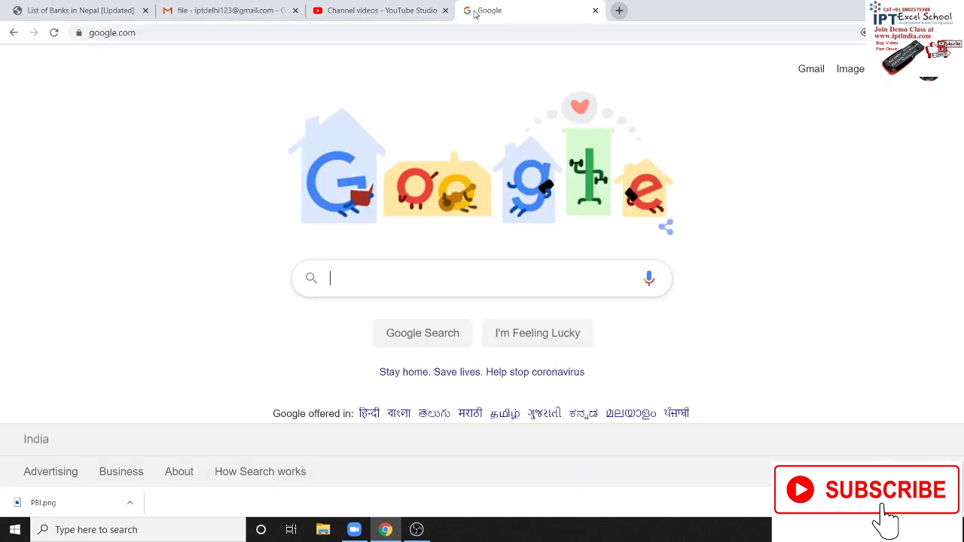
Step: Search Google for 'class 1 hindi worksheets' and scroll down to the results
{"action": "type", "text": "ra"}
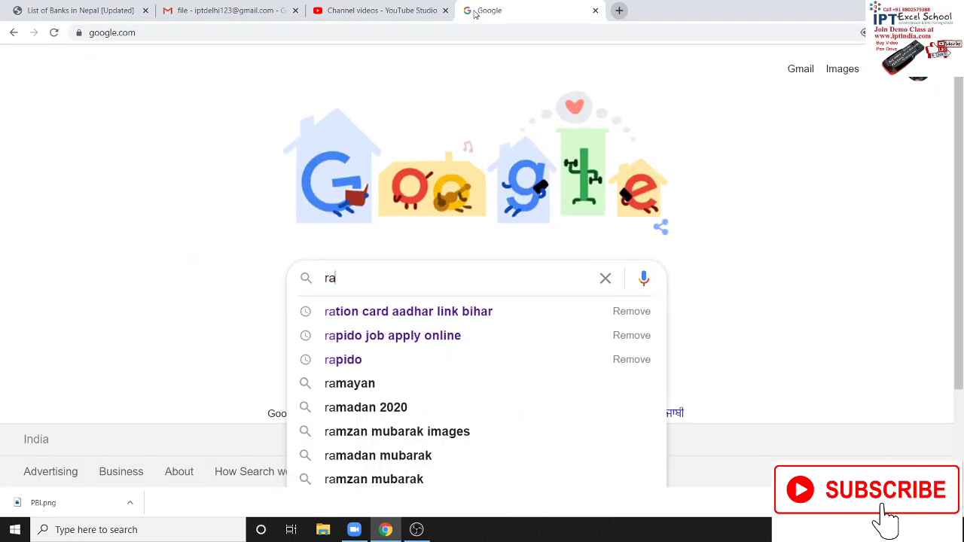
{"action": "key", "text": "BackSpace"}
{"action": "key", "text": "BackSpace"}
{"action": "type", "text": "cl"}
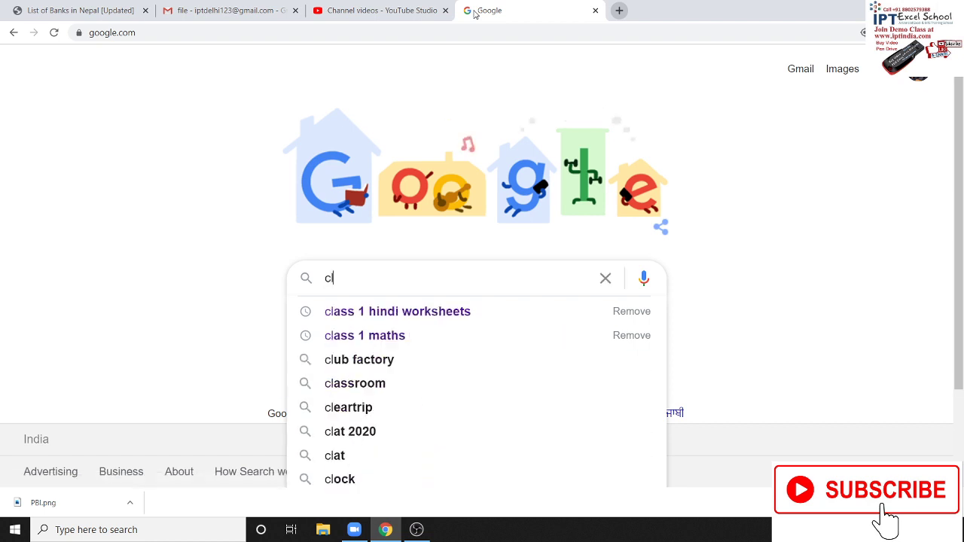
{"action": "type", "text": "ass"}
{"action": "key", "text": "Down"}
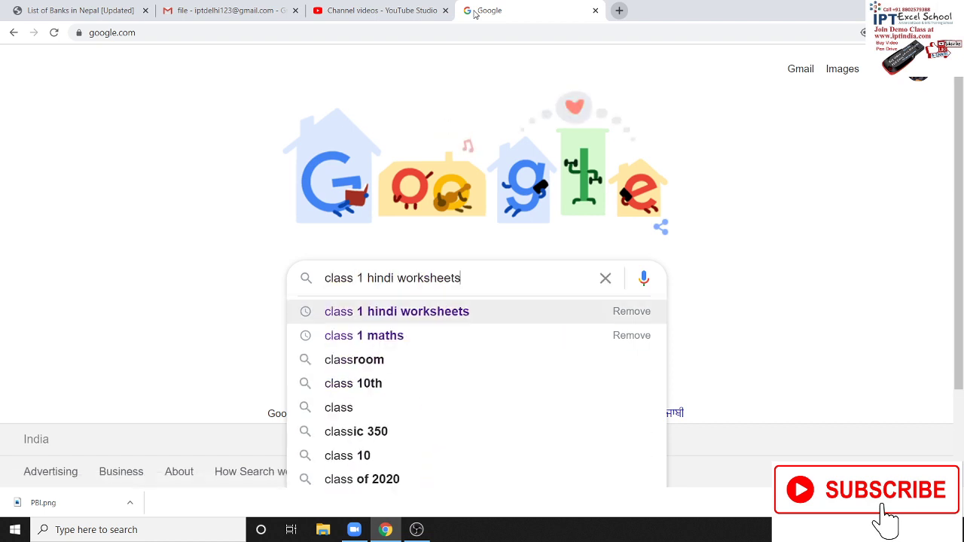
{"action": "key", "text": "Return"}
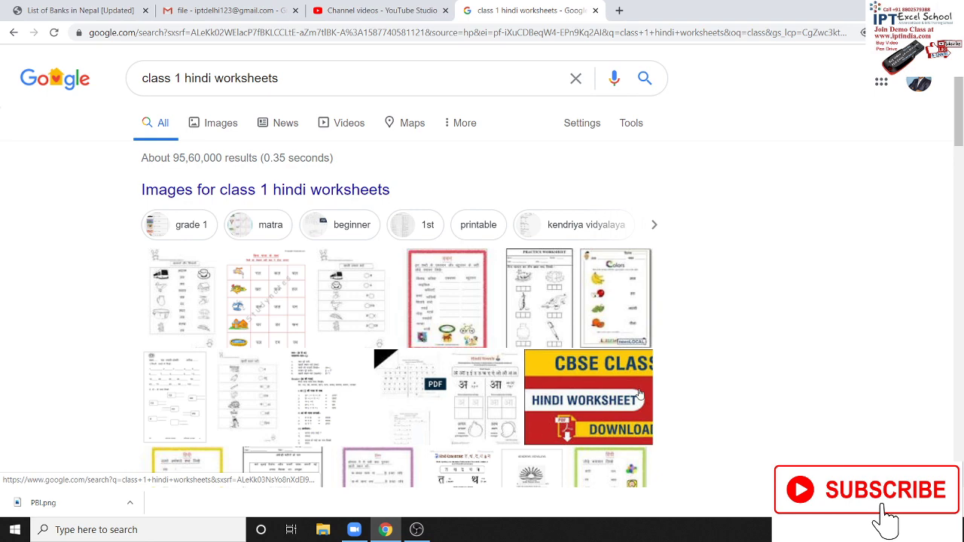
{"action": "scroll", "coordinate": [701, 392], "scroll_direction": "down", "scroll_amount": 4}
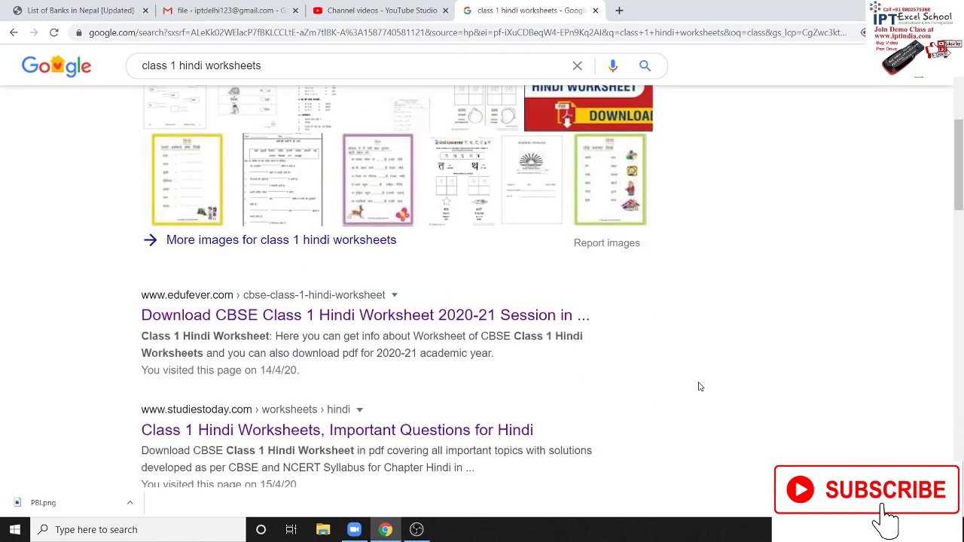
Step: Open the edufever Class 1 Hindi Worksheet search result
{"action": "left_click", "coordinate": [259, 325]}
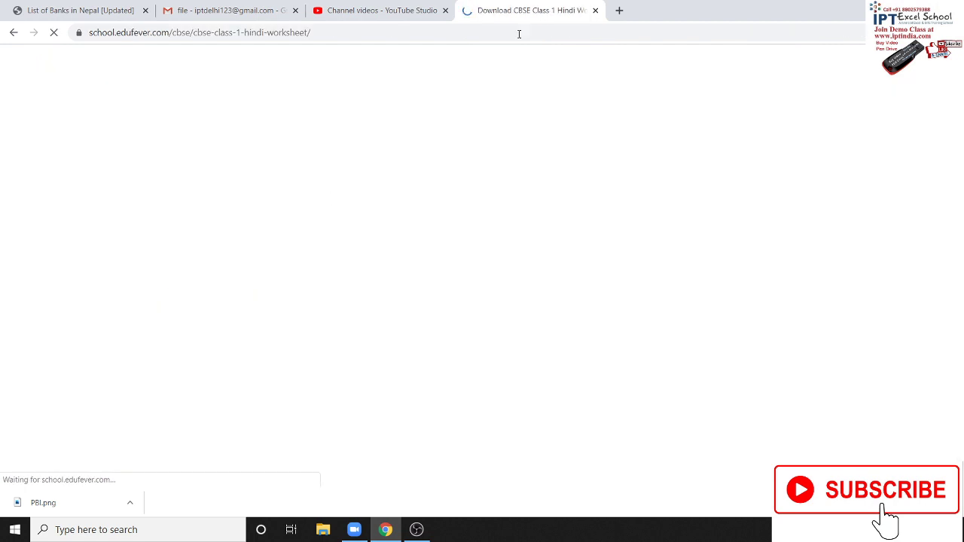
{"action": "scroll", "coordinate": [484, 349], "scroll_direction": "down", "scroll_amount": 1}
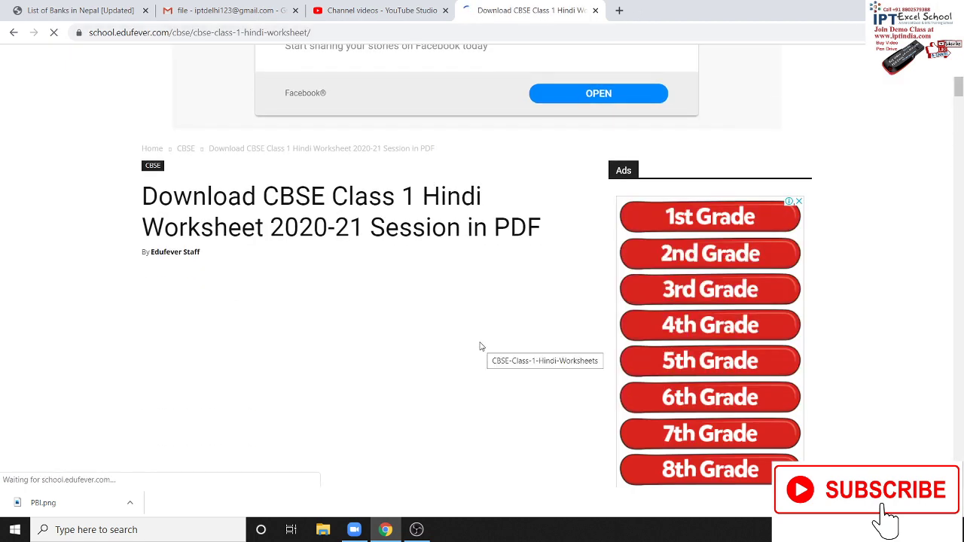
{"action": "scroll", "coordinate": [482, 347], "scroll_direction": "down", "scroll_amount": 2}
{"action": "scroll", "coordinate": [479, 343], "scroll_direction": "down", "scroll_amount": 5}
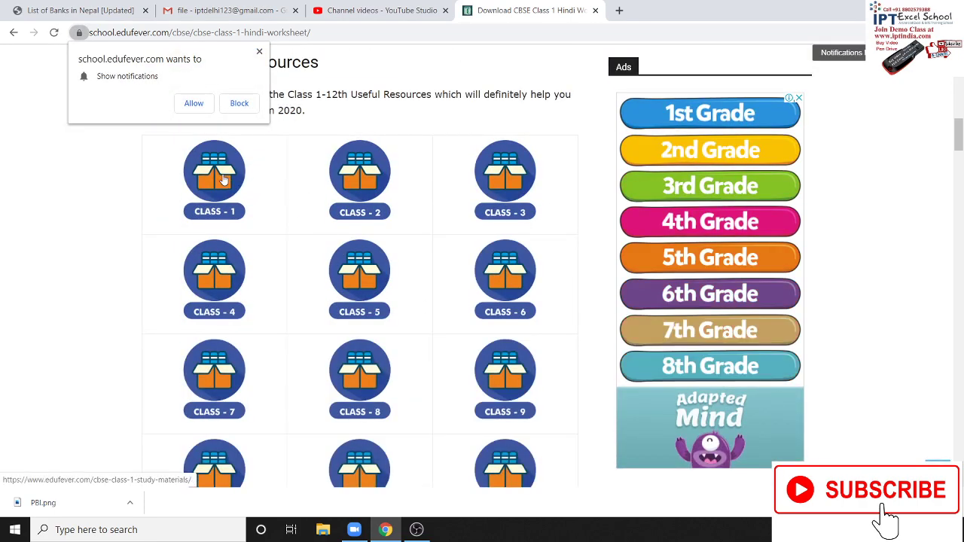
Step: Open the CLASS-1 study materials page and scroll down to the Hindi table
{"action": "left_click", "coordinate": [223, 180]}
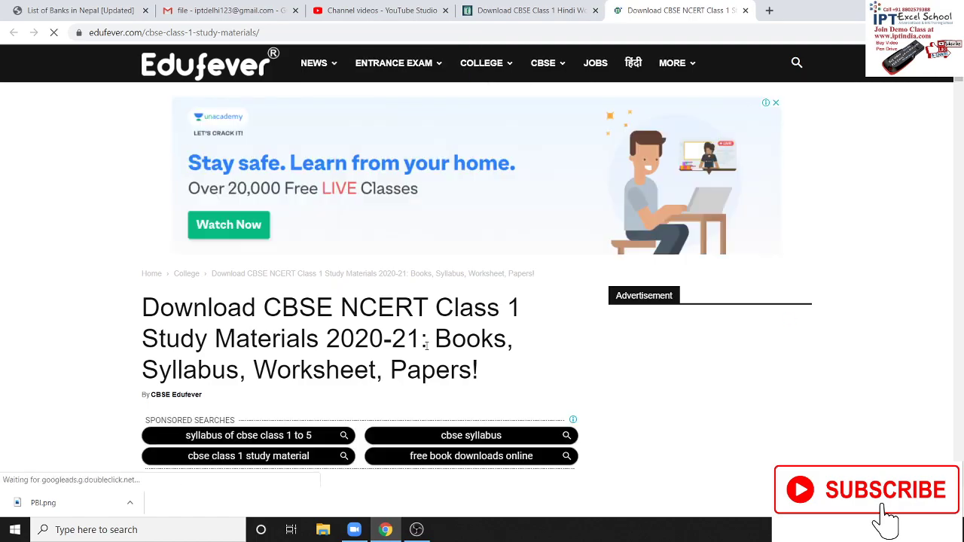
{"action": "scroll", "coordinate": [426, 345], "scroll_direction": "down", "scroll_amount": 4}
{"action": "scroll", "coordinate": [425, 345], "scroll_direction": "down", "scroll_amount": 4}
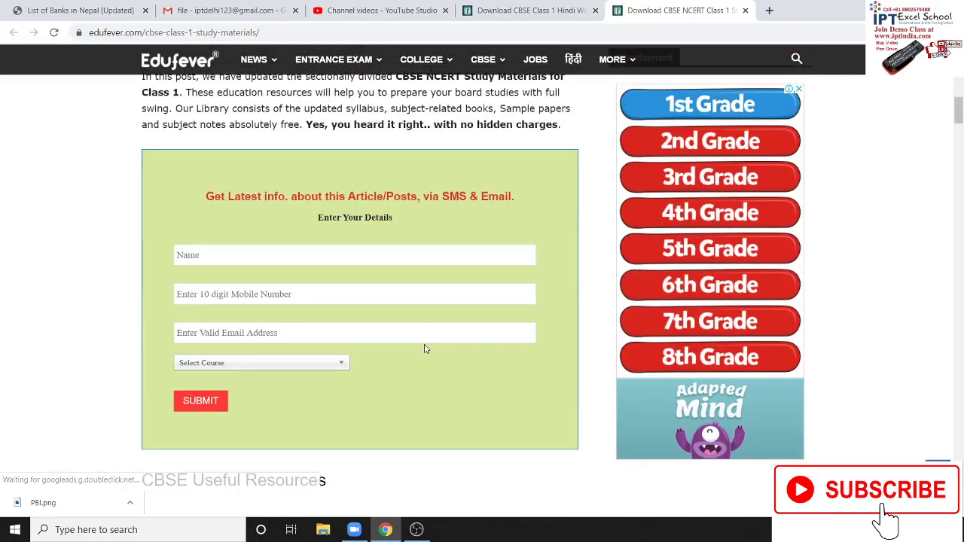
{"action": "scroll", "coordinate": [426, 345], "scroll_direction": "down", "scroll_amount": 3}
{"action": "scroll", "coordinate": [425, 345], "scroll_direction": "down", "scroll_amount": 2}
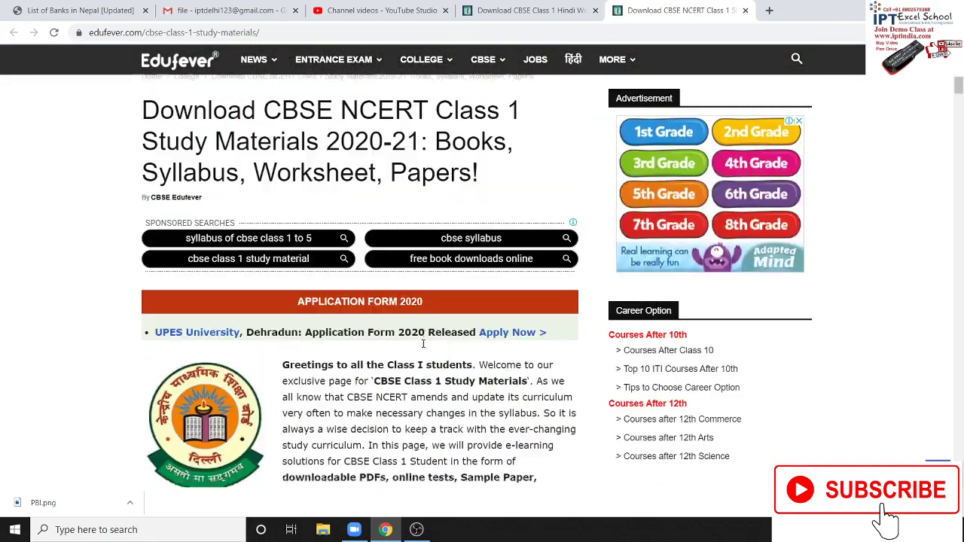
{"action": "scroll", "coordinate": [425, 348], "scroll_direction": "down", "scroll_amount": 3}
{"action": "scroll", "coordinate": [425, 348], "scroll_direction": "down", "scroll_amount": 7}
{"action": "scroll", "coordinate": [421, 350], "scroll_direction": "down", "scroll_amount": 5}
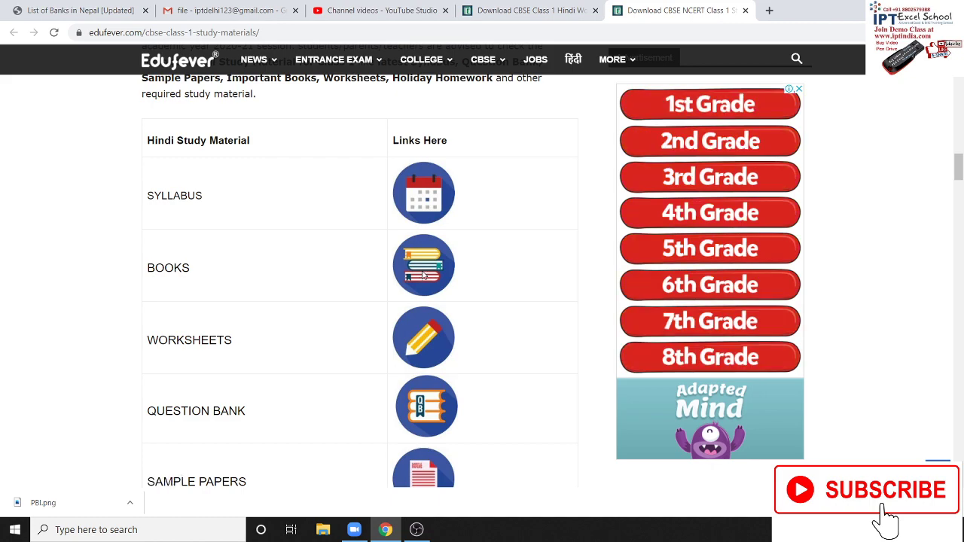
Step: Open the Class 1 Hindi NCERT Books page from the Hindi table
{"action": "left_click", "coordinate": [423, 276]}
{"action": "scroll", "coordinate": [444, 376], "scroll_direction": "down", "scroll_amount": 5}
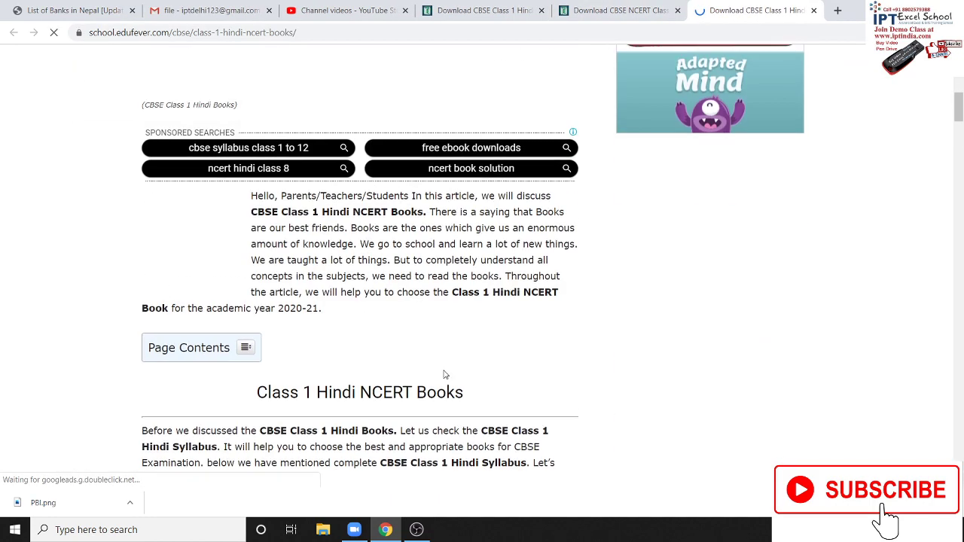
{"action": "scroll", "coordinate": [444, 375], "scroll_direction": "down", "scroll_amount": 3}
{"action": "scroll", "coordinate": [443, 372], "scroll_direction": "down", "scroll_amount": 6}
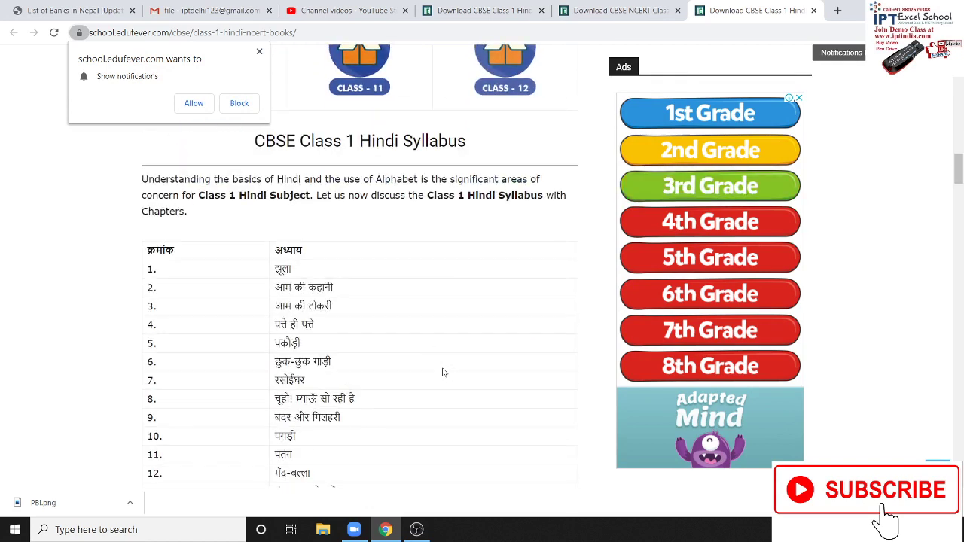
{"action": "scroll", "coordinate": [443, 372], "scroll_direction": "down", "scroll_amount": 1}
{"action": "scroll", "coordinate": [444, 372], "scroll_direction": "down", "scroll_amount": 2}
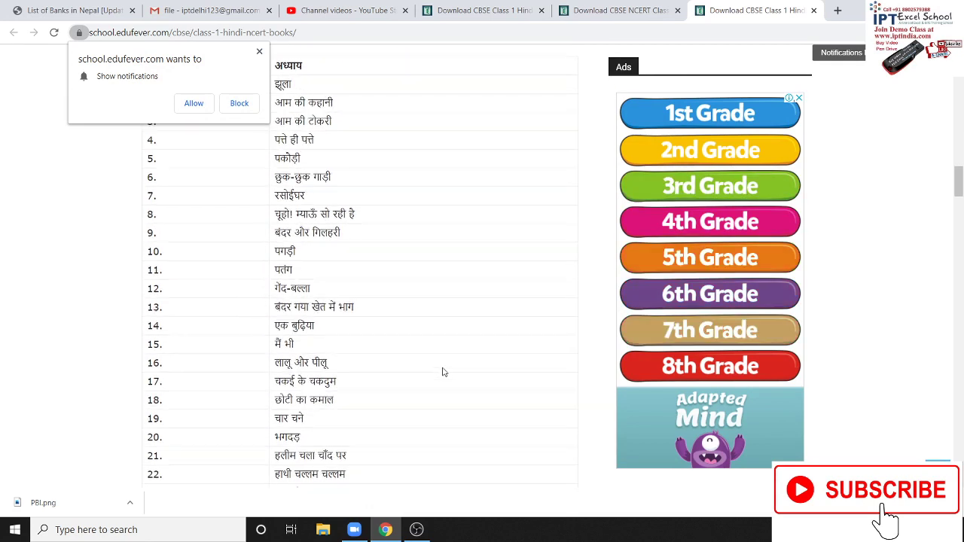
{"action": "scroll", "coordinate": [441, 370], "scroll_direction": "up", "scroll_amount": 3}
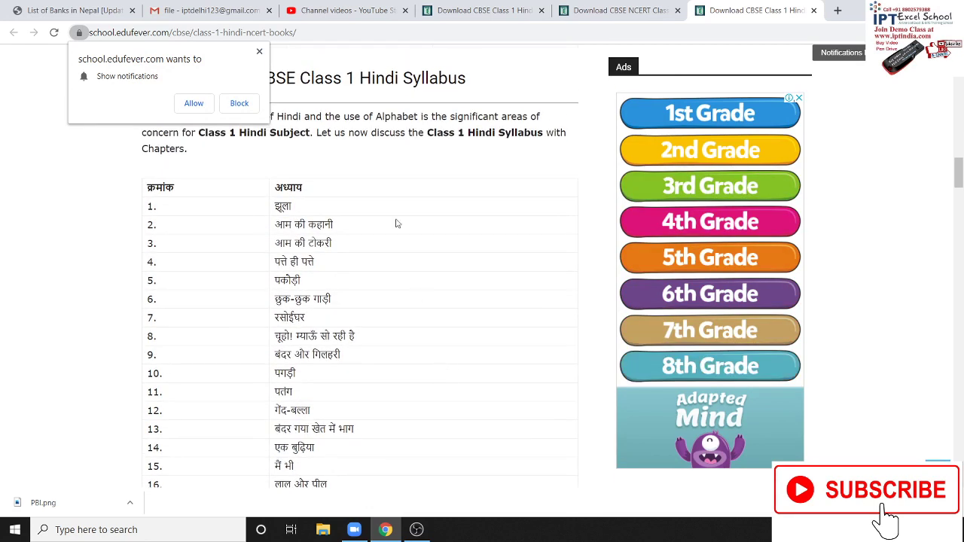
Step: Dismiss the notification prompt and scroll to the chapter-wise PDF download table
{"action": "left_click", "coordinate": [259, 52]}
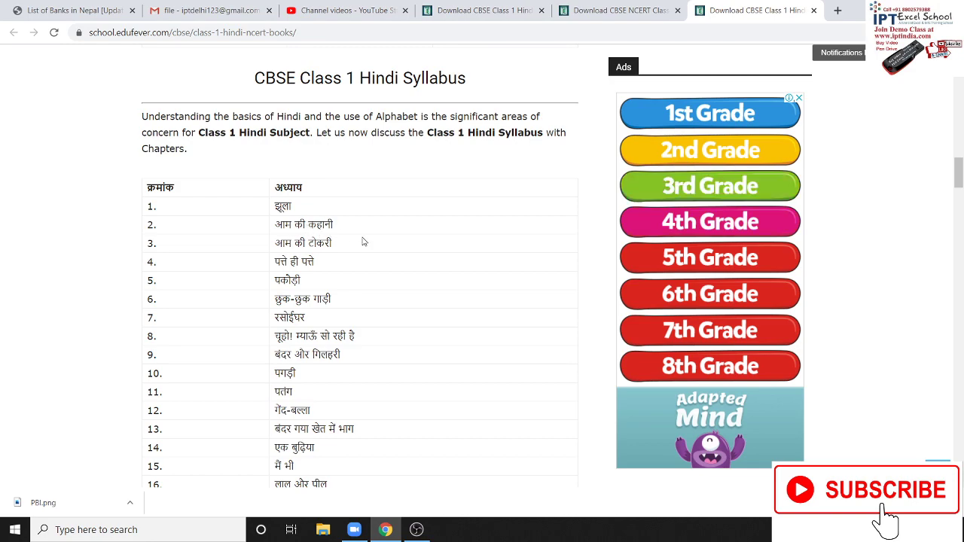
{"action": "scroll", "coordinate": [322, 271], "scroll_direction": "down", "scroll_amount": 5}
{"action": "scroll", "coordinate": [322, 283], "scroll_direction": "down", "scroll_amount": 5}
{"action": "scroll", "coordinate": [331, 293], "scroll_direction": "down", "scroll_amount": 3}
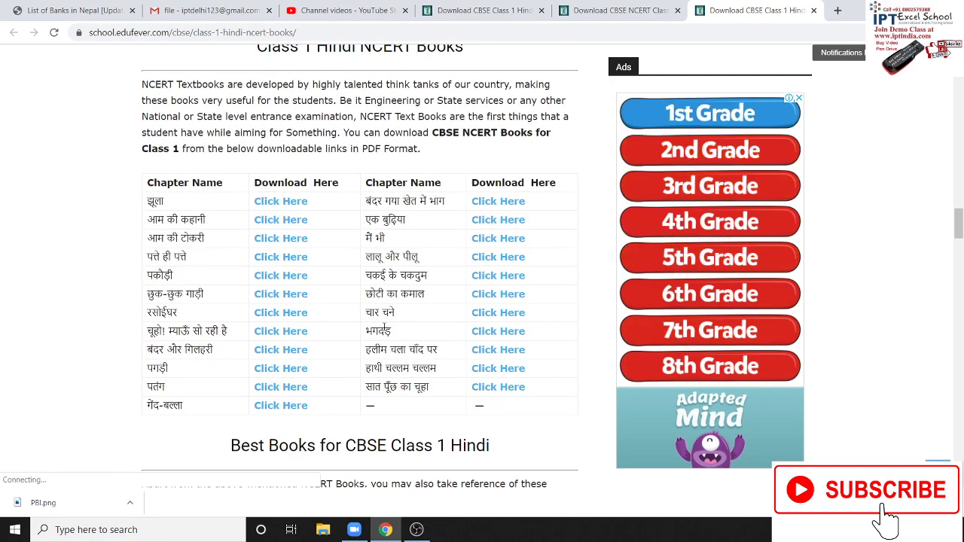
{"action": "scroll", "coordinate": [384, 334], "scroll_direction": "up", "scroll_amount": 4}
{"action": "scroll", "coordinate": [384, 326], "scroll_direction": "up", "scroll_amount": 7}
{"action": "scroll", "coordinate": [383, 339], "scroll_direction": "up", "scroll_amount": 4}
{"action": "scroll", "coordinate": [384, 349], "scroll_direction": "down", "scroll_amount": 5}
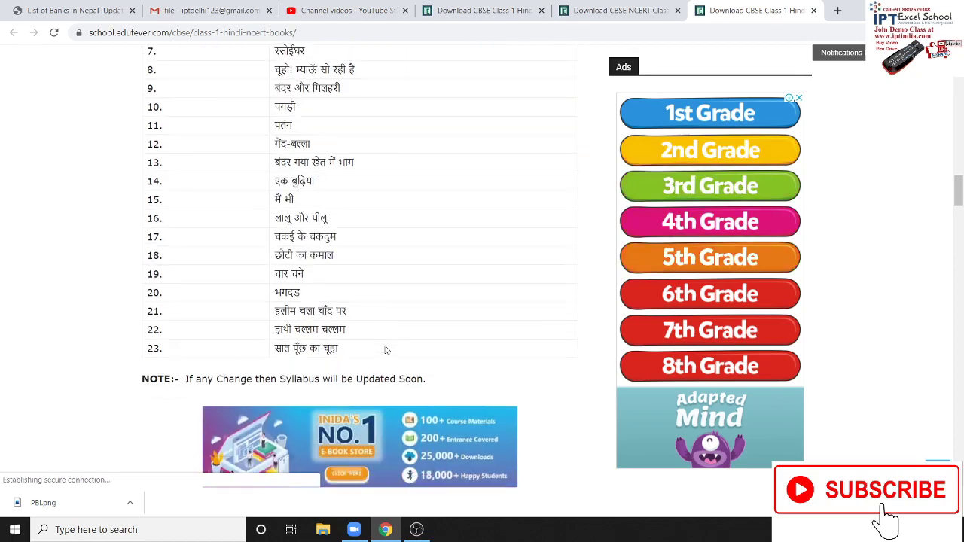
{"action": "scroll", "coordinate": [384, 349], "scroll_direction": "down", "scroll_amount": 3}
{"action": "scroll", "coordinate": [385, 349], "scroll_direction": "down", "scroll_amount": 3}
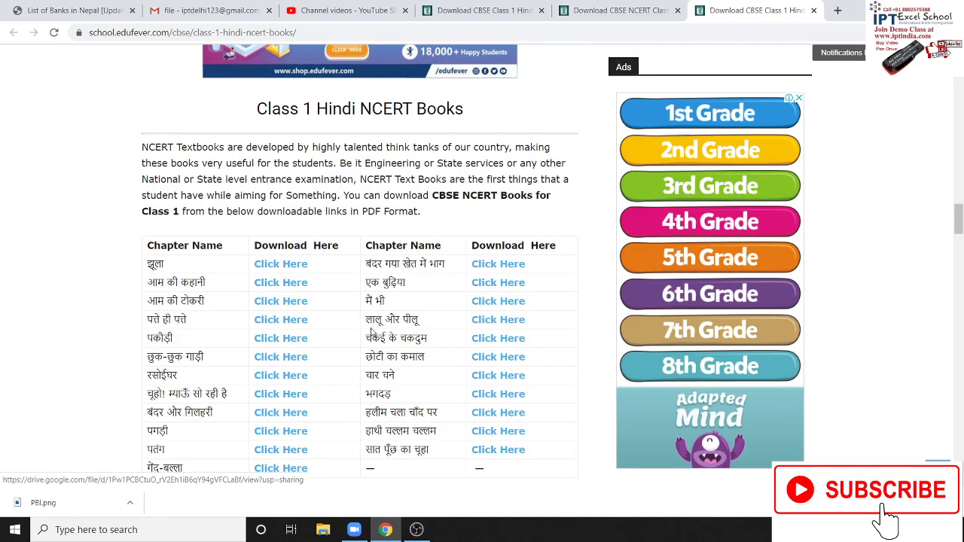
{"action": "scroll", "coordinate": [372, 332], "scroll_direction": "down", "scroll_amount": 2}
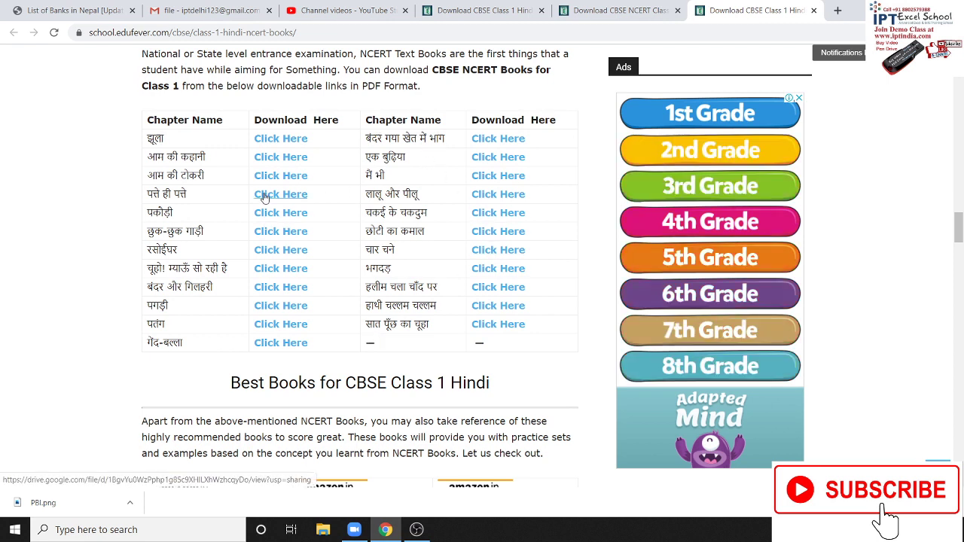
Step: Open Chapter 1.pdf in Google Drive's viewer and browse its early pages
{"action": "left_click", "coordinate": [284, 143]}
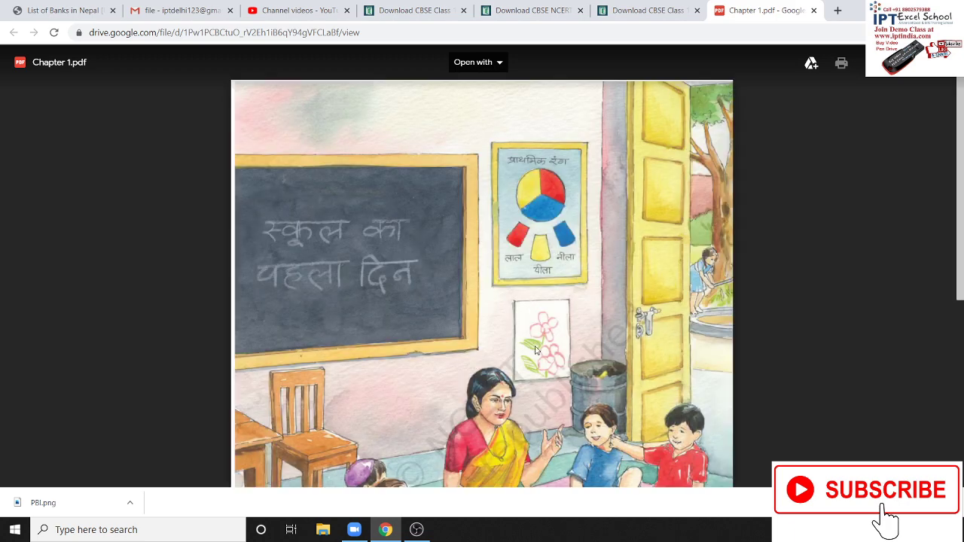
{"action": "scroll", "coordinate": [540, 388], "scroll_direction": "down", "scroll_amount": 3}
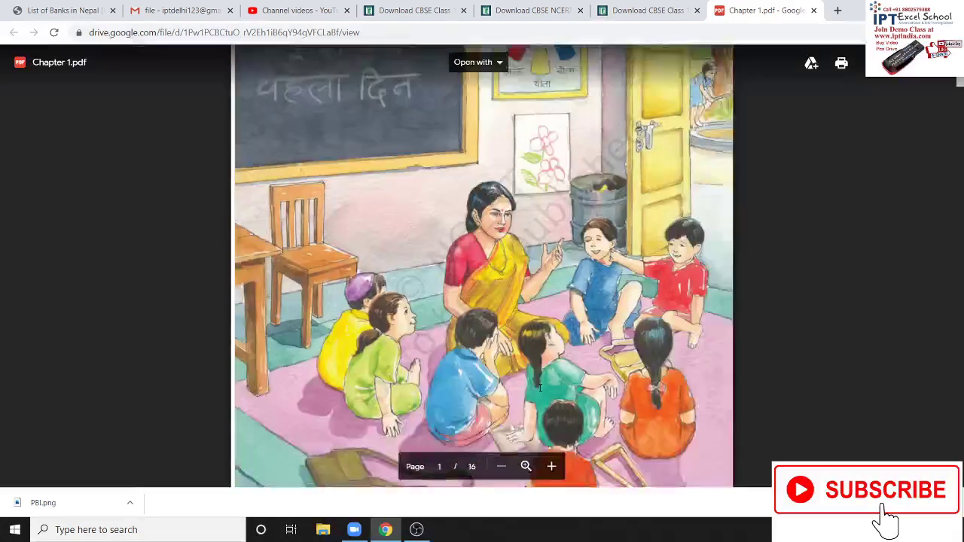
{"action": "scroll", "coordinate": [540, 388], "scroll_direction": "up", "scroll_amount": 1}
{"action": "scroll", "coordinate": [540, 387], "scroll_direction": "down", "scroll_amount": 3}
{"action": "scroll", "coordinate": [540, 388], "scroll_direction": "down", "scroll_amount": 3}
{"action": "scroll", "coordinate": [540, 388], "scroll_direction": "down", "scroll_amount": 2}
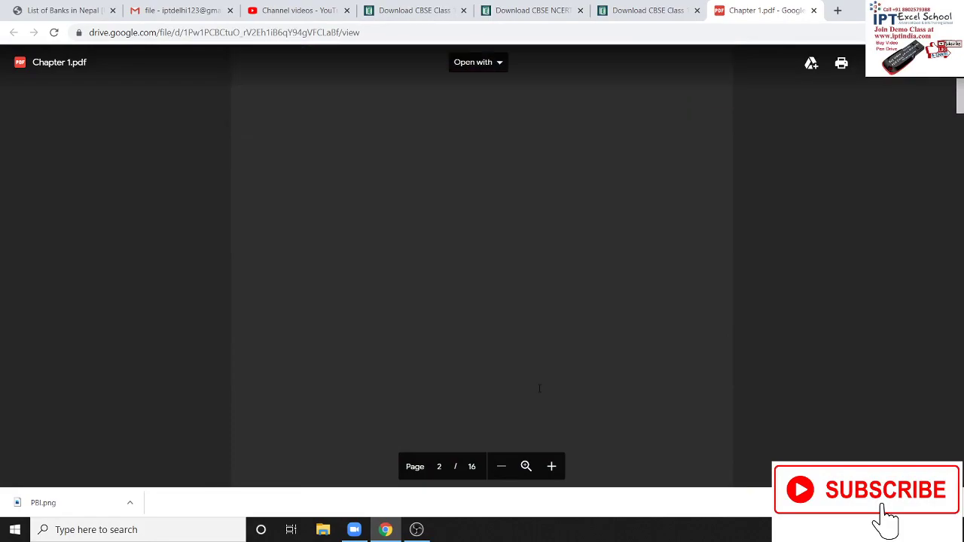
{"action": "scroll", "coordinate": [540, 387], "scroll_direction": "up", "scroll_amount": 2}
{"action": "scroll", "coordinate": [538, 387], "scroll_direction": "down", "scroll_amount": 3}
{"action": "scroll", "coordinate": [537, 388], "scroll_direction": "up", "scroll_amount": 3}
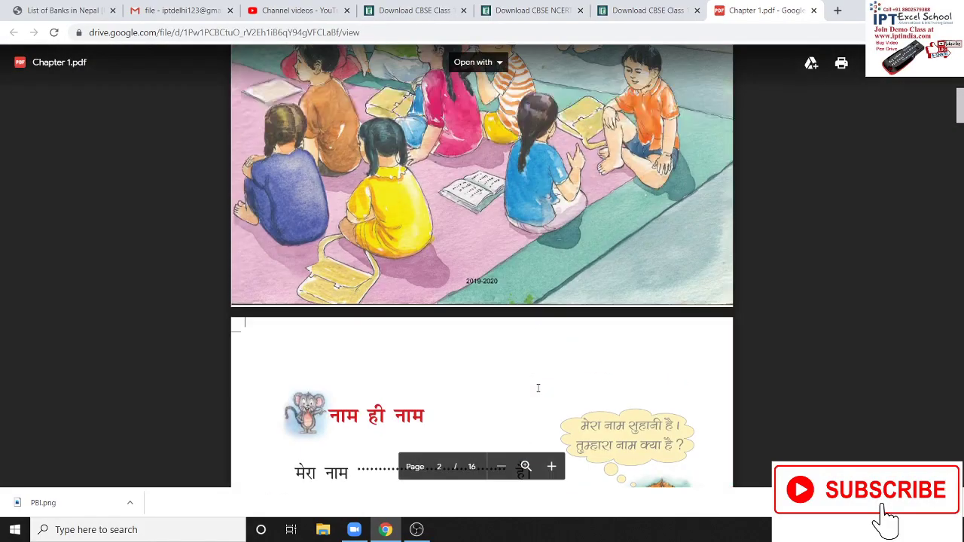
{"action": "scroll", "coordinate": [537, 388], "scroll_direction": "up", "scroll_amount": 3}
{"action": "scroll", "coordinate": [537, 387], "scroll_direction": "up", "scroll_amount": 5}
{"action": "scroll", "coordinate": [537, 387], "scroll_direction": "up", "scroll_amount": 3}
{"action": "scroll", "coordinate": [537, 387], "scroll_direction": "down", "scroll_amount": 8}
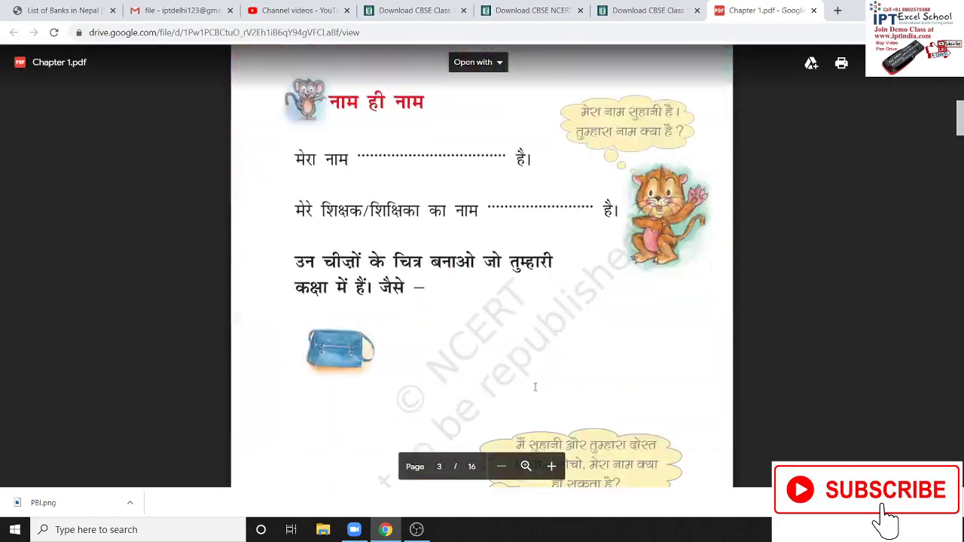
{"action": "scroll", "coordinate": [536, 387], "scroll_direction": "up", "scroll_amount": 1}
{"action": "scroll", "coordinate": [535, 387], "scroll_direction": "up", "scroll_amount": 1}
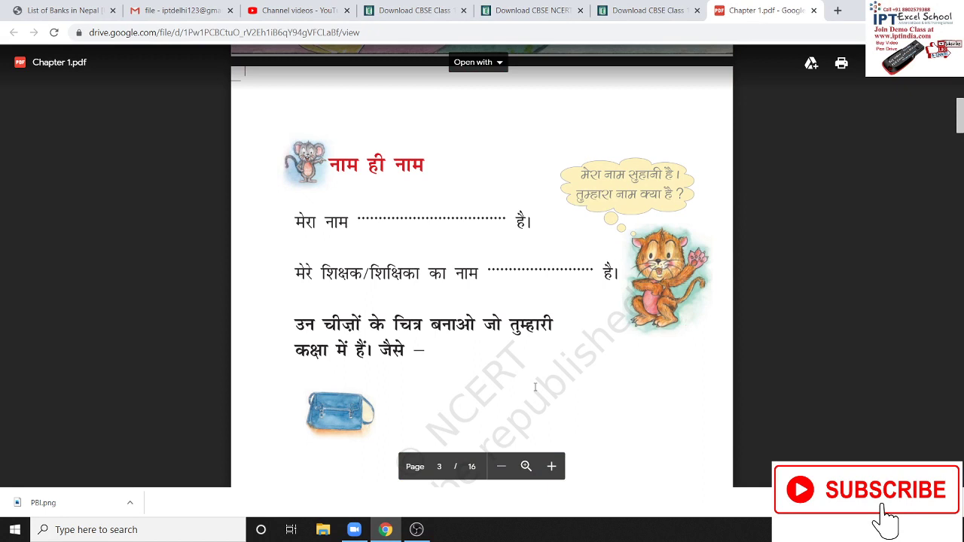
Step: Scroll on through the exercise pages to the poem '1. झूला' on page 9
{"action": "scroll", "coordinate": [534, 388], "scroll_direction": "down", "scroll_amount": 1}
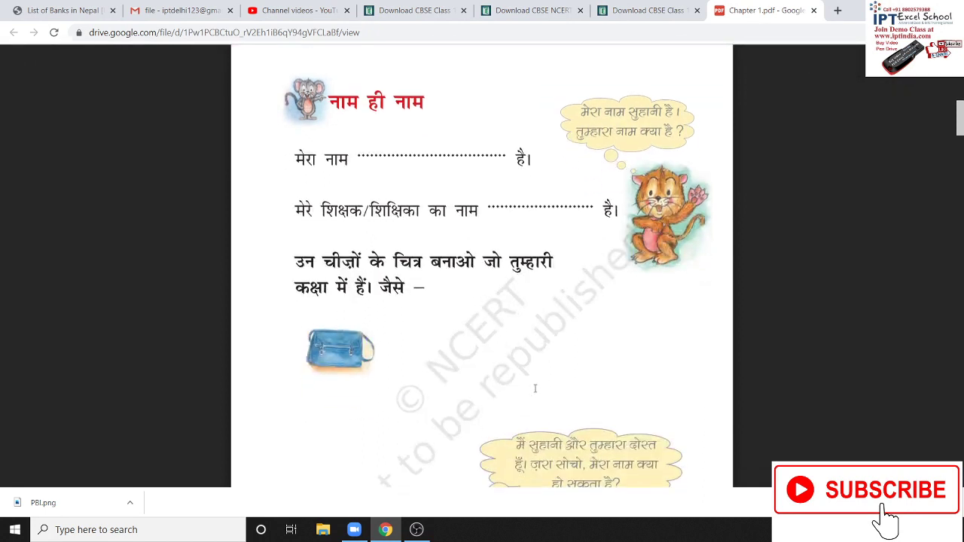
{"action": "scroll", "coordinate": [534, 388], "scroll_direction": "down", "scroll_amount": 1}
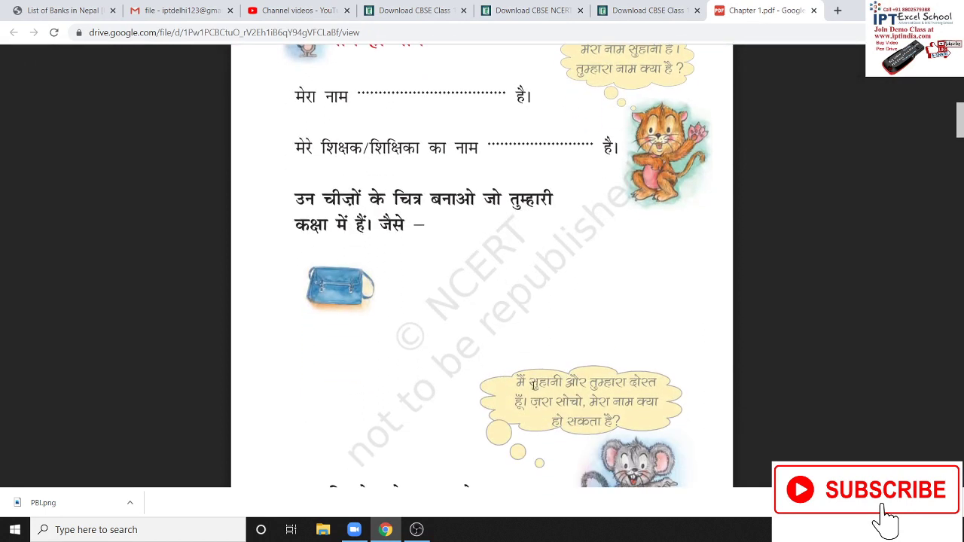
{"action": "scroll", "coordinate": [532, 386], "scroll_direction": "down", "scroll_amount": 1}
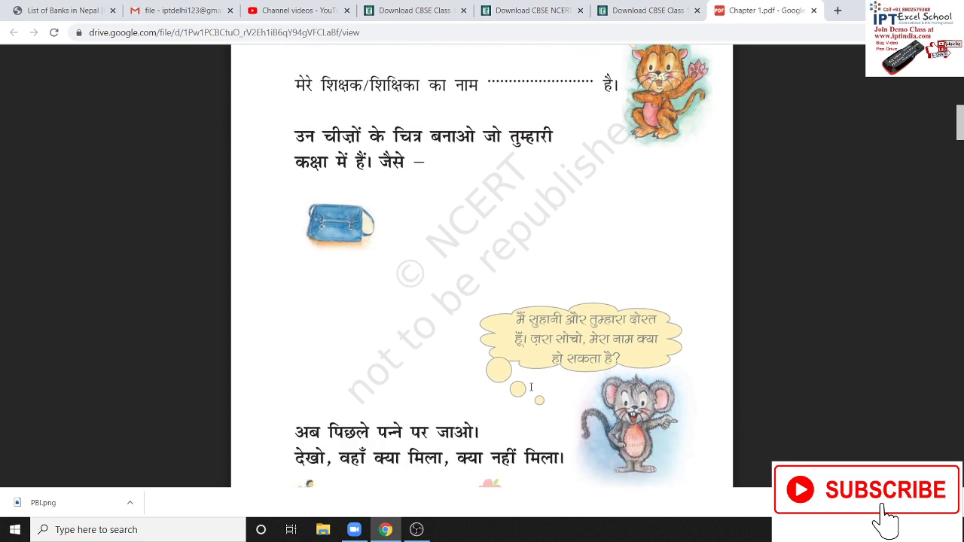
{"action": "scroll", "coordinate": [531, 387], "scroll_direction": "down", "scroll_amount": 2}
{"action": "scroll", "coordinate": [531, 387], "scroll_direction": "up", "scroll_amount": 2}
{"action": "scroll", "coordinate": [531, 386], "scroll_direction": "down", "scroll_amount": 3}
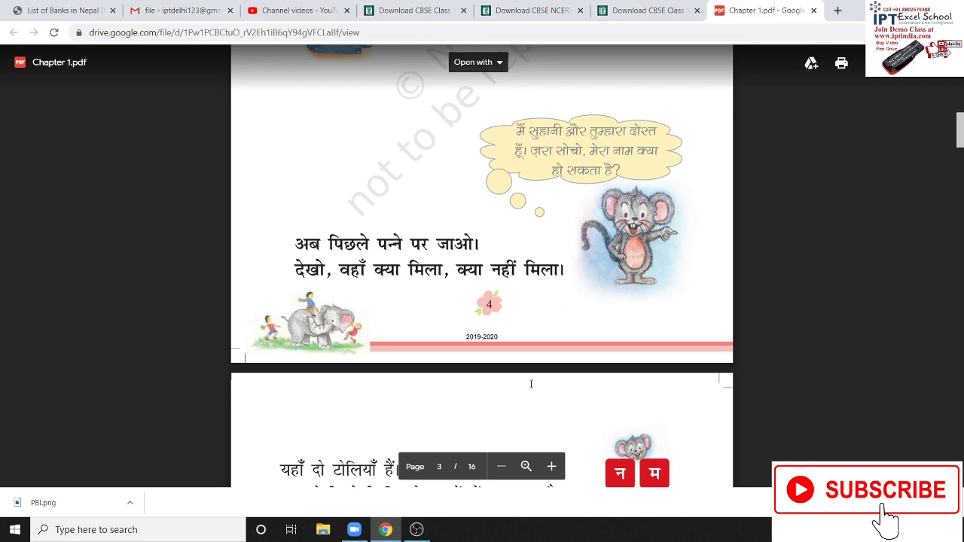
{"action": "scroll", "coordinate": [530, 382], "scroll_direction": "down", "scroll_amount": 3}
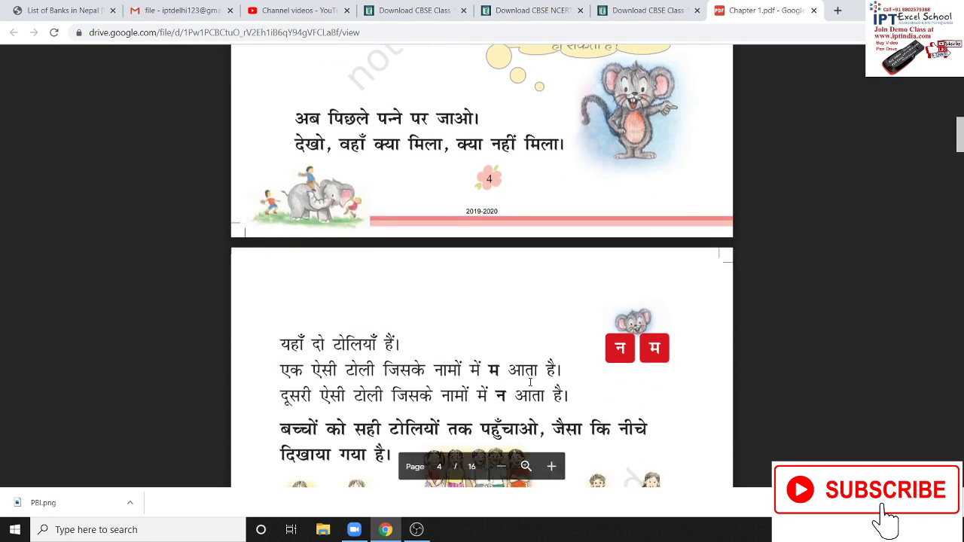
{"action": "scroll", "coordinate": [530, 381], "scroll_direction": "up", "scroll_amount": 1}
{"action": "scroll", "coordinate": [530, 382], "scroll_direction": "down", "scroll_amount": 2}
{"action": "scroll", "coordinate": [530, 382], "scroll_direction": "down", "scroll_amount": 1}
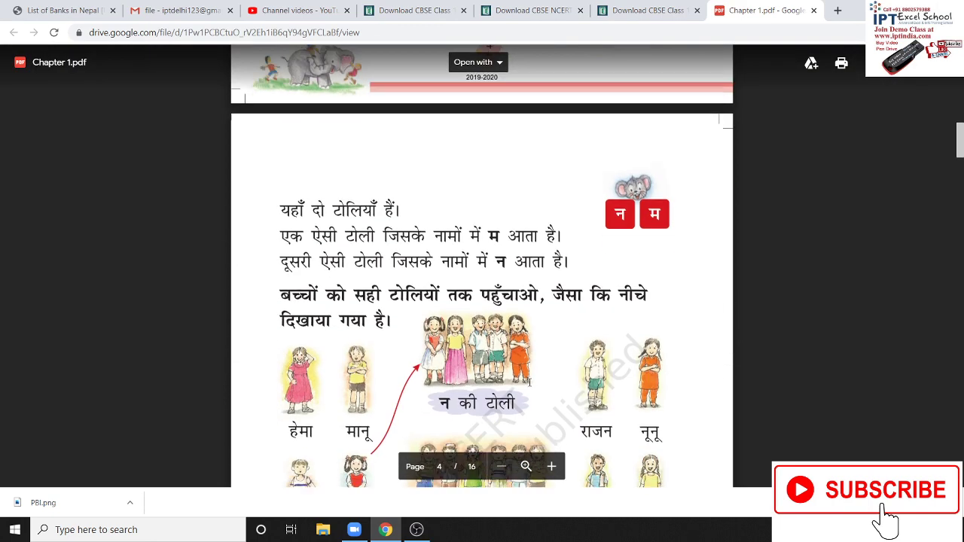
{"action": "scroll", "coordinate": [530, 381], "scroll_direction": "down", "scroll_amount": 1}
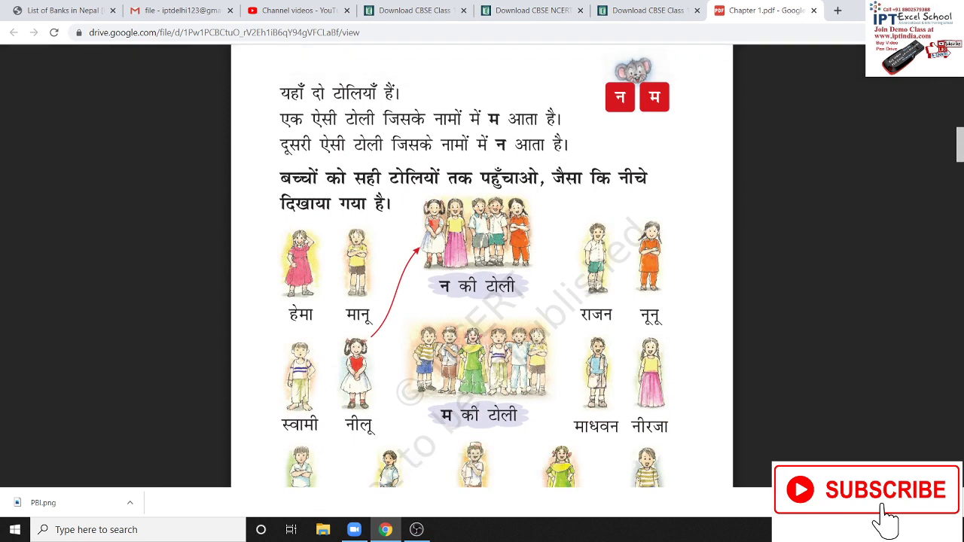
{"action": "scroll", "coordinate": [527, 386], "scroll_direction": "down", "scroll_amount": 1}
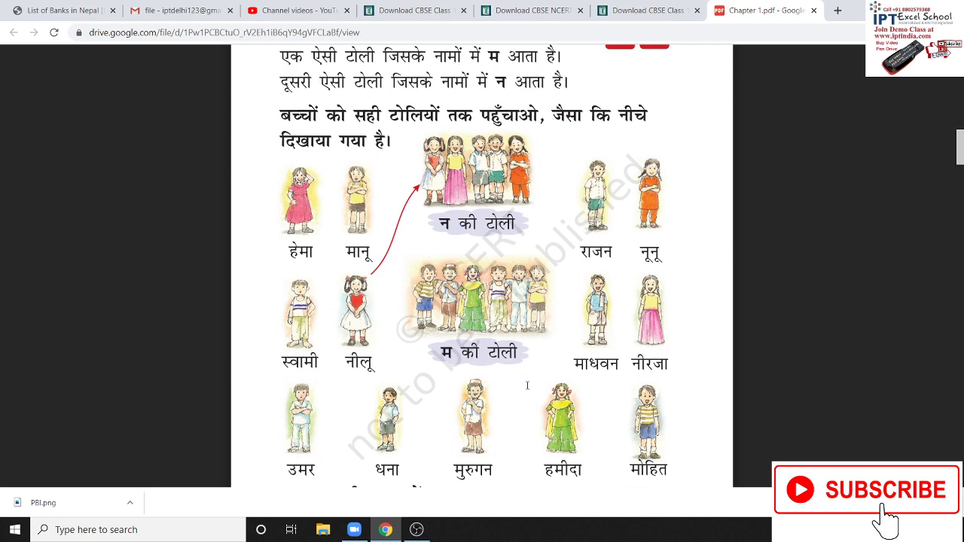
{"action": "scroll", "coordinate": [527, 386], "scroll_direction": "down", "scroll_amount": 3}
{"action": "scroll", "coordinate": [527, 385], "scroll_direction": "down", "scroll_amount": 7}
{"action": "scroll", "coordinate": [525, 386], "scroll_direction": "down", "scroll_amount": 7}
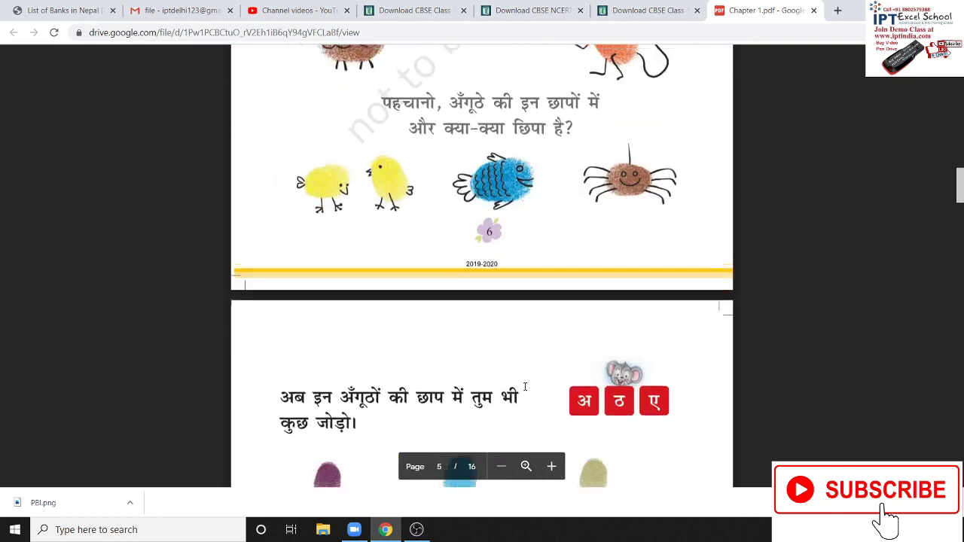
{"action": "scroll", "coordinate": [524, 387], "scroll_direction": "down", "scroll_amount": 3}
{"action": "scroll", "coordinate": [525, 386], "scroll_direction": "down", "scroll_amount": 5}
{"action": "scroll", "coordinate": [524, 386], "scroll_direction": "down", "scroll_amount": 5}
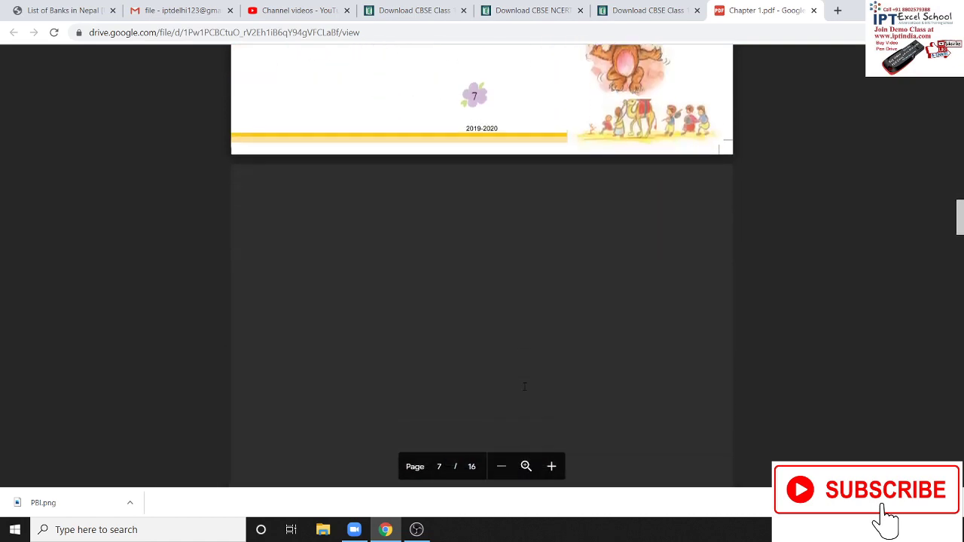
{"action": "scroll", "coordinate": [524, 386], "scroll_direction": "up", "scroll_amount": 15}
{"action": "scroll", "coordinate": [524, 385], "scroll_direction": "down", "scroll_amount": 1}
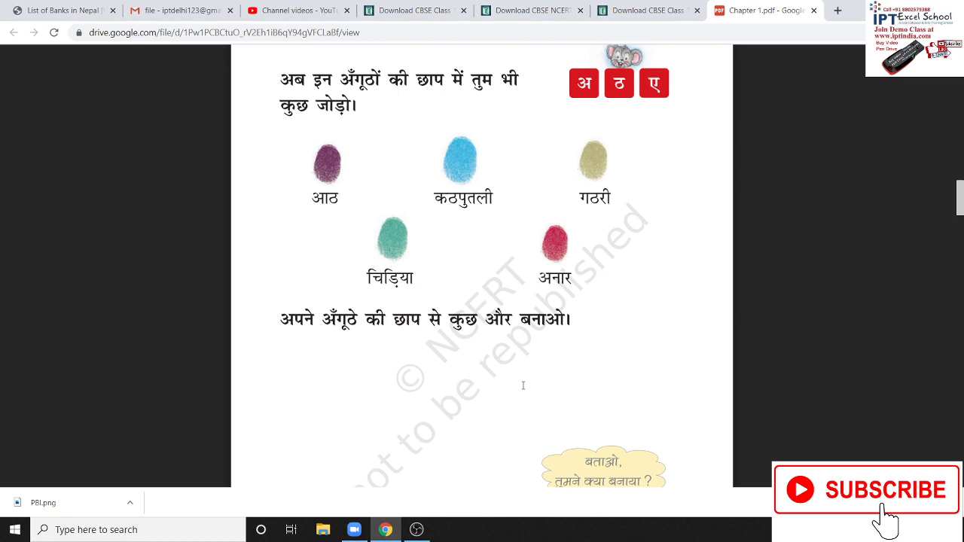
{"action": "scroll", "coordinate": [522, 385], "scroll_direction": "down", "scroll_amount": 1}
{"action": "scroll", "coordinate": [523, 386], "scroll_direction": "down", "scroll_amount": 2}
{"action": "scroll", "coordinate": [523, 385], "scroll_direction": "down", "scroll_amount": 4}
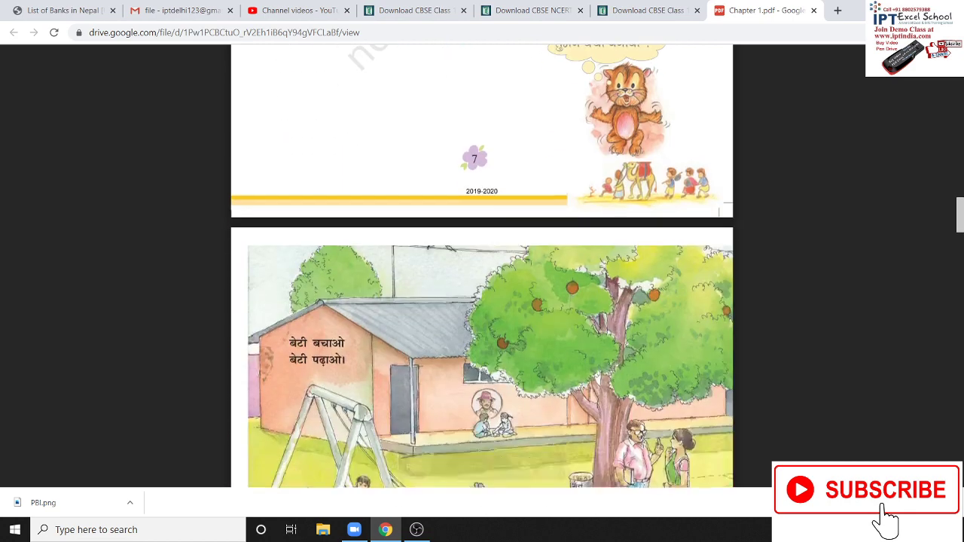
{"action": "scroll", "coordinate": [522, 385], "scroll_direction": "down", "scroll_amount": 2}
{"action": "scroll", "coordinate": [522, 386], "scroll_direction": "down", "scroll_amount": 1}
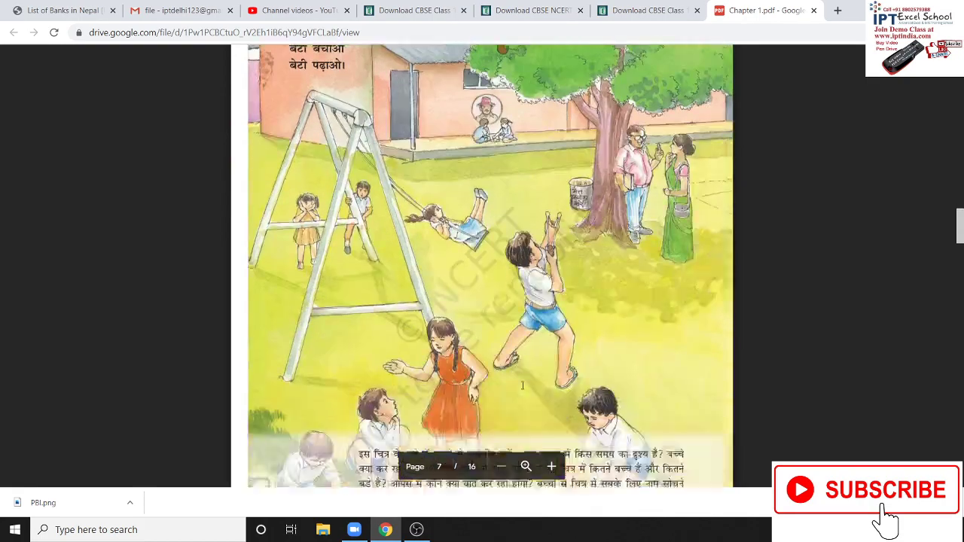
{"action": "scroll", "coordinate": [523, 386], "scroll_direction": "down", "scroll_amount": 3}
{"action": "scroll", "coordinate": [523, 385], "scroll_direction": "down", "scroll_amount": 3}
{"action": "scroll", "coordinate": [523, 386], "scroll_direction": "down", "scroll_amount": 4}
Step: Scroll Chapter 1.pdf through pages 10–14 to the hiding-places exercise on page 15 of 16
{"action": "scroll", "coordinate": [522, 386], "scroll_direction": "down", "scroll_amount": 5}
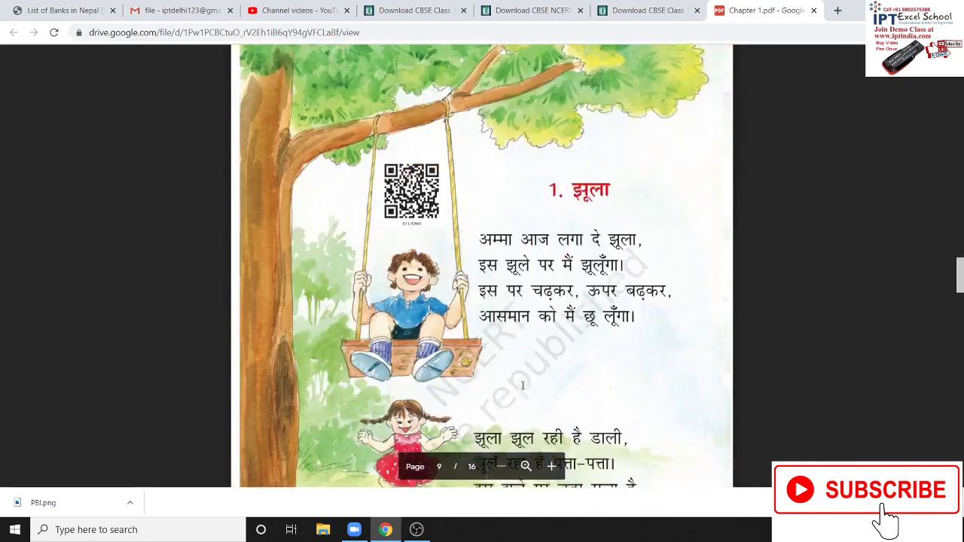
{"action": "scroll", "coordinate": [522, 385], "scroll_direction": "down", "scroll_amount": 1}
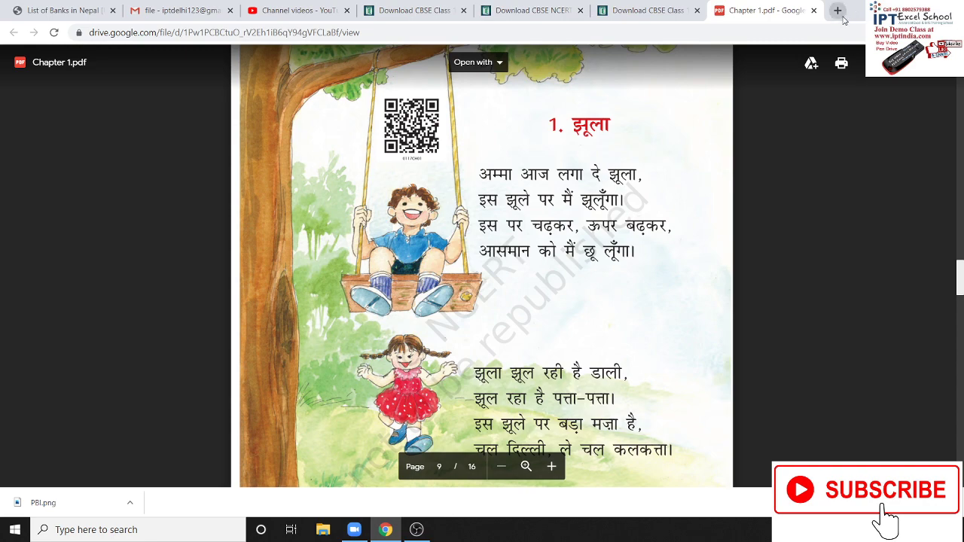
{"action": "scroll", "coordinate": [782, 363], "scroll_direction": "down", "scroll_amount": 2}
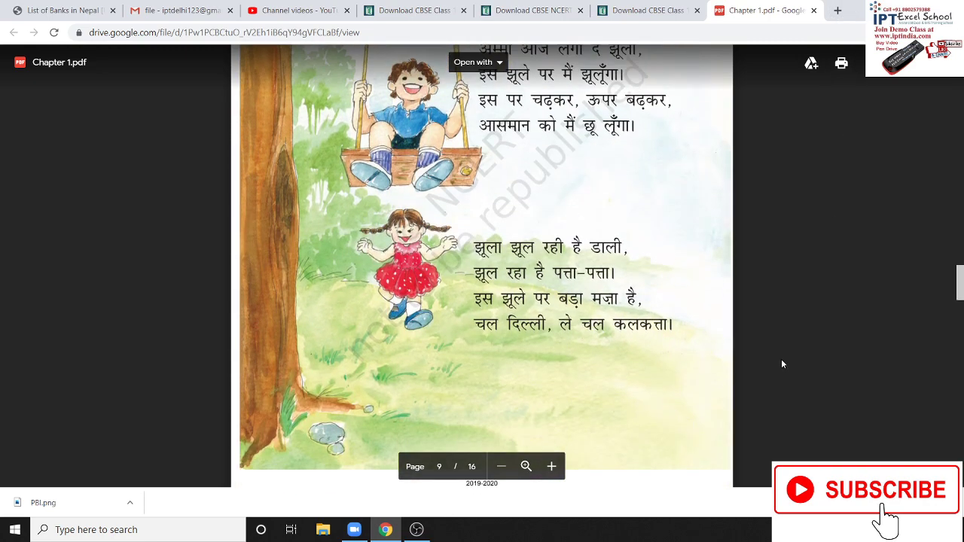
{"action": "scroll", "coordinate": [781, 364], "scroll_direction": "down", "scroll_amount": 3}
{"action": "scroll", "coordinate": [777, 364], "scroll_direction": "down", "scroll_amount": 6}
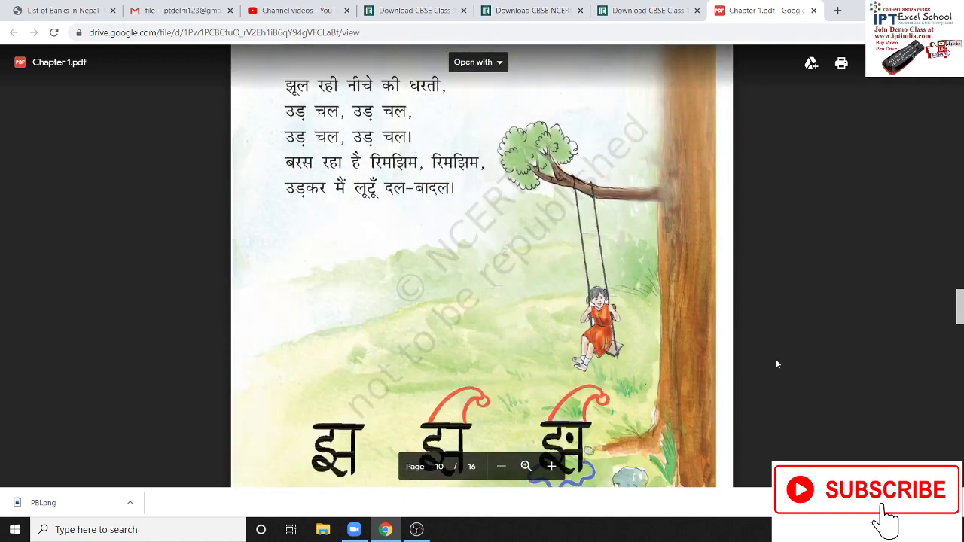
{"action": "scroll", "coordinate": [777, 363], "scroll_direction": "down", "scroll_amount": 4}
{"action": "scroll", "coordinate": [777, 364], "scroll_direction": "down", "scroll_amount": 3}
{"action": "scroll", "coordinate": [777, 364], "scroll_direction": "down", "scroll_amount": 4}
{"action": "scroll", "coordinate": [777, 363], "scroll_direction": "down", "scroll_amount": 3}
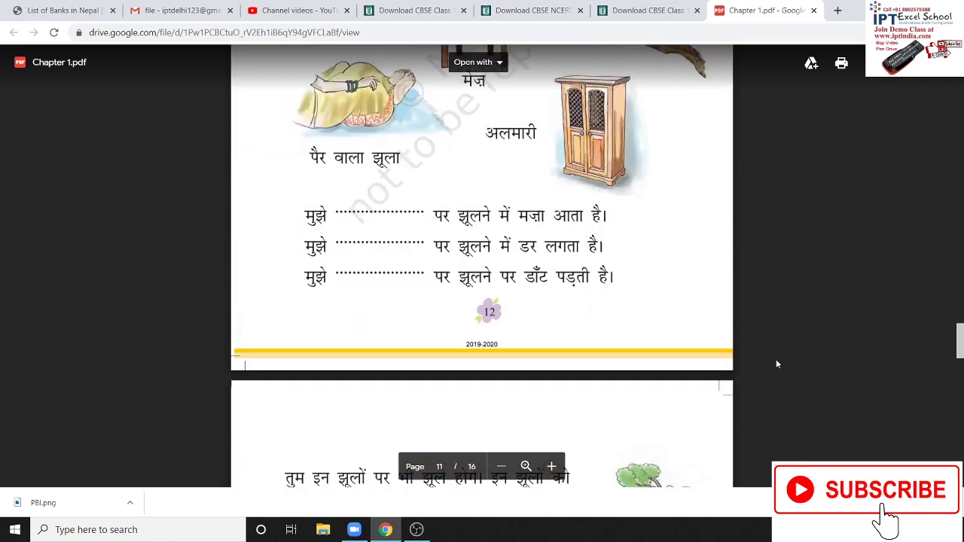
{"action": "scroll", "coordinate": [775, 359], "scroll_direction": "up", "scroll_amount": 4}
{"action": "scroll", "coordinate": [774, 358], "scroll_direction": "up", "scroll_amount": 2}
{"action": "scroll", "coordinate": [773, 357], "scroll_direction": "down", "scroll_amount": 1}
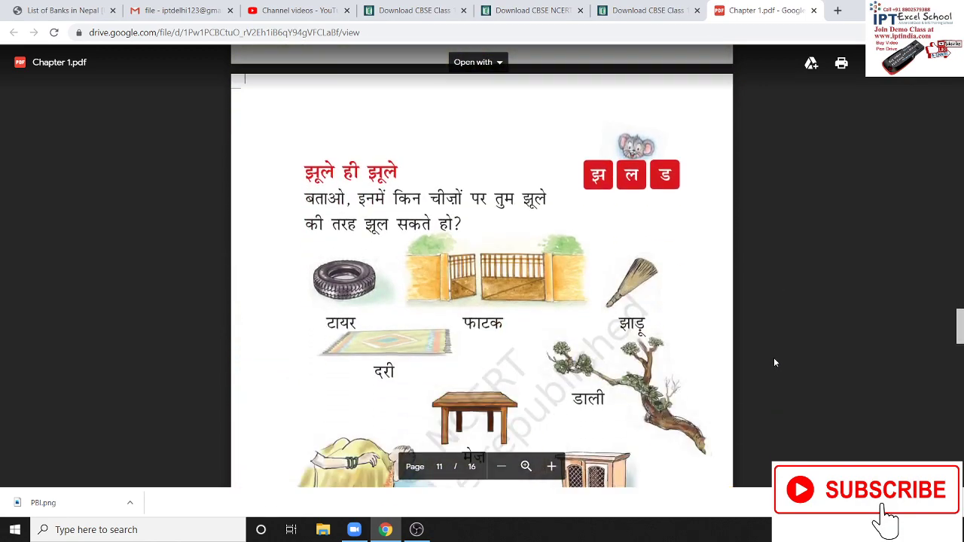
{"action": "scroll", "coordinate": [774, 362], "scroll_direction": "down", "scroll_amount": 1}
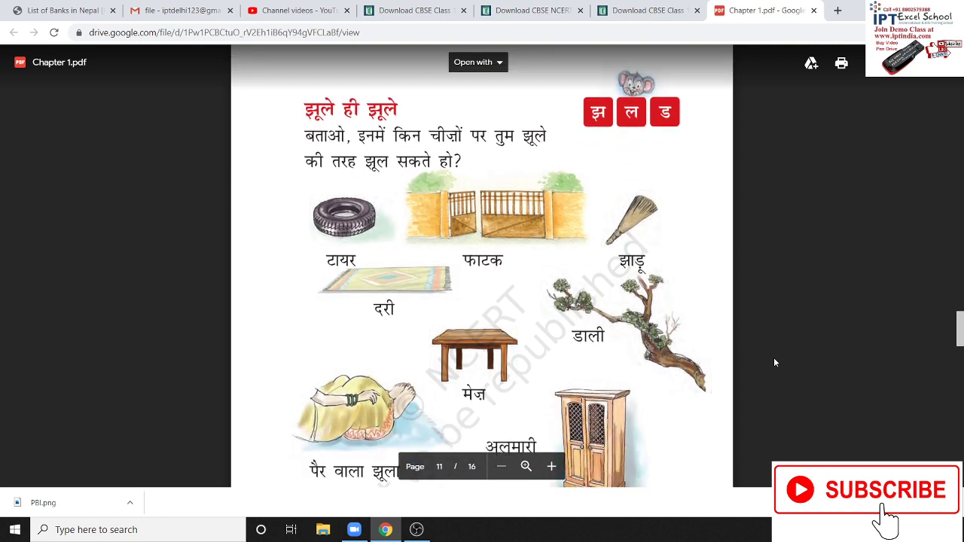
{"action": "scroll", "coordinate": [774, 362], "scroll_direction": "up", "scroll_amount": 5}
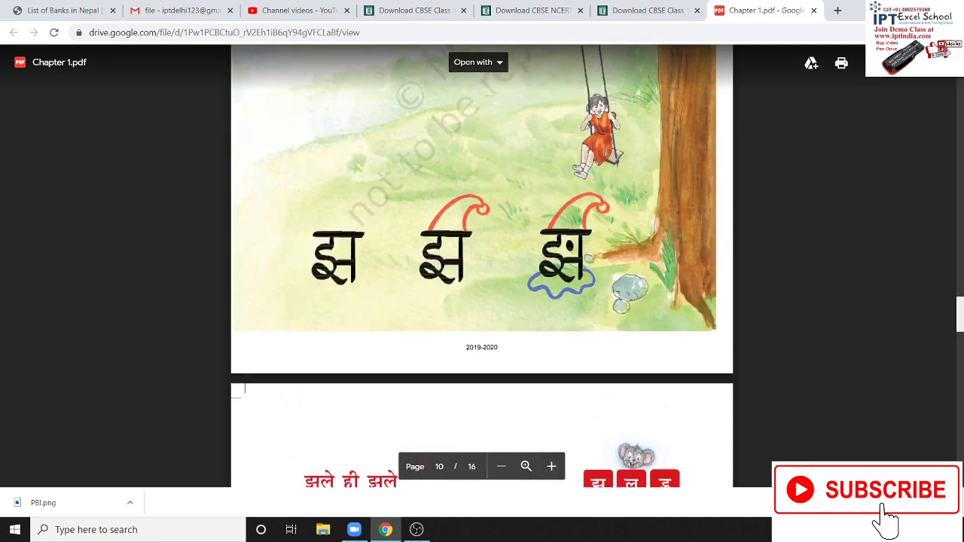
{"action": "scroll", "coordinate": [769, 474], "scroll_direction": "down", "scroll_amount": 4}
{"action": "scroll", "coordinate": [769, 474], "scroll_direction": "down", "scroll_amount": 2}
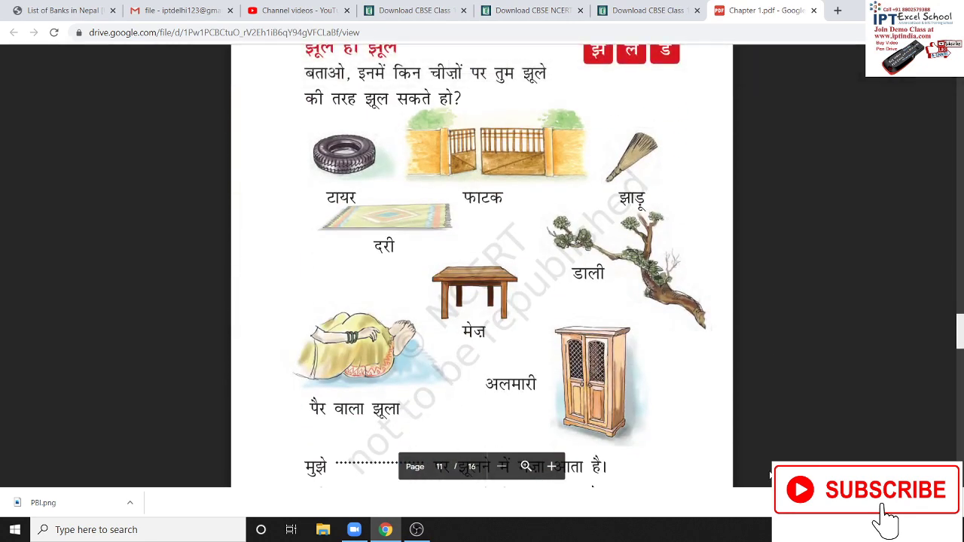
{"action": "scroll", "coordinate": [770, 474], "scroll_direction": "down", "scroll_amount": 1}
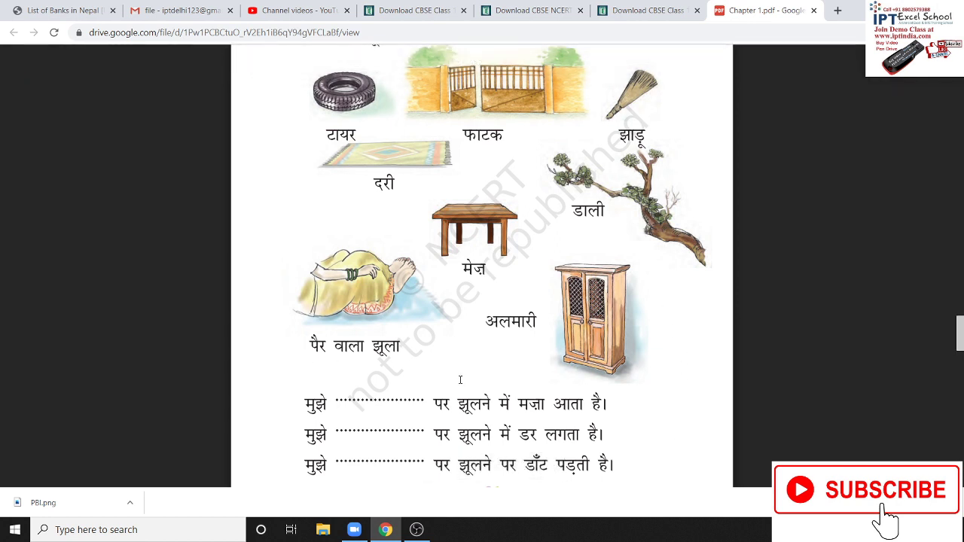
{"action": "scroll", "coordinate": [460, 379], "scroll_direction": "down", "scroll_amount": 1}
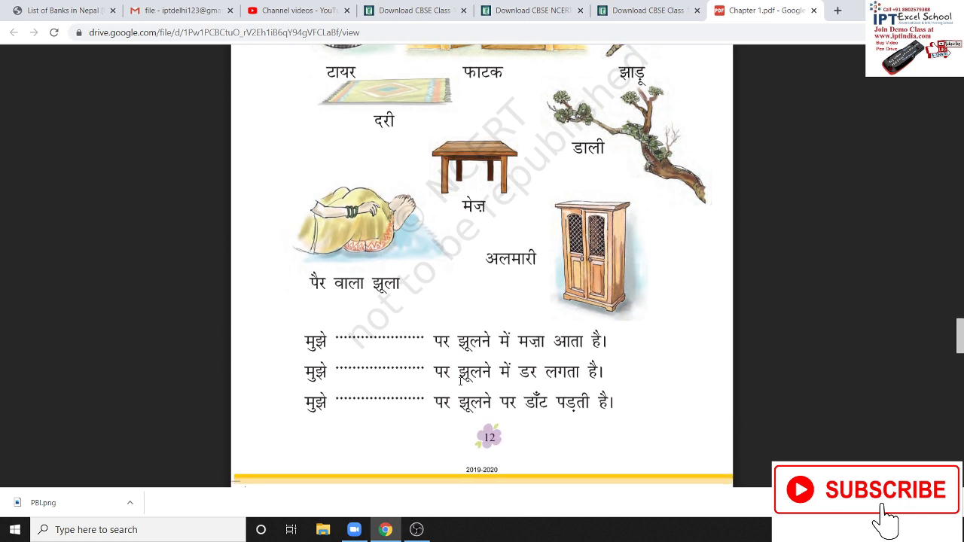
{"action": "scroll", "coordinate": [455, 379], "scroll_direction": "up", "scroll_amount": 3}
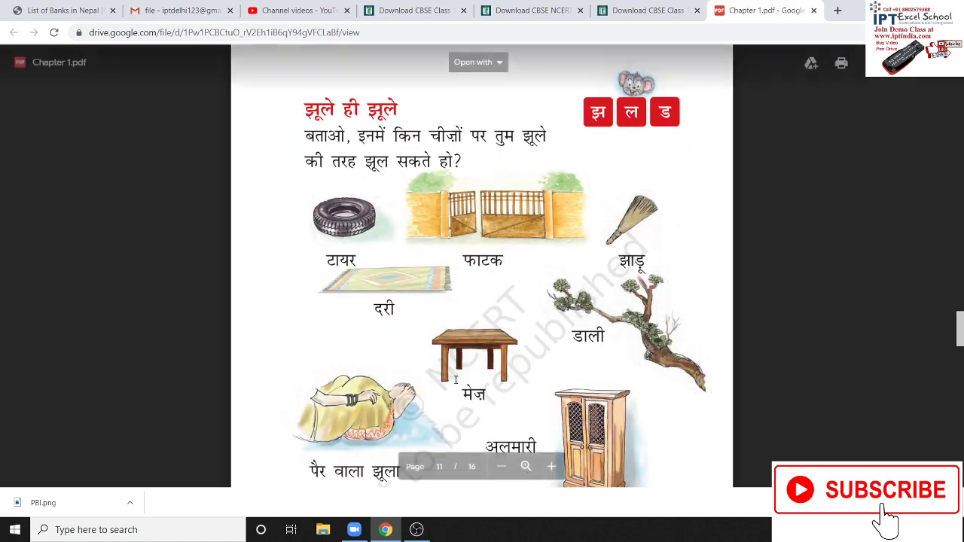
{"action": "scroll", "coordinate": [455, 379], "scroll_direction": "down", "scroll_amount": 3}
{"action": "scroll", "coordinate": [455, 379], "scroll_direction": "down", "scroll_amount": 5}
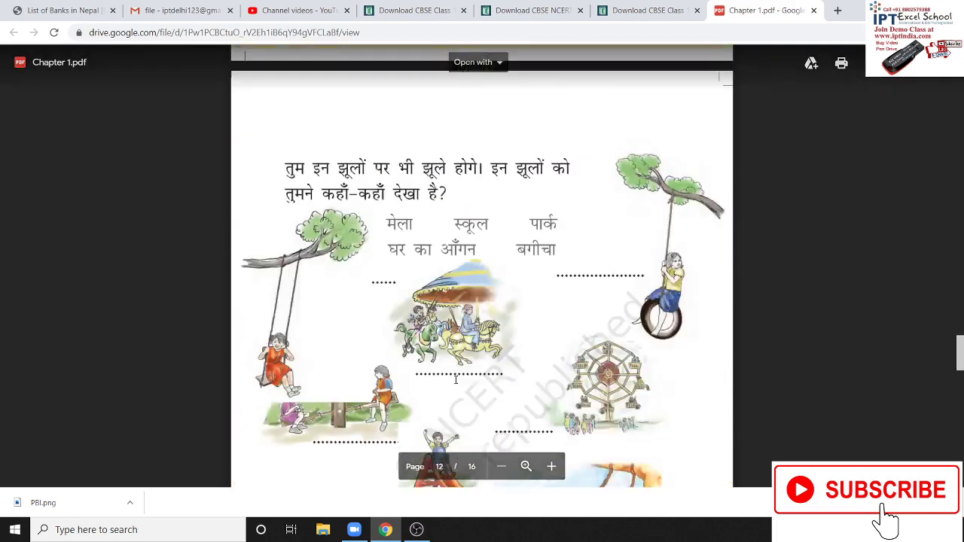
{"action": "scroll", "coordinate": [454, 379], "scroll_direction": "down", "scroll_amount": 4}
{"action": "scroll", "coordinate": [454, 378], "scroll_direction": "up", "scroll_amount": 1}
{"action": "scroll", "coordinate": [377, 362], "scroll_direction": "up", "scroll_amount": 3}
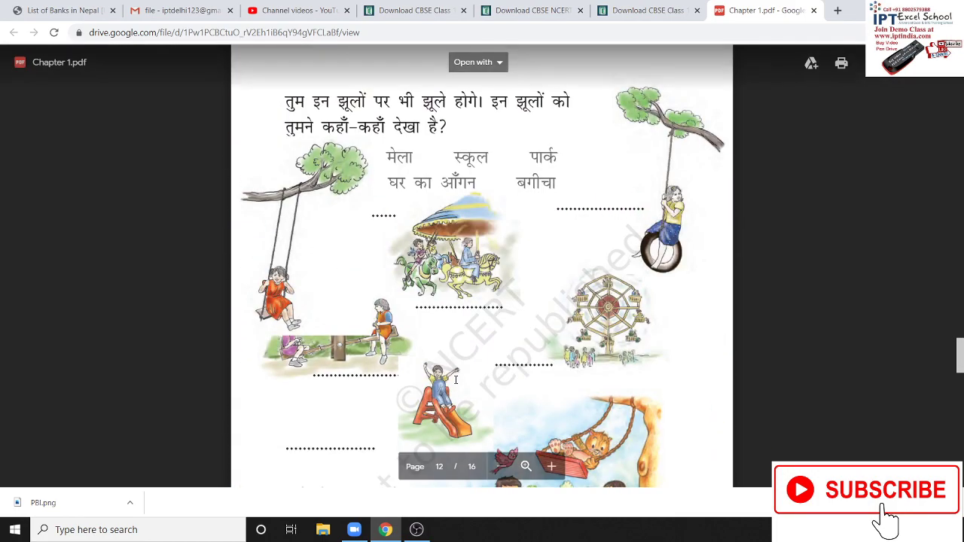
{"action": "scroll", "coordinate": [295, 336], "scroll_direction": "up", "scroll_amount": 1}
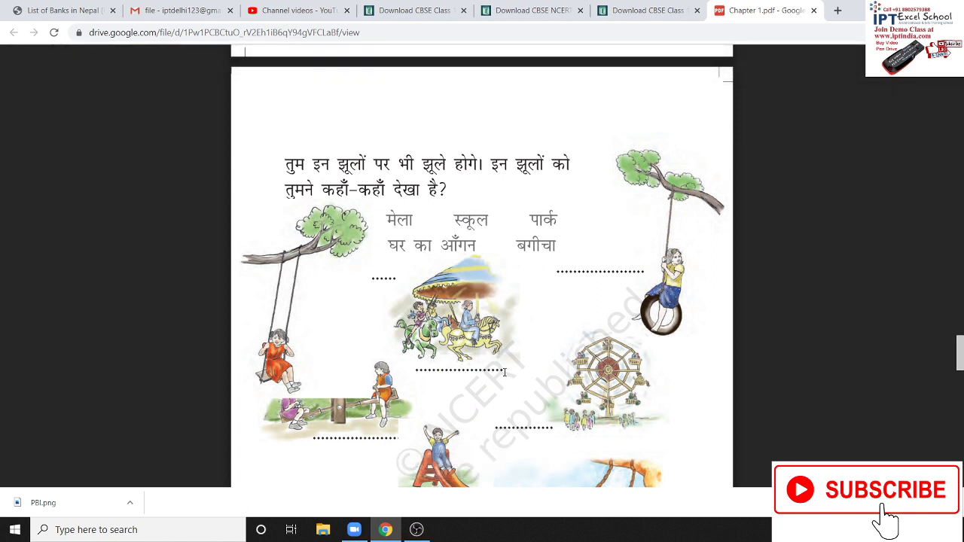
{"action": "scroll", "coordinate": [504, 372], "scroll_direction": "down", "scroll_amount": 3}
{"action": "scroll", "coordinate": [503, 374], "scroll_direction": "down", "scroll_amount": 3}
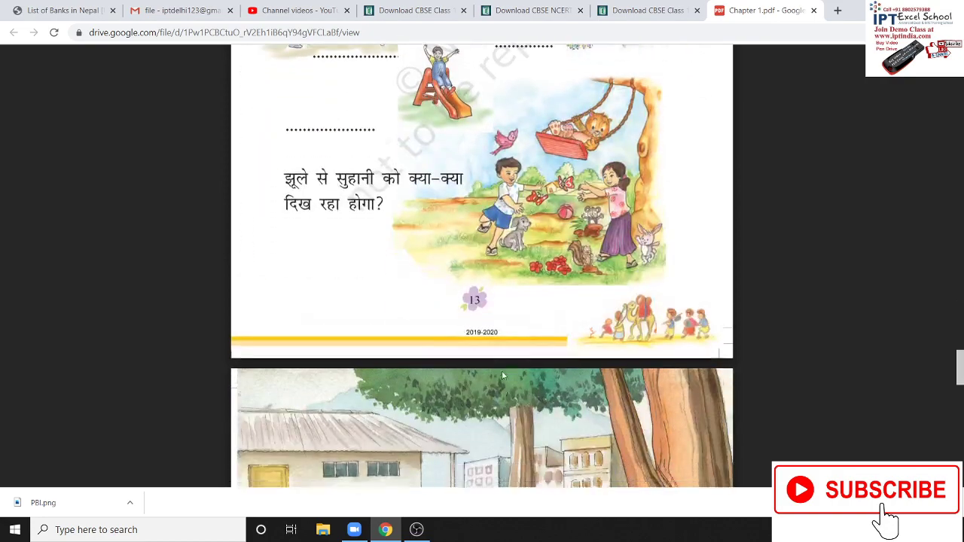
{"action": "scroll", "coordinate": [503, 374], "scroll_direction": "down", "scroll_amount": 4}
{"action": "scroll", "coordinate": [503, 373], "scroll_direction": "down", "scroll_amount": 3}
{"action": "scroll", "coordinate": [502, 373], "scroll_direction": "down", "scroll_amount": 5}
{"action": "scroll", "coordinate": [501, 372], "scroll_direction": "down", "scroll_amount": 4}
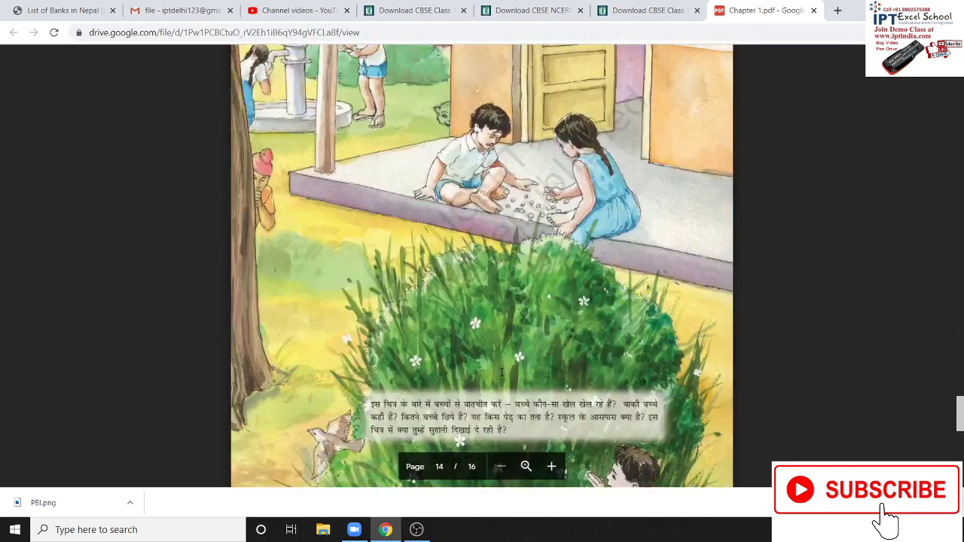
{"action": "scroll", "coordinate": [500, 373], "scroll_direction": "down", "scroll_amount": 4}
{"action": "scroll", "coordinate": [500, 377], "scroll_direction": "down", "scroll_amount": 4}
{"action": "scroll", "coordinate": [500, 377], "scroll_direction": "down", "scroll_amount": 4}
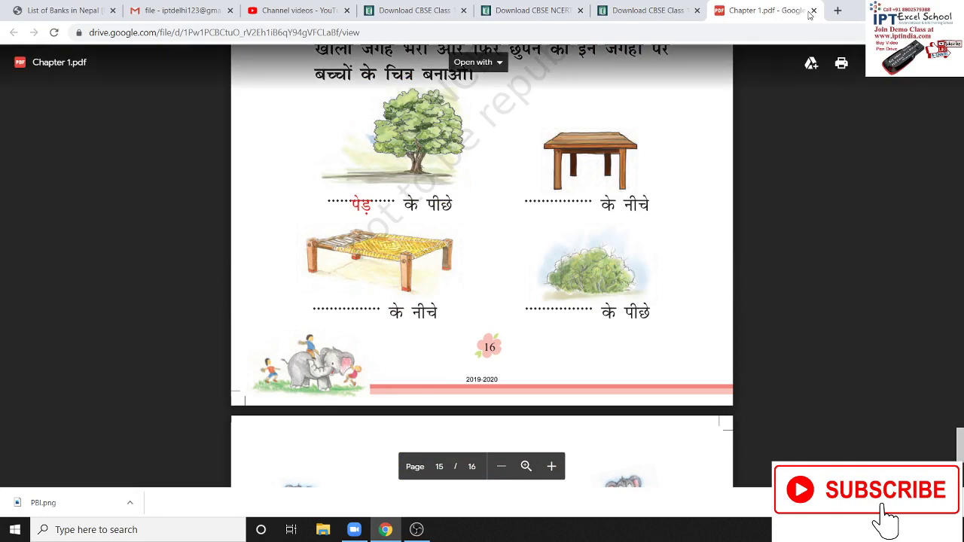
Step: Search Google for 'kvs' in a new browser tab
{"action": "left_click", "coordinate": [838, 12]}
{"action": "type", "text": "go"}
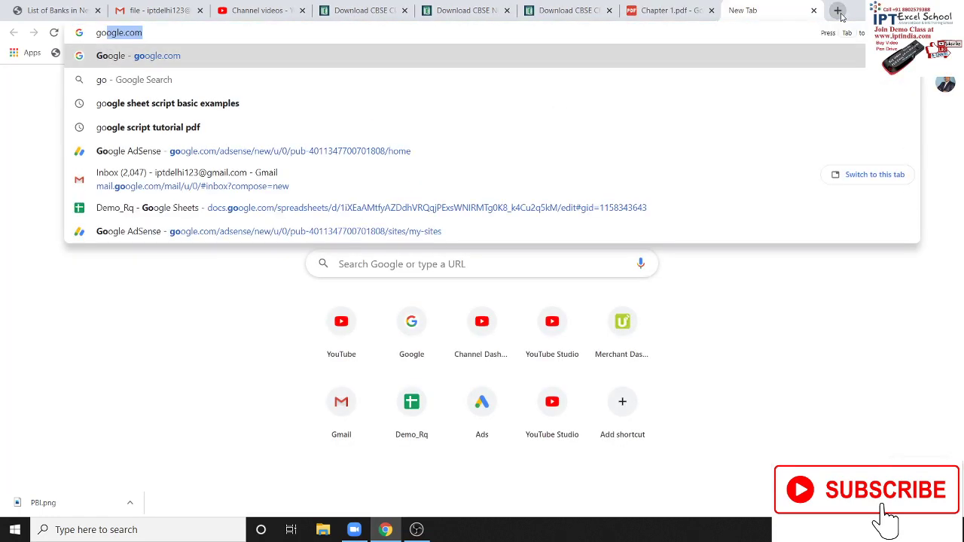
{"action": "key", "text": "Return"}
{"action": "type", "text": "k"}
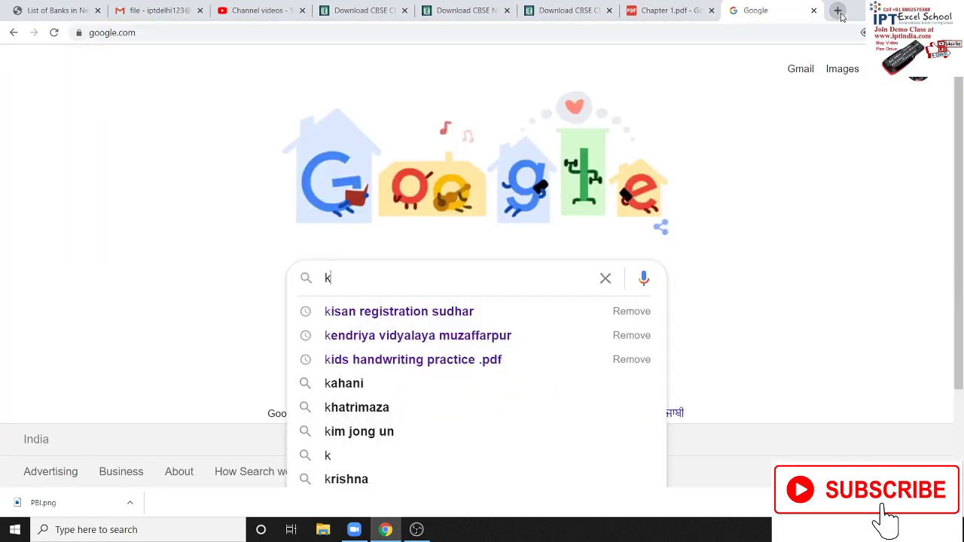
{"action": "type", "text": "vs"}
{"action": "key", "text": "Return"}
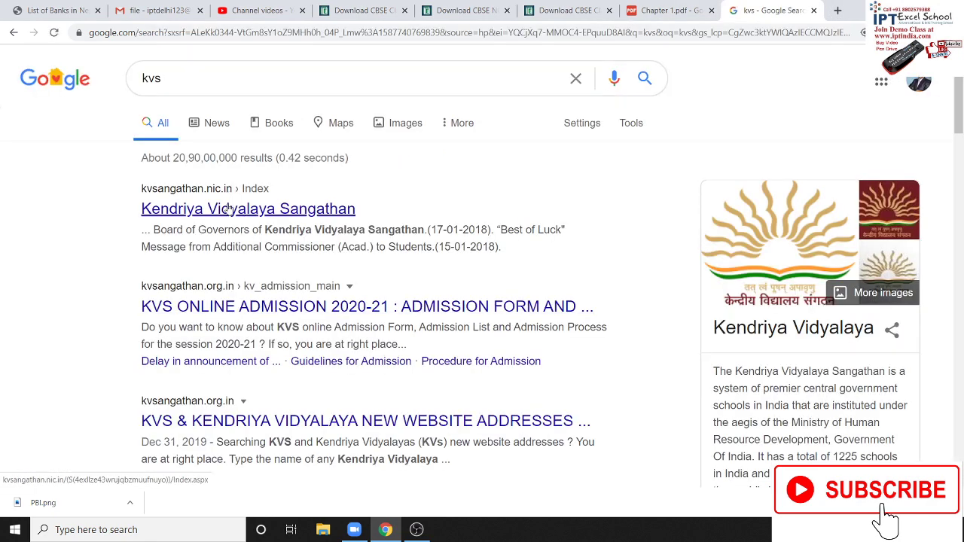
Step: Open the Kendriya Vidyalaya Sangathan site and go to Academics > Admission Guidelines
{"action": "left_click", "coordinate": [230, 212]}
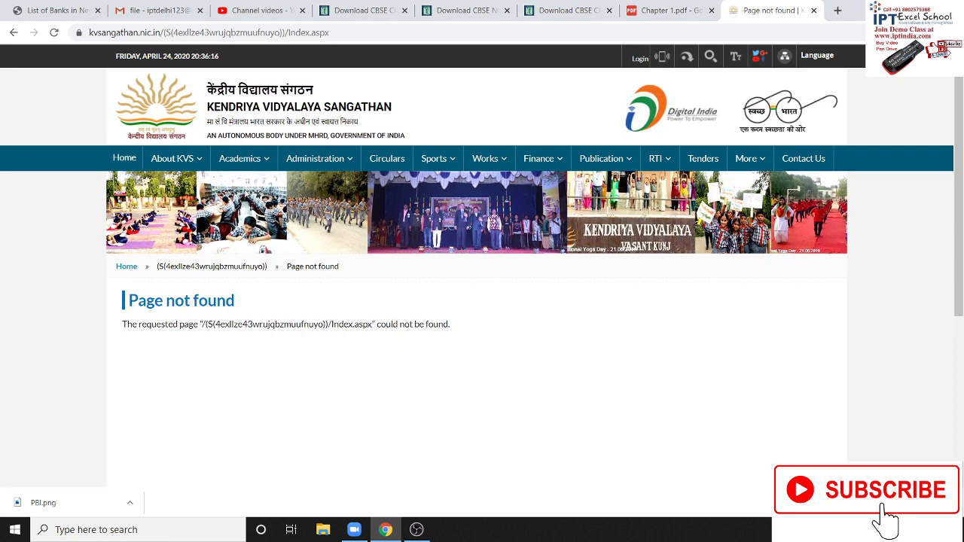
{"action": "mouse_move", "coordinate": [196, 159]}
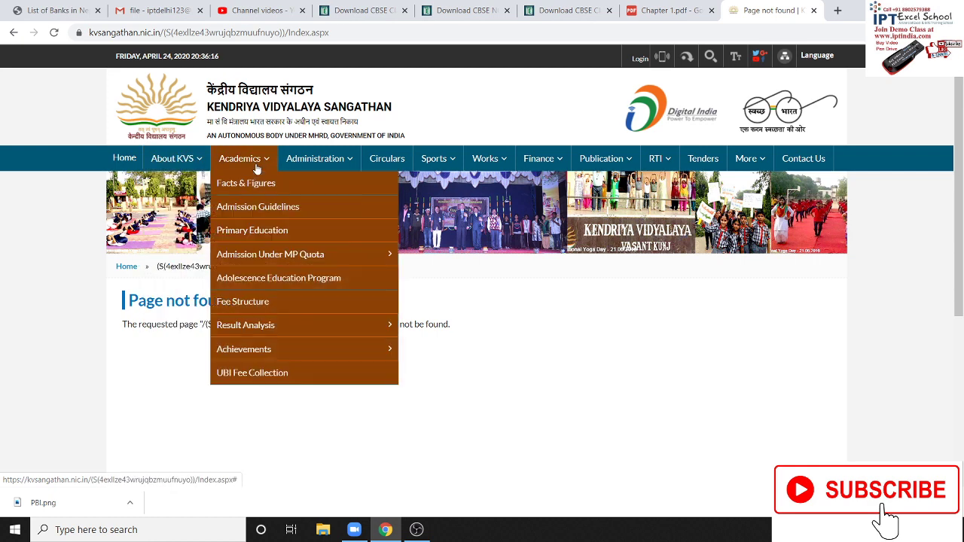
{"action": "mouse_move", "coordinate": [230, 160]}
{"action": "left_click", "coordinate": [256, 208]}
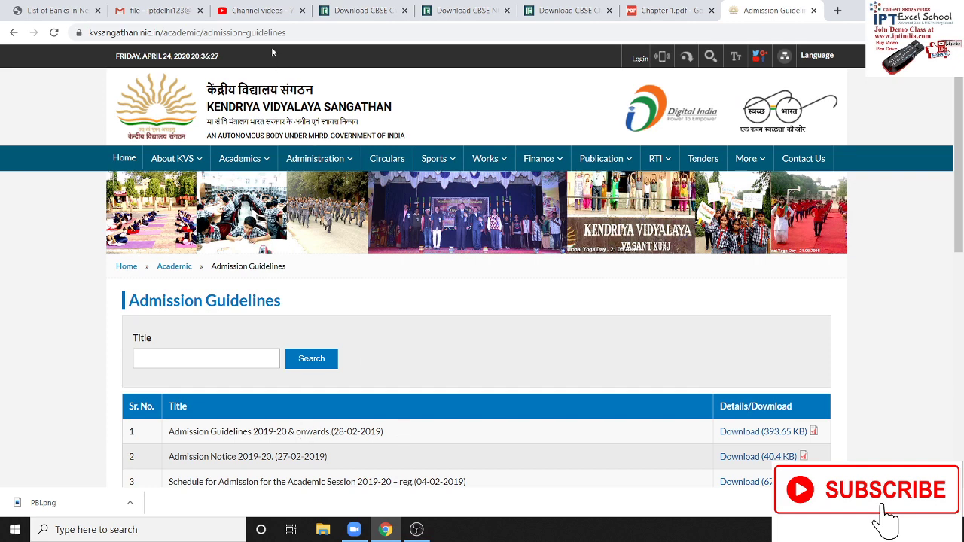
Step: Load the Kendriya Vidyalaya Sangathan home page and dismiss the Bharat Padhe Online popup
{"action": "left_click", "coordinate": [125, 162]}
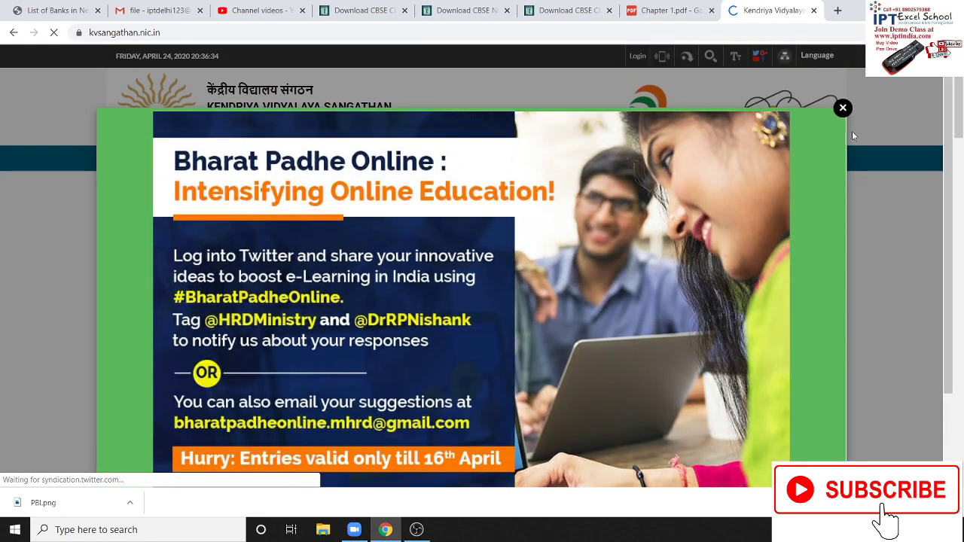
{"action": "left_click", "coordinate": [843, 109]}
{"action": "scroll", "coordinate": [859, 280], "scroll_direction": "down", "scroll_amount": 2}
{"action": "scroll", "coordinate": [858, 284], "scroll_direction": "down", "scroll_amount": 5}
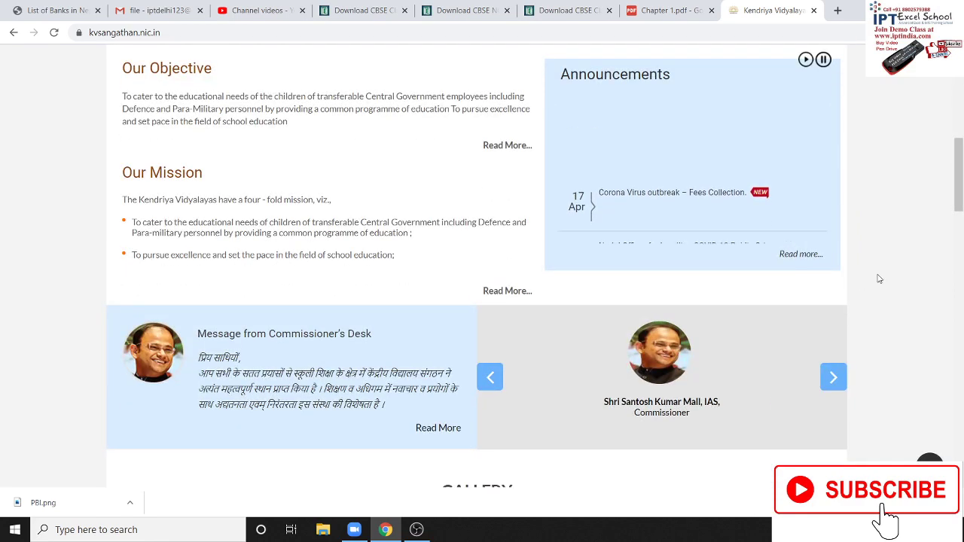
{"action": "scroll", "coordinate": [873, 284], "scroll_direction": "up", "scroll_amount": 4}
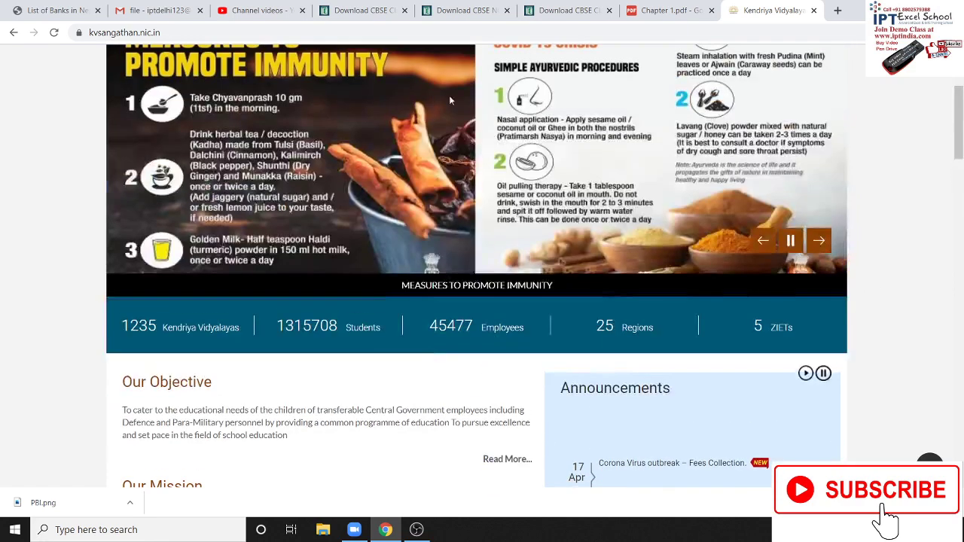
Step: Open kvs.gov.in from the 'kvs' address suggestions and close its Bharat Padhe popup
{"action": "left_click", "coordinate": [369, 33]}
{"action": "type", "text": "kvs.ac"}
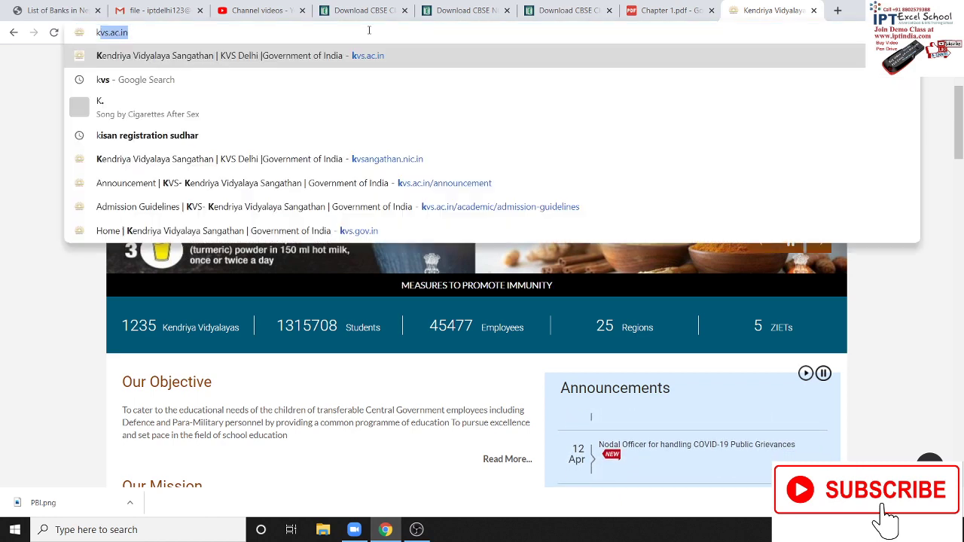
{"action": "key", "text": "Down"}
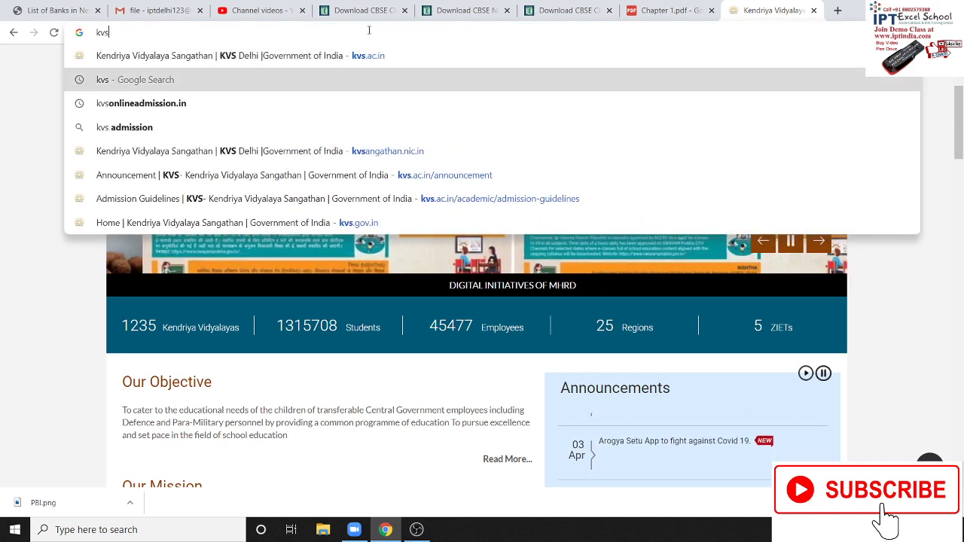
{"action": "key", "text": "Down"}
{"action": "key", "text": "Down"}
{"action": "key", "text": "Down"}
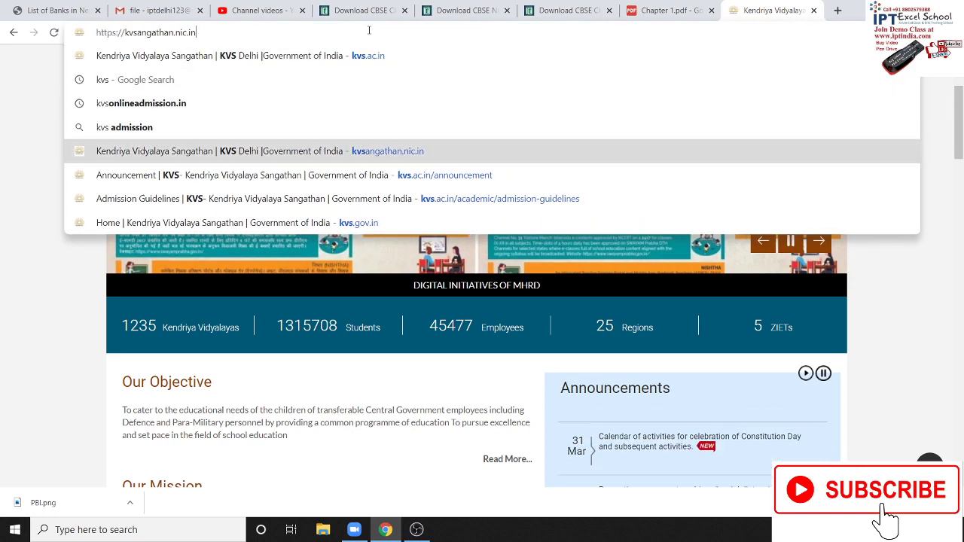
{"action": "key", "text": "Down"}
{"action": "key", "text": "Down"}
{"action": "key", "text": "Down"}
{"action": "key", "text": "Return"}
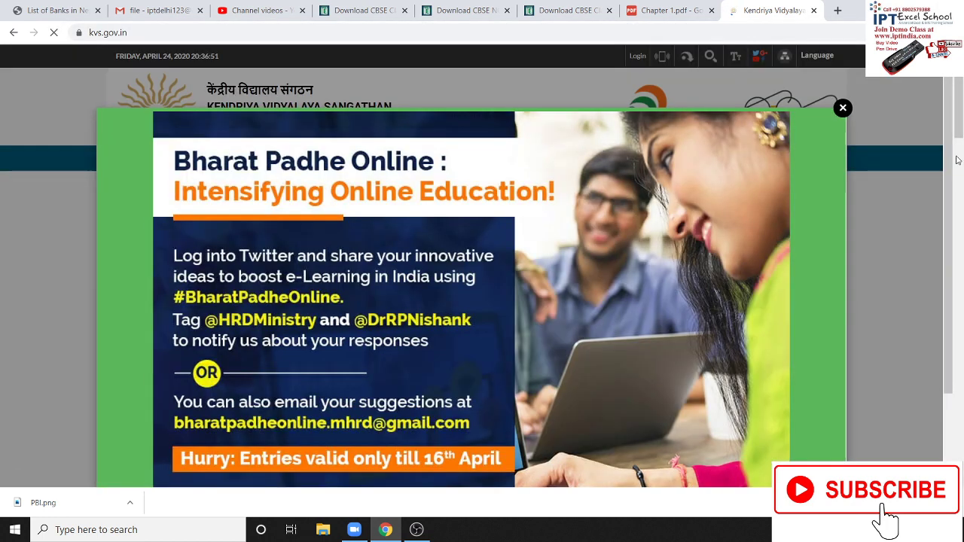
{"action": "left_click", "coordinate": [841, 108]}
{"action": "scroll", "coordinate": [711, 202], "scroll_direction": "down", "scroll_amount": 5}
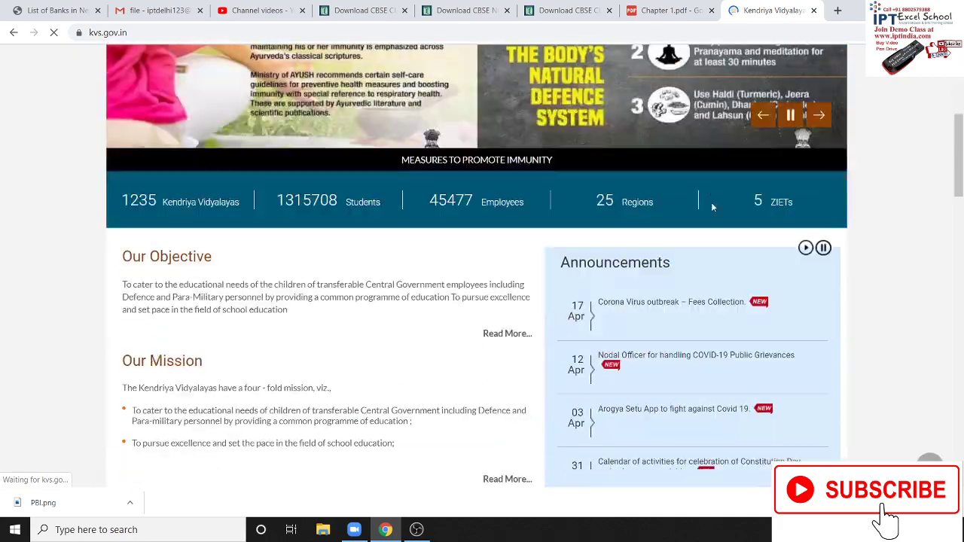
{"action": "scroll", "coordinate": [711, 202], "scroll_direction": "down", "scroll_amount": 2}
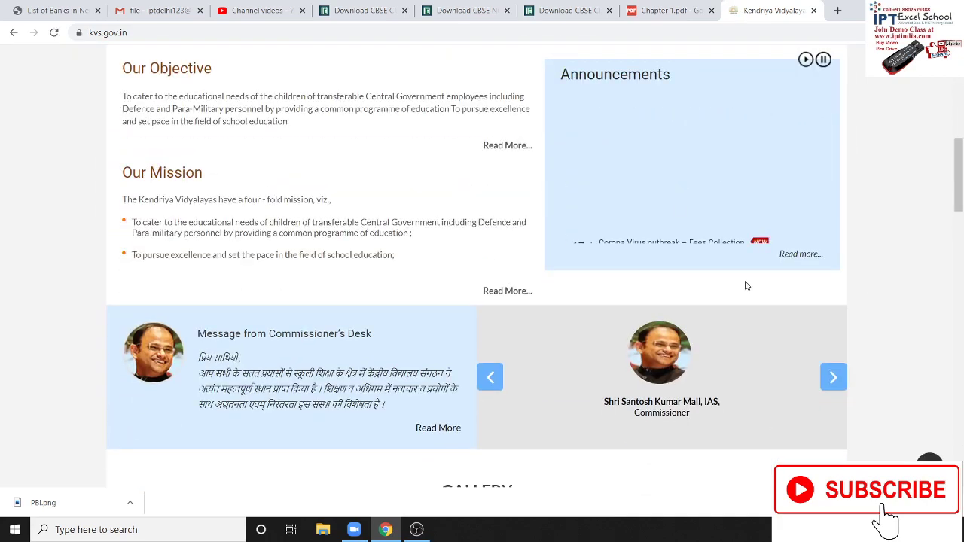
{"action": "scroll", "coordinate": [823, 235], "scroll_direction": "up", "scroll_amount": 4}
Step: Download Chapter 1.pdf from the Google Drive viewer
{"action": "left_click", "coordinate": [655, 11]}
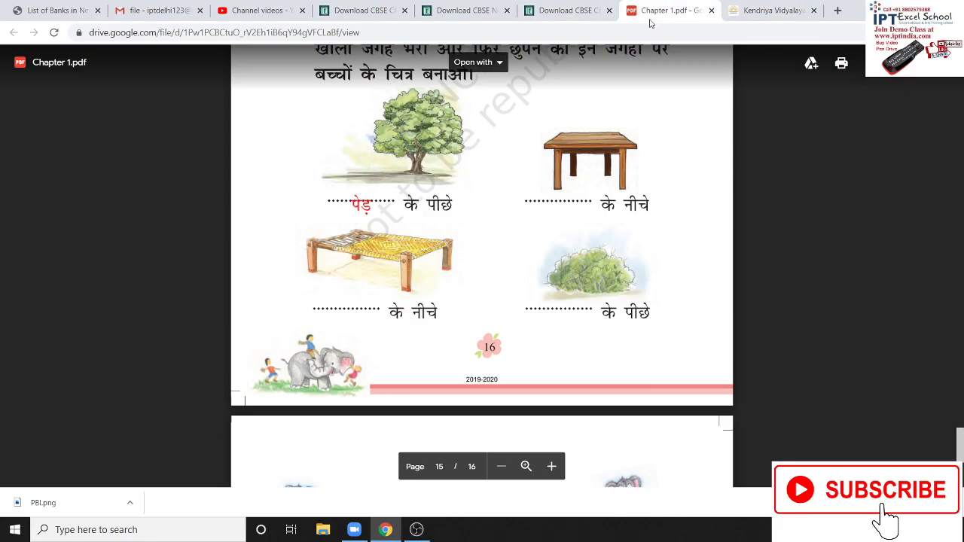
{"action": "scroll", "coordinate": [504, 133], "scroll_direction": "up", "scroll_amount": 2}
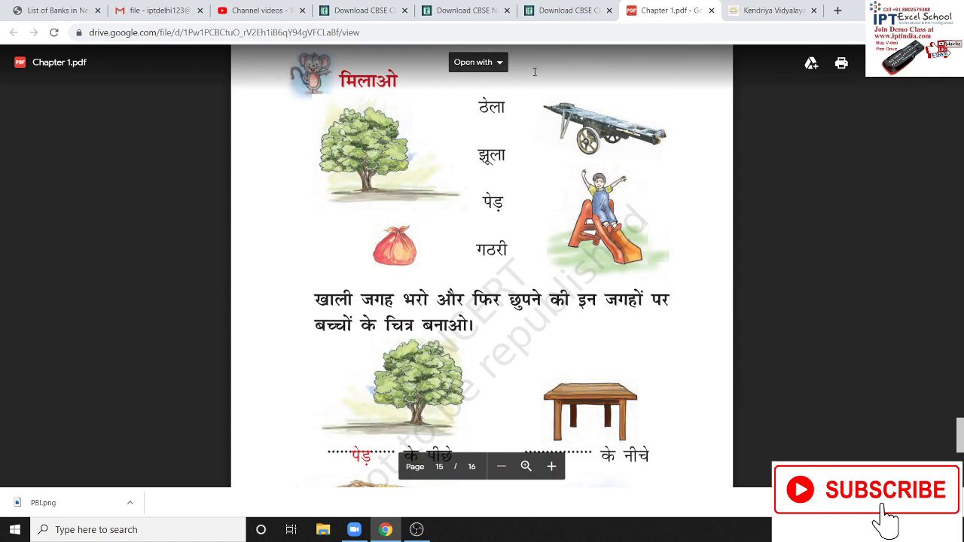
{"action": "left_click", "coordinate": [564, 11]}
{"action": "left_click", "coordinate": [693, 9]}
{"action": "left_click", "coordinate": [871, 62]}
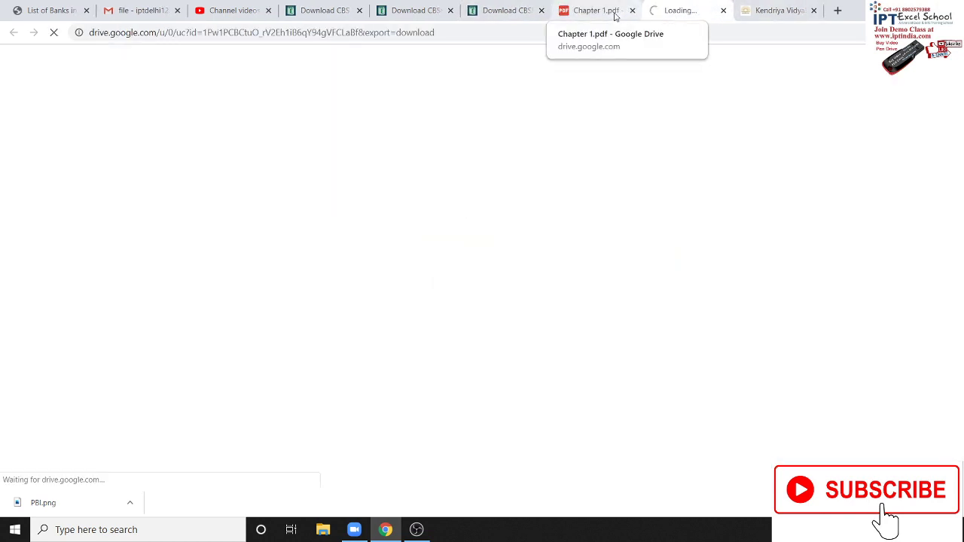
{"action": "left_click", "coordinate": [612, 15]}
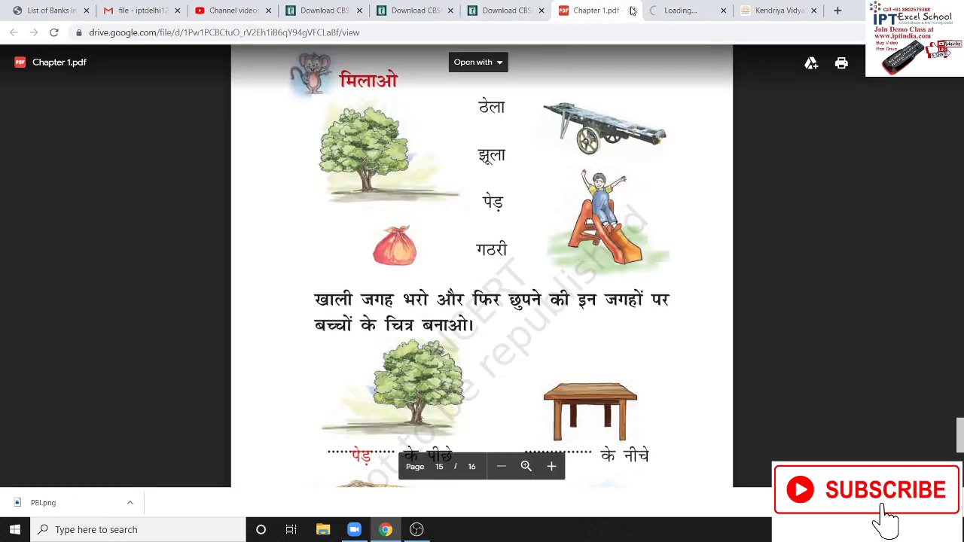
Step: Close the Chapter 1.pdf and Download CBSE tabs, returning to the Class 1 Hindi worksheet page
{"action": "left_click", "coordinate": [634, 12]}
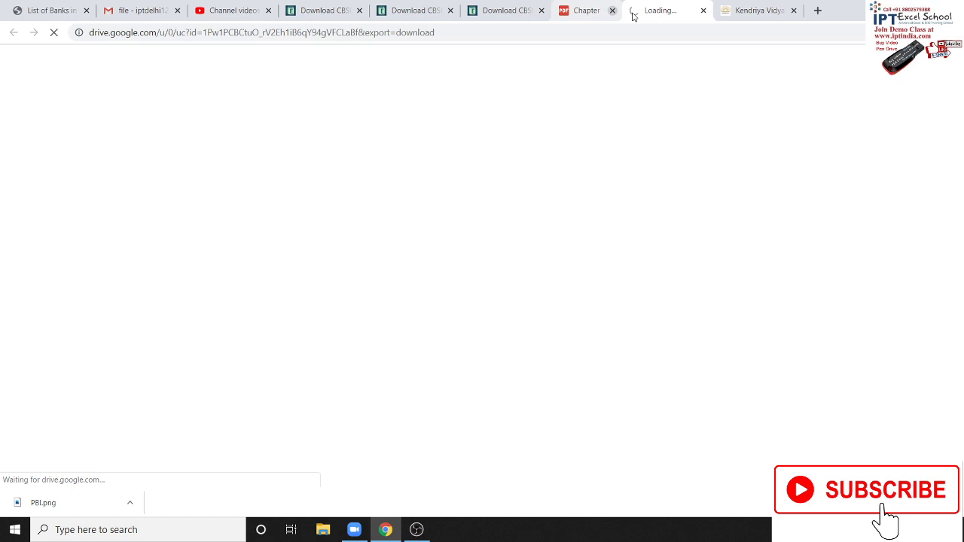
{"action": "left_click", "coordinate": [533, 13]}
{"action": "left_click", "coordinate": [540, 12]}
{"action": "left_click", "coordinate": [443, 21]}
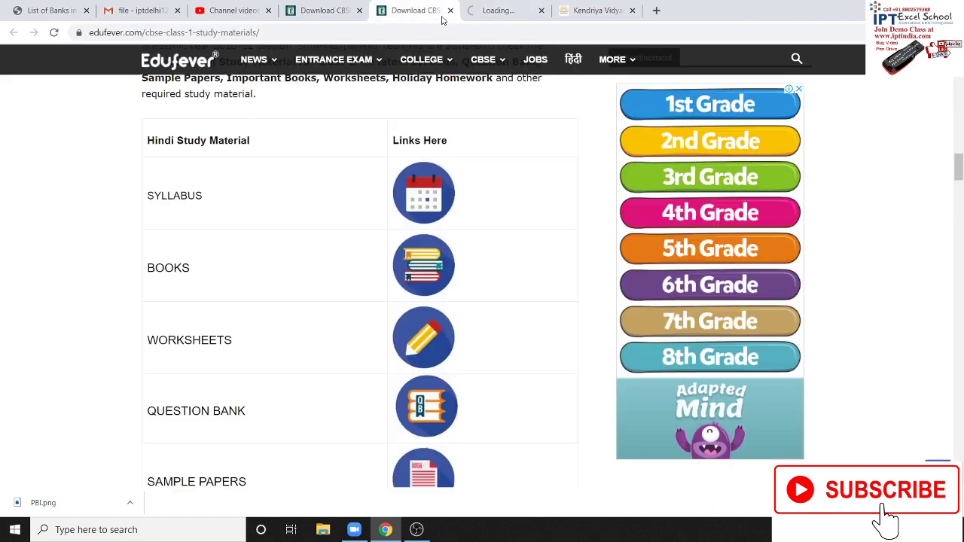
{"action": "left_click", "coordinate": [450, 11]}
{"action": "left_click", "coordinate": [323, 11]}
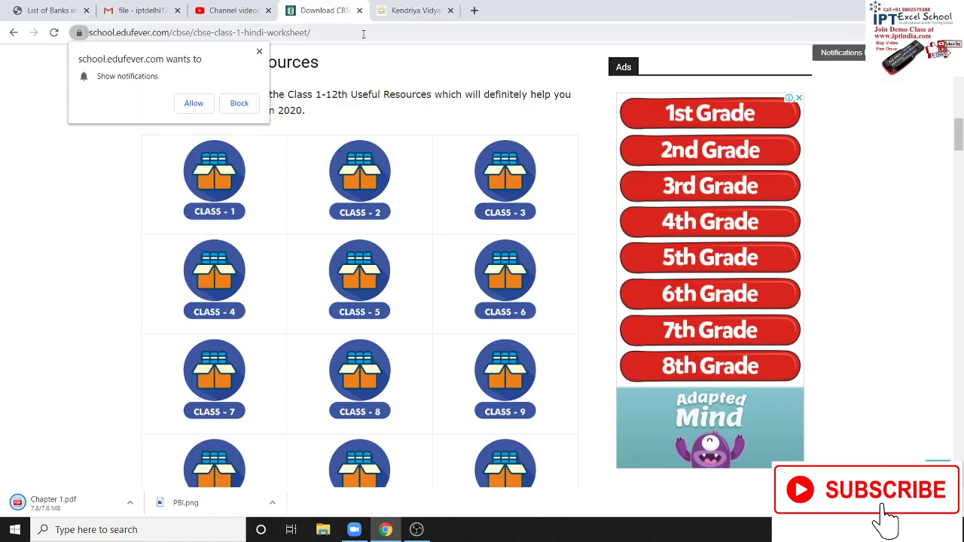
{"action": "left_click", "coordinate": [214, 37]}
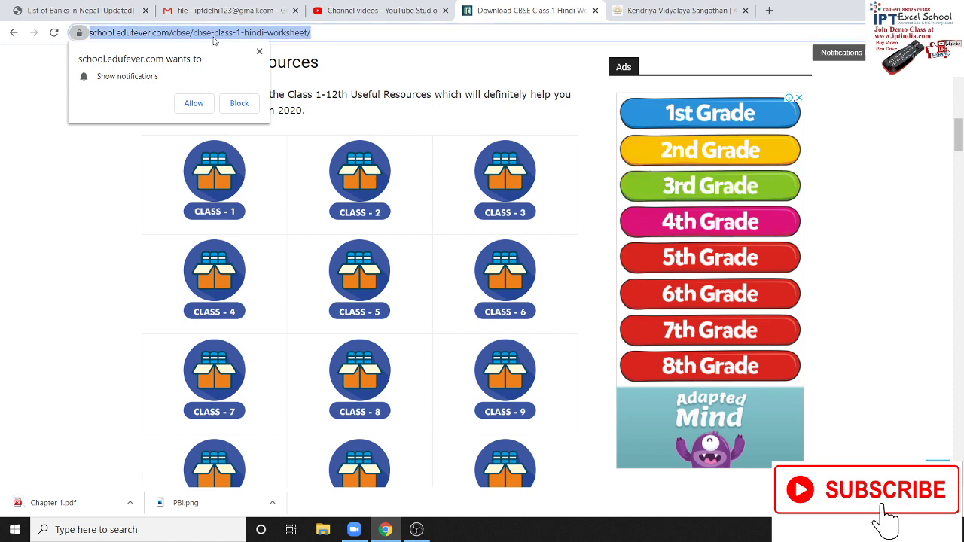
Step: Search Google for 'hindi english writing sheet for class 1' with the autocomplete suggestions
{"action": "type", "text": "google.com"}
{"action": "key", "text": "Return"}
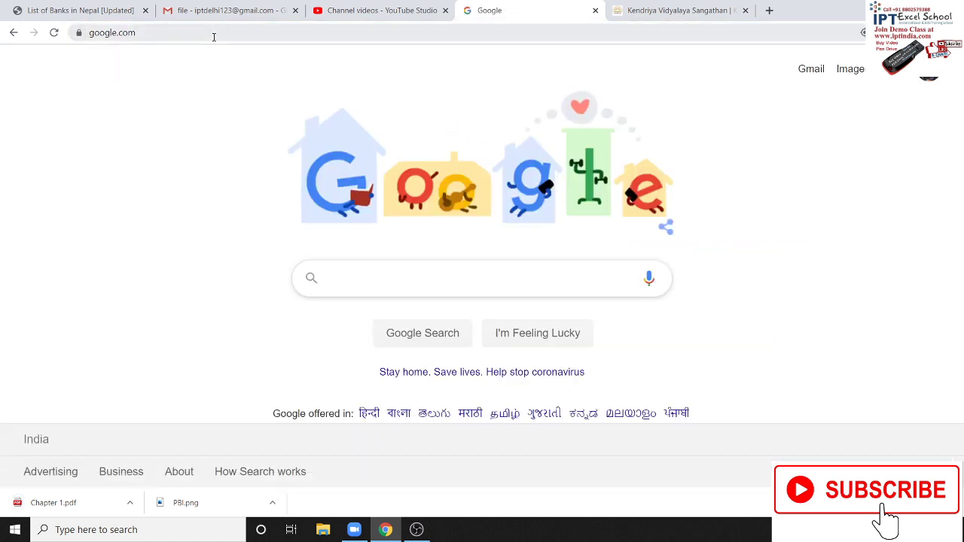
{"action": "type", "text": "hi"}
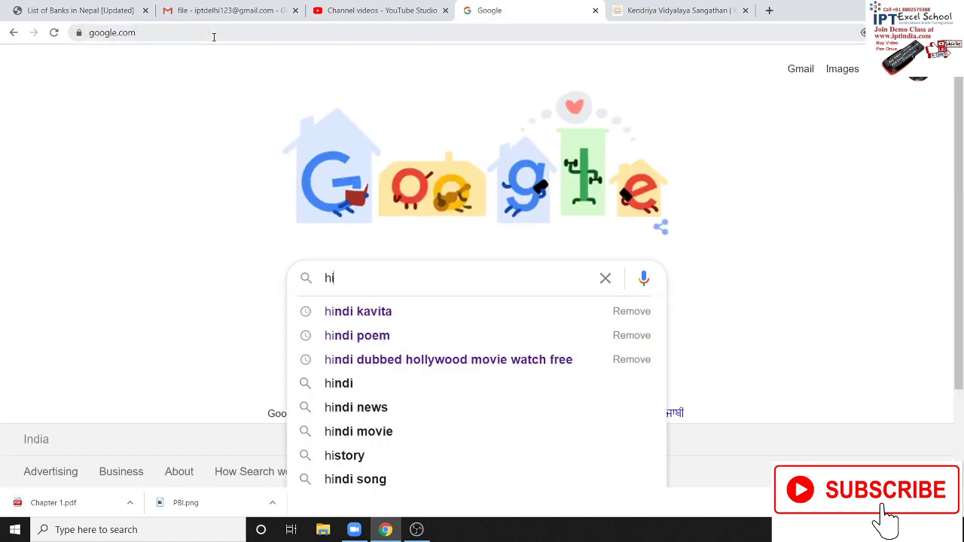
{"action": "type", "text": "ndi -"}
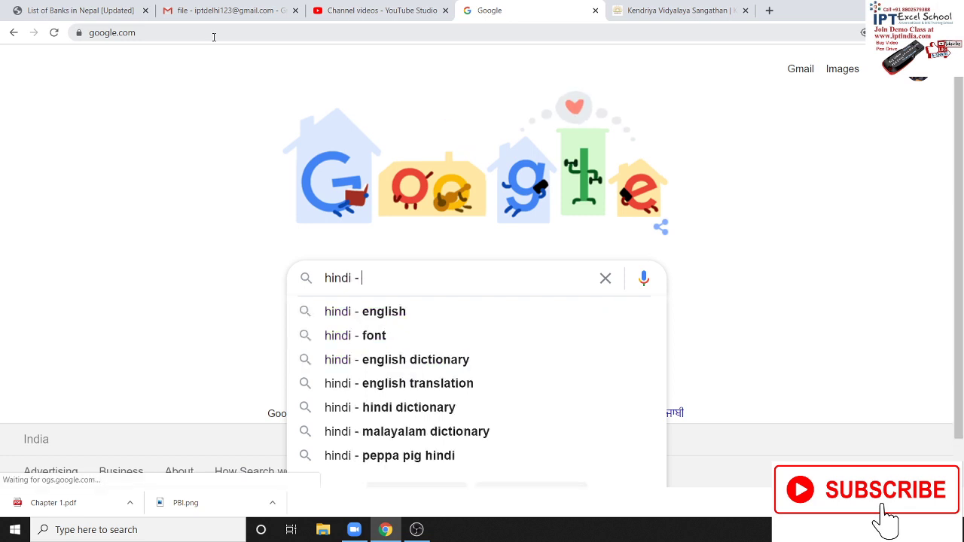
{"action": "type", "text": " english "}
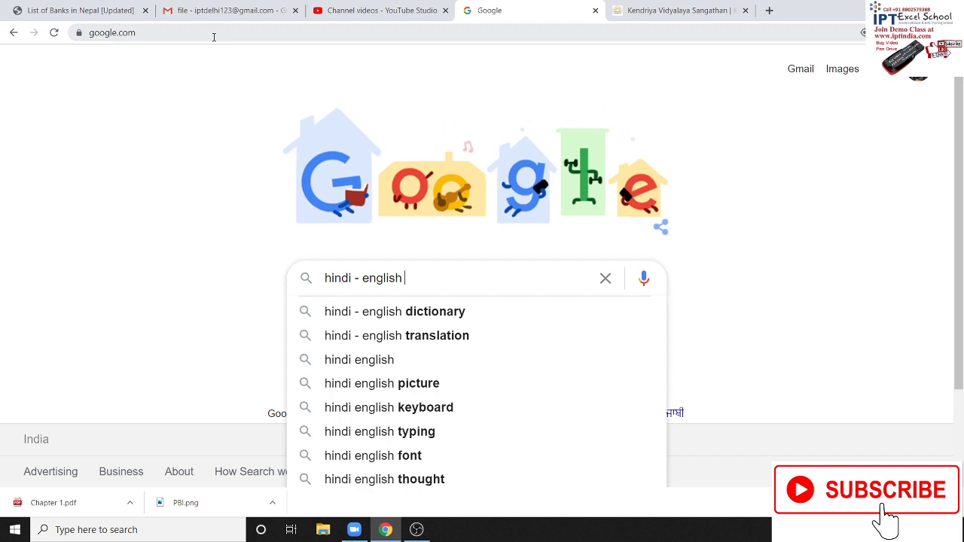
{"action": "type", "text": "wri"}
{"action": "key", "text": "Down"}
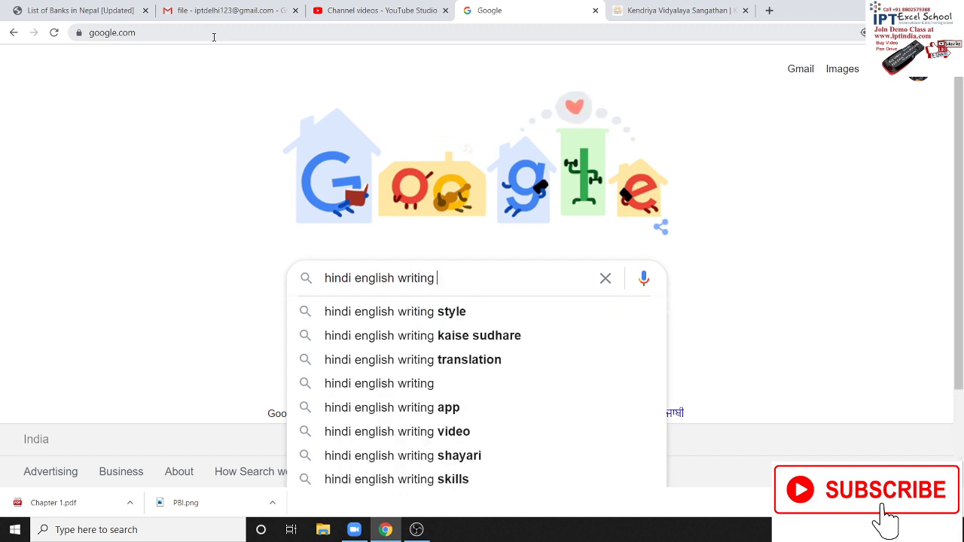
{"action": "type", "text": "sheet f"}
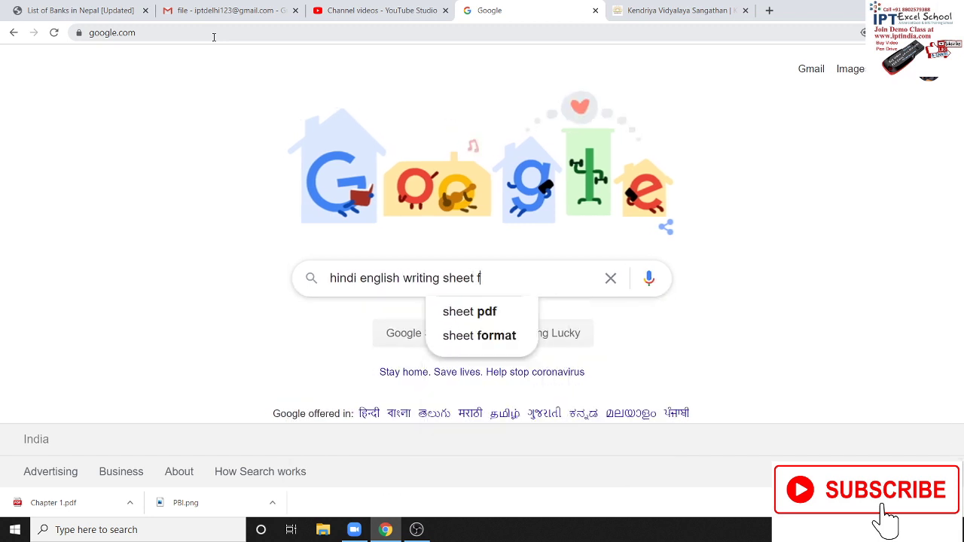
{"action": "type", "text": "or"}
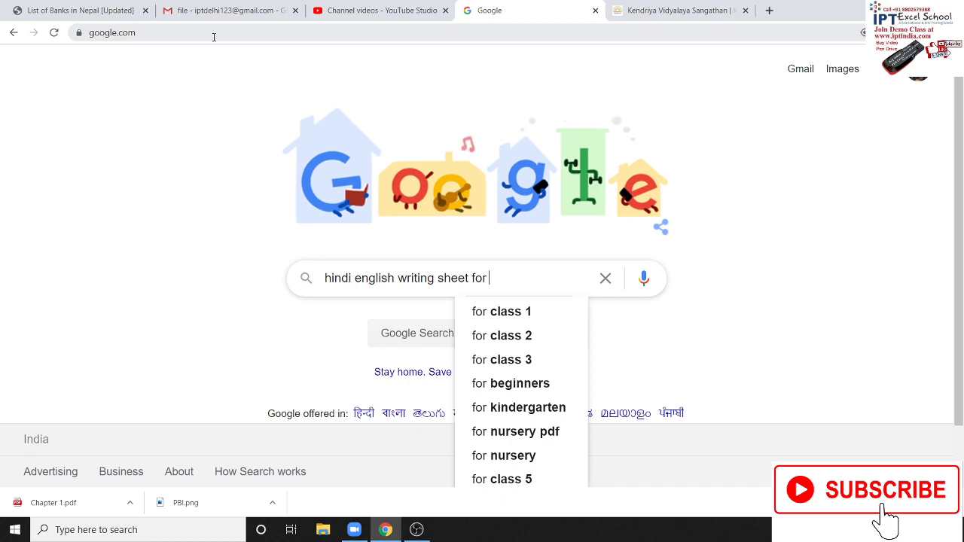
{"action": "key", "text": "Down"}
{"action": "key", "text": "Return"}
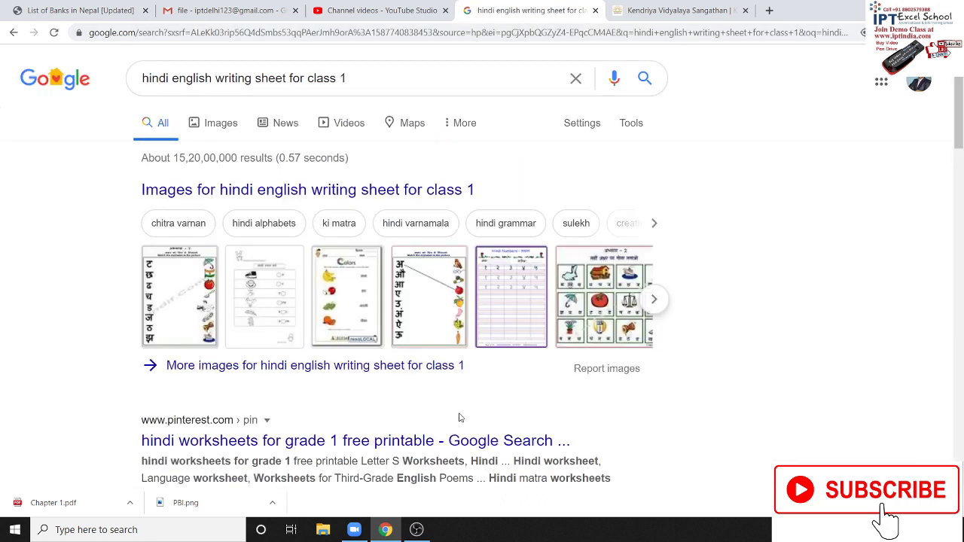
Step: Open the Pinterest worksheet result in a new tab
{"action": "scroll", "coordinate": [458, 418], "scroll_direction": "down", "scroll_amount": 1}
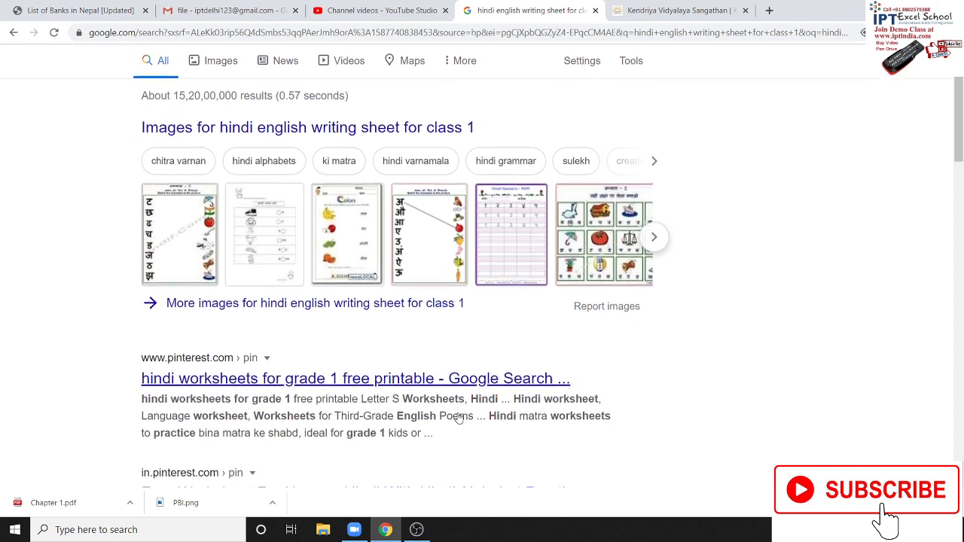
{"action": "right_click", "coordinate": [356, 382]}
{"action": "left_click", "coordinate": [378, 388]}
{"action": "scroll", "coordinate": [394, 384], "scroll_direction": "down", "scroll_amount": 2}
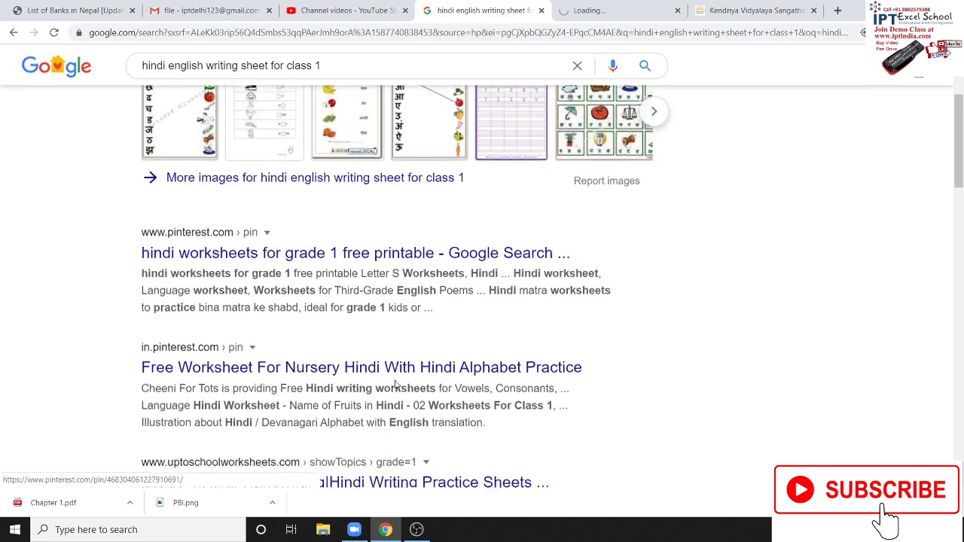
{"action": "scroll", "coordinate": [395, 384], "scroll_direction": "down", "scroll_amount": 1}
{"action": "scroll", "coordinate": [395, 379], "scroll_direction": "up", "scroll_amount": 4}
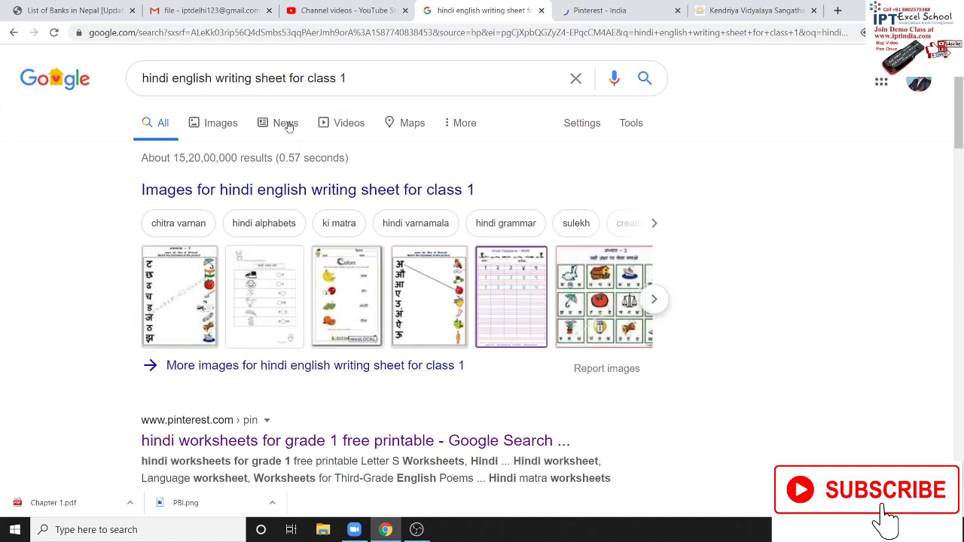
Step: Show image results and revise the query to 'hindi to english writing sheet for class 1'
{"action": "left_click", "coordinate": [235, 124]}
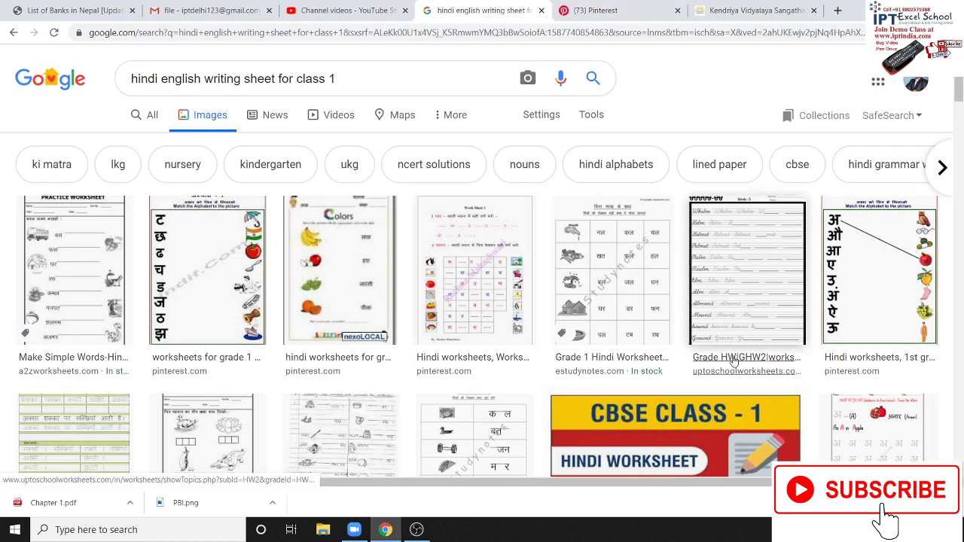
{"action": "scroll", "coordinate": [742, 392], "scroll_direction": "down", "scroll_amount": 2}
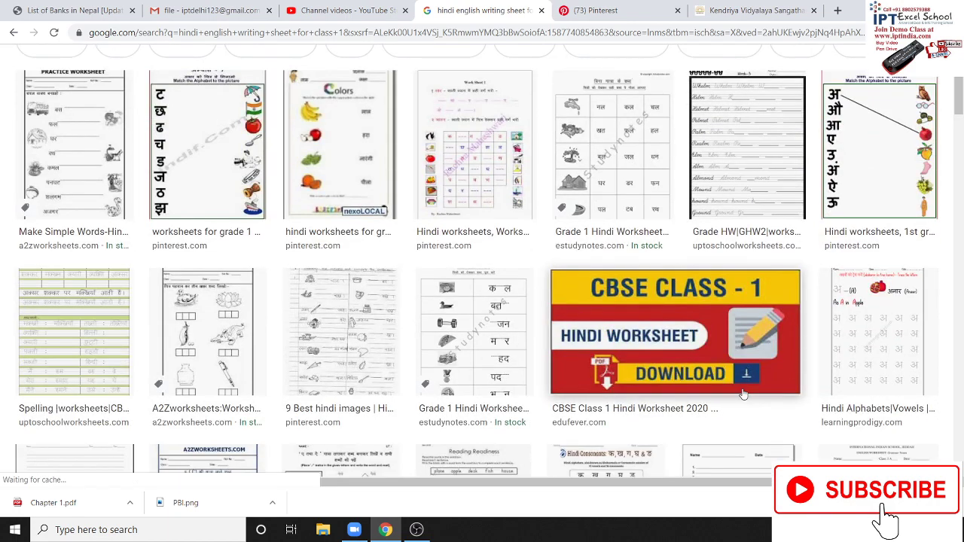
{"action": "scroll", "coordinate": [150, 68], "scroll_direction": "up", "scroll_amount": 2}
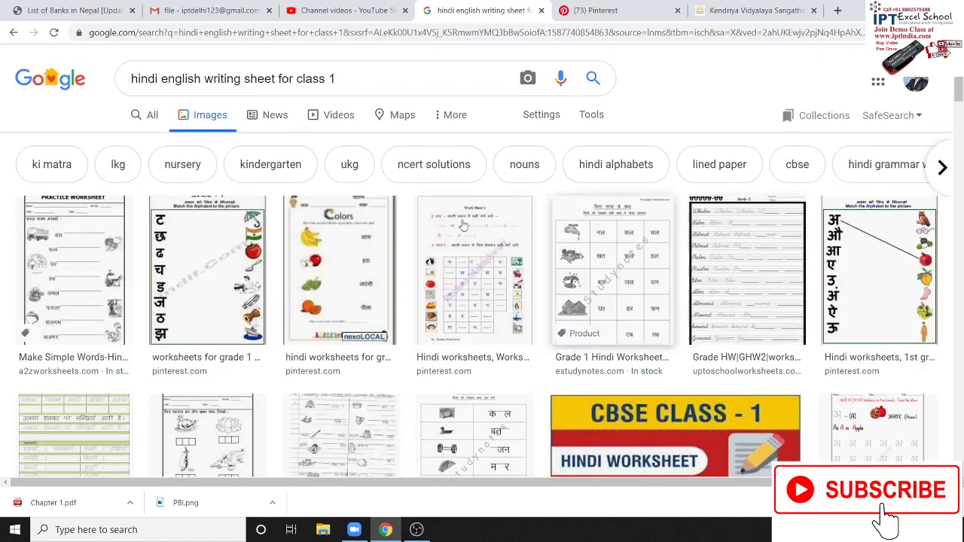
{"action": "left_click", "coordinate": [159, 79]}
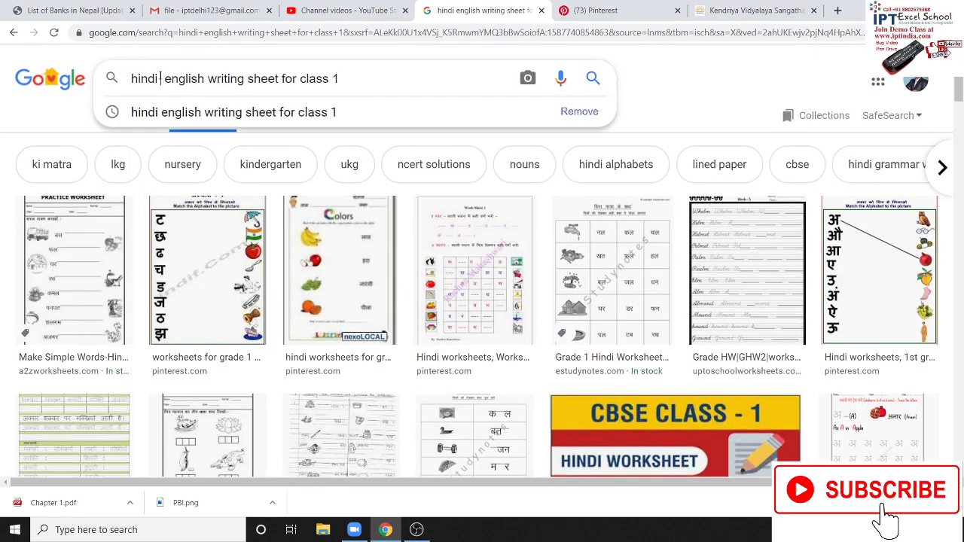
{"action": "type", "text": "to"}
{"action": "key", "text": "Return"}
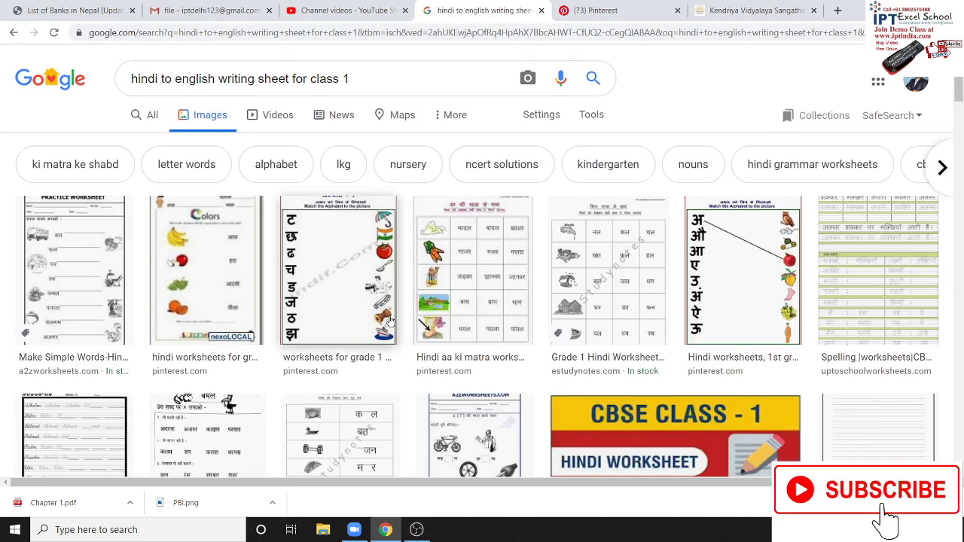
{"action": "scroll", "coordinate": [389, 320], "scroll_direction": "down", "scroll_amount": 3}
{"action": "scroll", "coordinate": [30, 113], "scroll_direction": "up", "scroll_amount": 3}
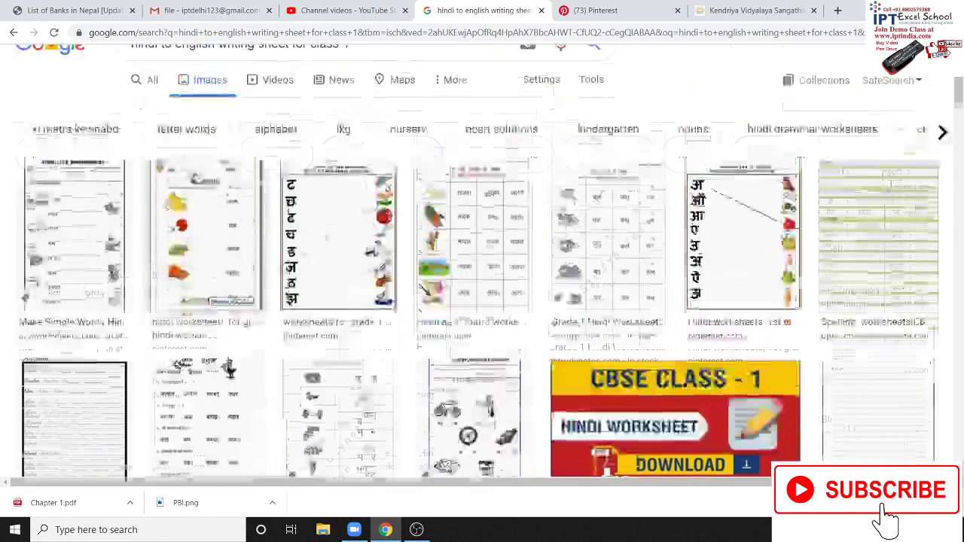
Step: On the Pinterest tab, open the आ की मात्रा worksheet pin from More like this
{"action": "left_click", "coordinate": [155, 116]}
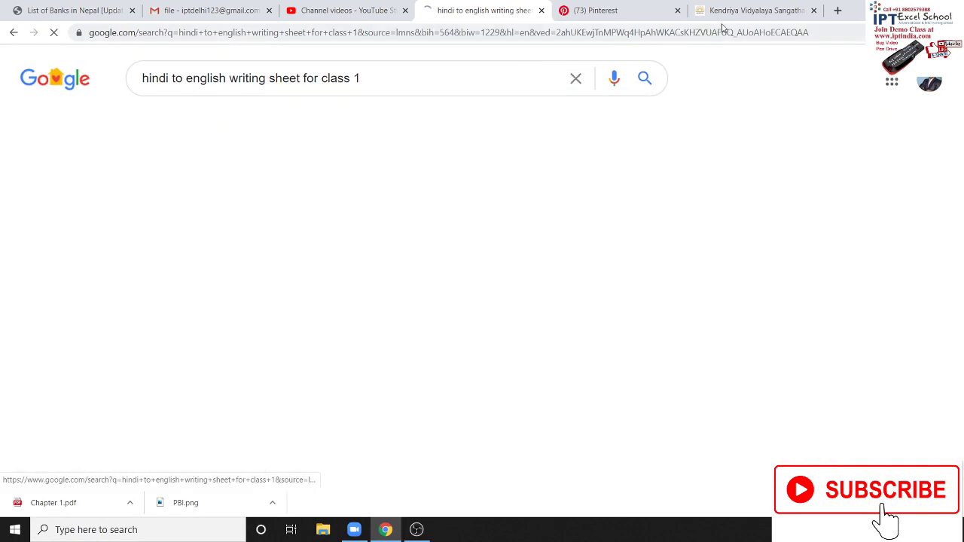
{"action": "left_click", "coordinate": [617, 9]}
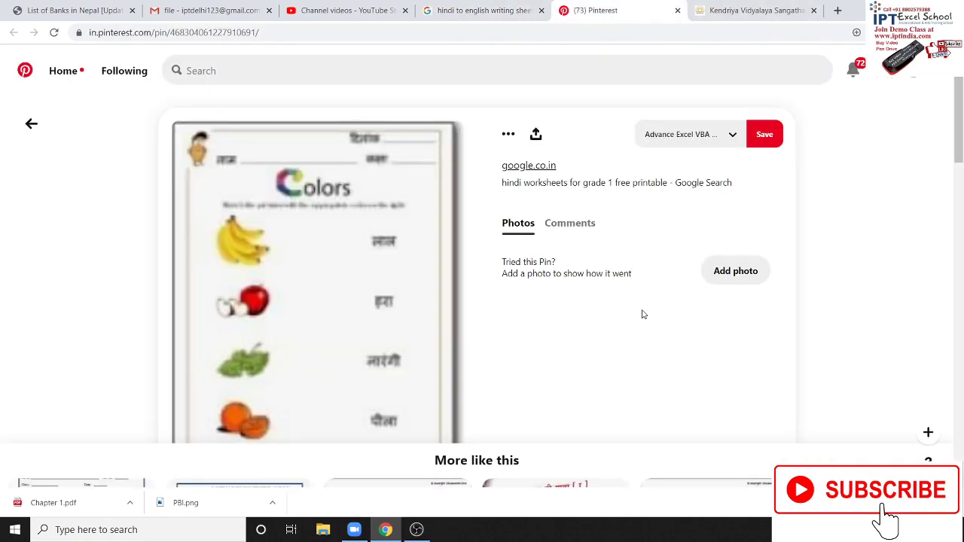
{"action": "scroll", "coordinate": [622, 275], "scroll_direction": "down", "scroll_amount": 3}
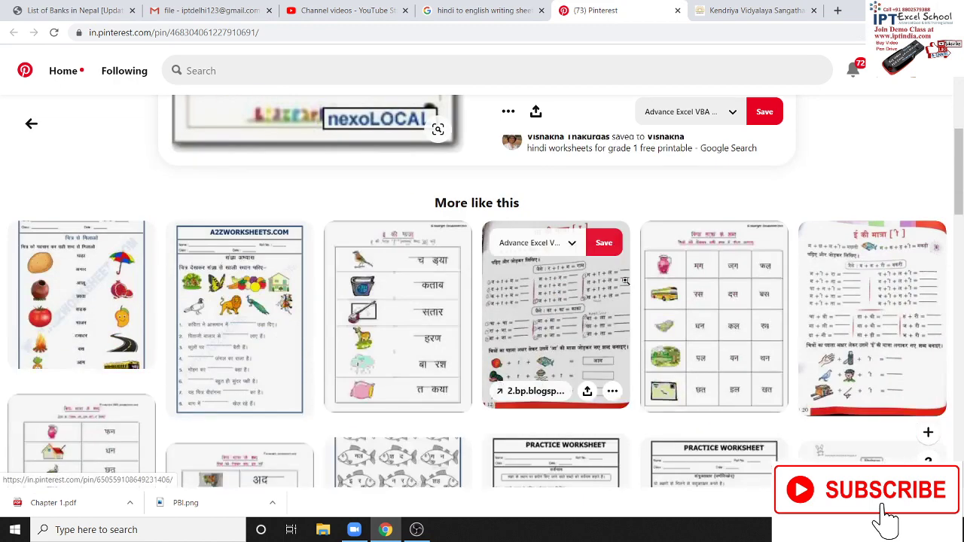
{"action": "scroll", "coordinate": [813, 428], "scroll_direction": "down", "scroll_amount": 1}
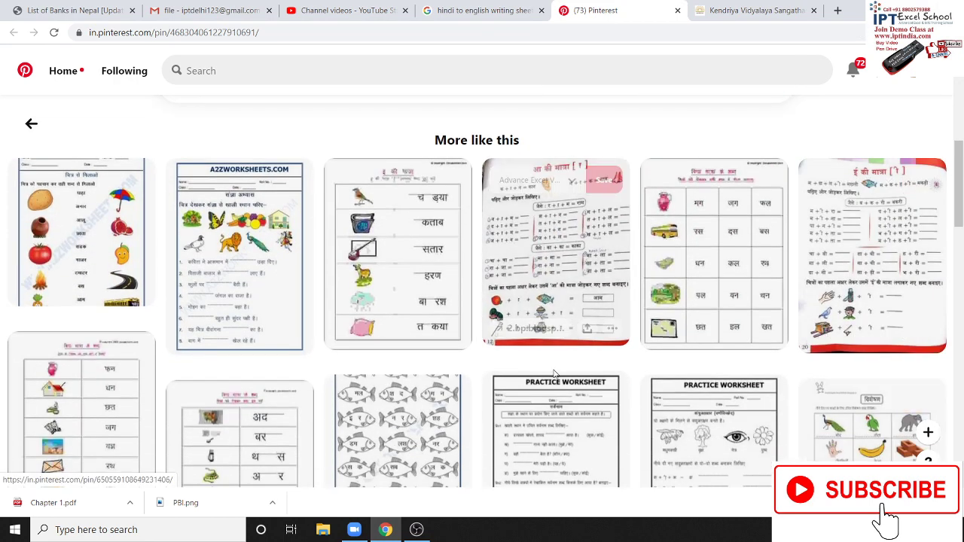
{"action": "left_click", "coordinate": [542, 286]}
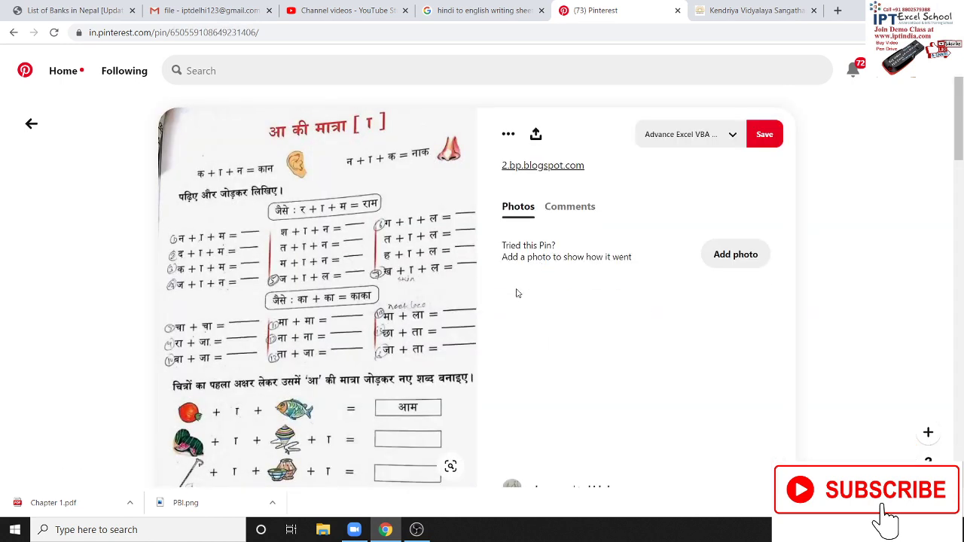
Step: Try the pin's source link, dismiss the spam warnings, and run a visual search
{"action": "scroll", "coordinate": [384, 290], "scroll_direction": "down", "scroll_amount": 1}
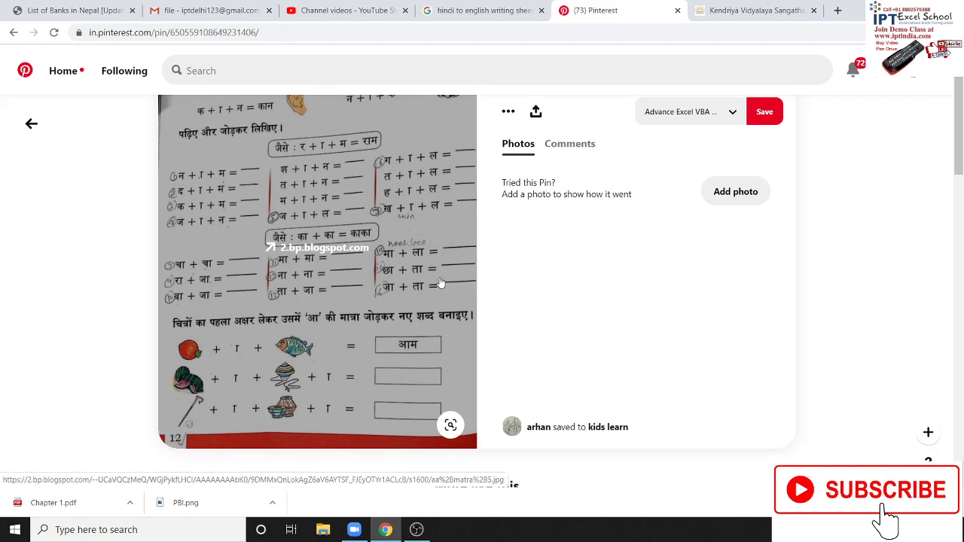
{"action": "left_click", "coordinate": [349, 233]}
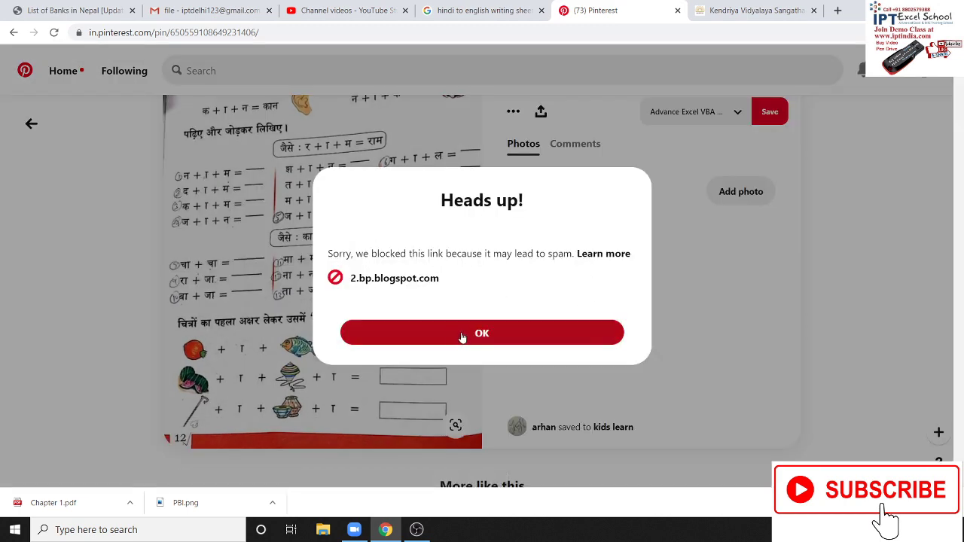
{"action": "left_click", "coordinate": [462, 337]}
{"action": "left_click", "coordinate": [351, 257]}
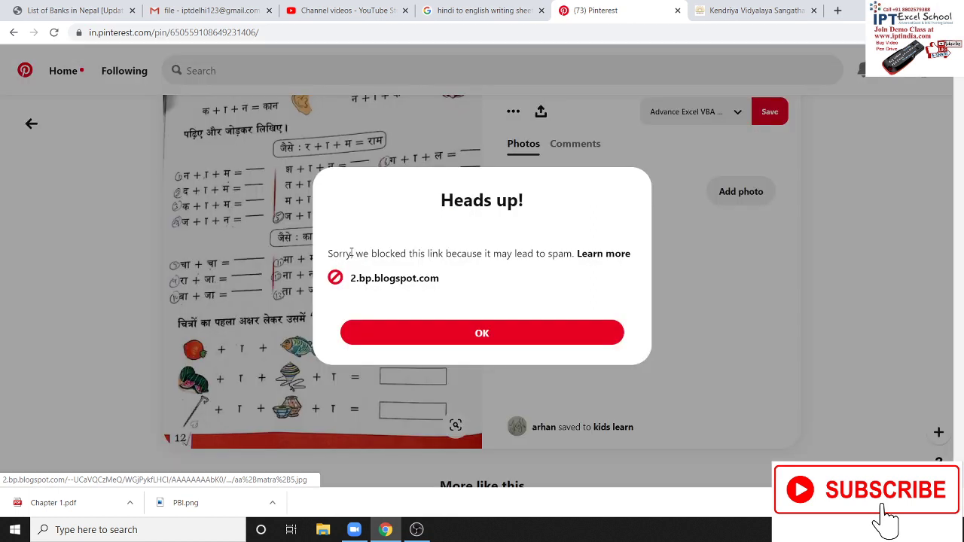
{"action": "left_click", "coordinate": [500, 338]}
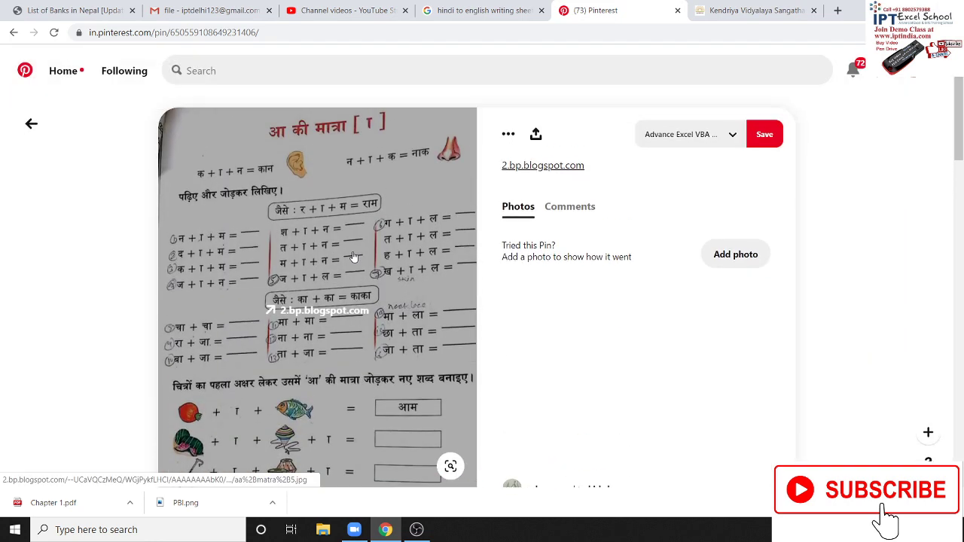
{"action": "scroll", "coordinate": [449, 362], "scroll_direction": "down", "scroll_amount": 1}
{"action": "left_click", "coordinate": [449, 362]}
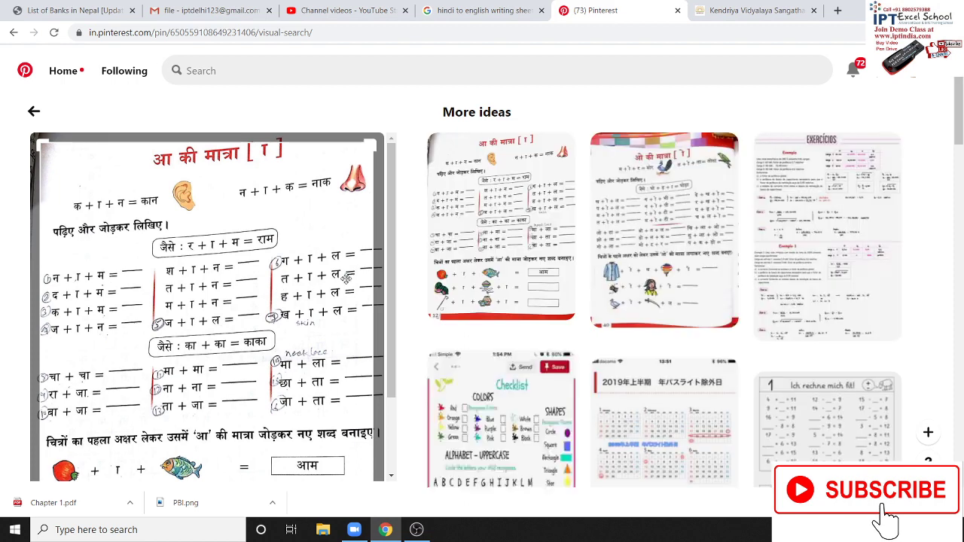
{"action": "scroll", "coordinate": [264, 296], "scroll_direction": "down", "scroll_amount": 2}
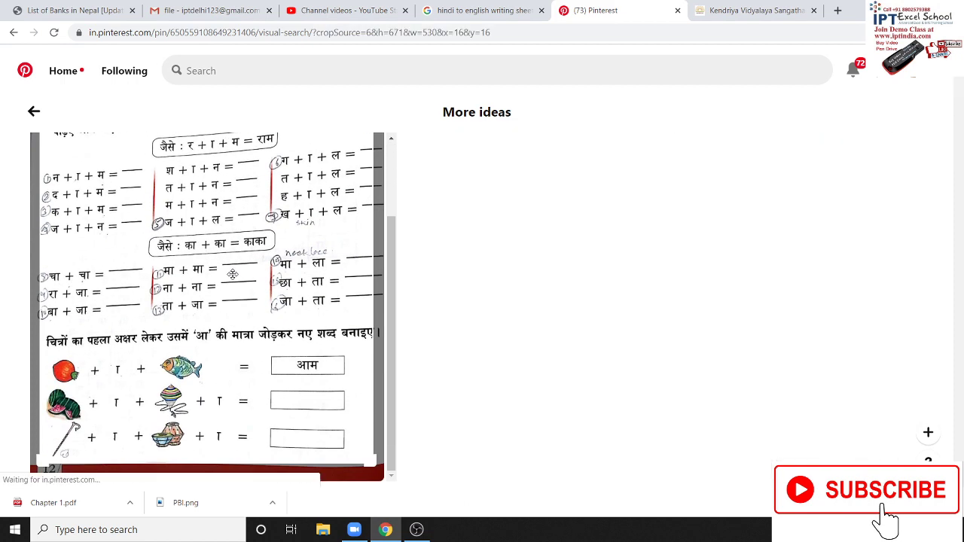
{"action": "scroll", "coordinate": [237, 272], "scroll_direction": "up", "scroll_amount": 2}
Step: Open print preview for the worksheet pin page, then cancel it
{"action": "right_click", "coordinate": [237, 276]}
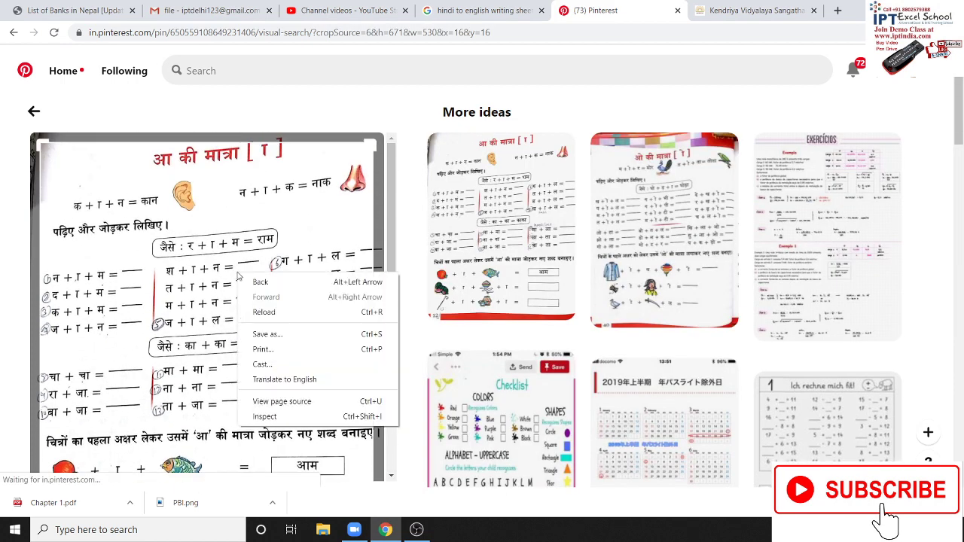
{"action": "left_click", "coordinate": [271, 348]}
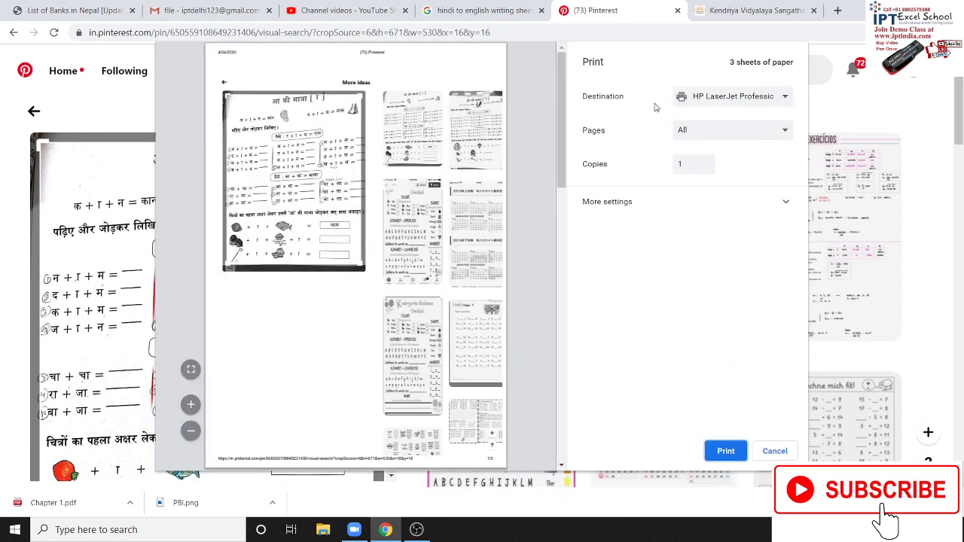
{"action": "key", "text": "Escape"}
Step: Resize the visual-search crop box on the आ की मात्रा worksheet to refresh More ideas
{"action": "scroll", "coordinate": [287, 188], "scroll_direction": "down", "scroll_amount": 2}
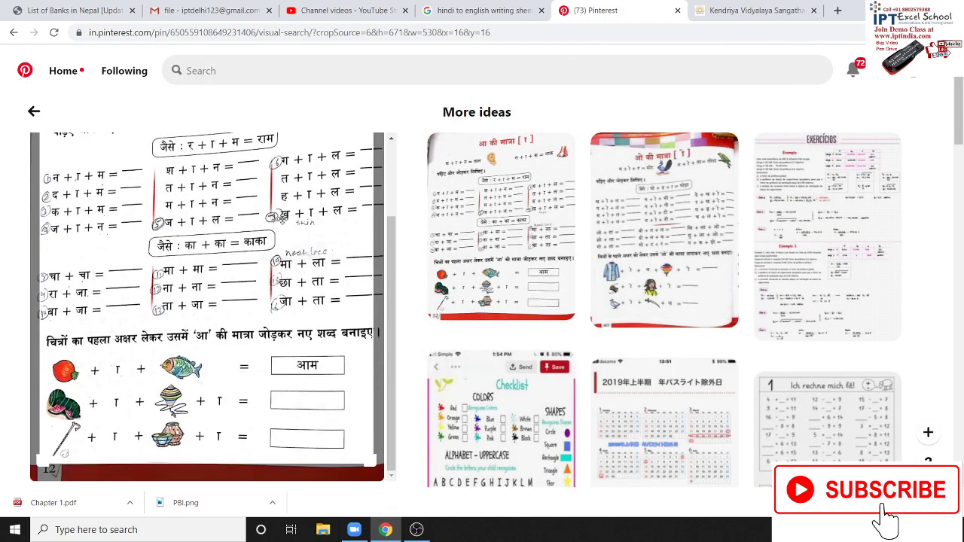
{"action": "scroll", "coordinate": [285, 230], "scroll_direction": "down", "scroll_amount": 3}
{"action": "scroll", "coordinate": [188, 364], "scroll_direction": "up", "scroll_amount": 2}
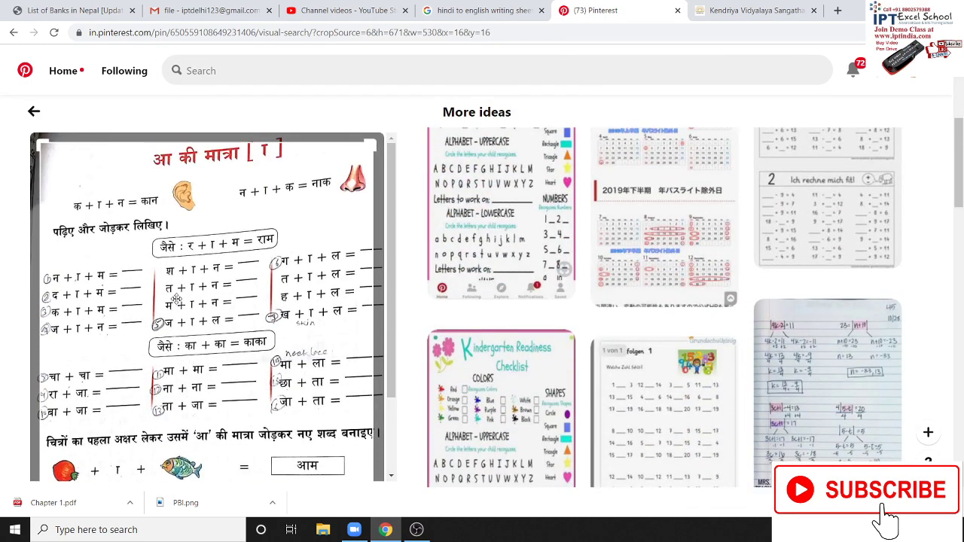
{"action": "scroll", "coordinate": [177, 296], "scroll_direction": "up", "scroll_amount": 3}
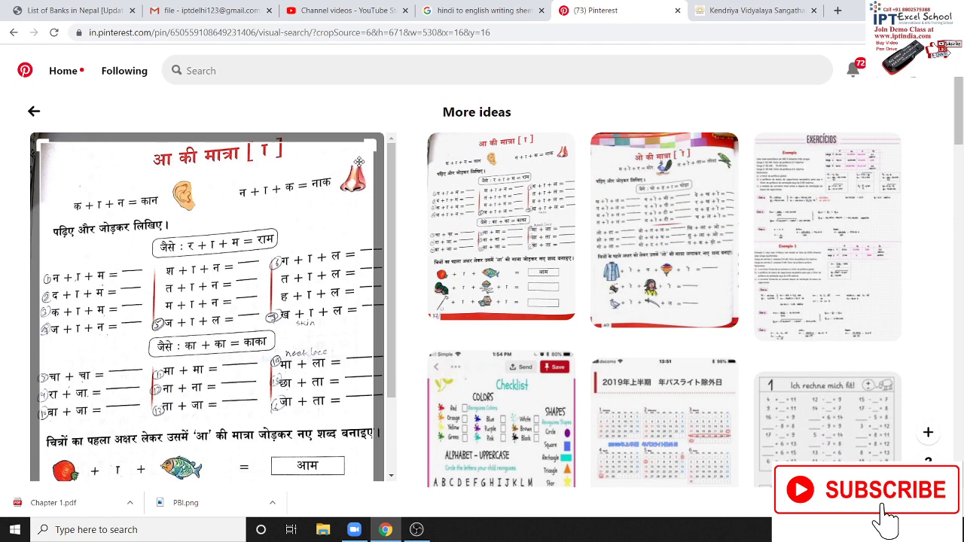
{"action": "mouse_move", "coordinate": [370, 150]}
{"action": "left_mouse_down"}
{"action": "mouse_move", "coordinate": [393, 145]}
{"action": "mouse_move", "coordinate": [394, 164]}
{"action": "left_mouse_up"}
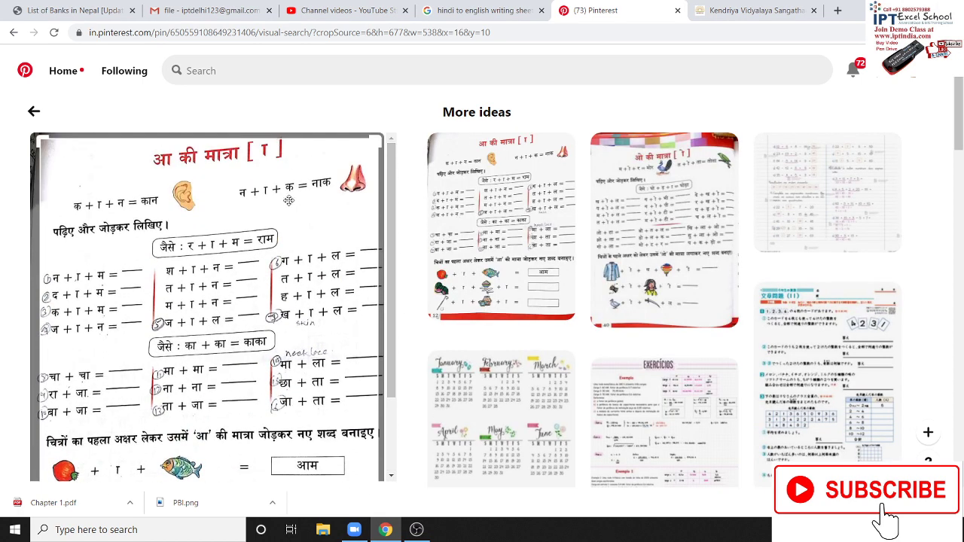
{"action": "scroll", "coordinate": [288, 200], "scroll_direction": "down", "scroll_amount": 3}
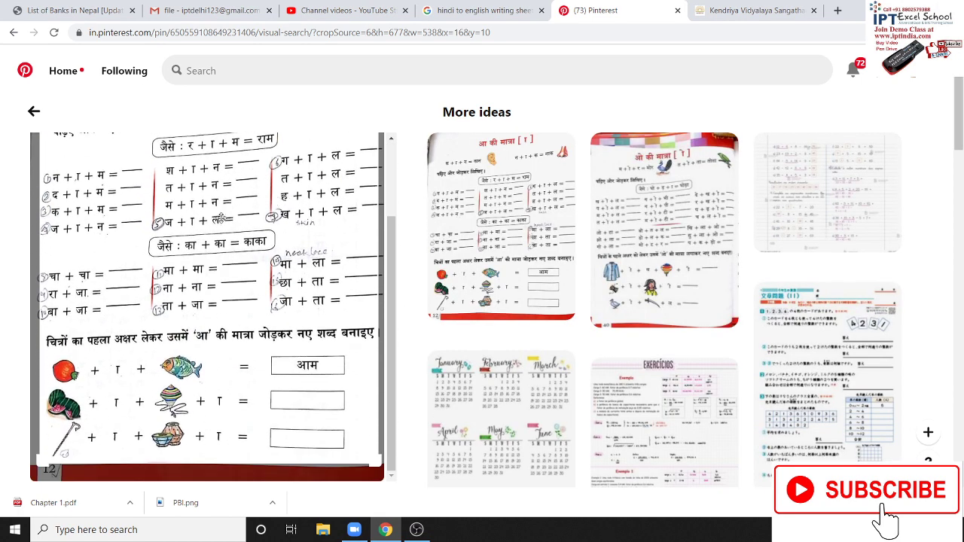
Step: Save the page as (73) Pinterest.html in Pictures, then open the ओ की मात्रा pin
{"action": "right_click", "coordinate": [220, 217]}
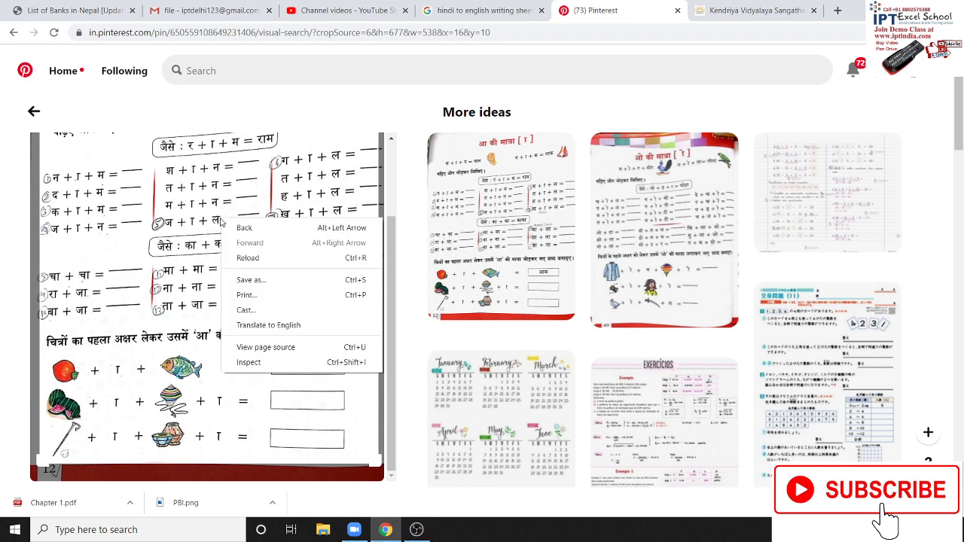
{"action": "left_click", "coordinate": [250, 279]}
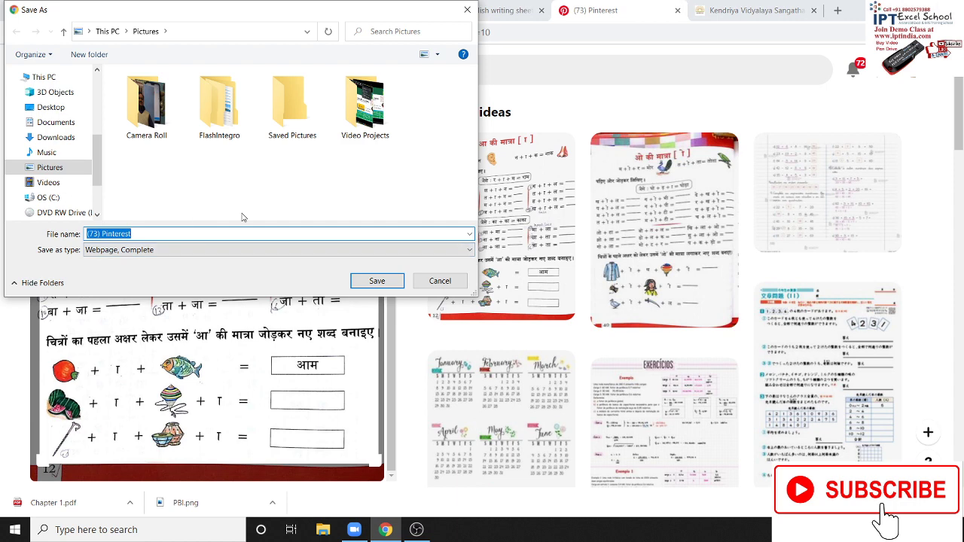
{"action": "left_click", "coordinate": [390, 284]}
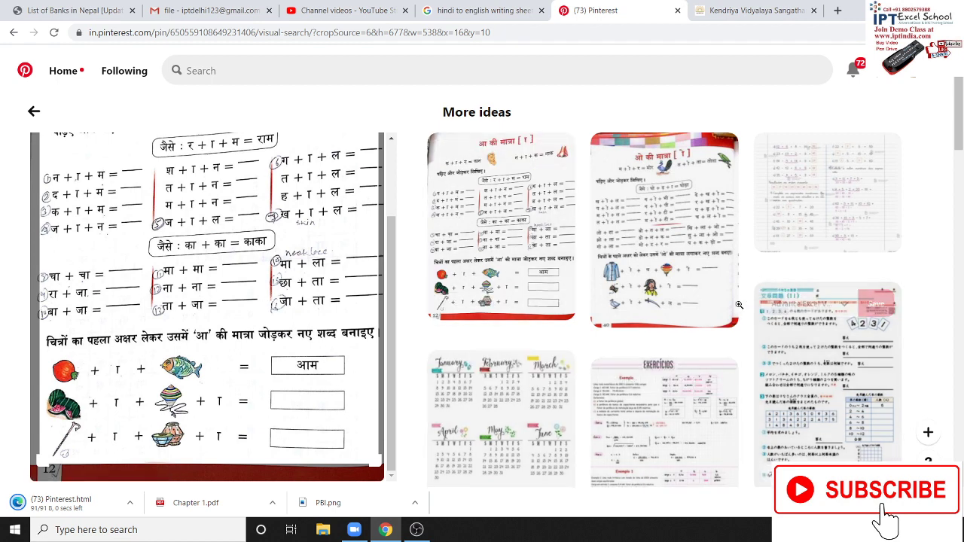
{"action": "left_click", "coordinate": [685, 269]}
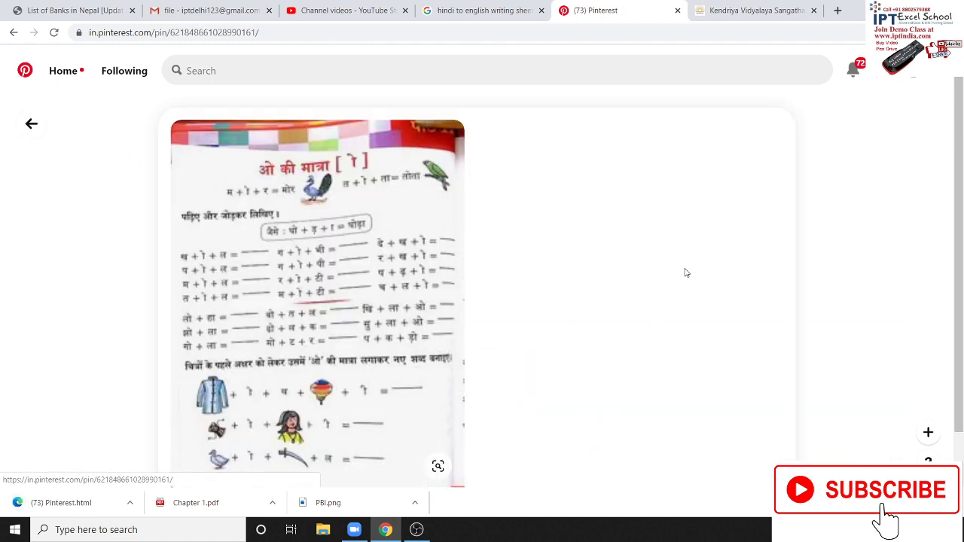